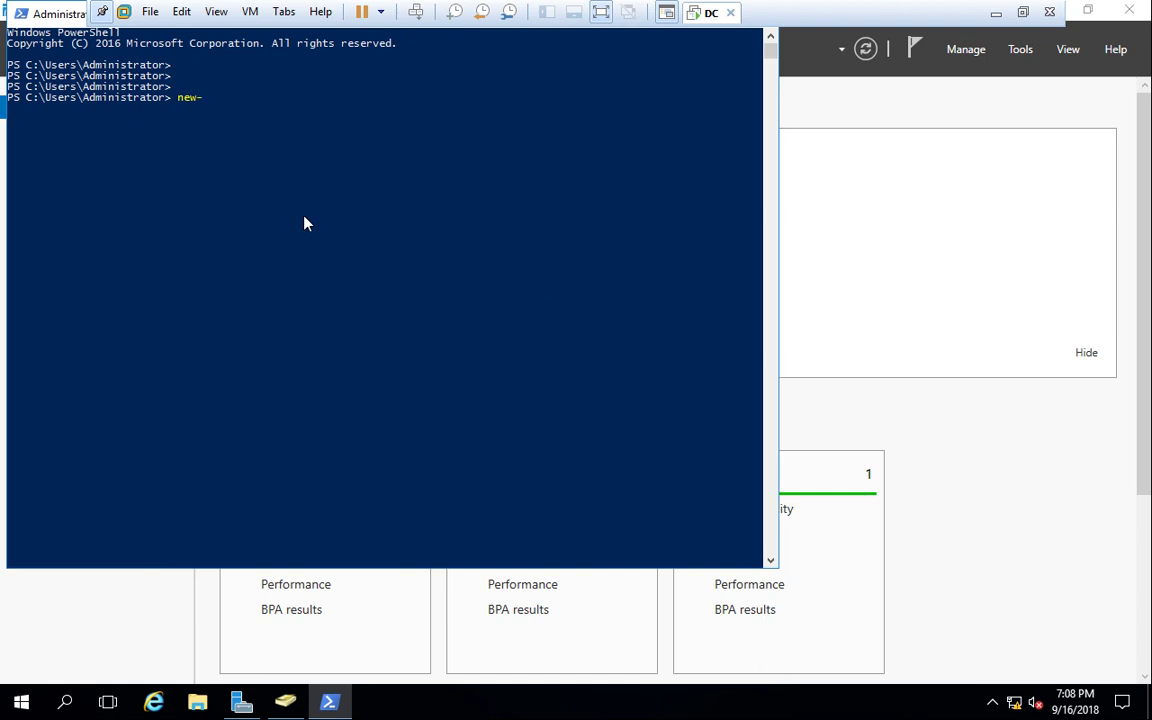
- Enter New-ADUser with tab completion and browse its parameter suggestions
type("u")
key("Tab")
type("-")
key("shift+Tab")
key("Tab")
key("Tab")
key("Tab")
key("Tab")
key("Tab")
key("Tab")
key("Tab")
key("Tab")
key("Tab")
key("Tab")
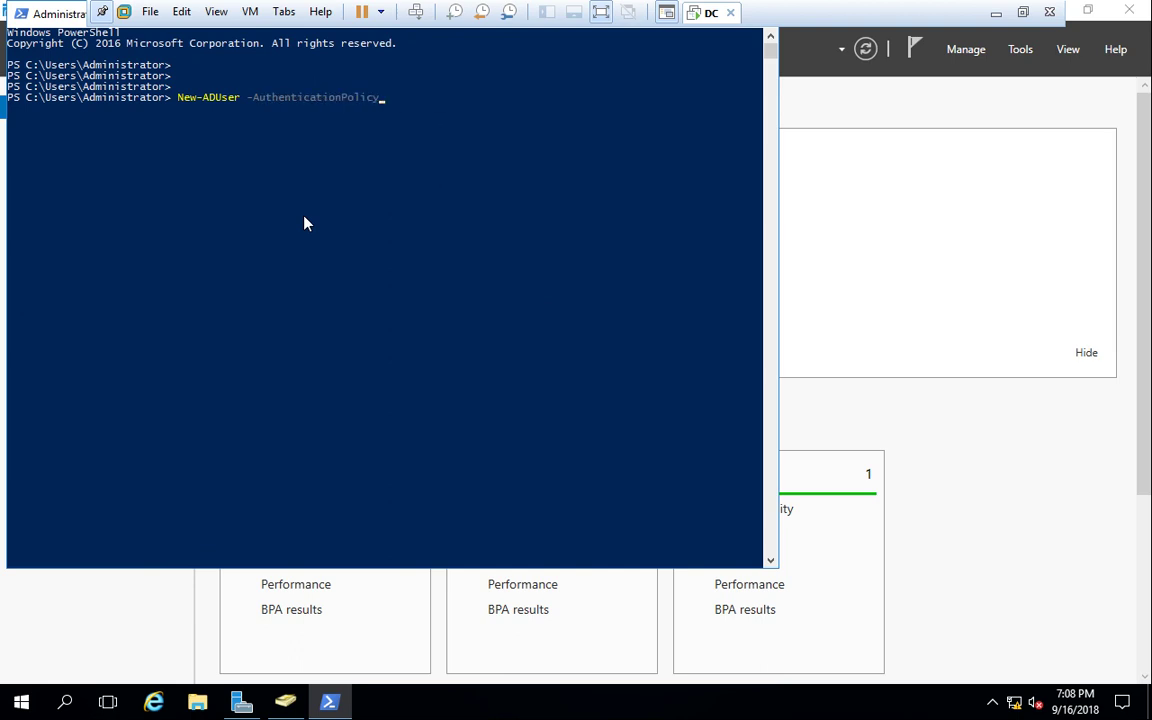
- Add -Name ff and -AccountPassword followed by a password to the command
key("Tab")
key("Tab")
key("Tab")
key("Tab")
key("BackSpace")
key("BackSpace")
key("BackSpace")
key("BackSpace")
key("BackSpace")
key("BackSpace")
key("BackSpace")
key("BackSpace")
key("BackSpace")
key("BackSpace")
key("BackSpace")
key("BackSpace")
key("BackSpace")
key("BackSpace")
key("BackSpace")
key("BackSpace")
key("BackSpace")
key("BackSpace")
key("BackSpace")
key("BackSpace")
key("BackSpace")
key("BackSpace")
key("BackSpace")
type("-n")
key("Tab")
type("ff -")
key("Tab")
key("Tab")
key("Tab")
key("Tab")
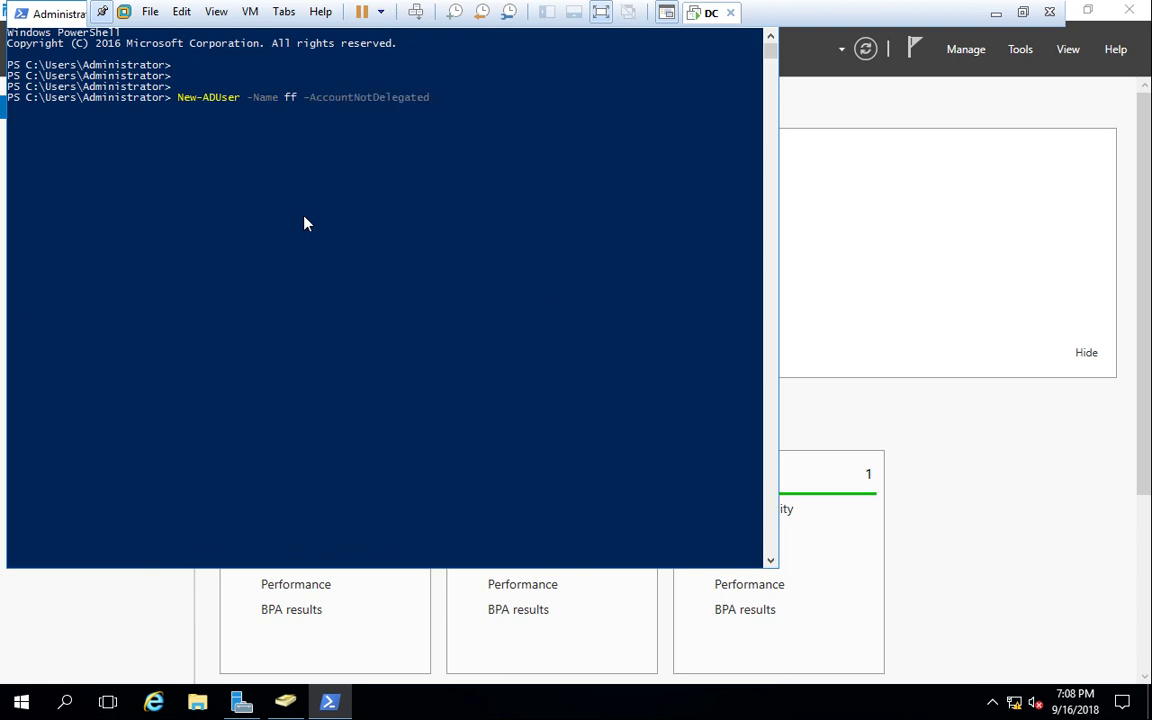
key("Tab")
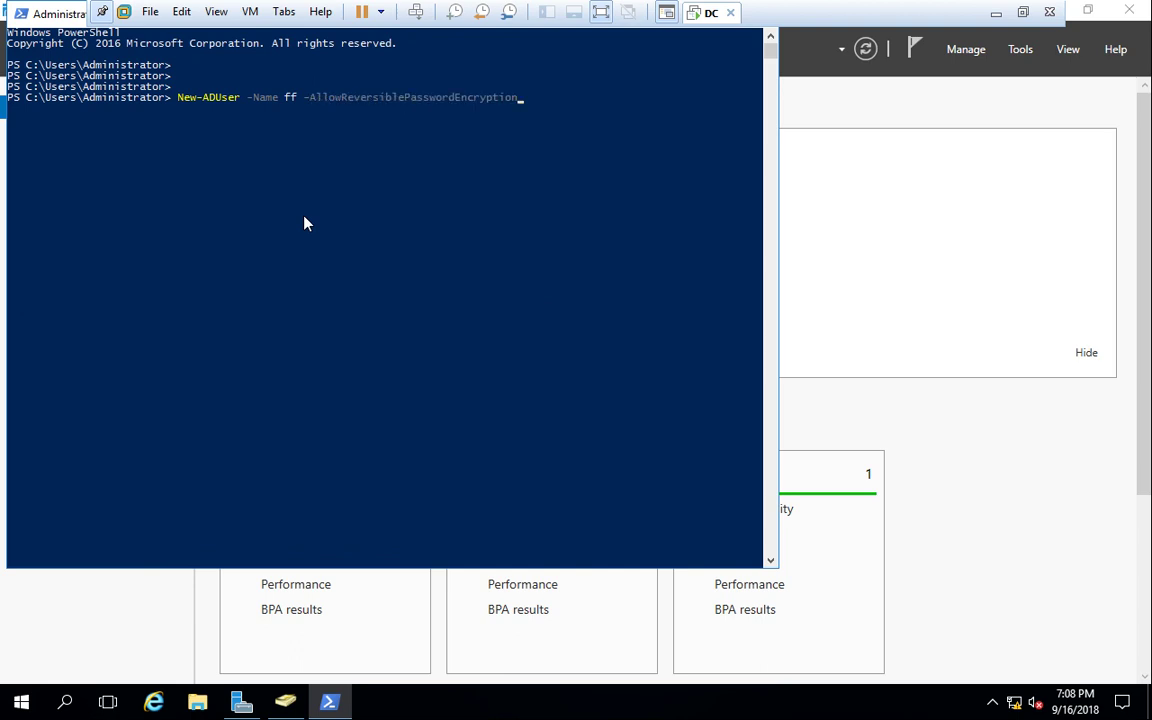
key("BackSpace")
key("BackSpace")
key("BackSpace")
key("BackSpace")
key("BackSpace")
key("BackSpace")
key("BackSpace")
key("BackSpace")
key("BackSpace")
key("BackSpace")
key("BackSpace")
key("BackSpace")
key("BackSpace")
key("BackSpace")
key("BackSpace")
key("BackSpace")
key("BackSpace")
key("BackSpace")
key("BackSpace")
key("BackSpace")
key("shift+Tab")
key("Tab")
key("Tab")
key("Tab")
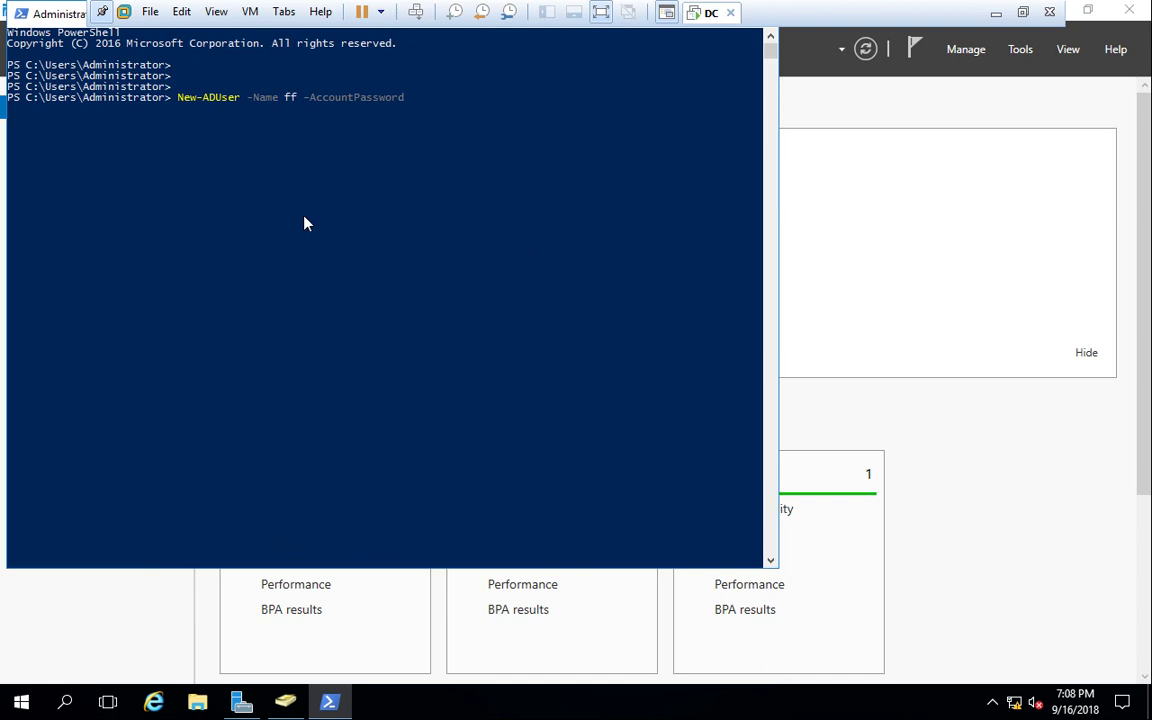
- Close the VM's PowerShell and Server Manager windows, minimise VMware, and close the PowerPoint slides
left_click_drag(55, 14, 273, 125)
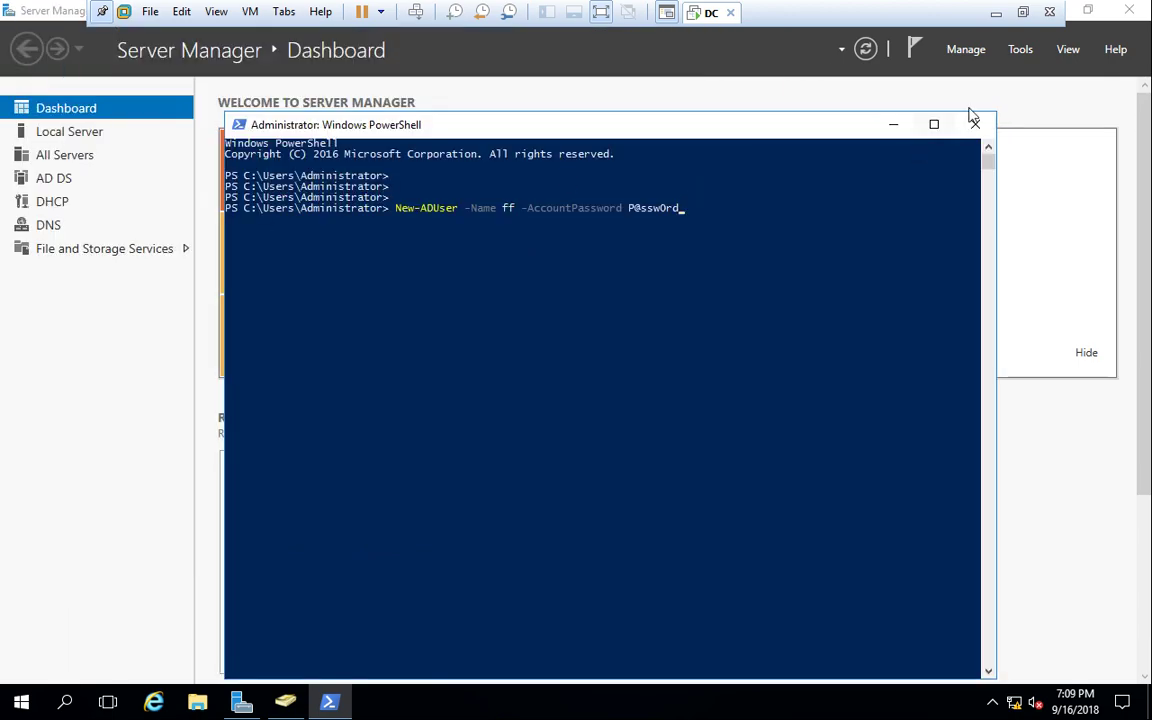
left_click(975, 124)
left_click(1085, 11)
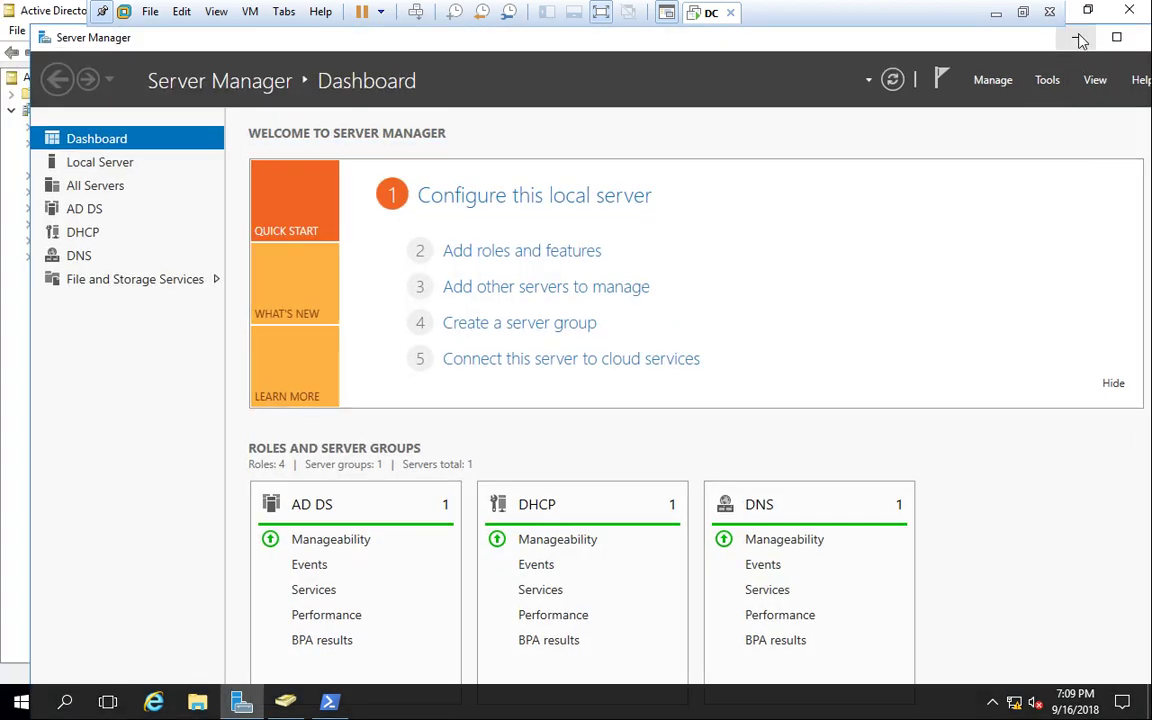
left_click(975, 35)
left_click(972, 123)
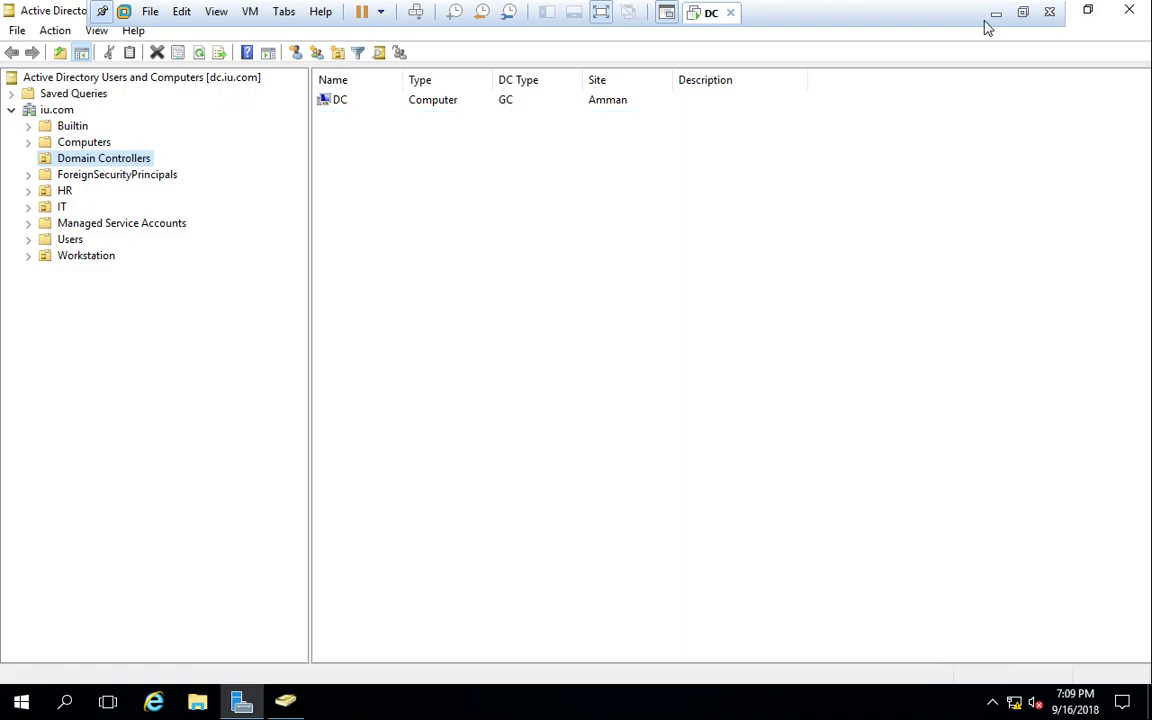
left_click(996, 13)
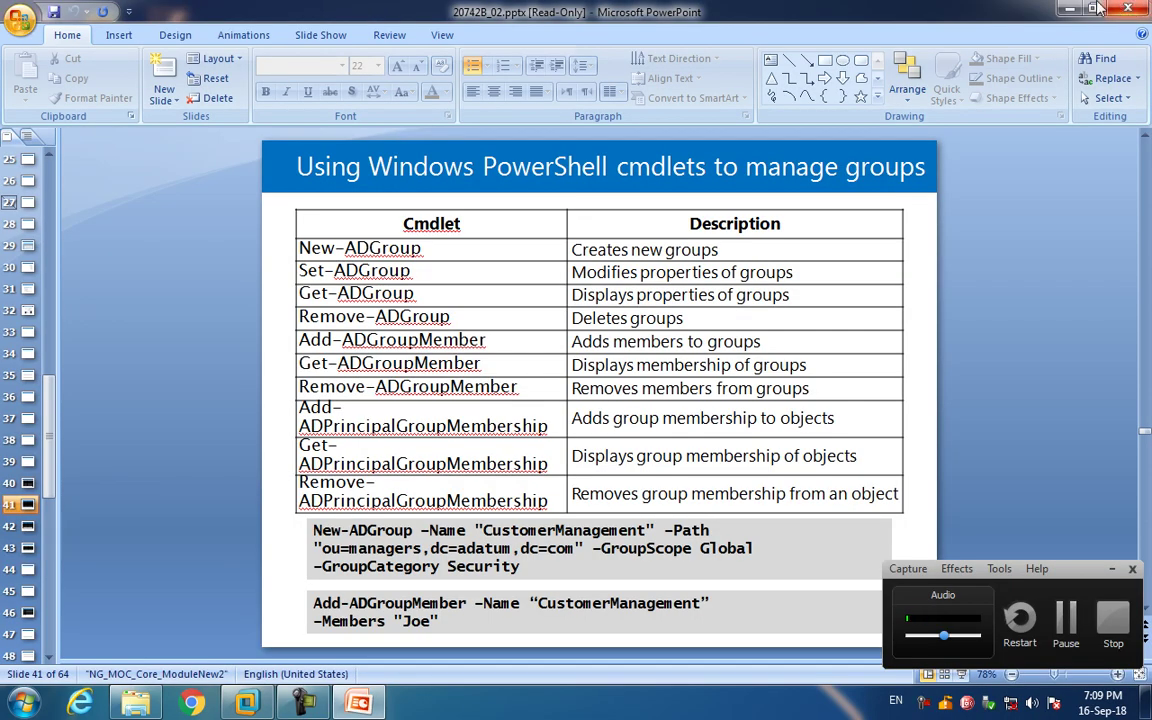
left_click(1147, 9)
- Open MCSA\4-Command\23-Windows Core Configuration (Automation).txt in a maximised Notepad
left_click(343, 34)
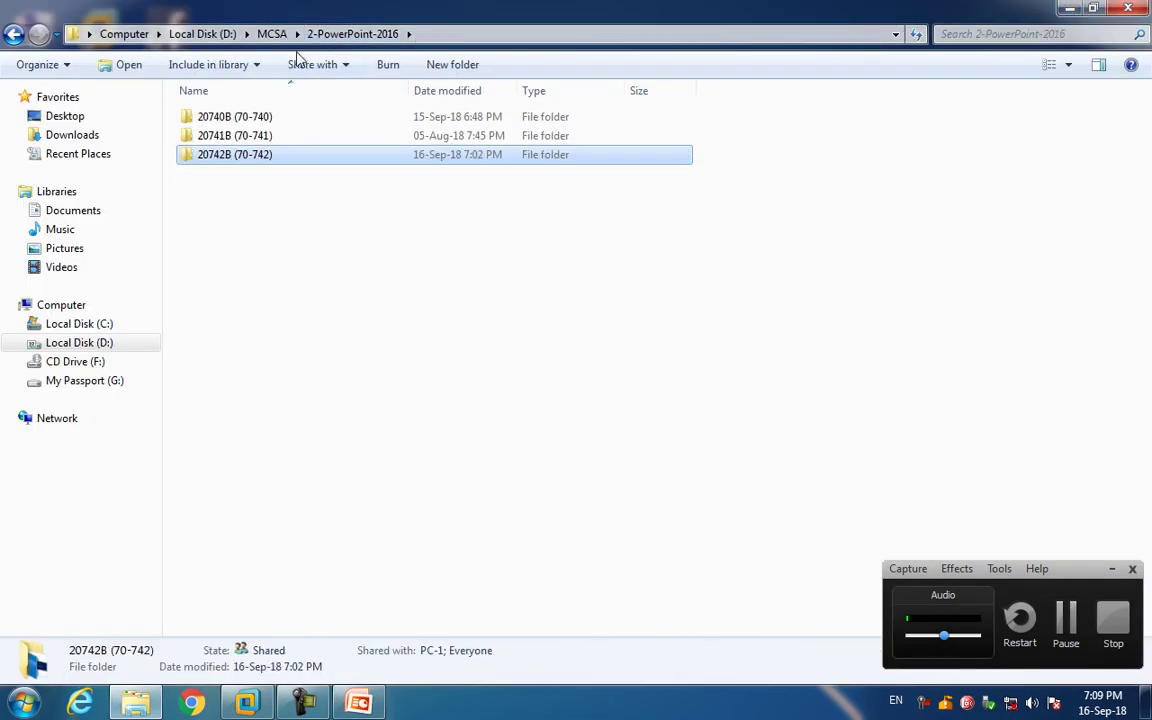
left_click(272, 34)
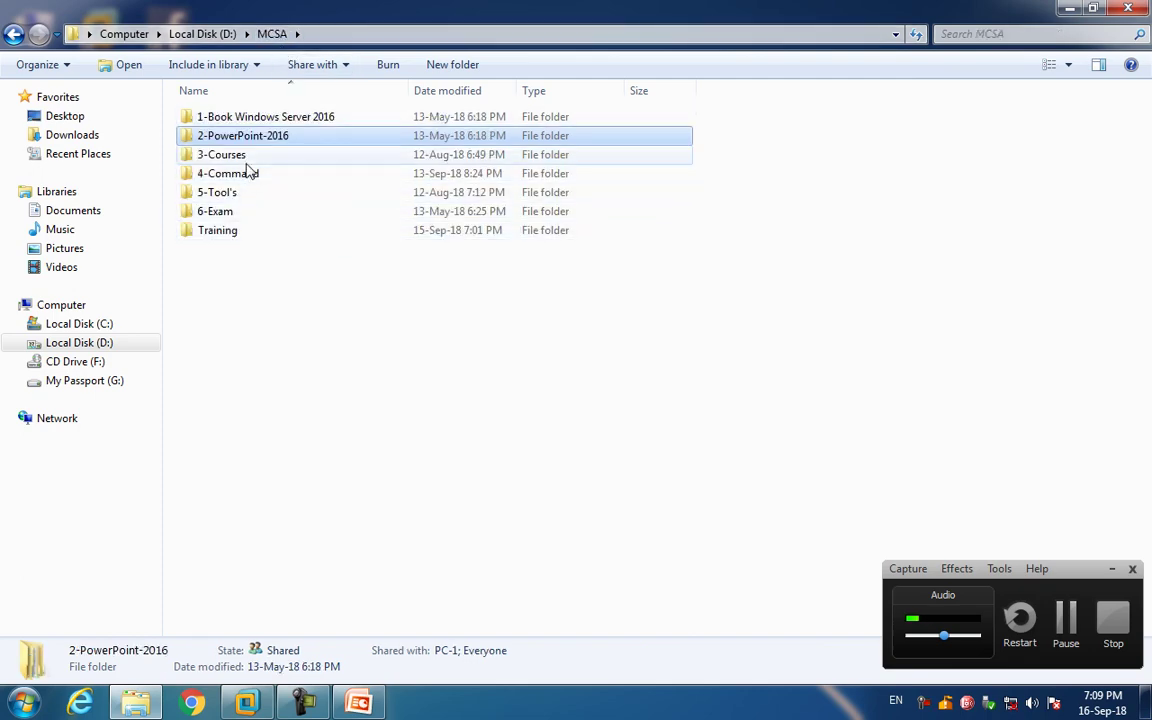
double_click(247, 178)
scroll(433, 438, "down", 1)
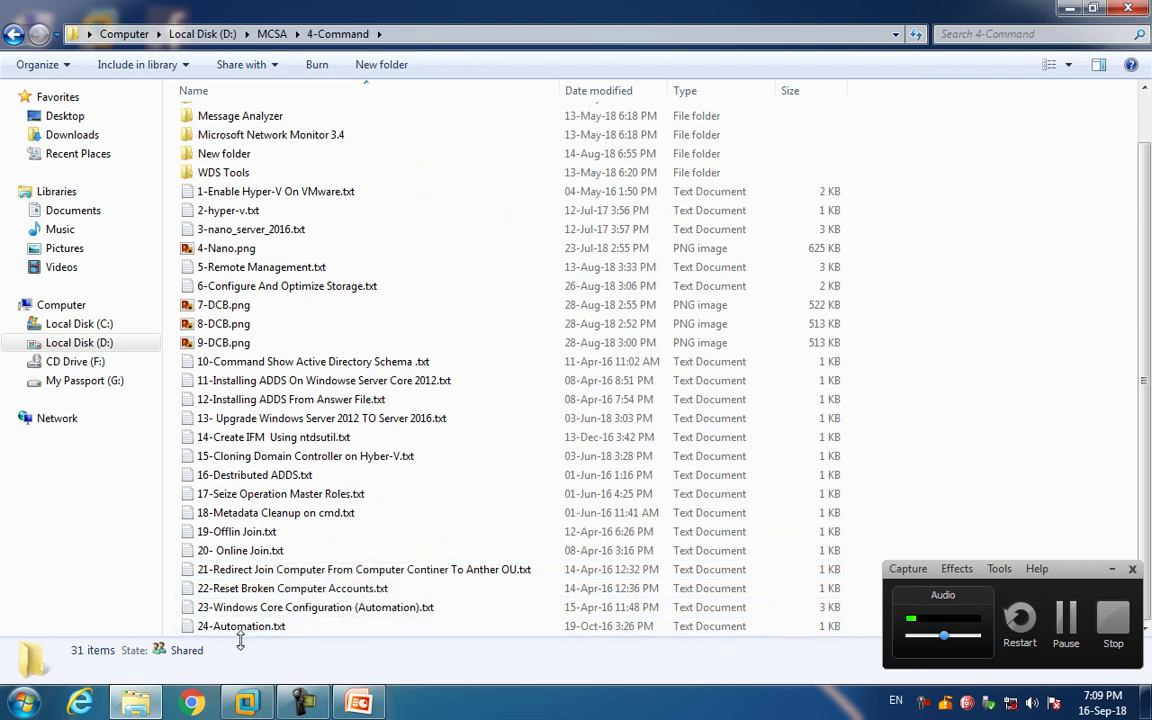
left_click(245, 607)
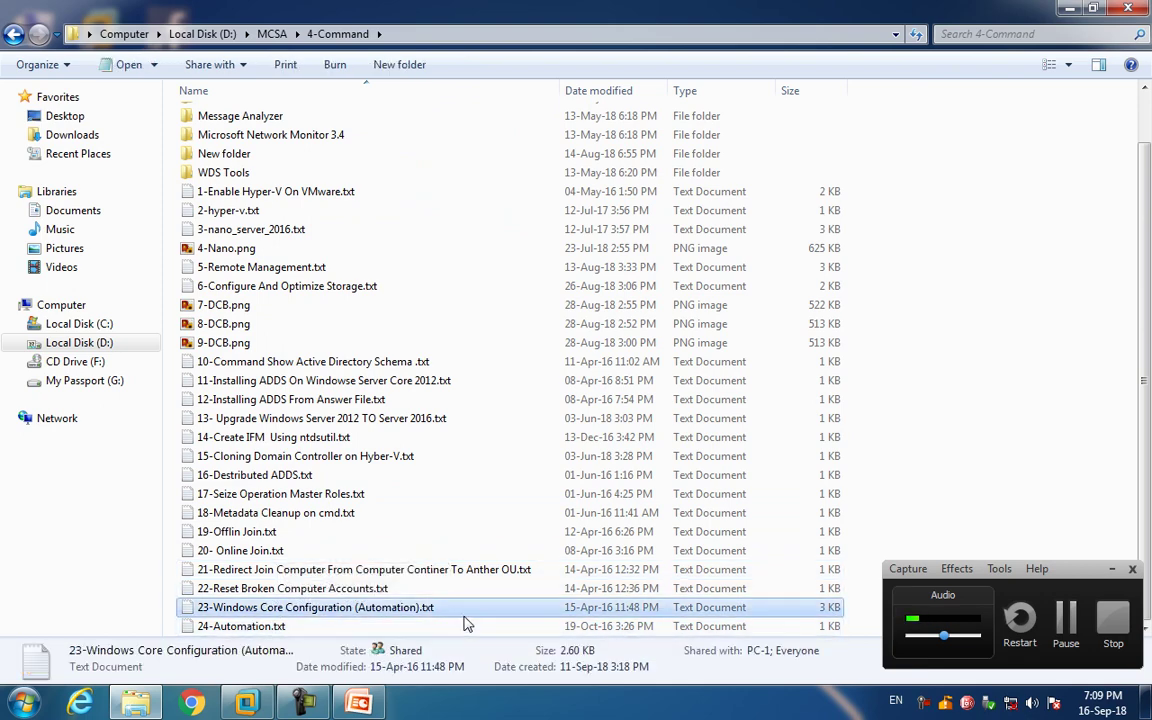
double_click(340, 608)
double_click(607, 62)
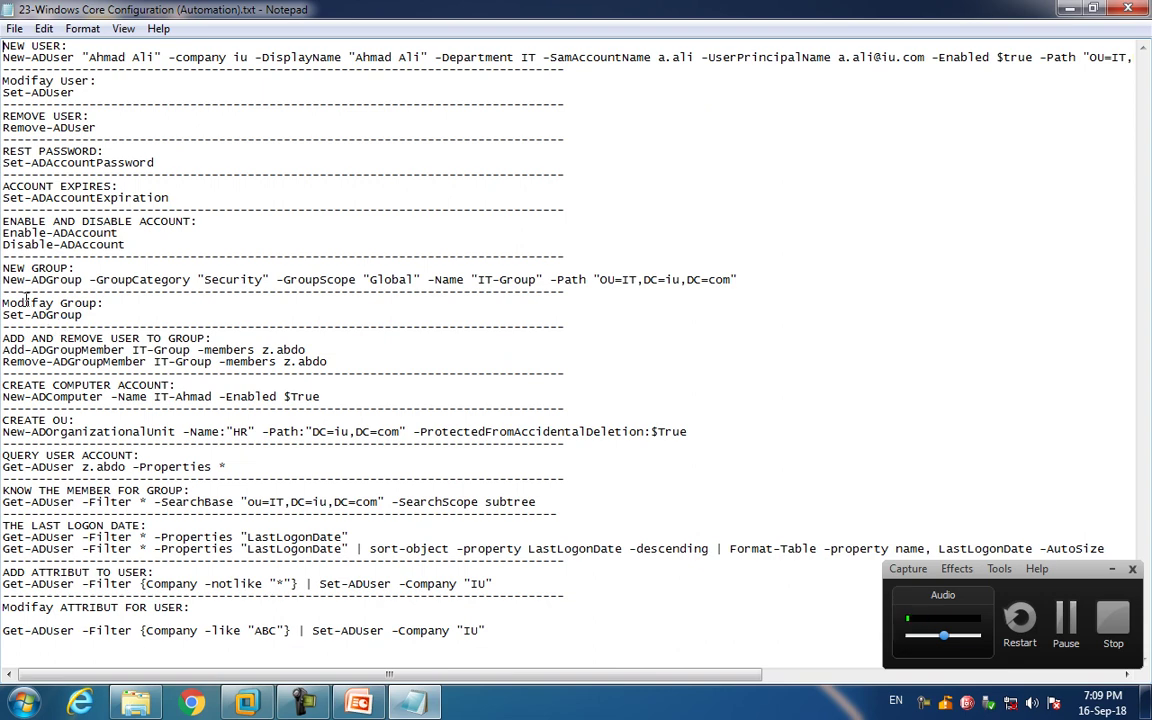
- Read through the NEW GROUP and Modify Group cmdlet lines, then close Notepad
left_click_drag(3, 303, 104, 303)
left_click_drag(3, 268, 74, 268)
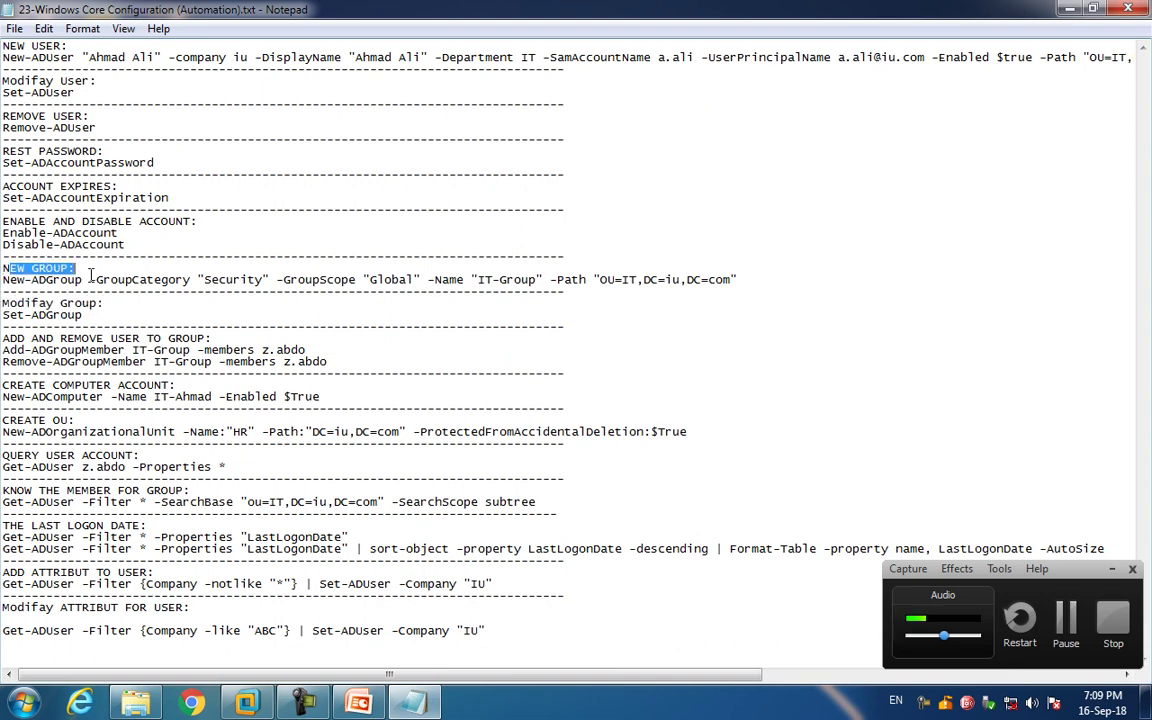
scroll(40, 520, "right", 2)
scroll(40, 520, "left", 2)
scroll(311, 337, "right", 6)
scroll(315, 335, "right", 6)
scroll(330, 342, "left", 12)
left_click(1128, 8)
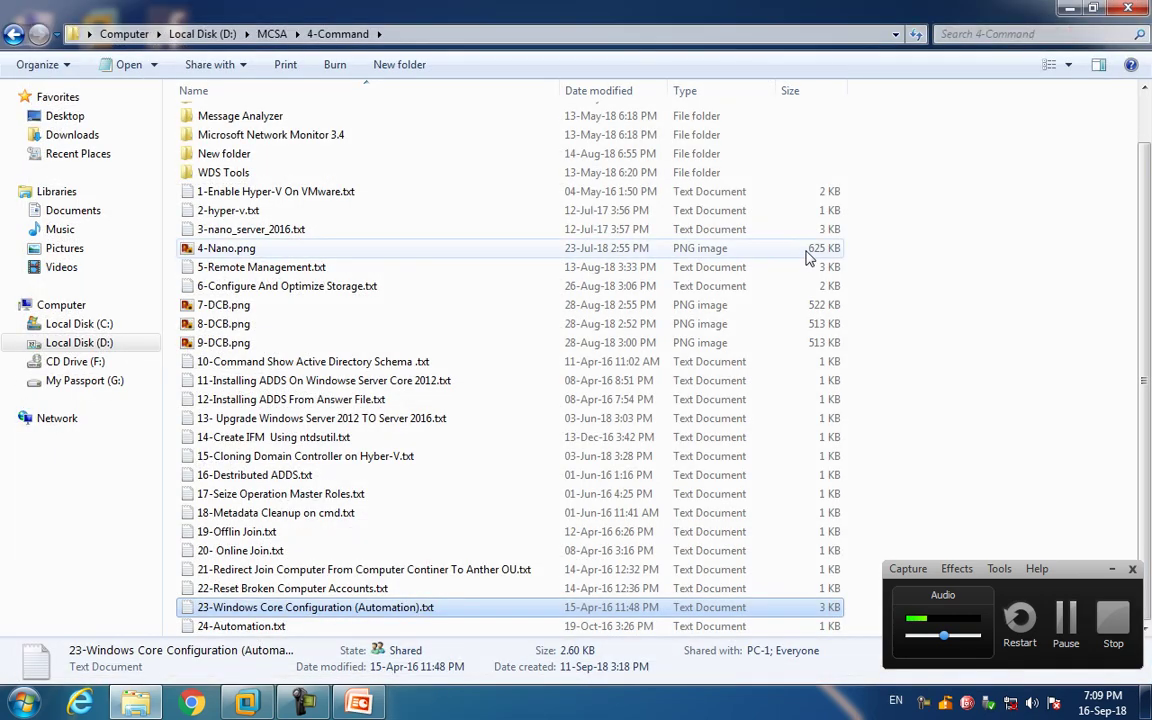
- Hide Explorer, switch to the DC virtual machine, minimise AD Users and Computers, and raise Server Manager
key("super+d")
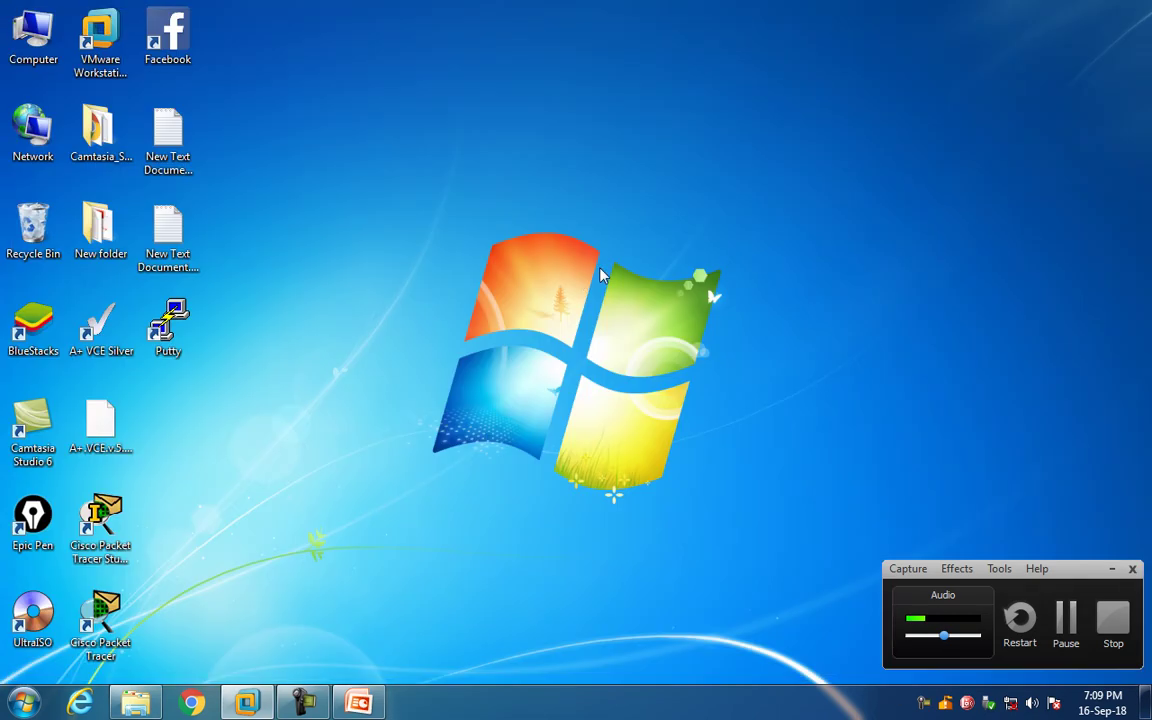
left_click(262, 703)
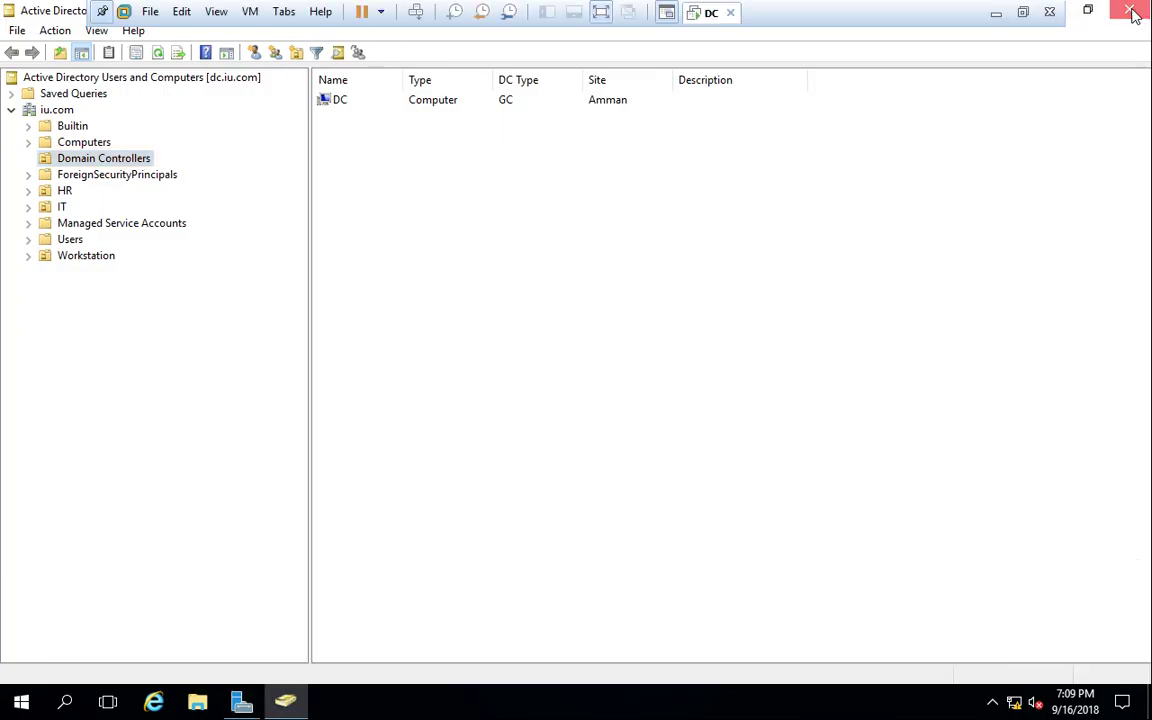
left_click(1045, 10)
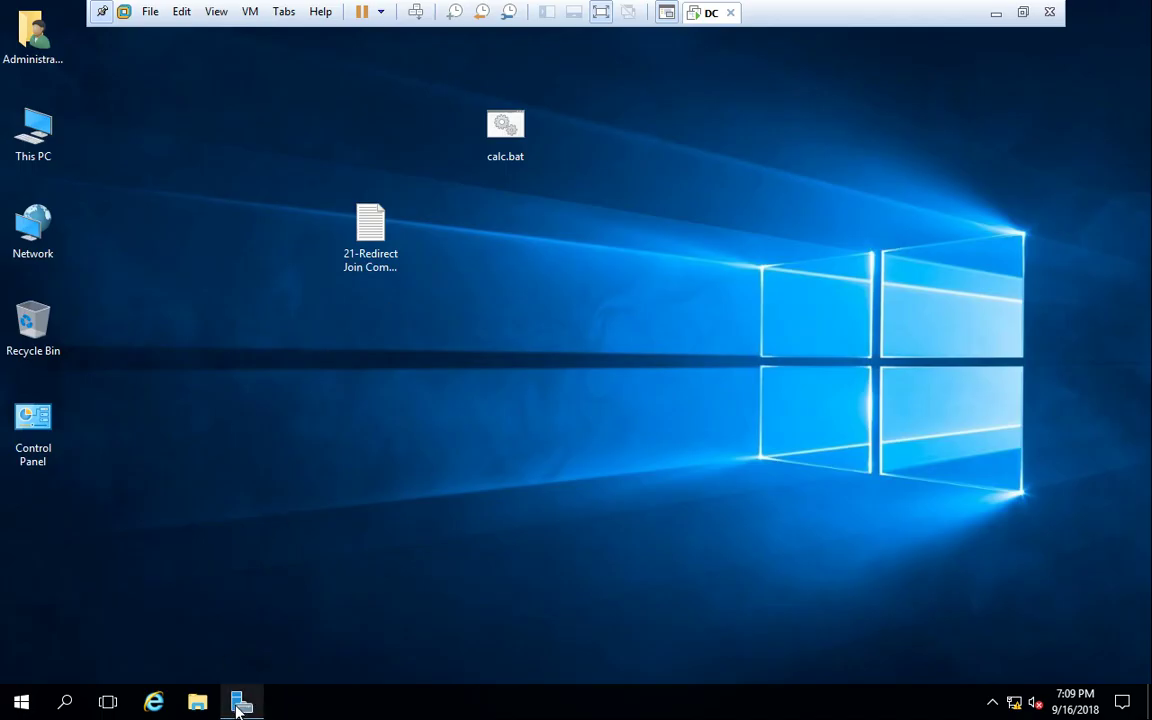
left_click(241, 700)
- Launch Active Directory Administrative Center from Server Manager's Tools menu and bring it forward
left_click(1047, 82)
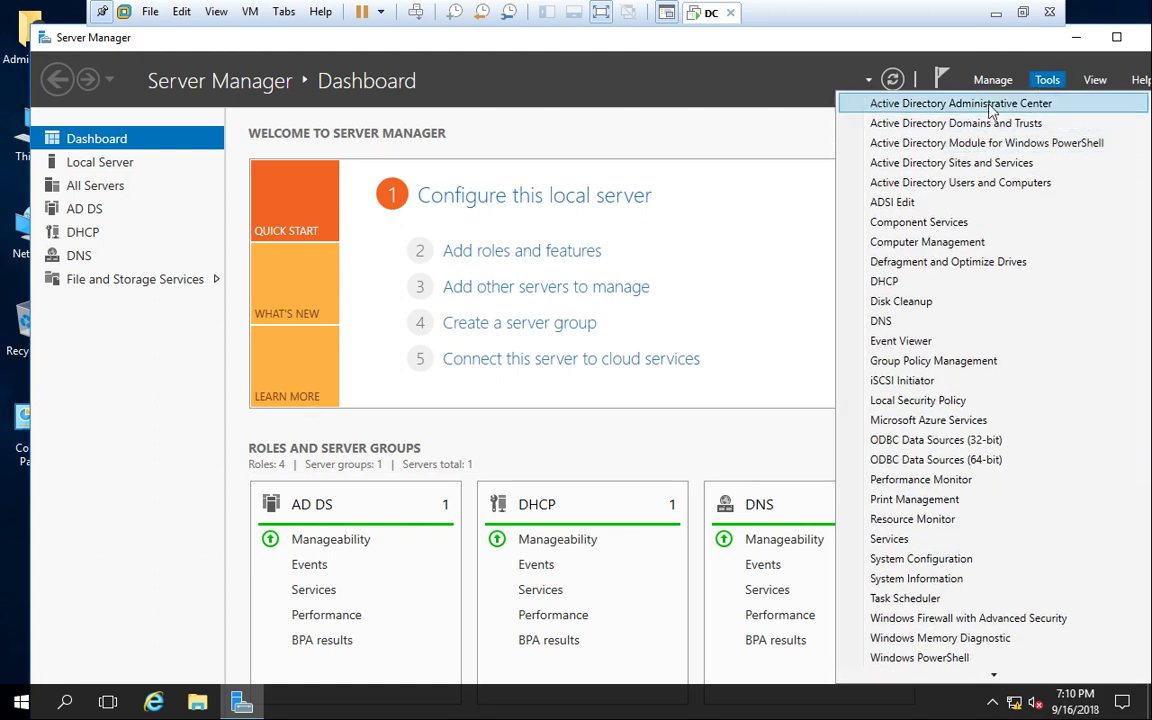
left_click(960, 104)
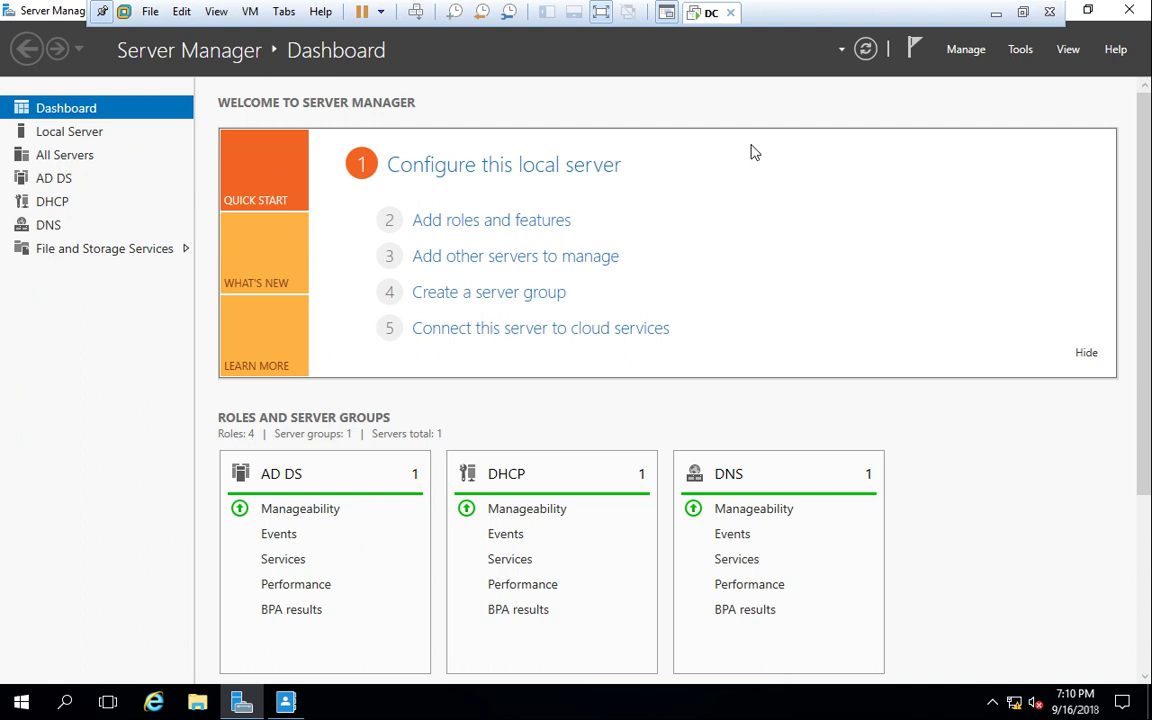
left_click(286, 702)
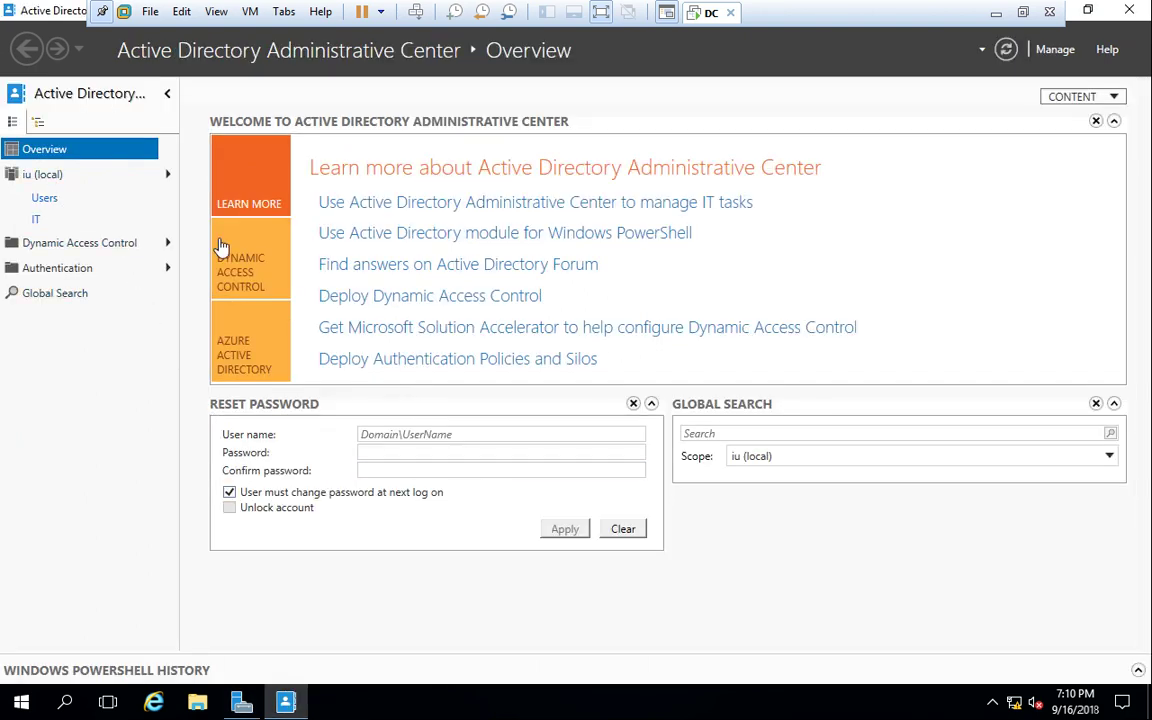
- Open the HR organizational unit under iu (local) and glance at its new-object menu
left_click(44, 178)
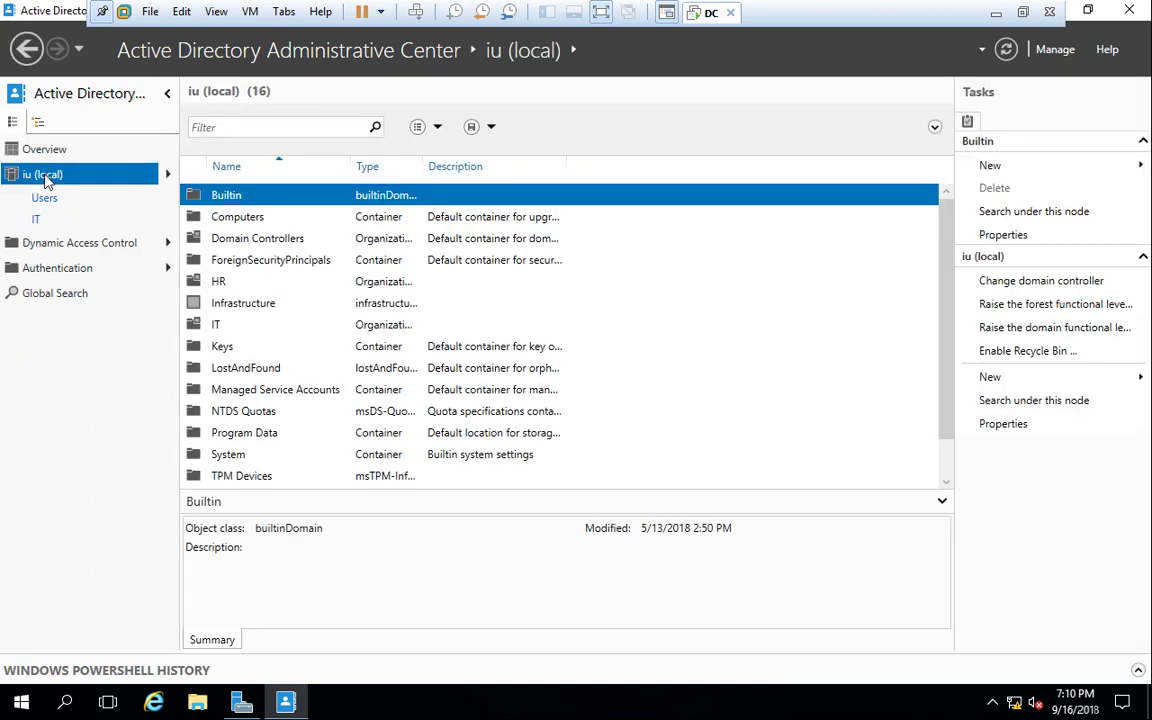
double_click(202, 280)
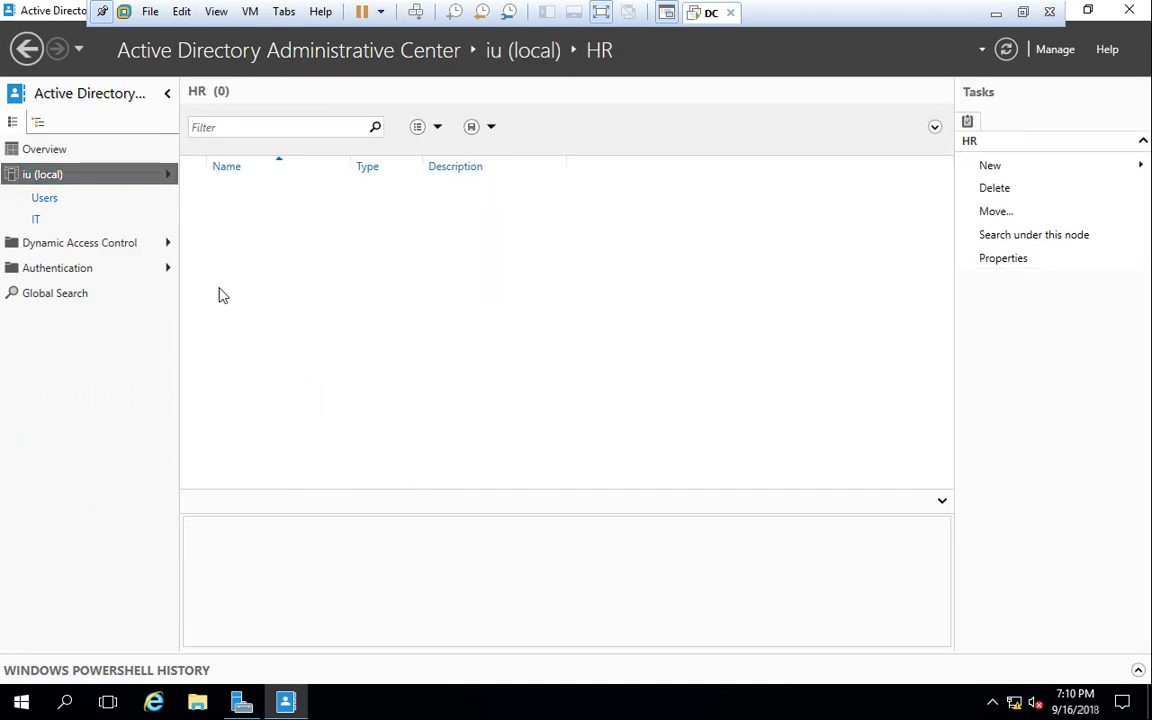
right_click(397, 243)
mouse_move(429, 249)
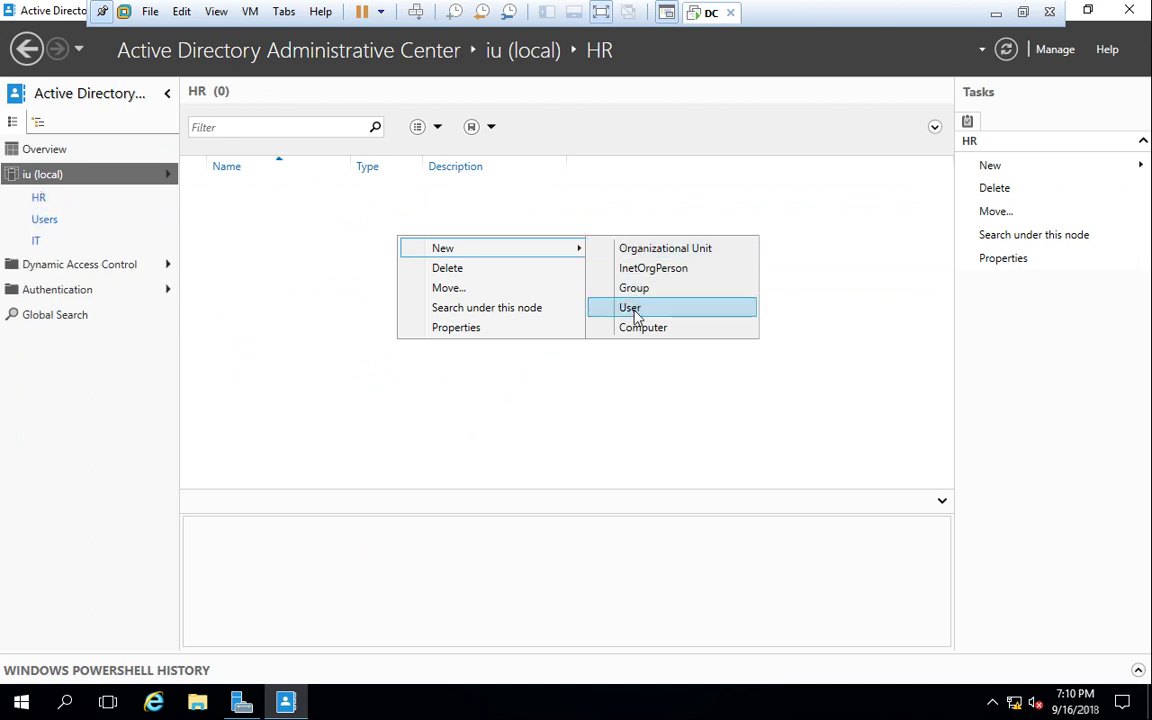
left_click(671, 419)
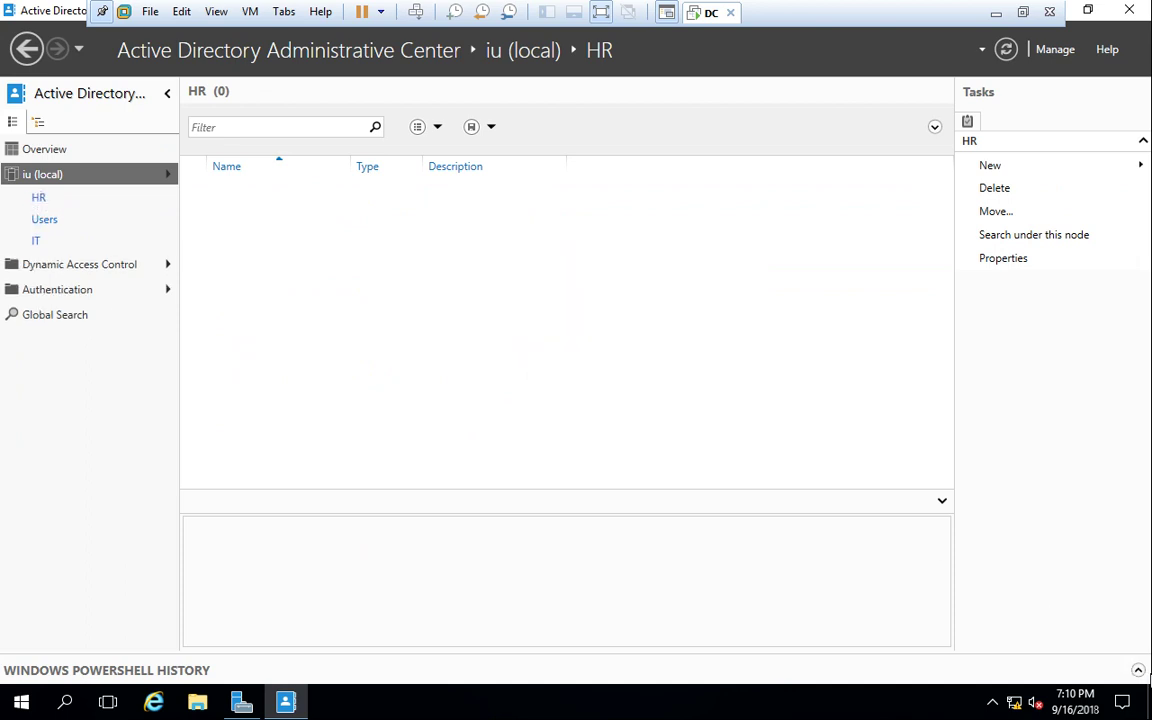
- Restore the window and check that the Windows PowerShell History pane is empty
left_click(1022, 12)
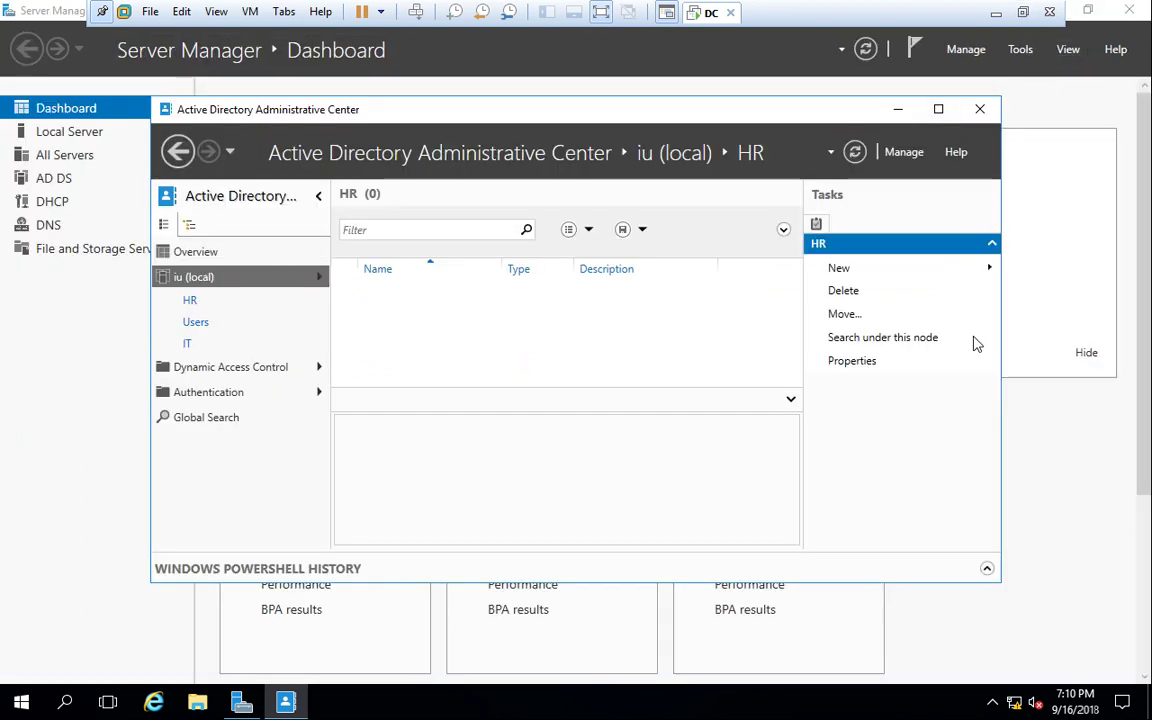
left_click(987, 572)
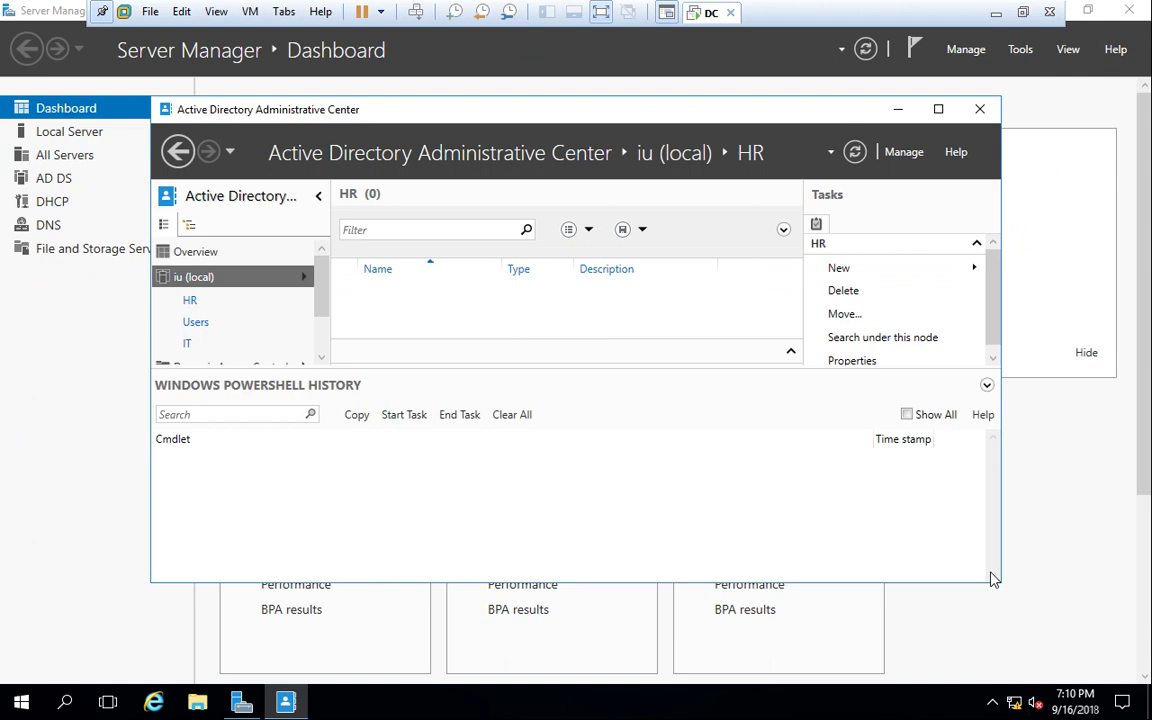
left_click(987, 385)
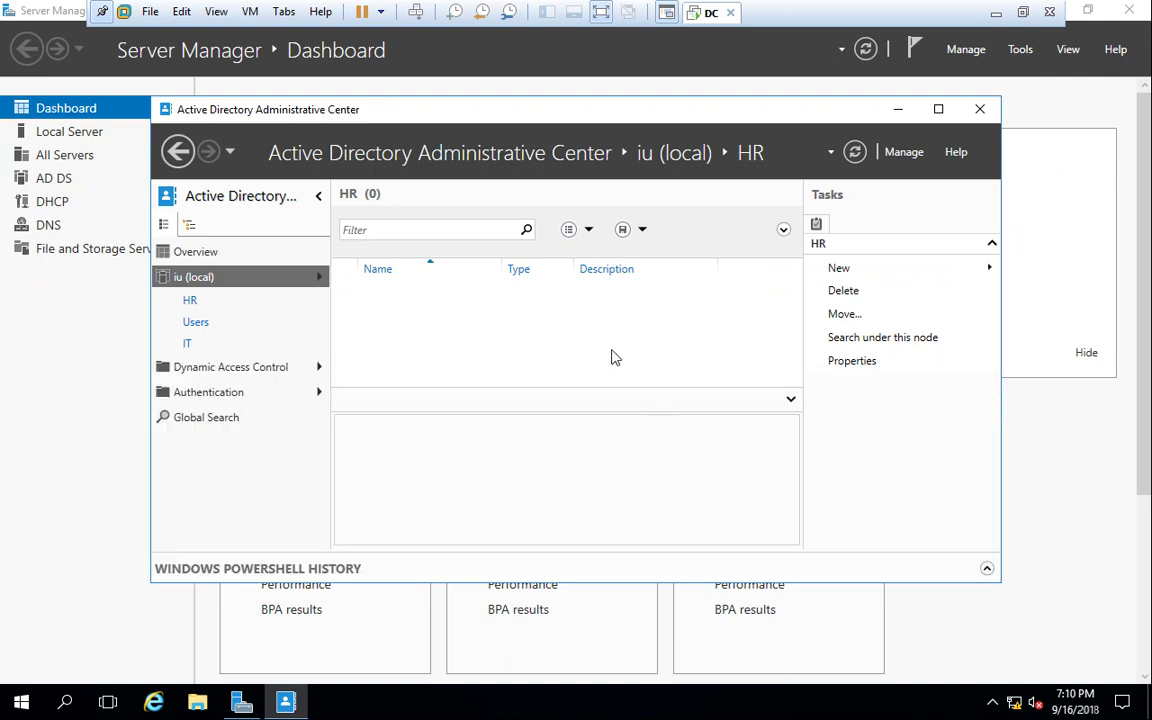
right_click(587, 317)
- Create user test aa in HR with UPN logon test and a password, then submit
mouse_move(648, 327)
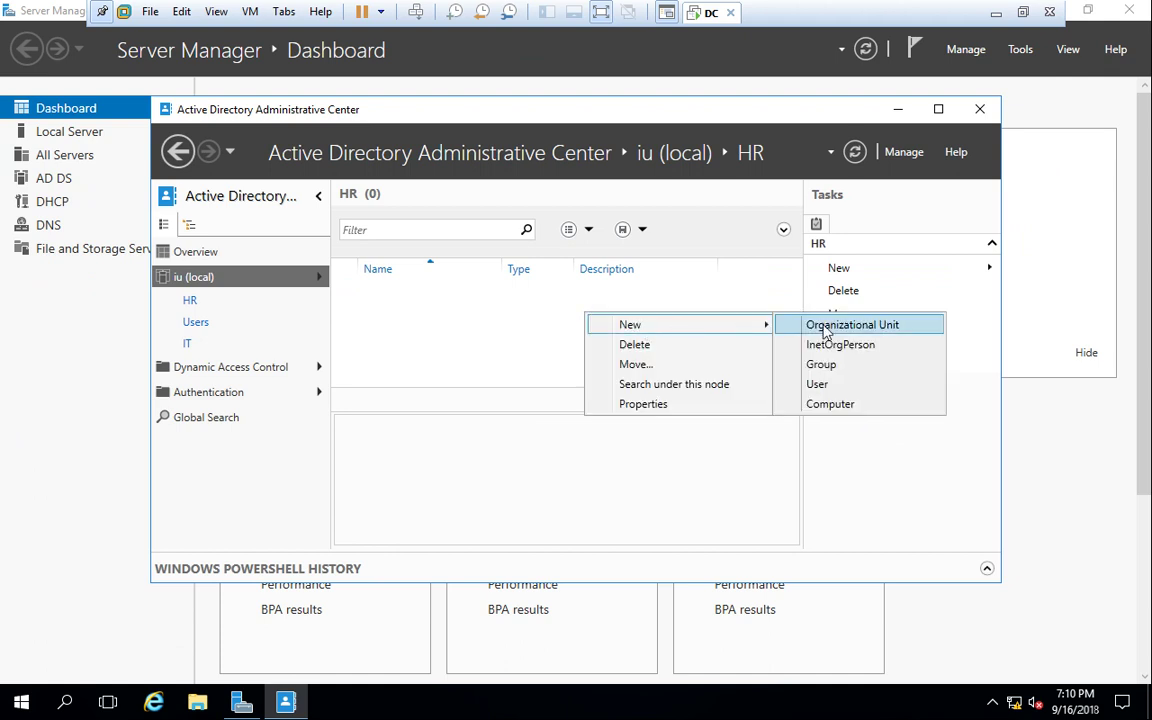
left_click(830, 385)
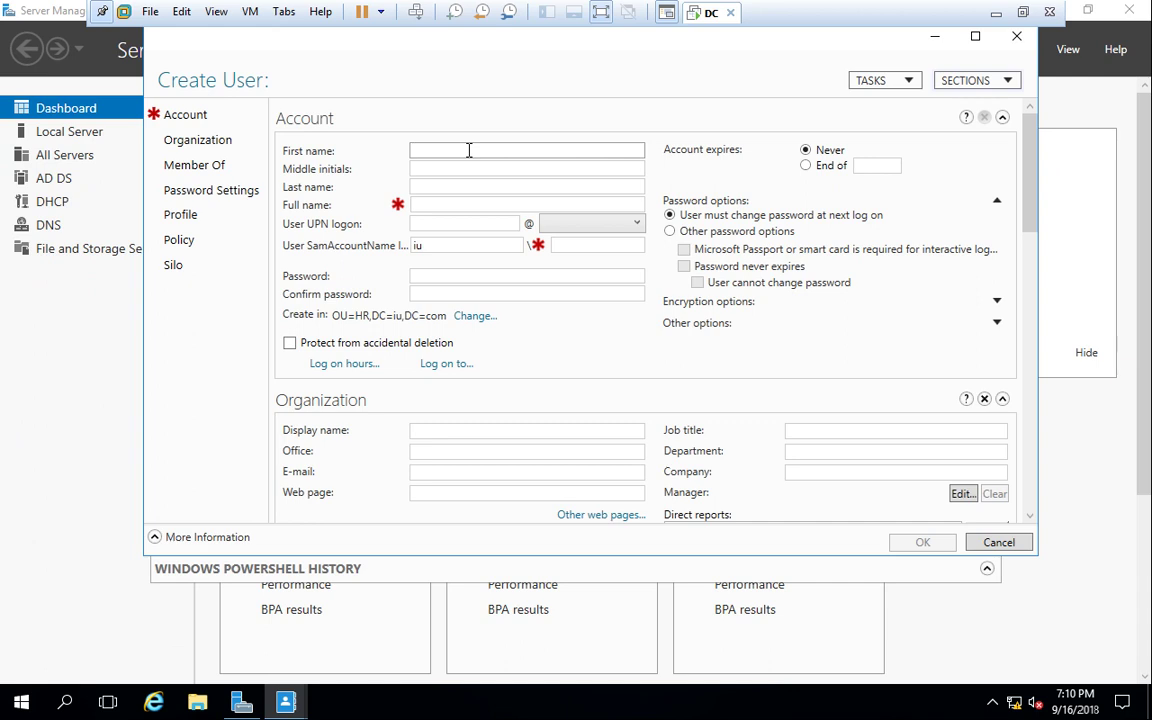
type("test")
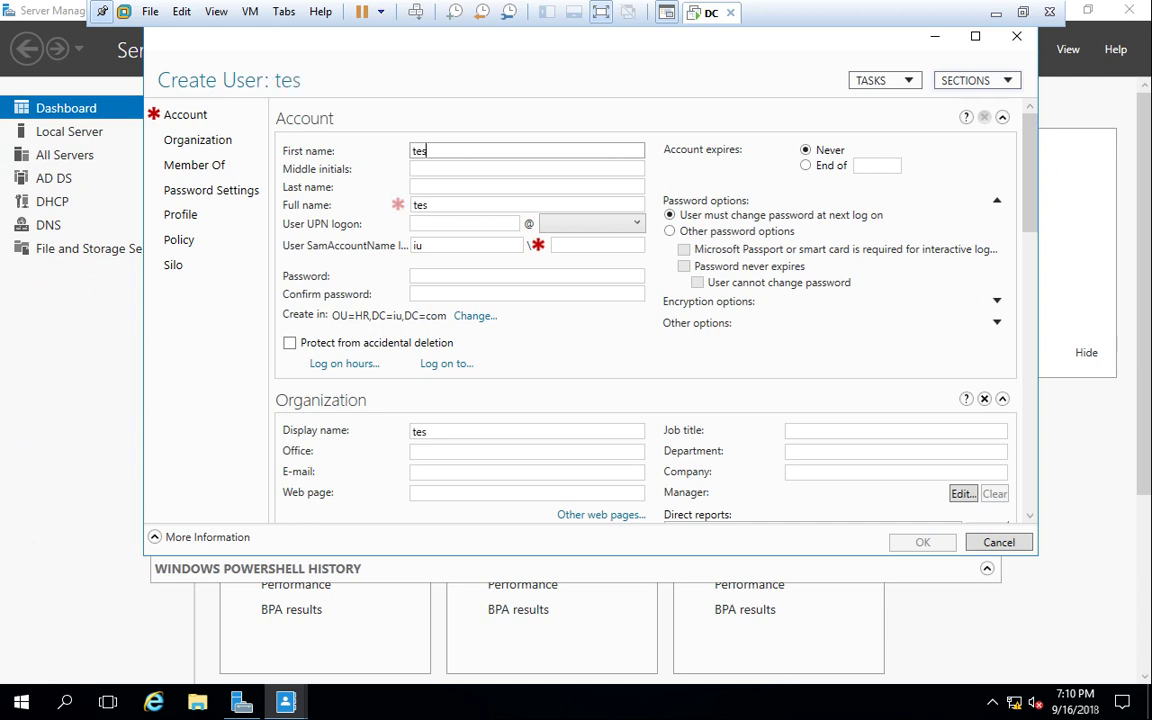
left_click(521, 186)
type("aa")
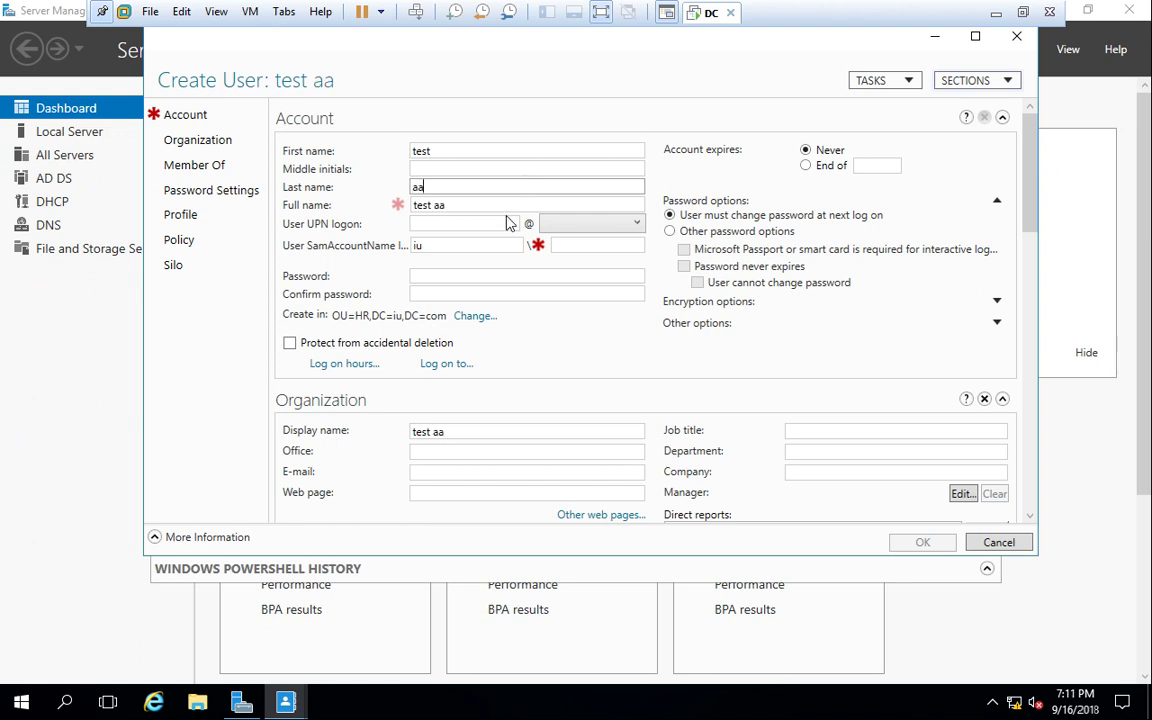
left_click(421, 224)
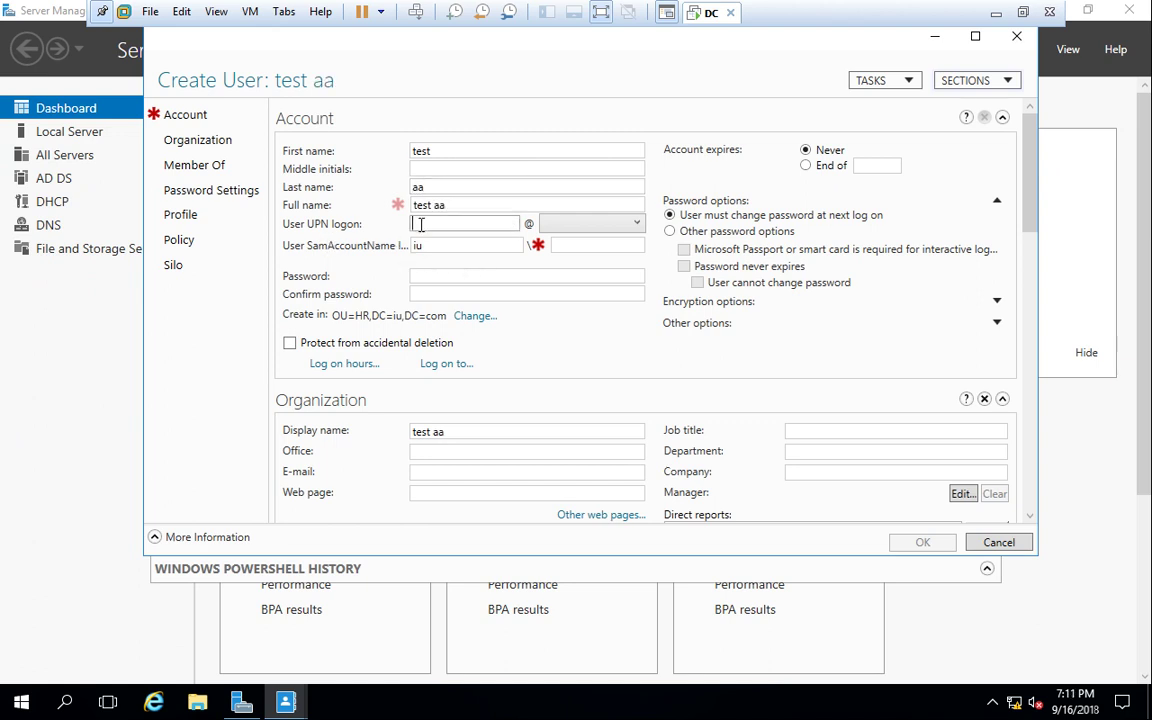
type("test")
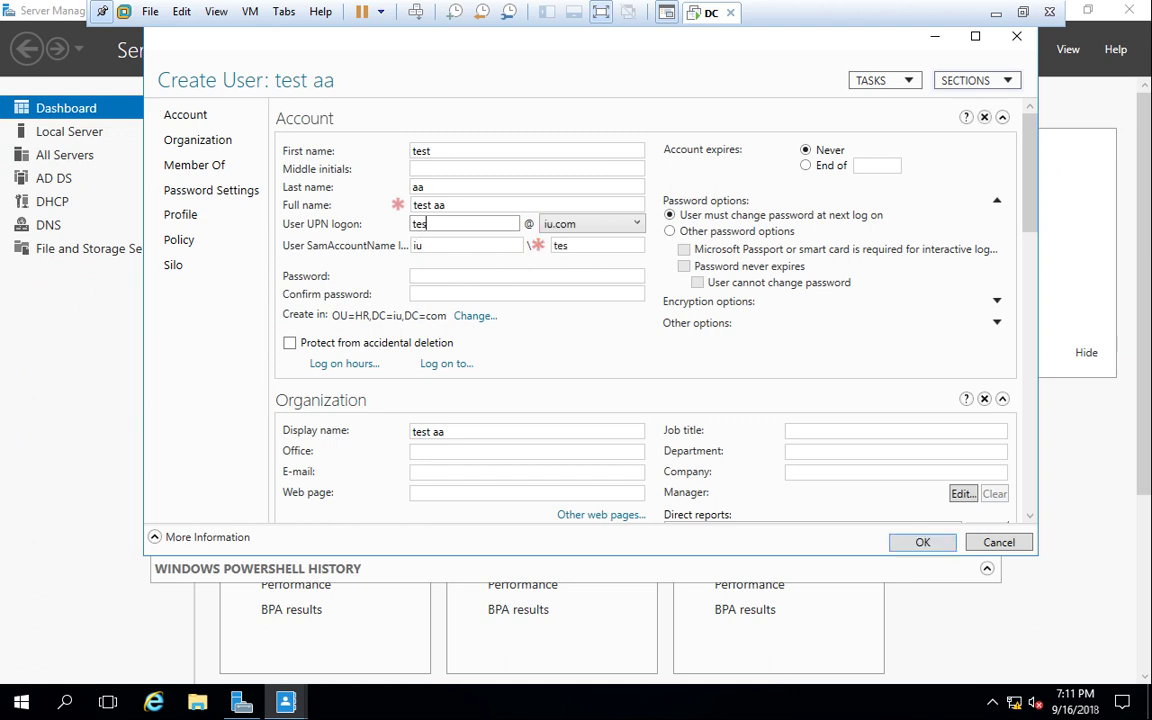
left_click(445, 280)
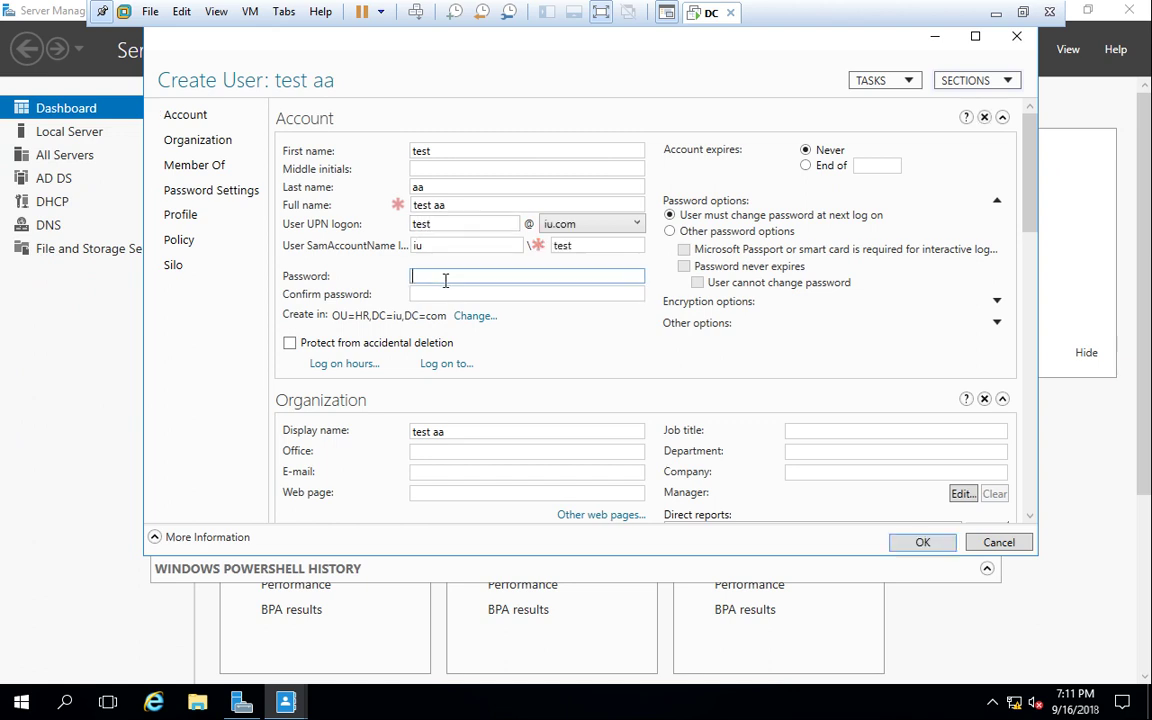
left_click(470, 297)
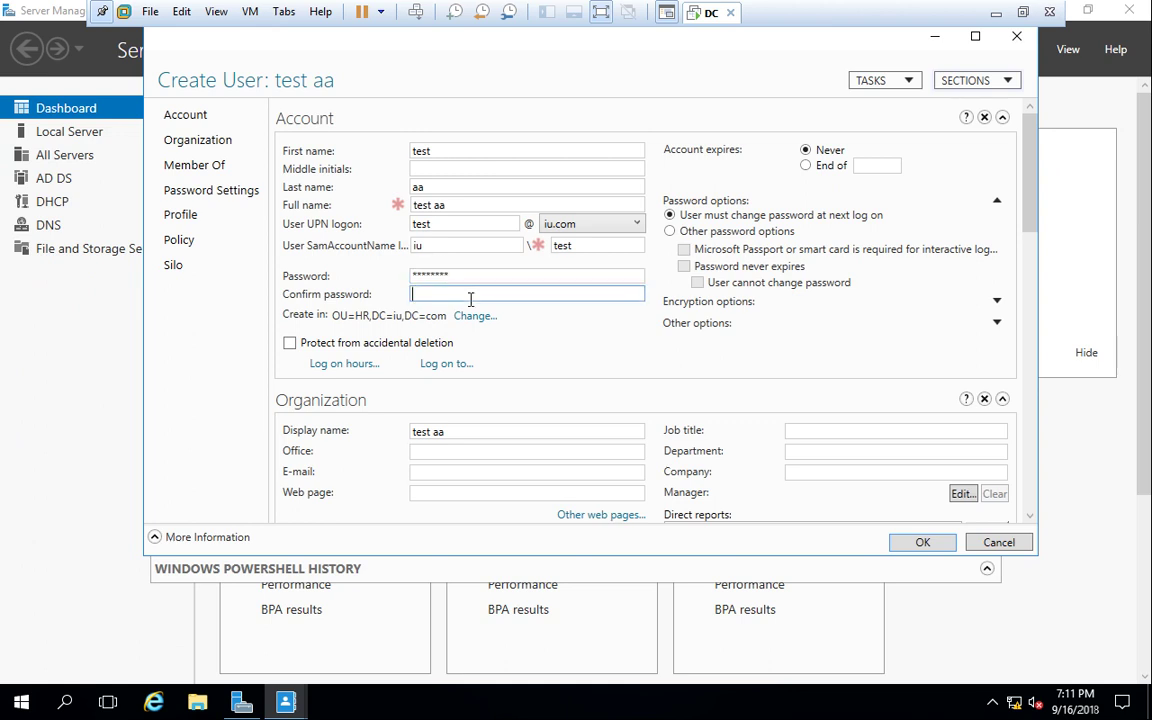
left_click(923, 543)
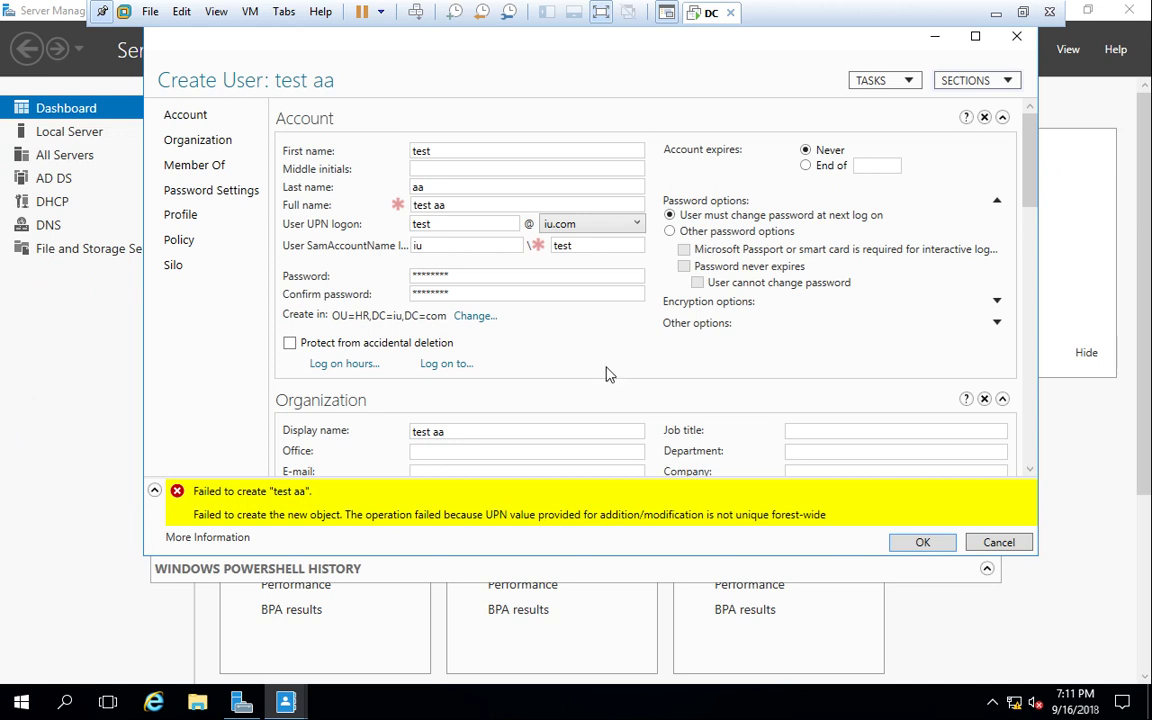
- Change the UPN logon to test-1 and resubmit the new user
left_click(514, 221)
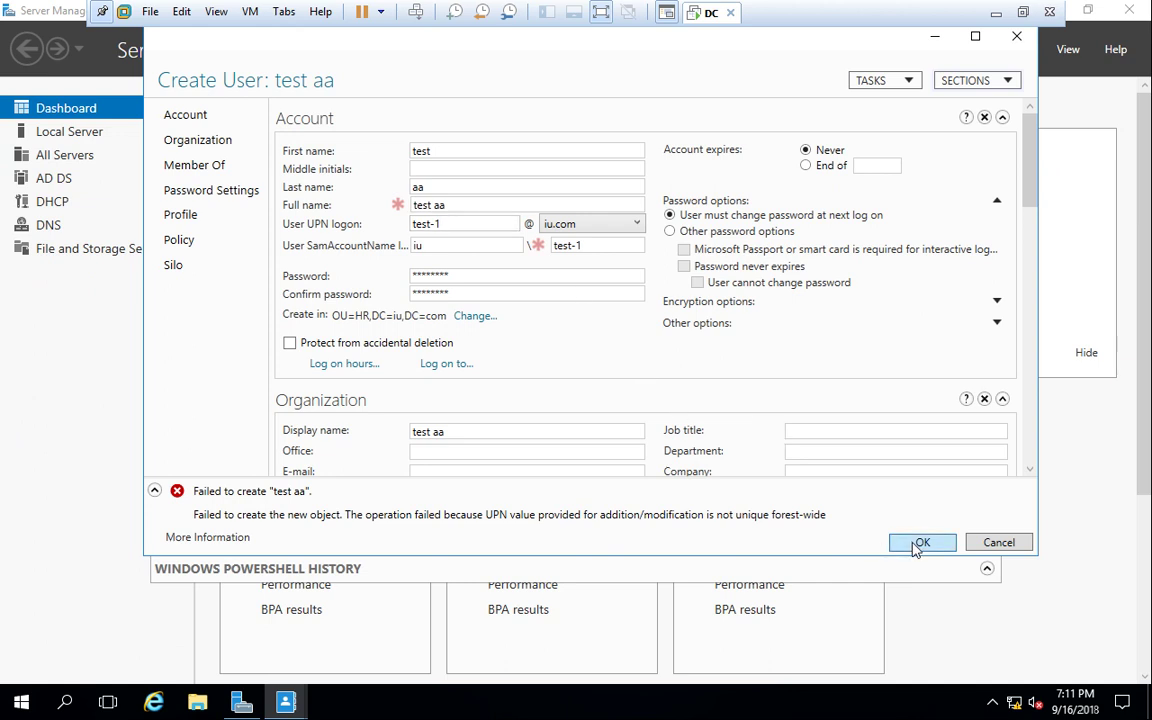
key("Return")
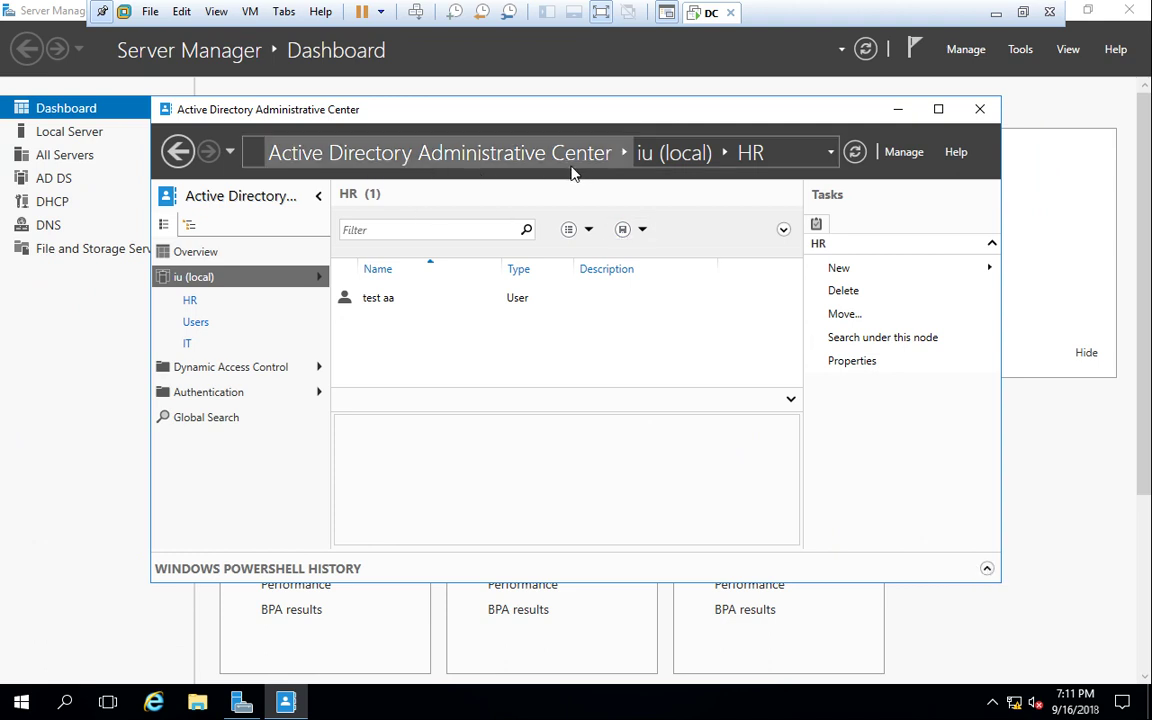
- Expand Windows PowerShell History and review the New-ADUser, Set-ADAccountPassword and Enable-ADAccount entries
left_click(990, 572)
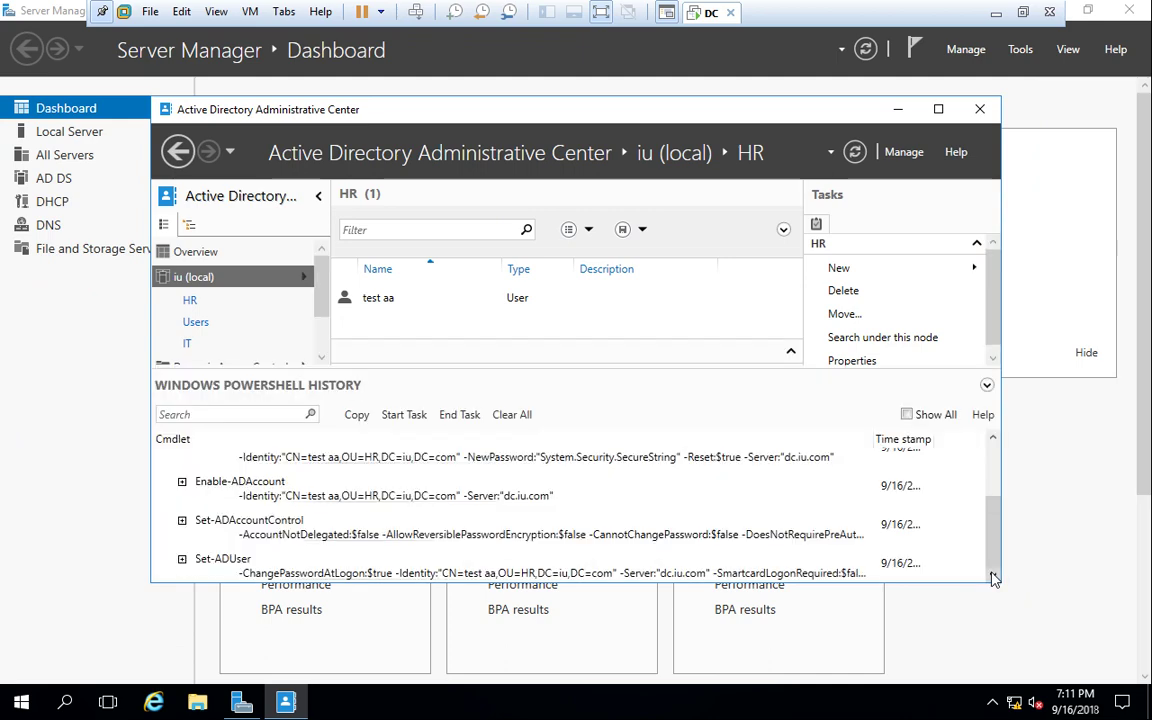
left_click(939, 110)
scroll(1146, 567, "up", 2)
scroll(1146, 567, "down", 3)
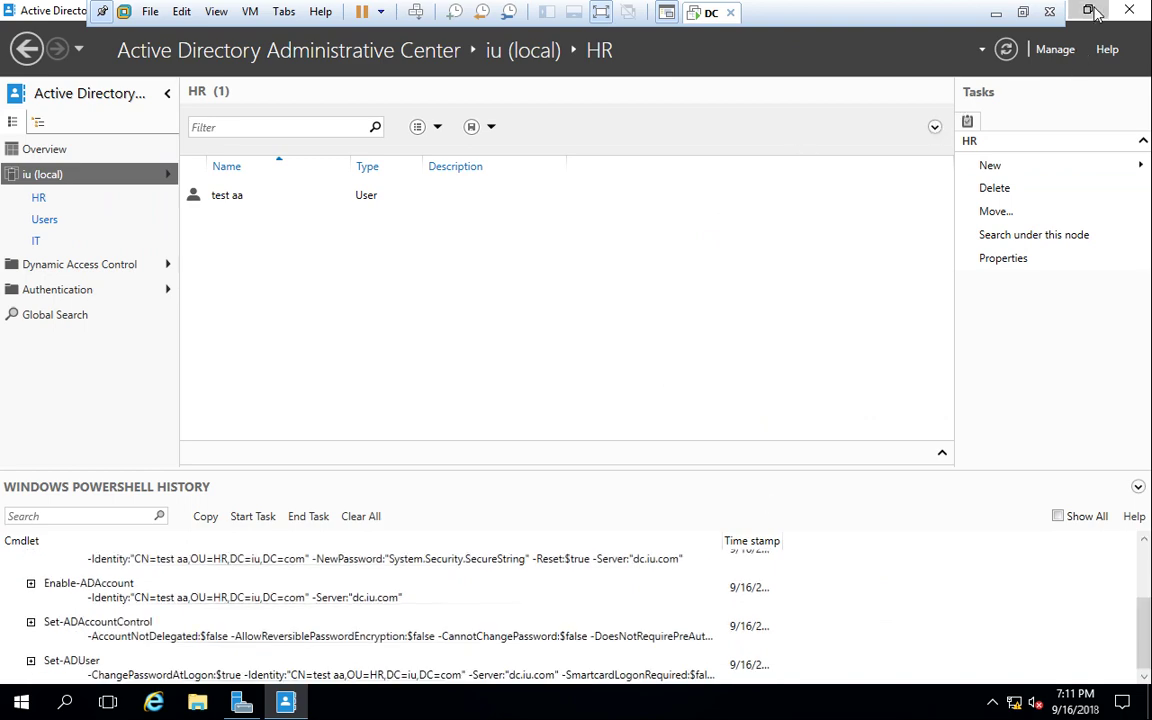
left_click(1090, 11)
left_click_drag(993, 521, 995, 437)
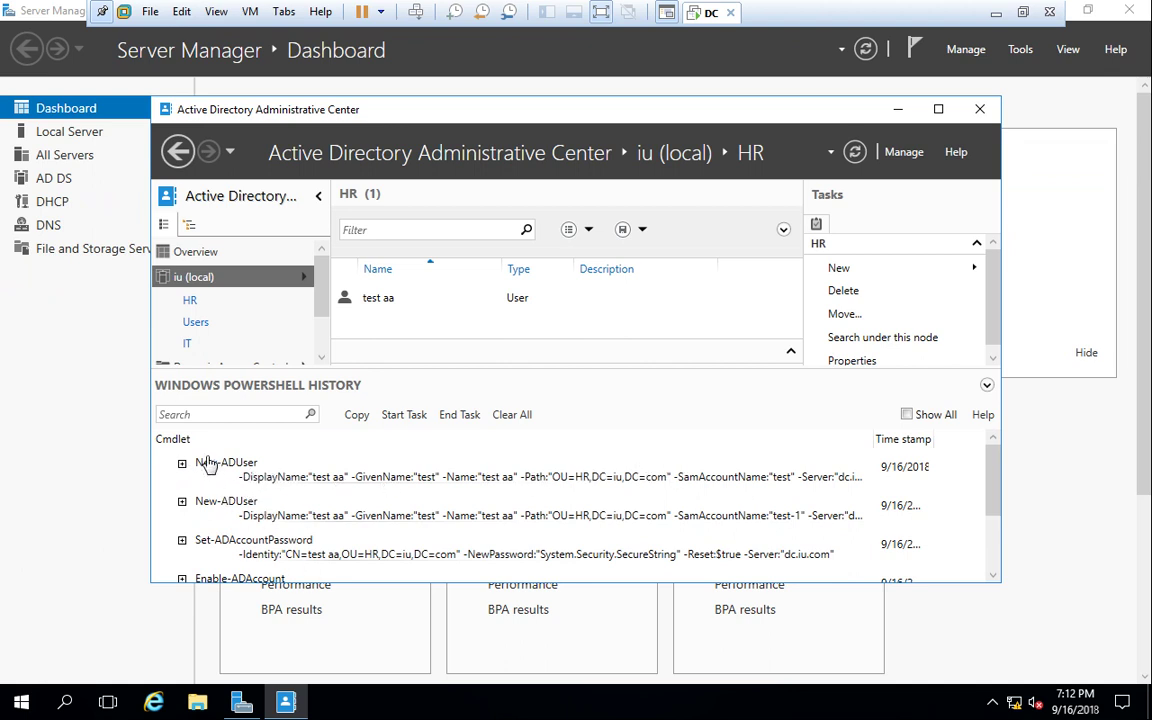
- Expand the New-ADUser history entry so its parameters list one per line
left_click(182, 465)
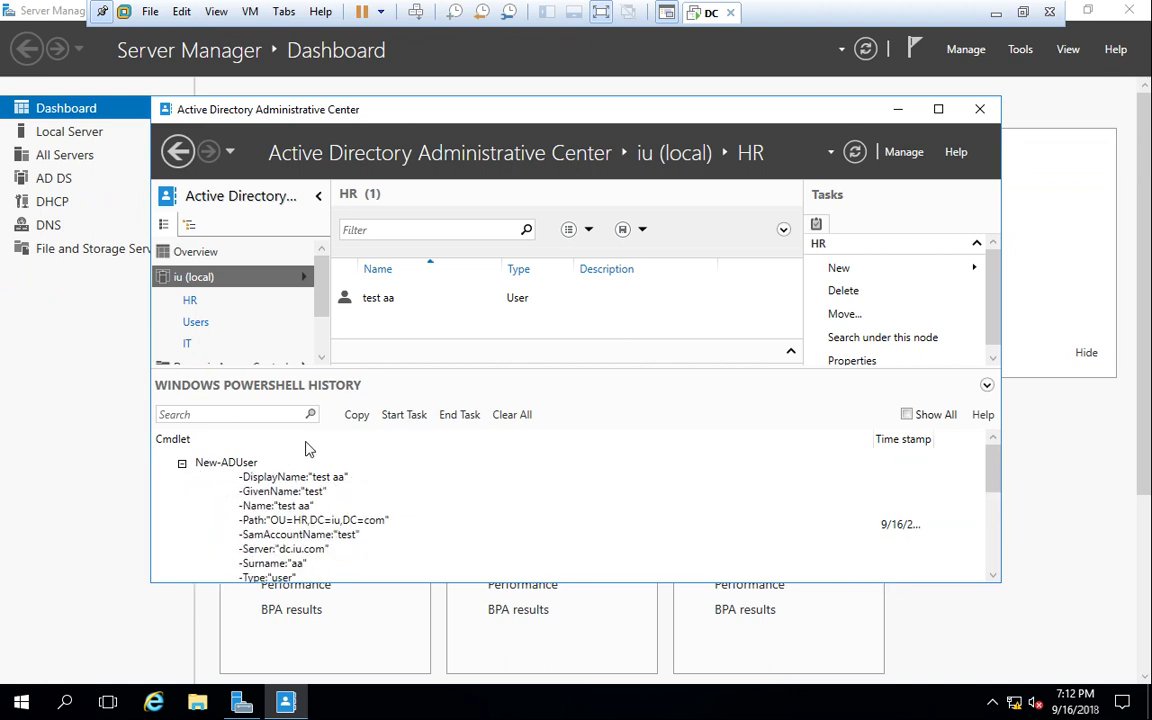
scroll(310, 503, "down", 1)
scroll(325, 500, "up", 1)
scroll(338, 497, "down", 5)
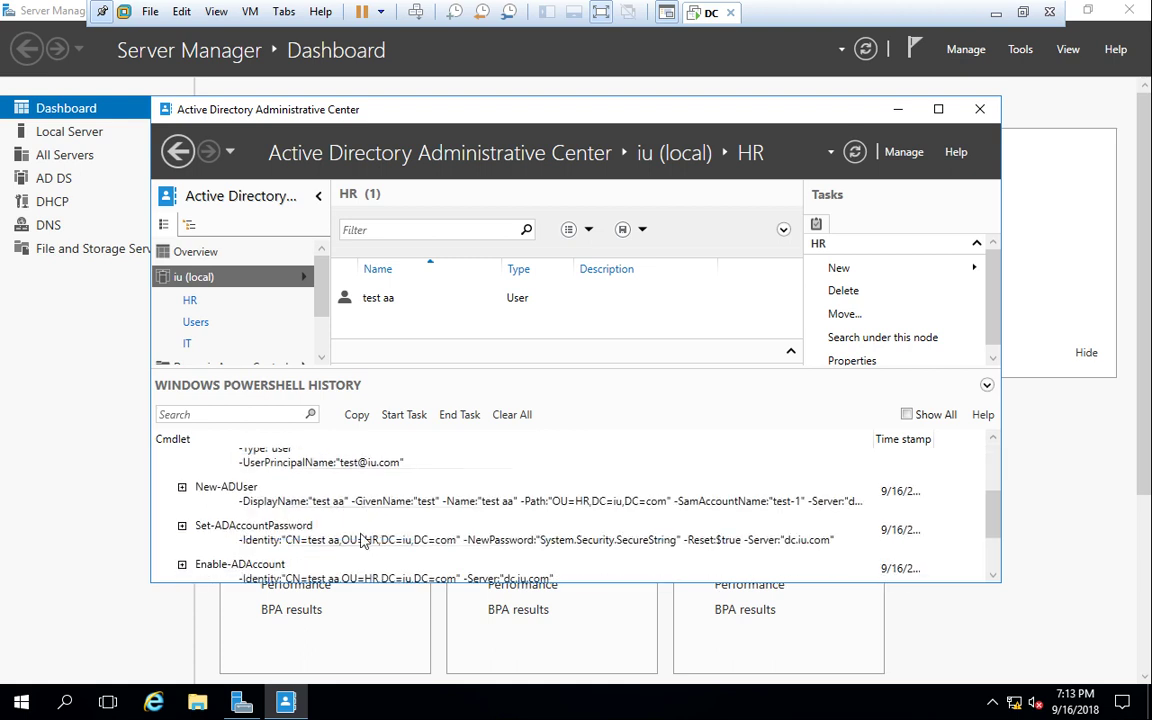
scroll(362, 540, "down", 1)
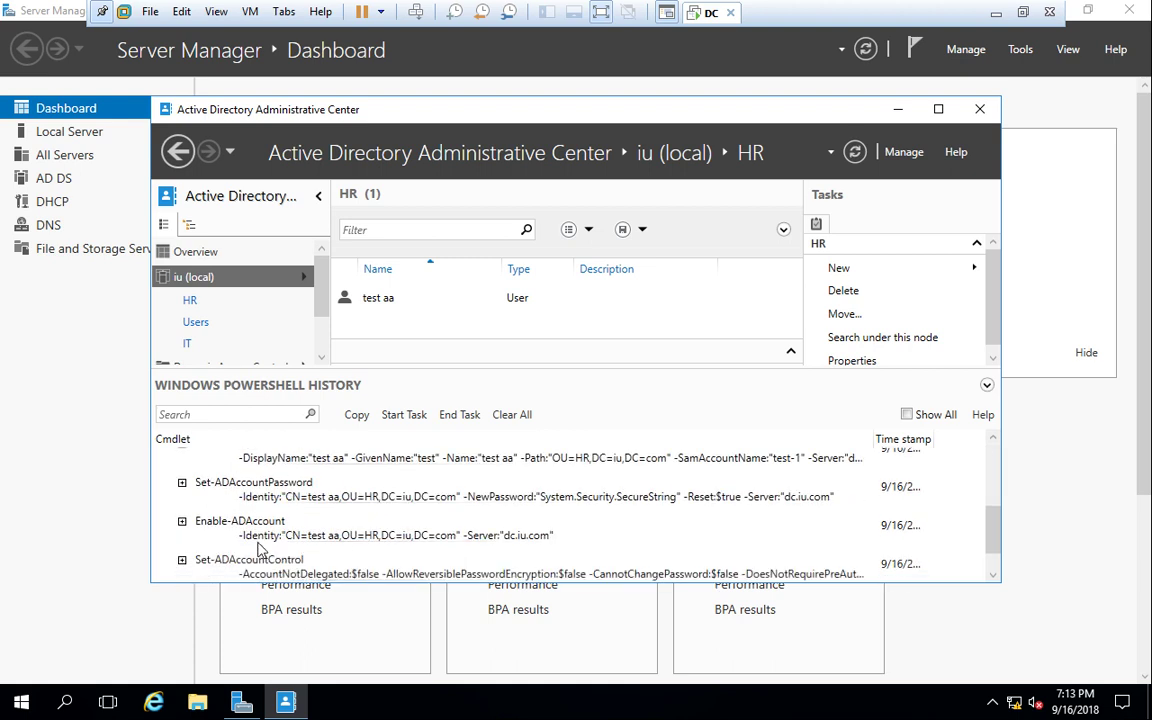
- Expand the Set-ADAccountPassword entry, select Set-ADAccountControl, and enlarge the history pane
left_click(183, 485)
scroll(298, 458, "down", 1)
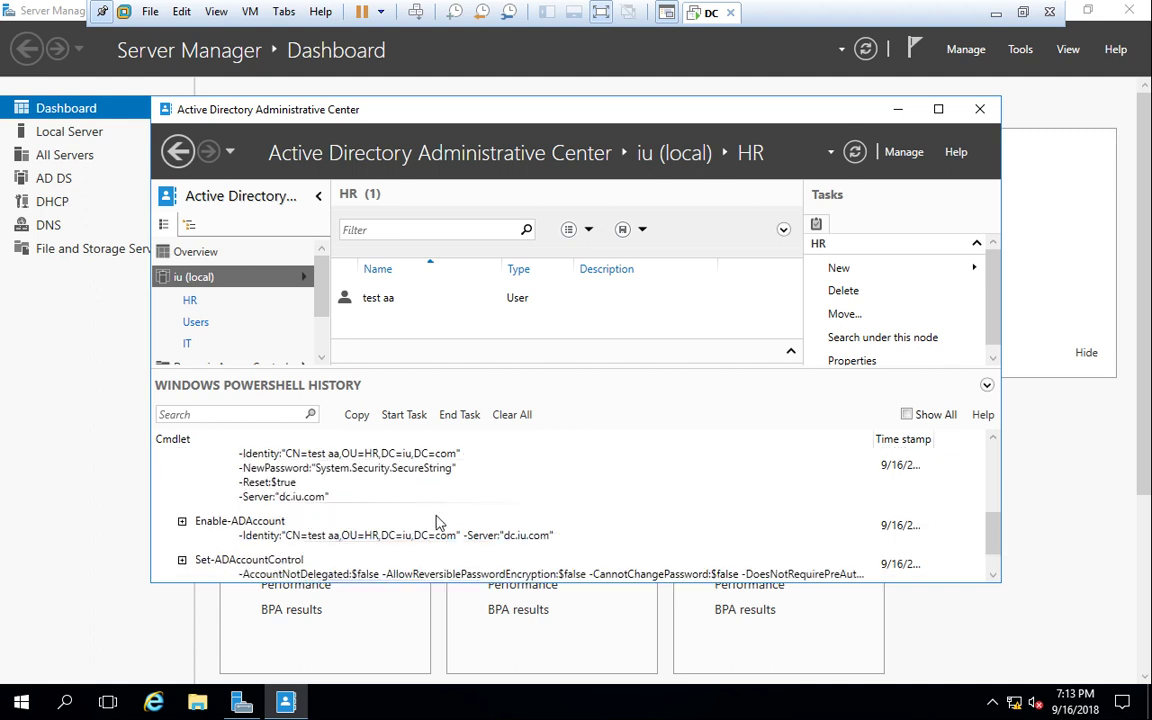
left_click(700, 572)
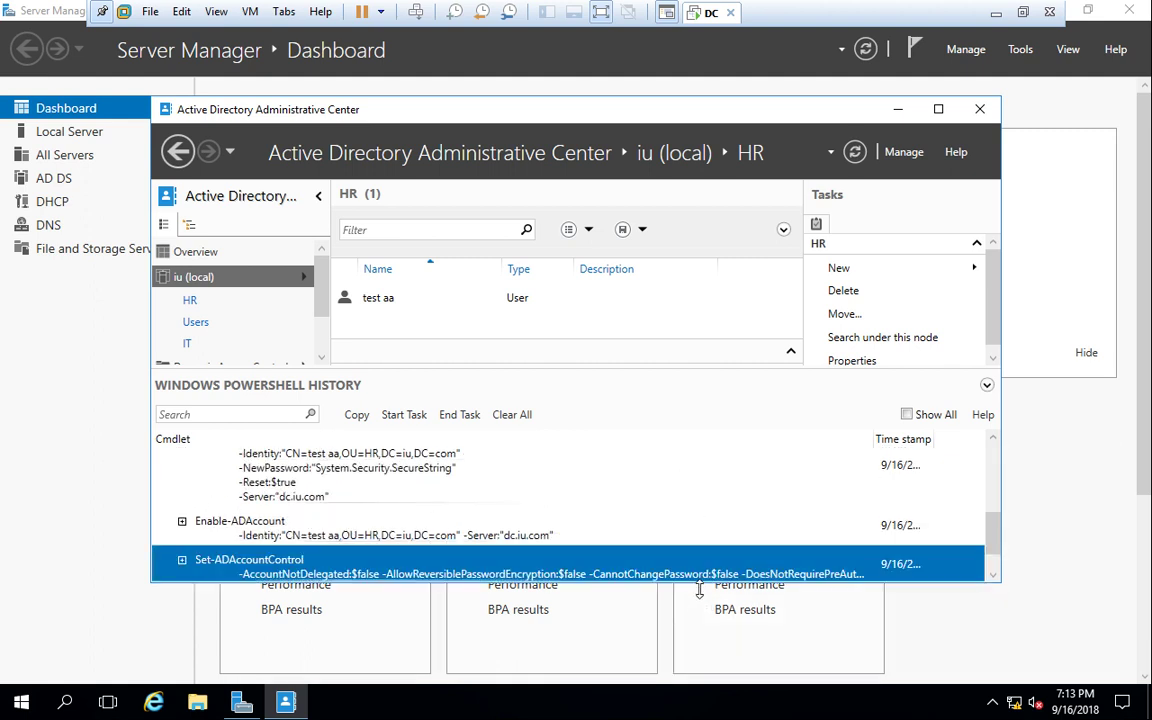
left_click_drag(700, 590, 700, 686)
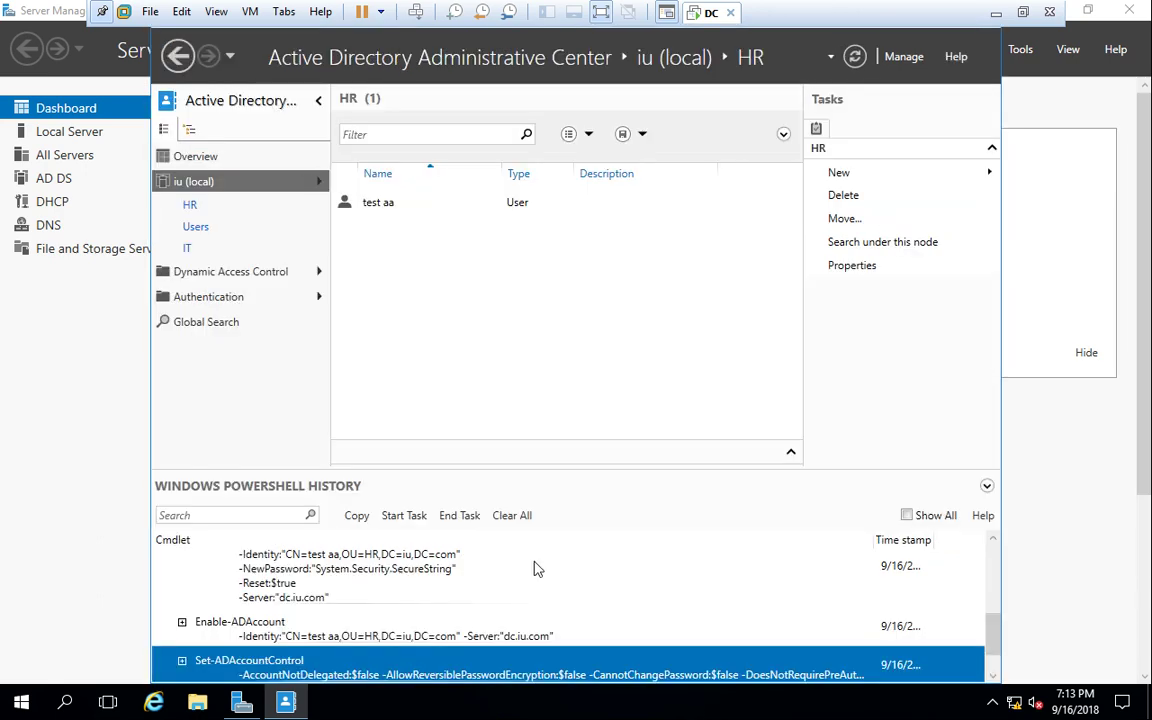
scroll(437, 568, "up", 1)
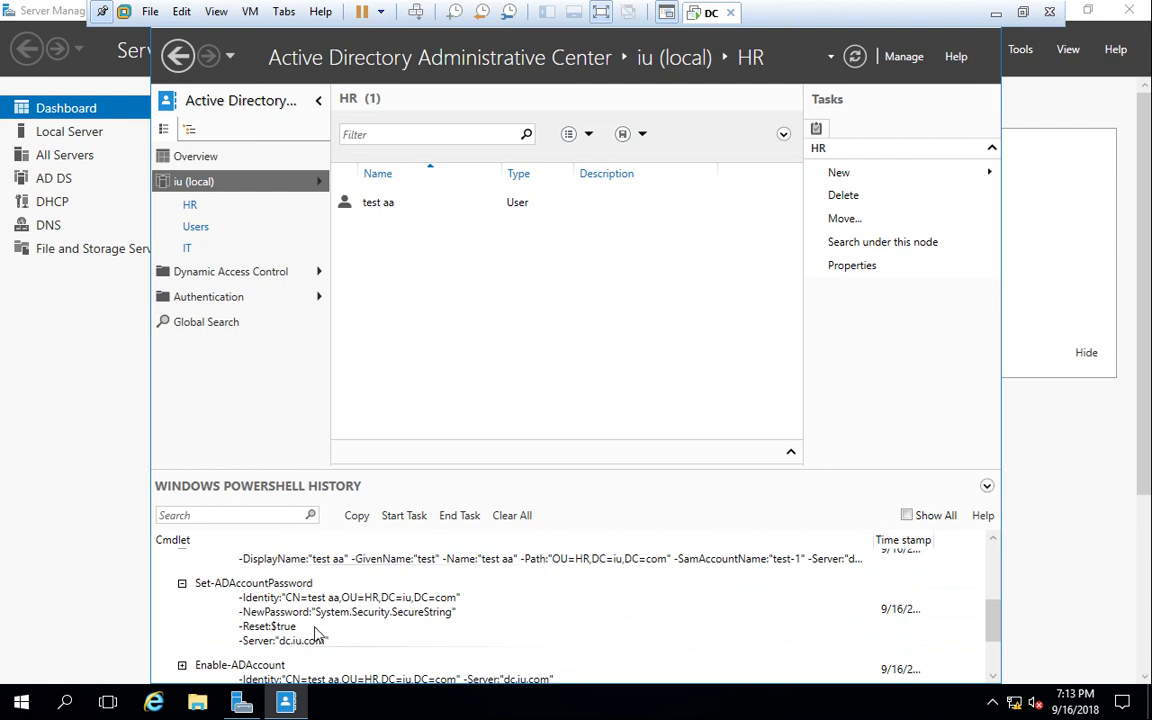
scroll(320, 628, "down", 1)
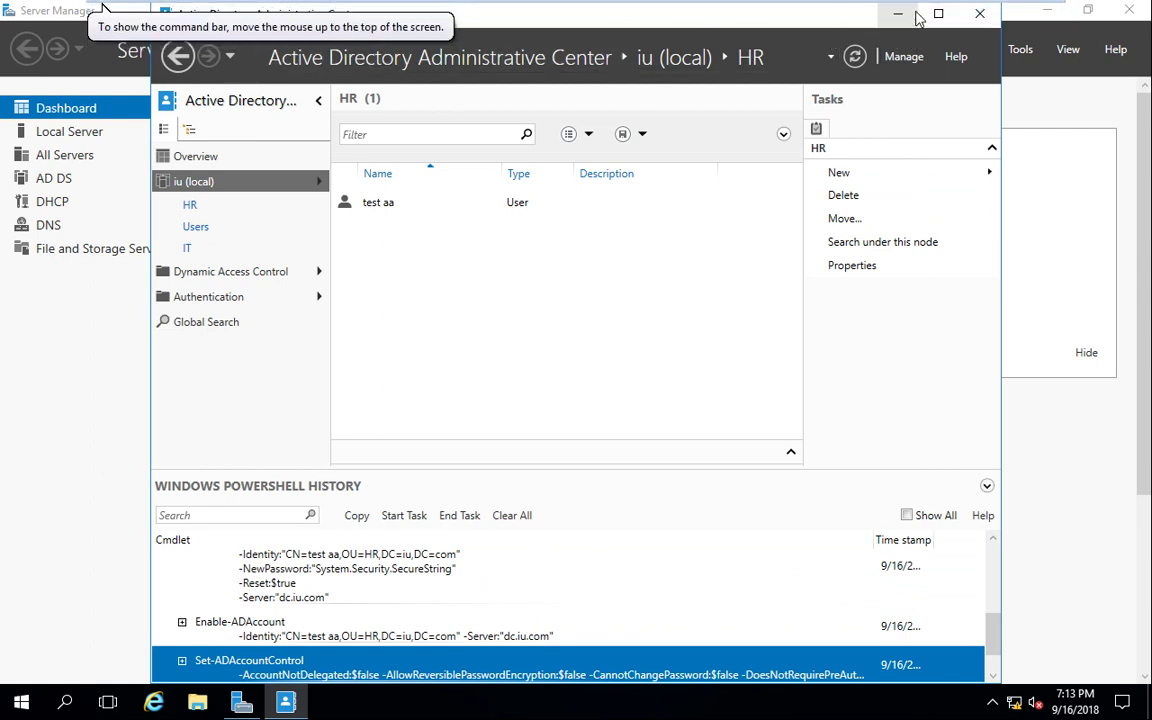
- Close Active Directory Administrative Center, pin the VMware toolbar, and minimize the VM to the host desktop
left_click(979, 13)
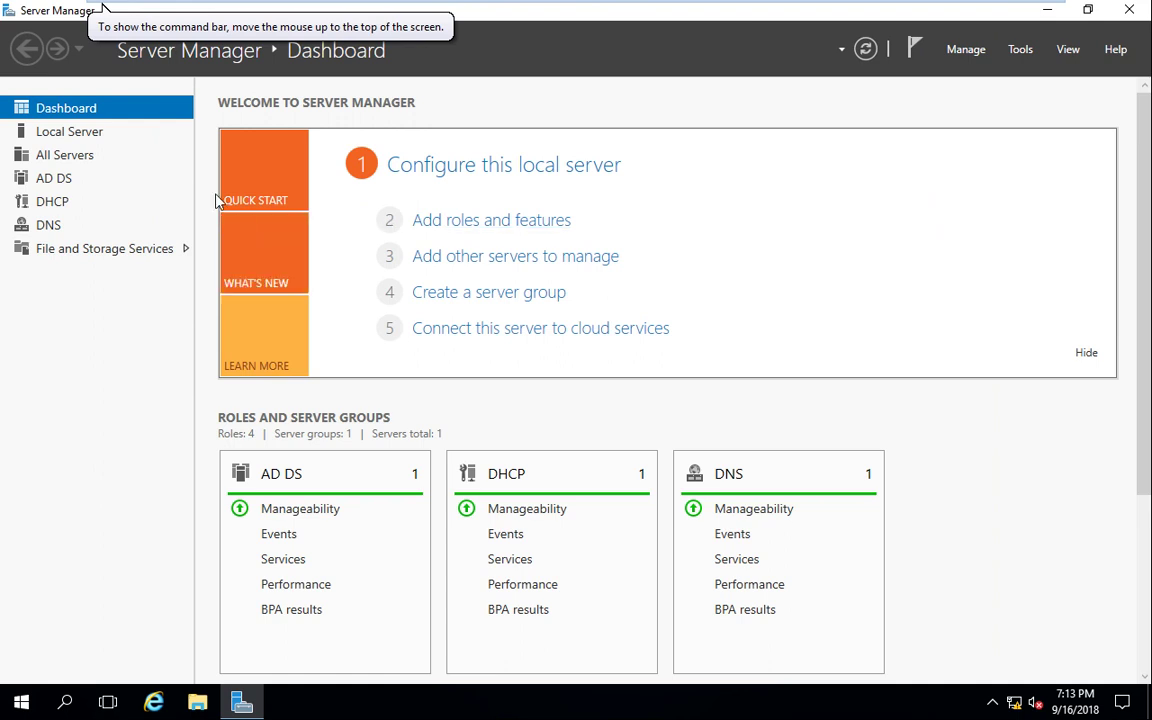
mouse_move(225, 5)
left_click(102, 11)
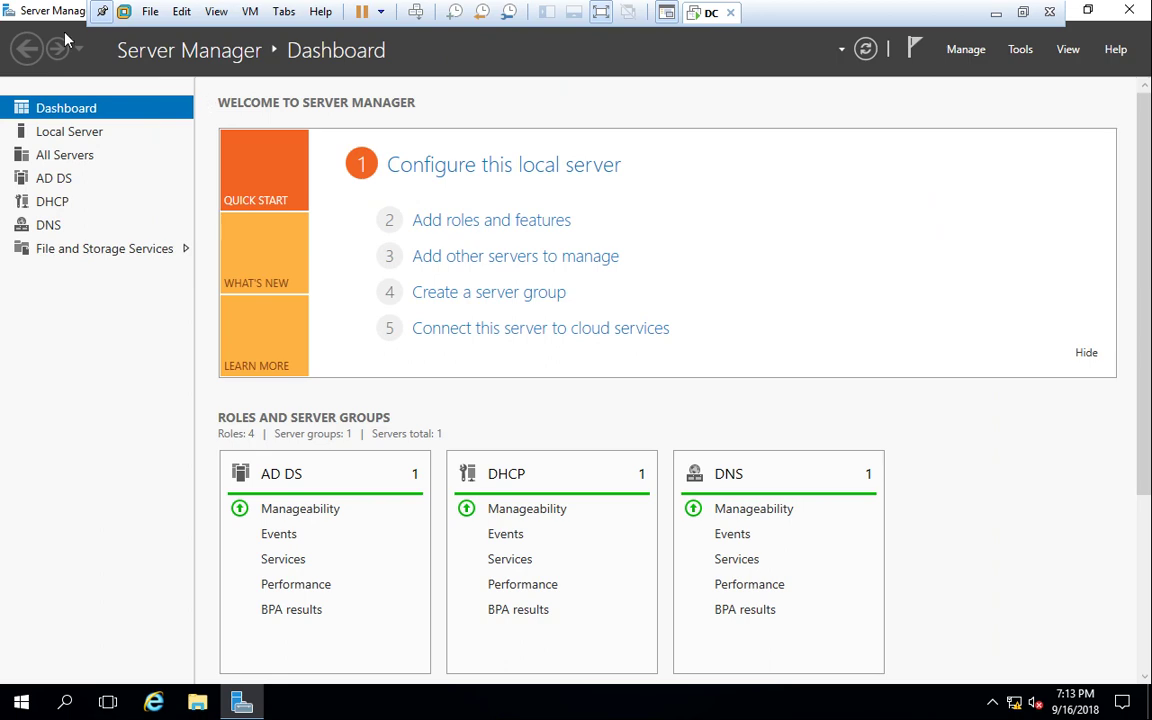
left_click(995, 14)
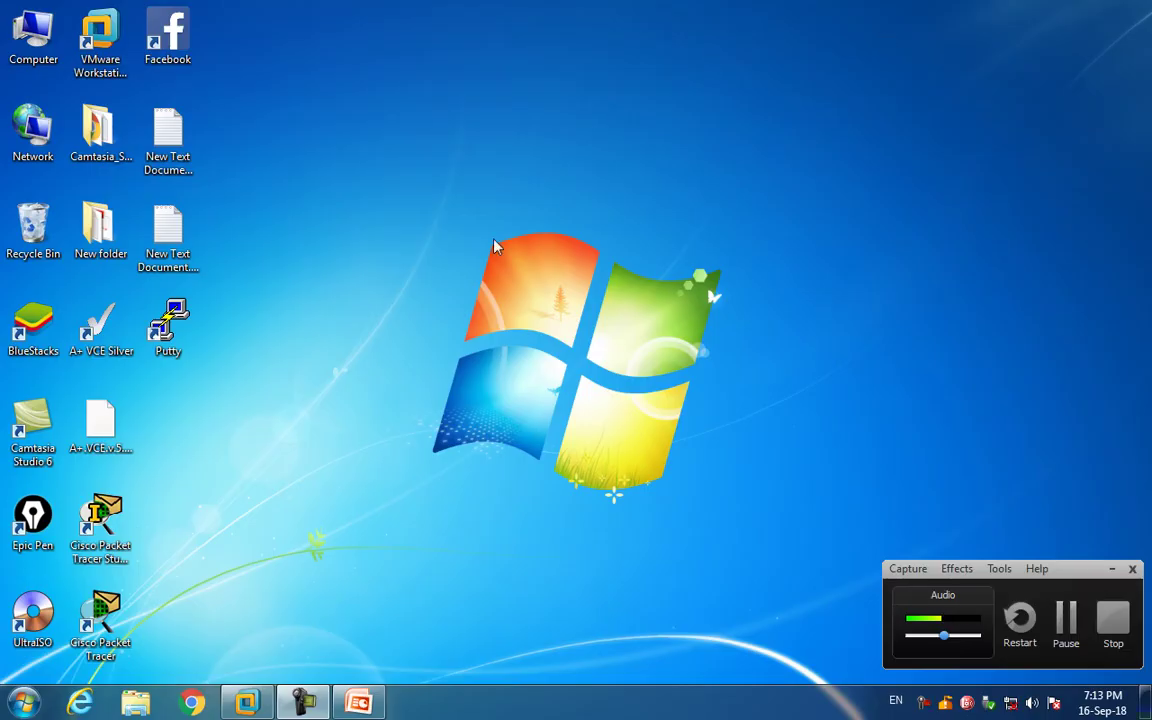
- Return to the PowerPoint deck and advance to slide 44, 'What are bulk operations?'
left_click(355, 703)
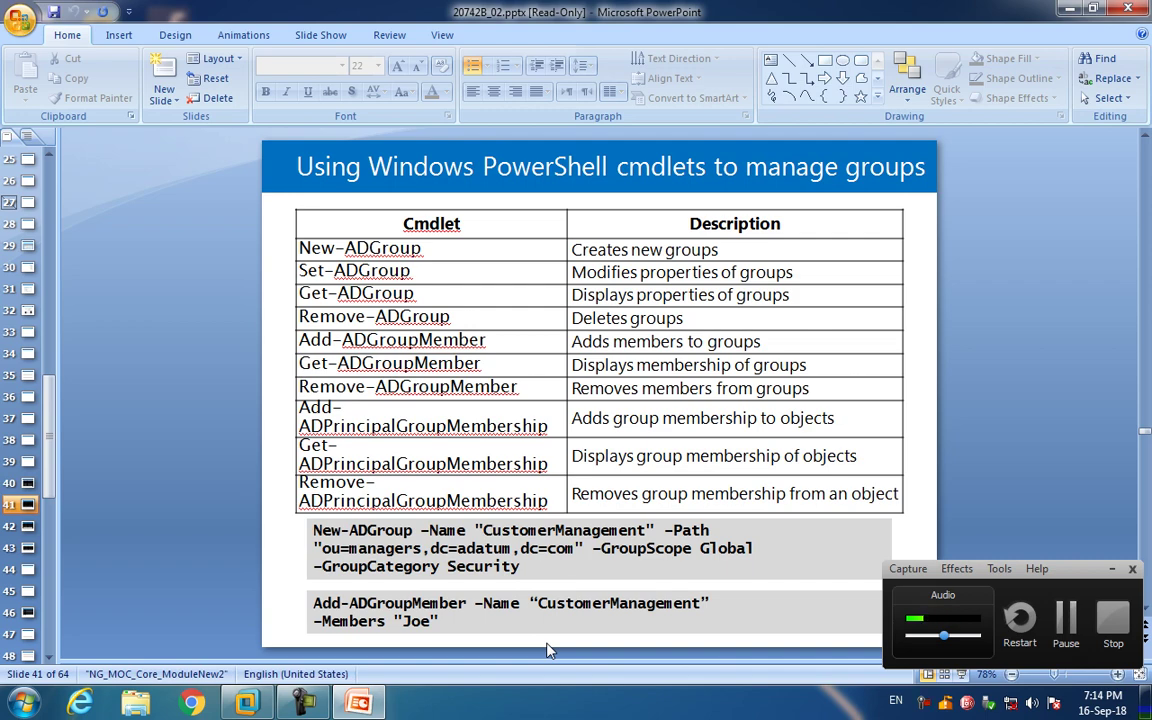
key("Page_Down")
key("Page_Down")
key("Page_Down")
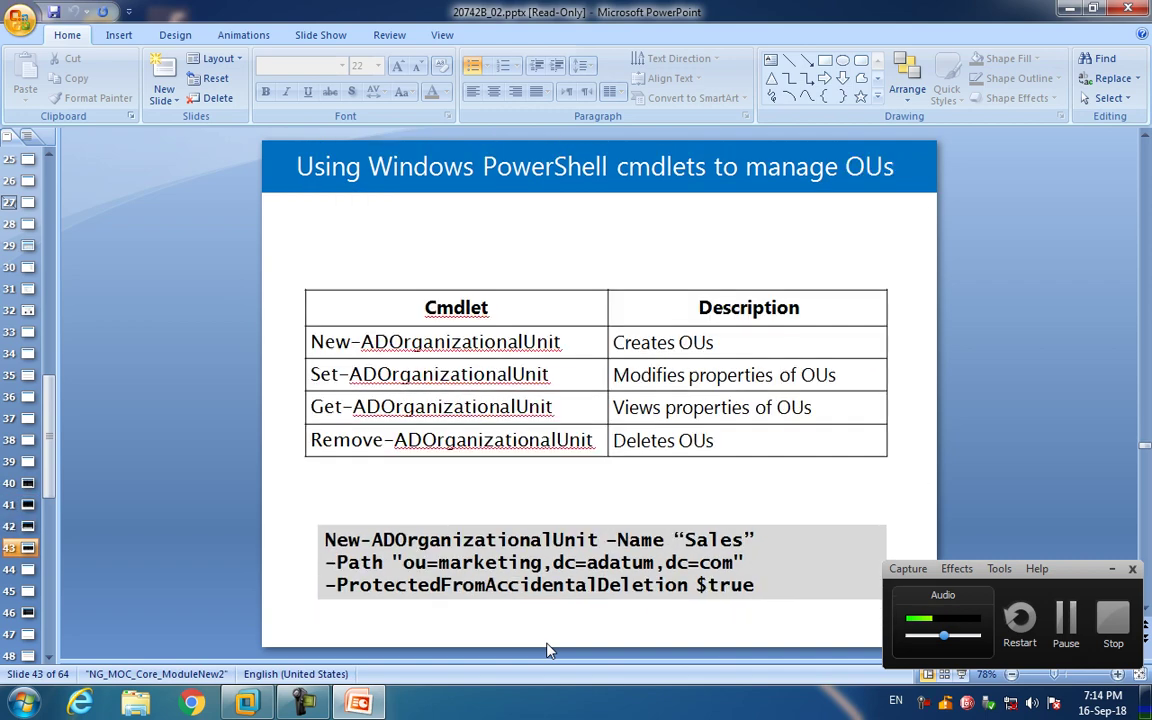
key("Page_Up")
key("Page_Down")
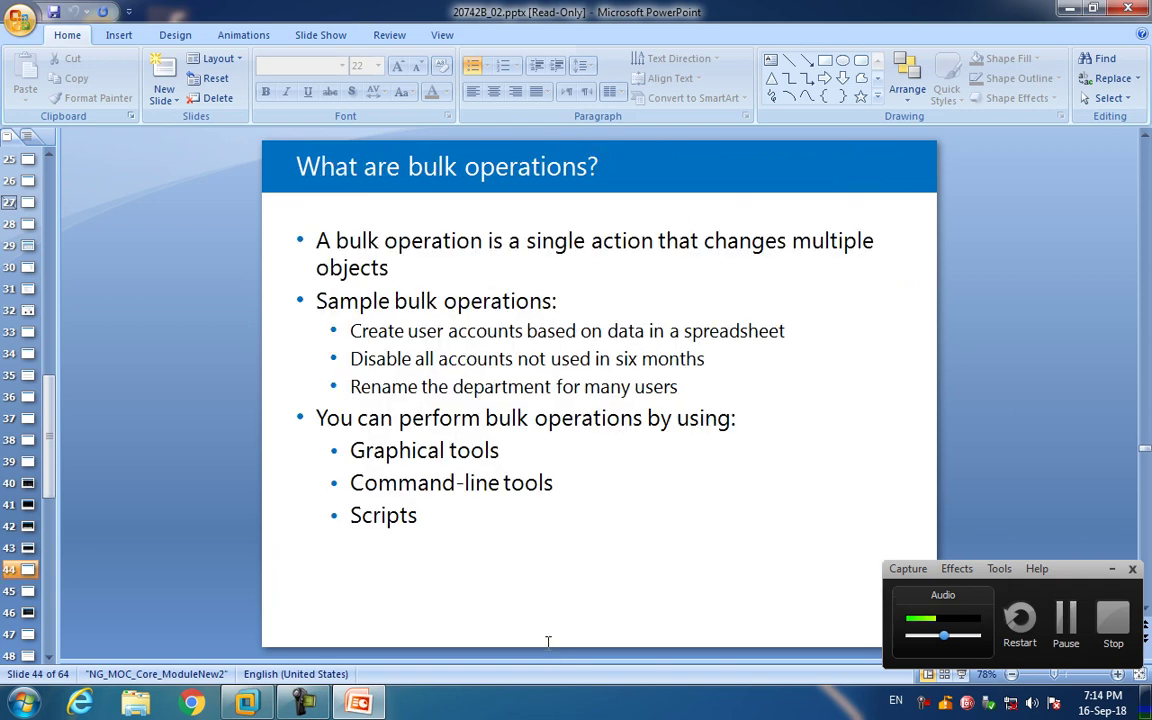
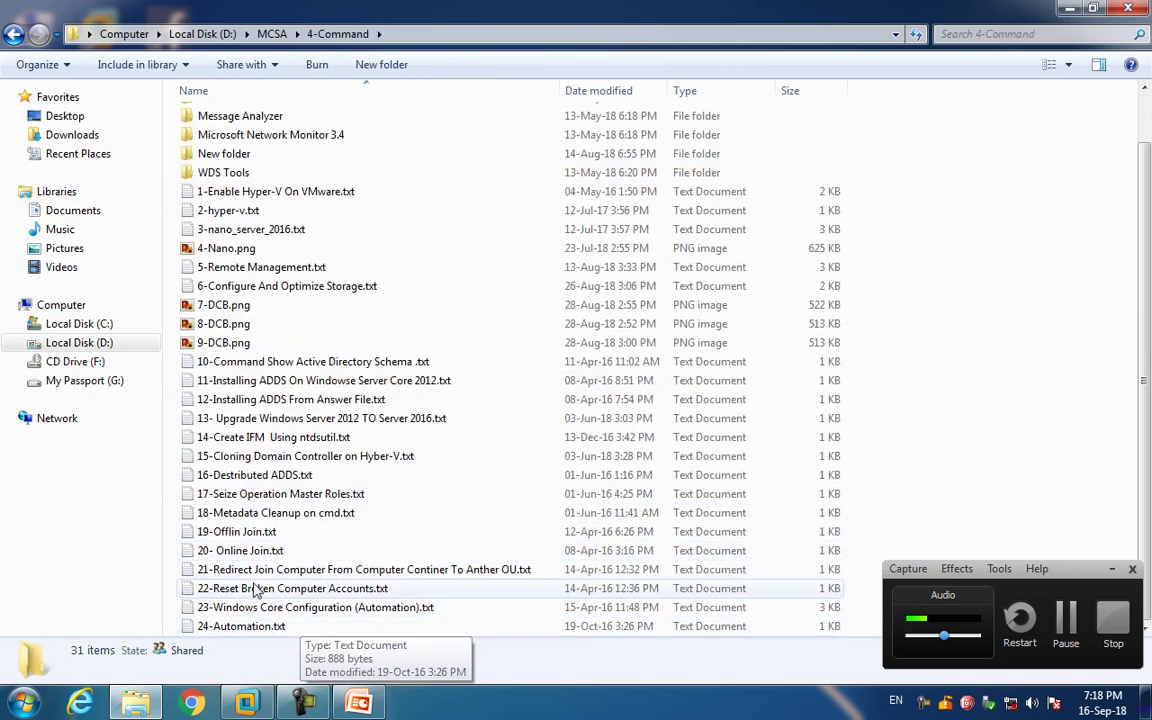
- Copy 24-Automation.txt from the 4-Command folder onto the virtual machine's desktop
left_click(245, 627)
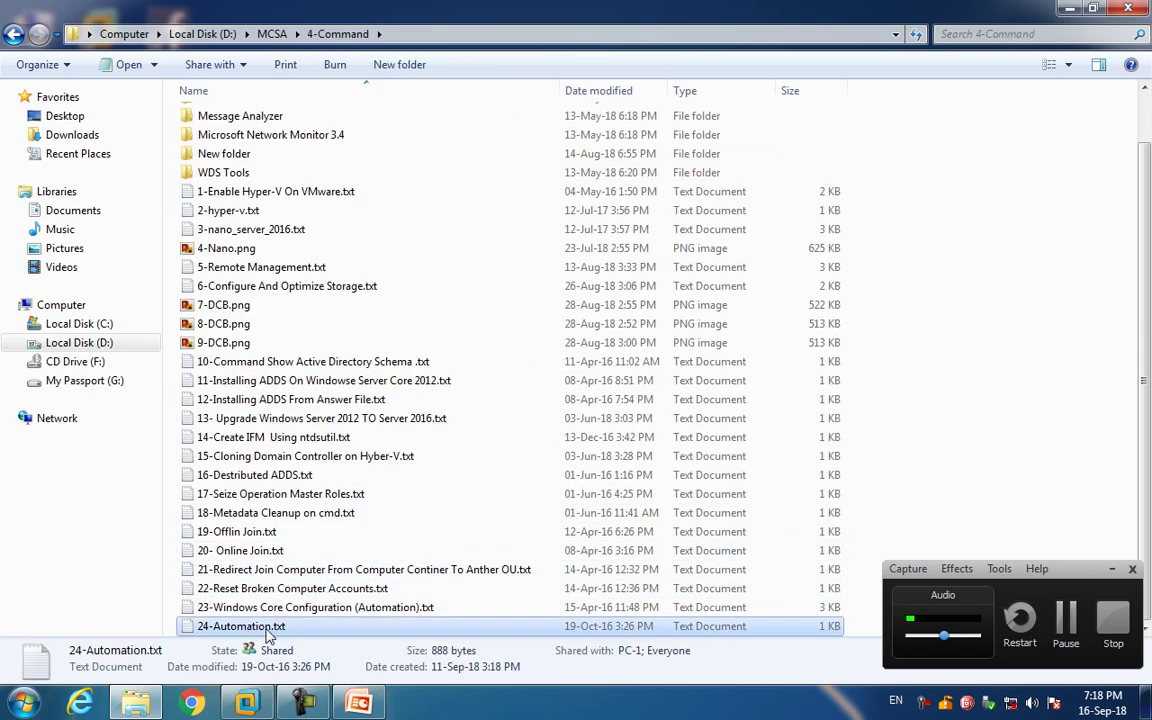
left_click_drag(258, 636, 733, 247)
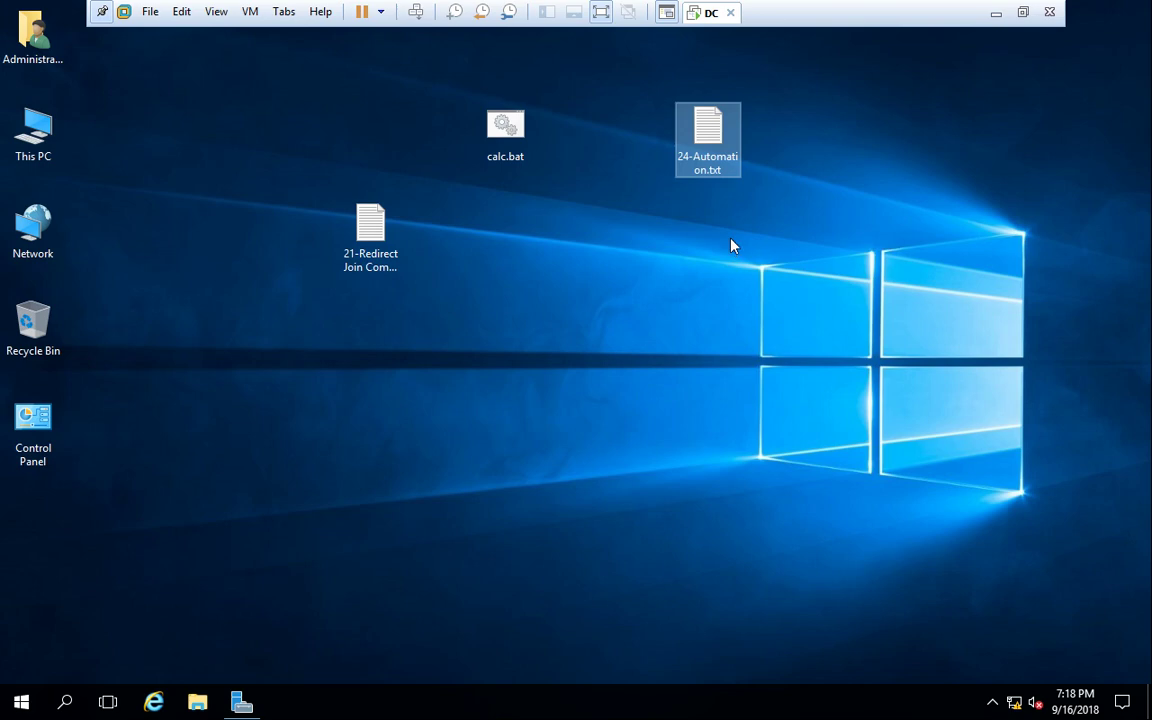
- Rearrange the desktop icons, then create a new text document and open it in Notepad
left_click_drag(505, 128, 165, 110)
left_click_drag(372, 240, 200, 239)
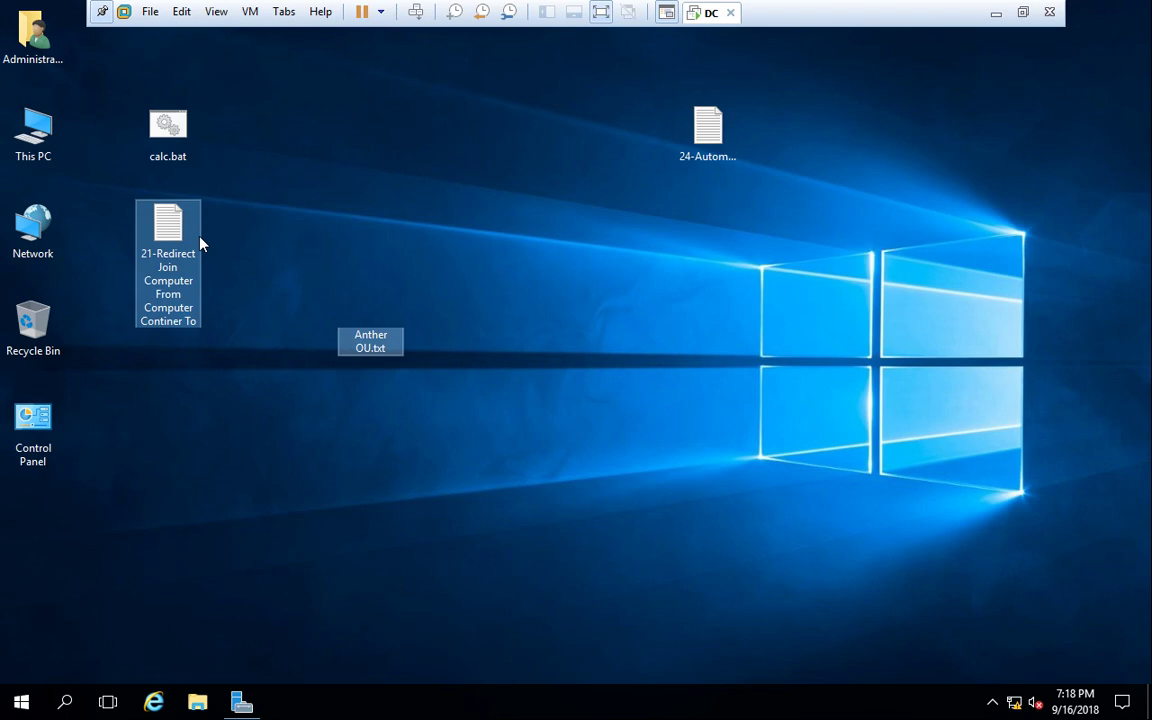
right_click(460, 221)
mouse_move(560, 366)
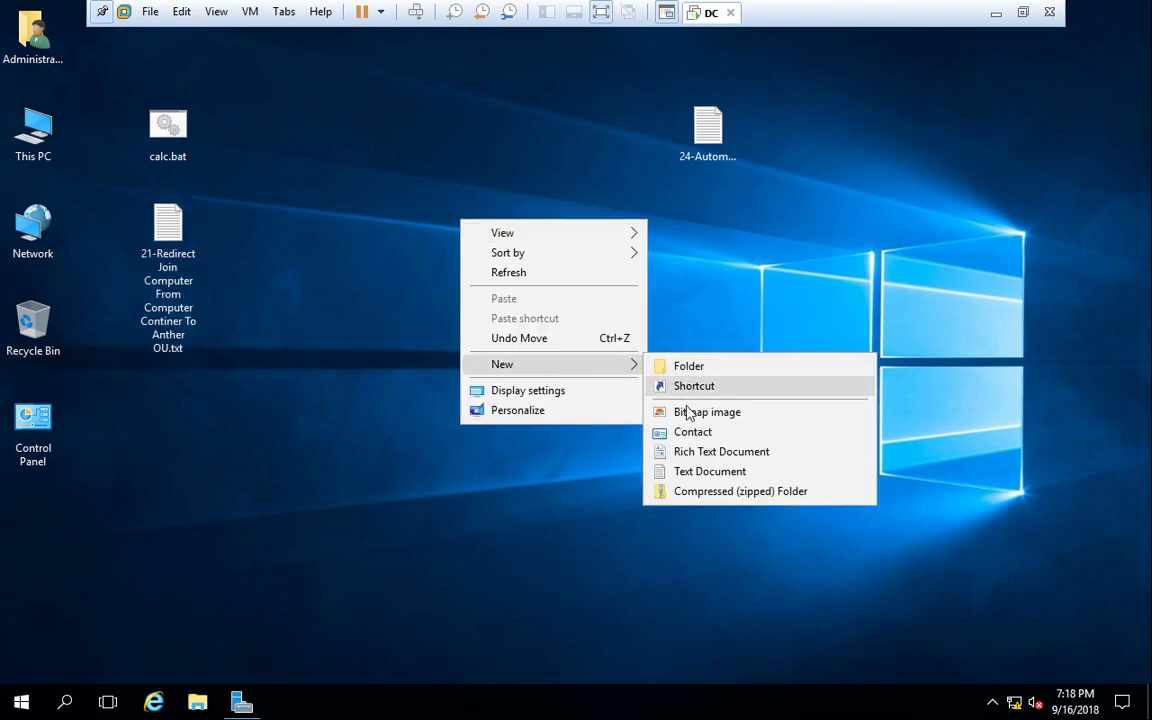
left_click(680, 472)
key("Return")
double_click(507, 246)
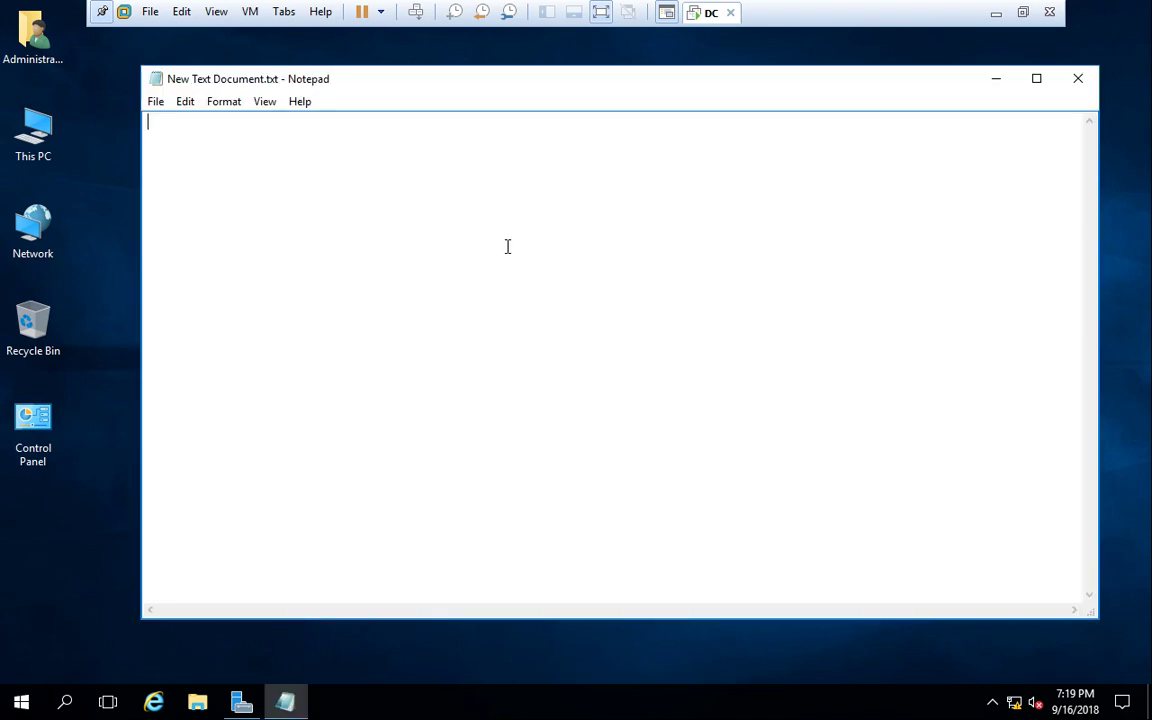
- Open 24-Automation.txt in Notepad and select the 'csvde -f output.csv' command
left_click_drag(605, 80, 589, 243)
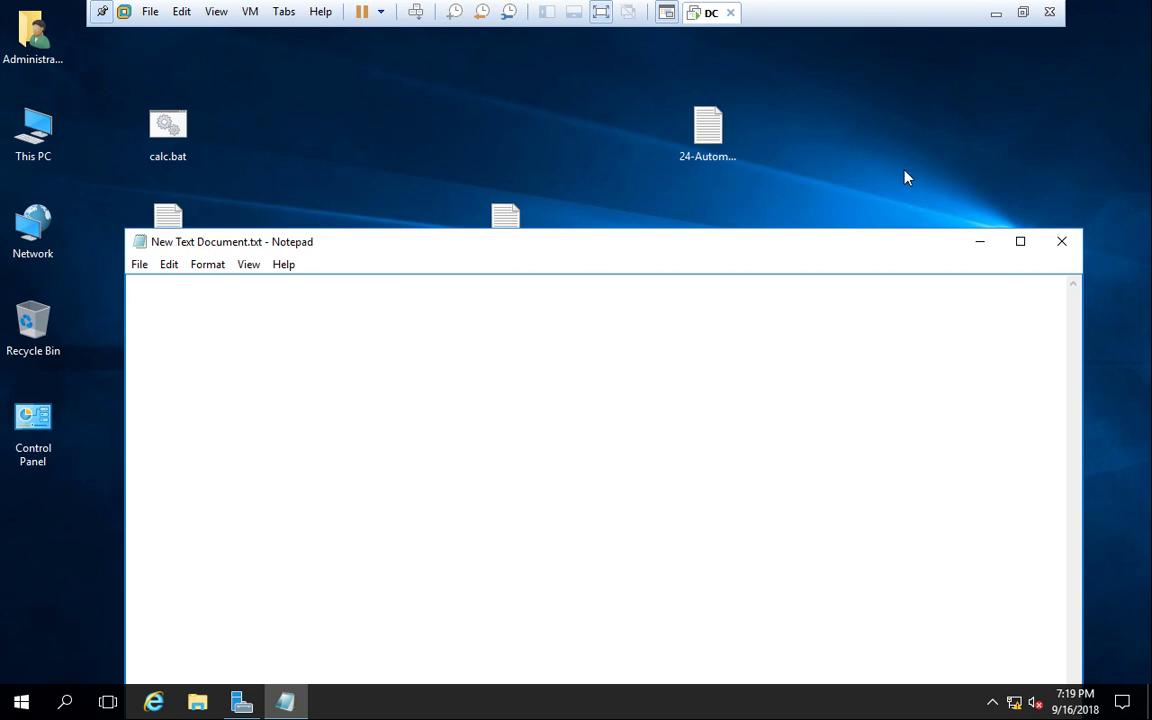
double_click(710, 130)
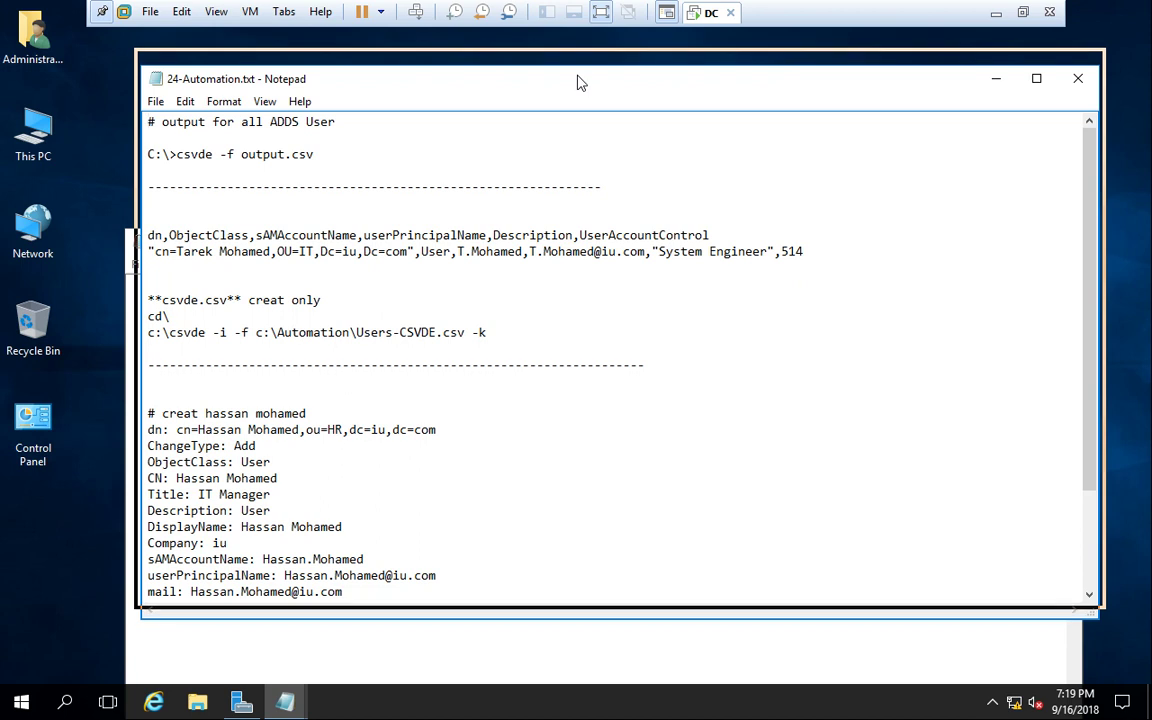
left_click_drag(576, 82, 576, 65)
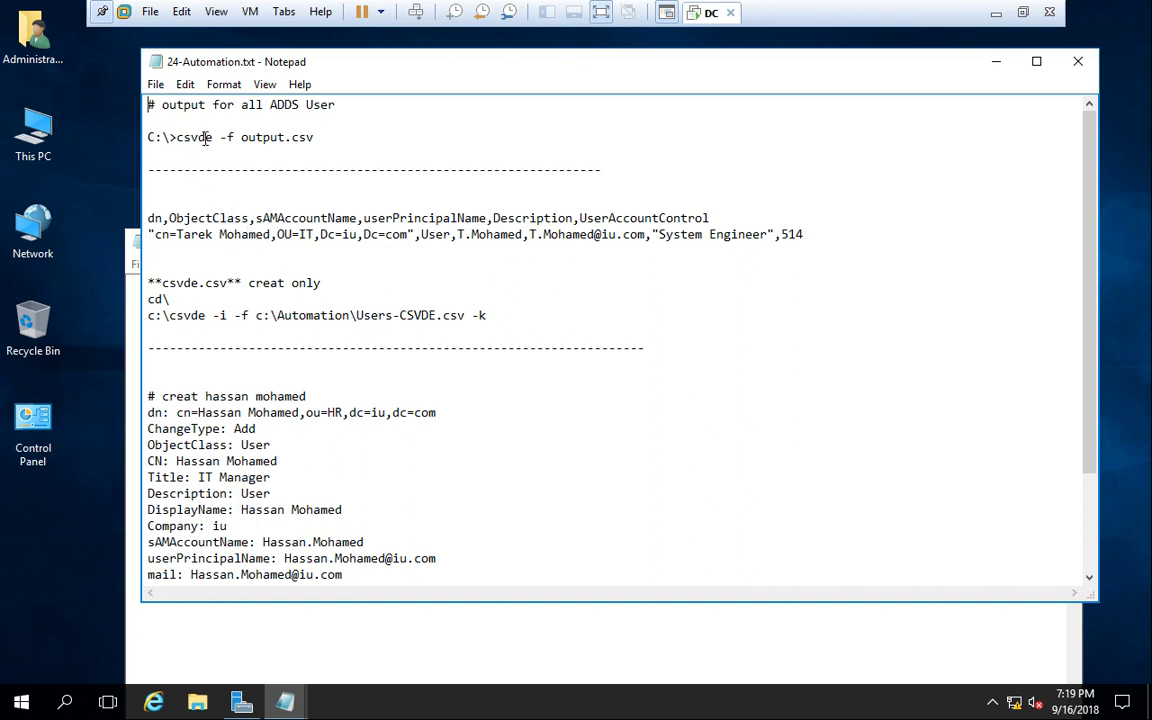
left_click_drag(162, 104, 334, 106)
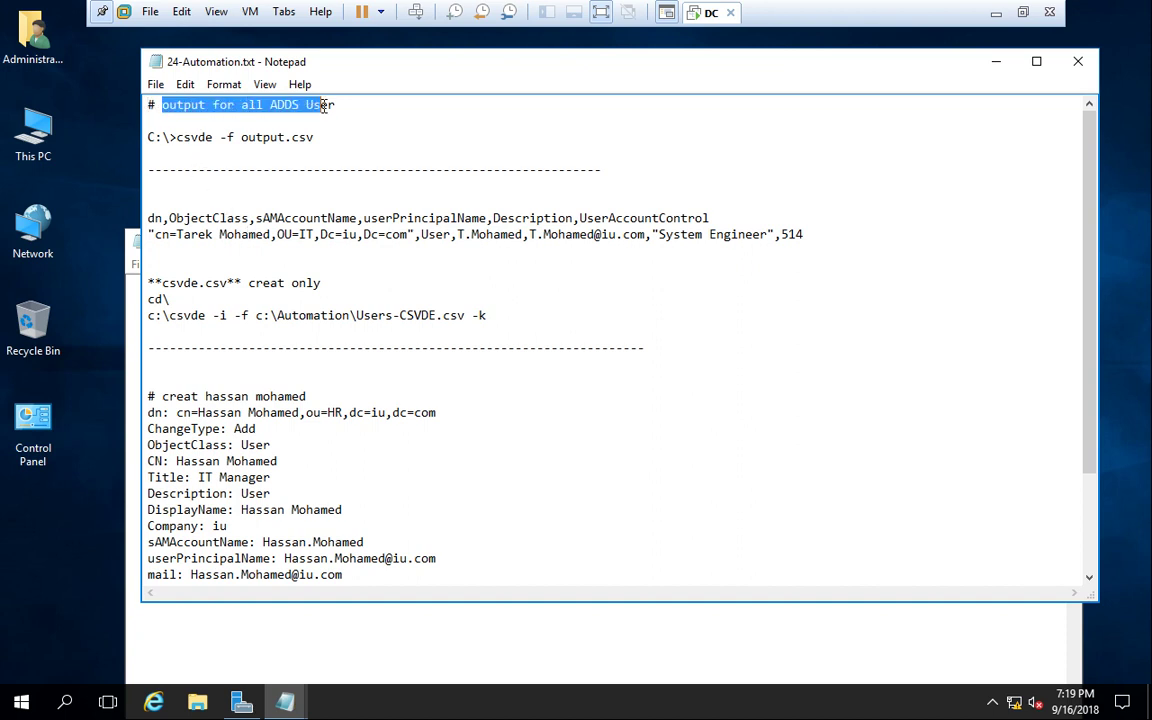
left_click(238, 137)
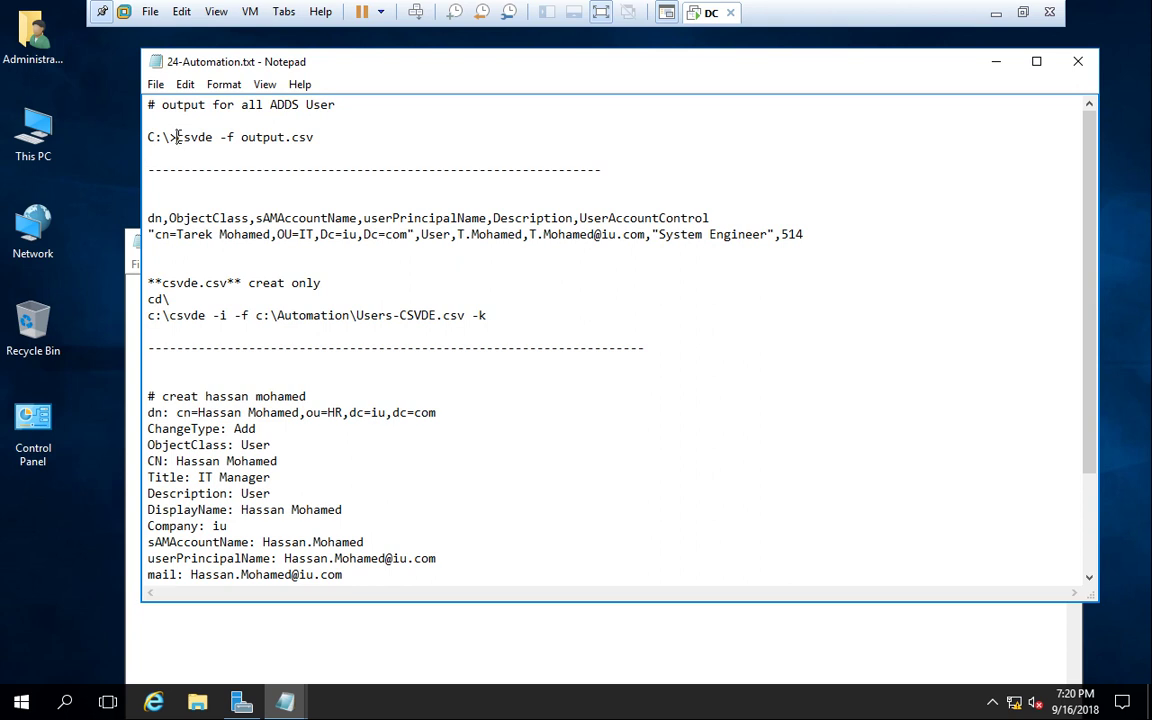
left_click_drag(176, 137, 213, 140)
left_click_drag(213, 140, 279, 138)
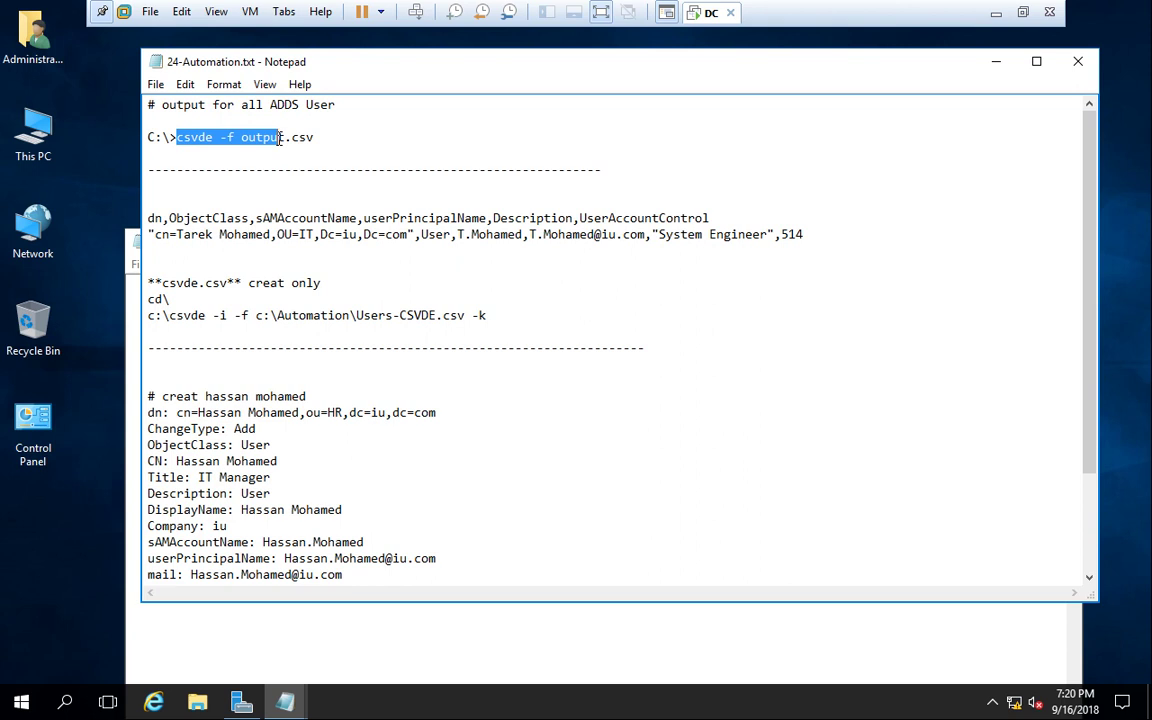
left_click_drag(279, 138, 312, 145)
- Copy the csvde command and launch Command Prompt (Admin) from the Win+X menu
right_click(254, 121)
left_click(333, 190)
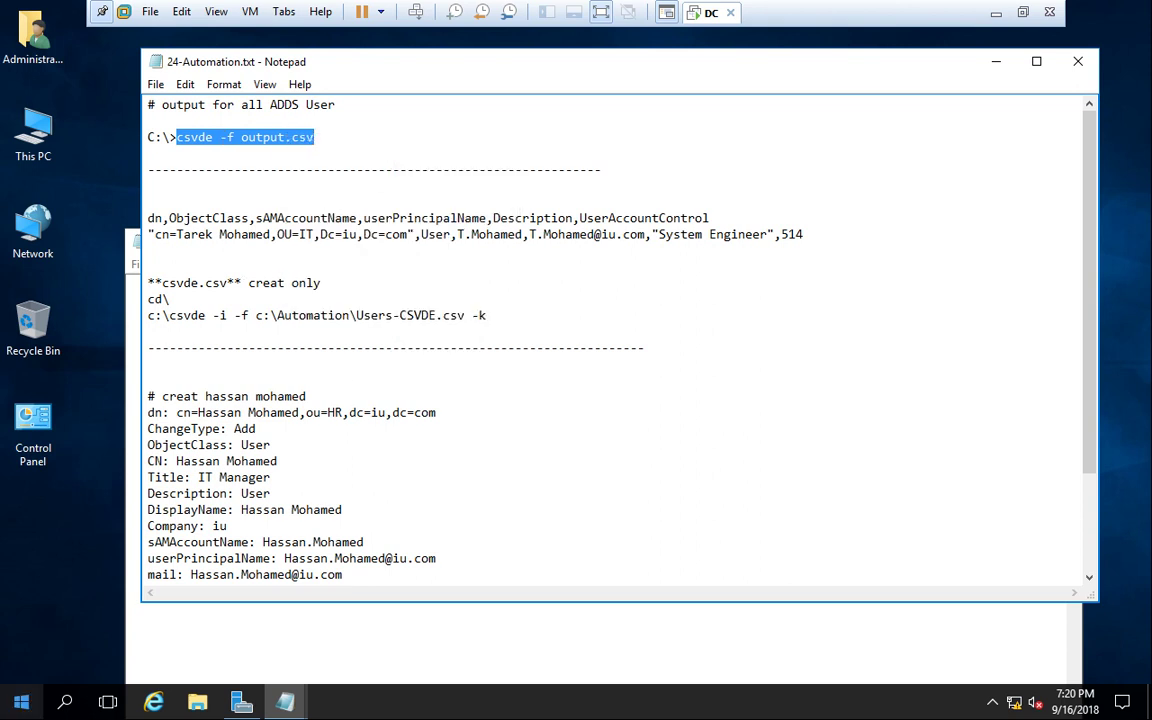
right_click(20, 702)
left_click(108, 467)
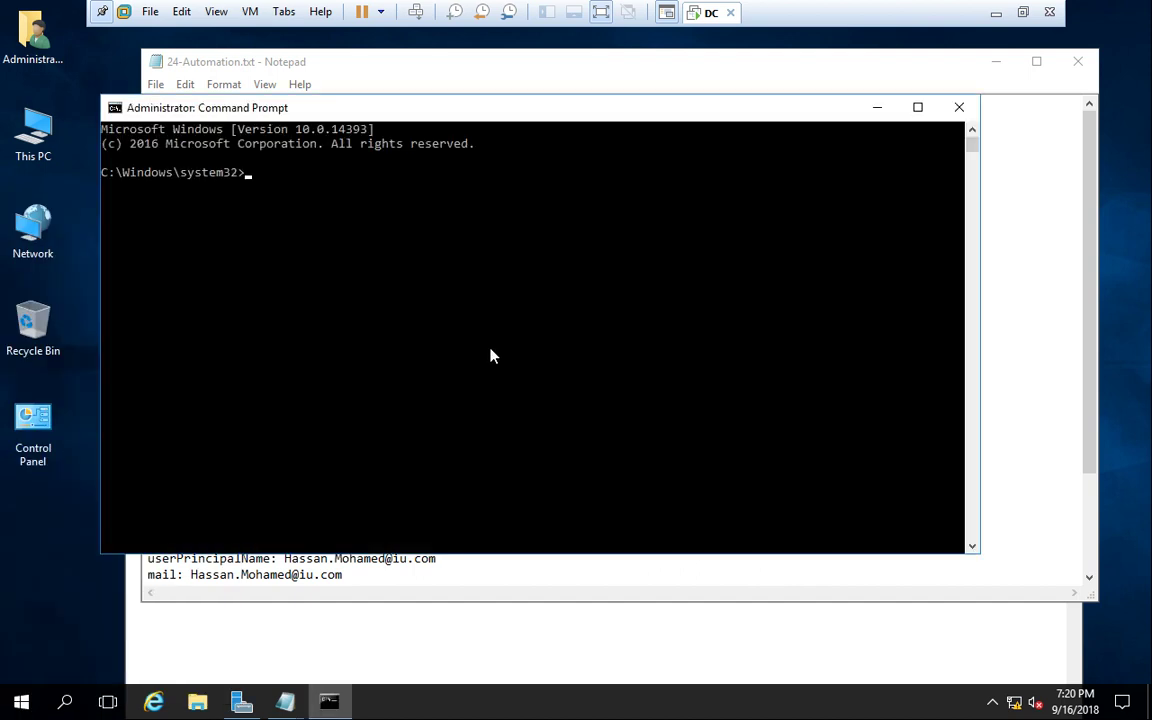
- From C:\, run csvde -f output.csv to export 260 entries, then minimise the console
right_click(404, 280)
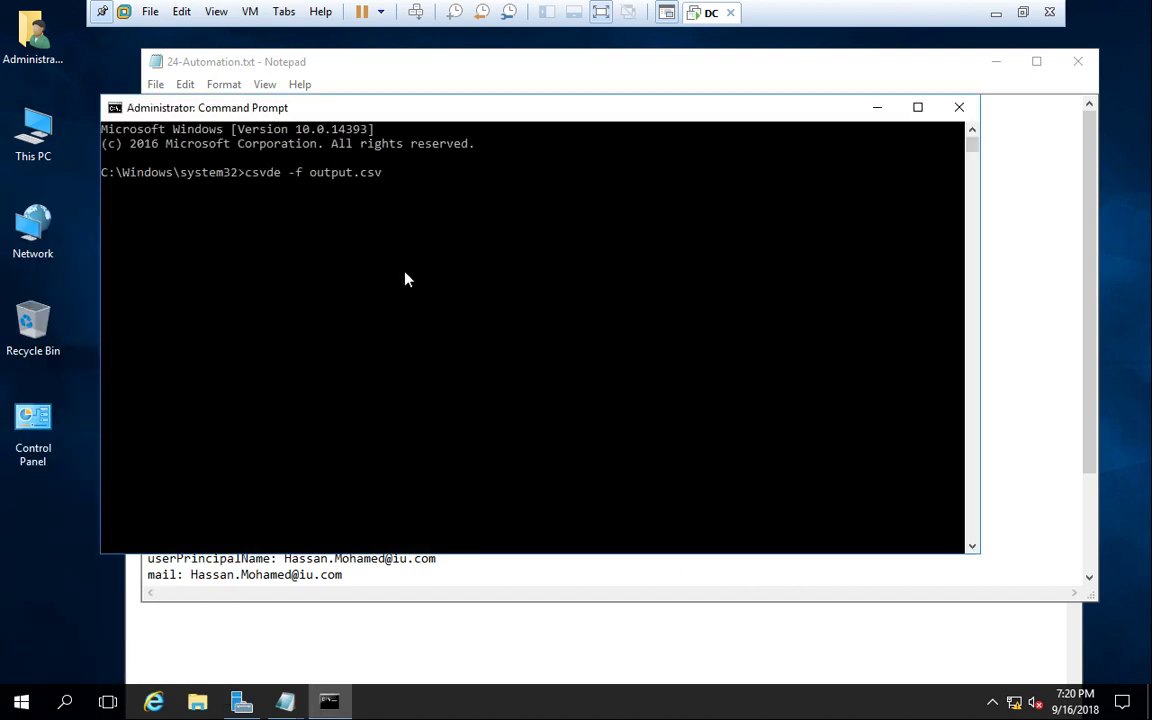
key("BackSpace")
key("BackSpace")
key("BackSpace")
key("BackSpace")
key("BackSpace")
key("BackSpace")
key("BackSpace")
key("BackSpace")
key("BackSpace")
key("BackSpace")
key("BackSpace")
key("BackSpace")
key("BackSpace")
key("BackSpace")
key("BackSpace")
key("BackSpace")
key("BackSpace")
key("BackSpace")
key("BackSpace")
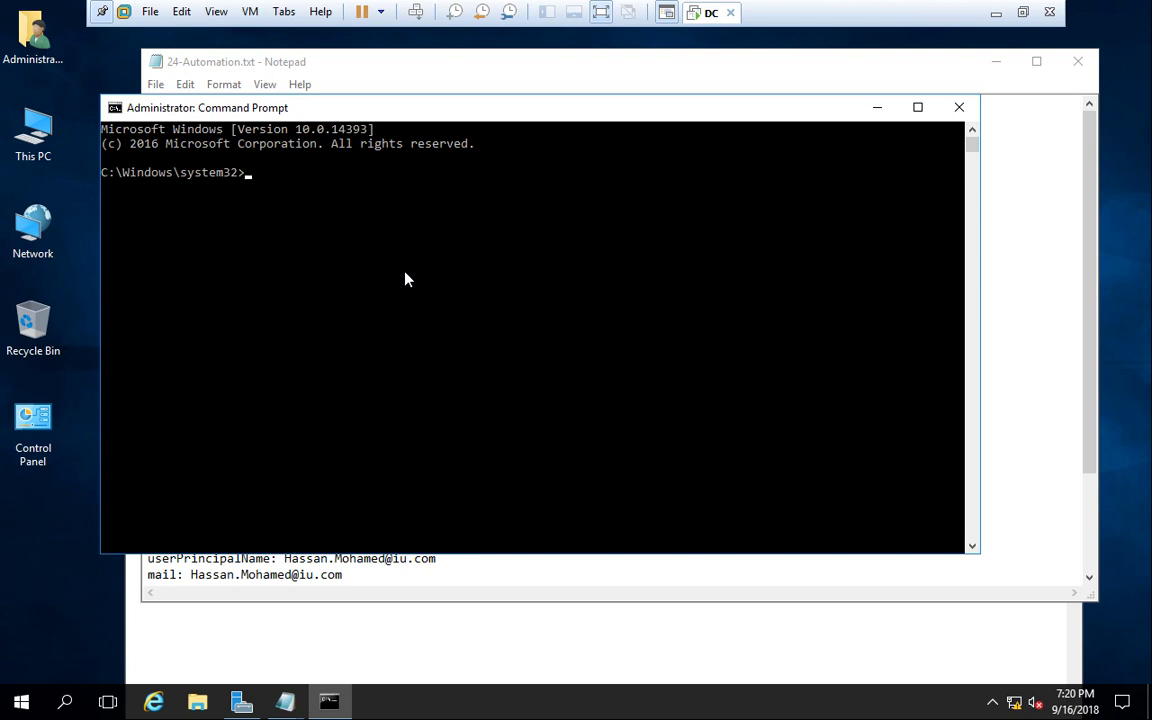
type("cd\\")
key("Return")
type("csvde -f output.csv")
key("Return")
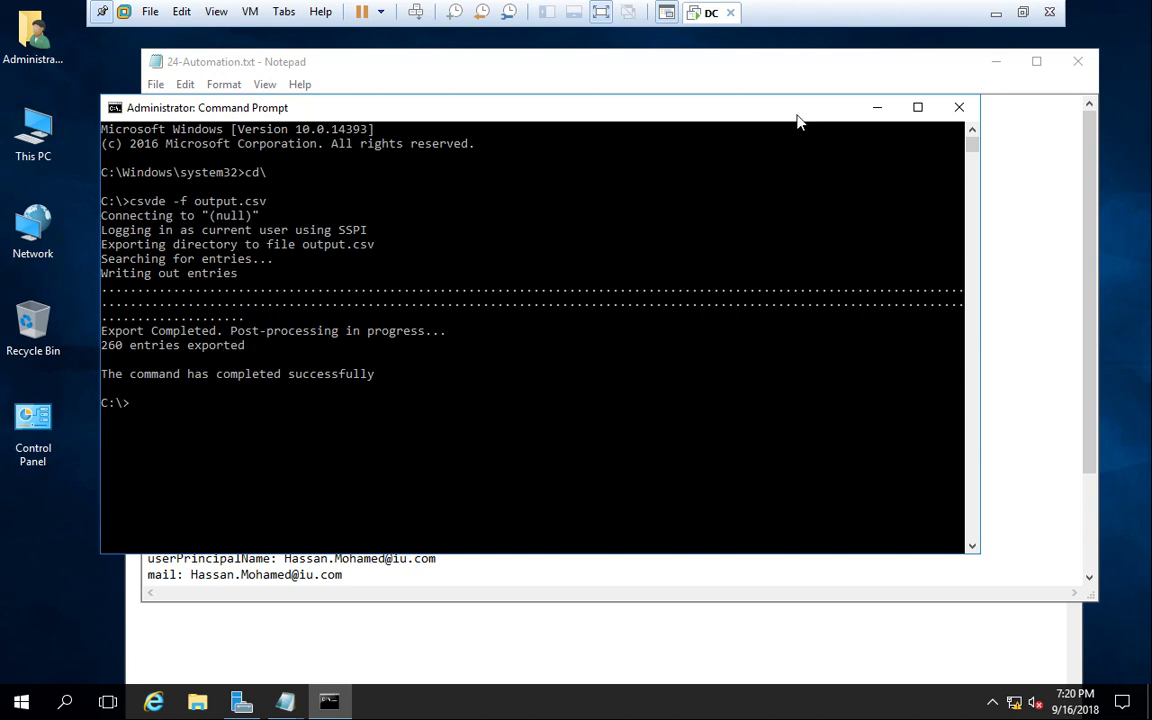
left_click(877, 107)
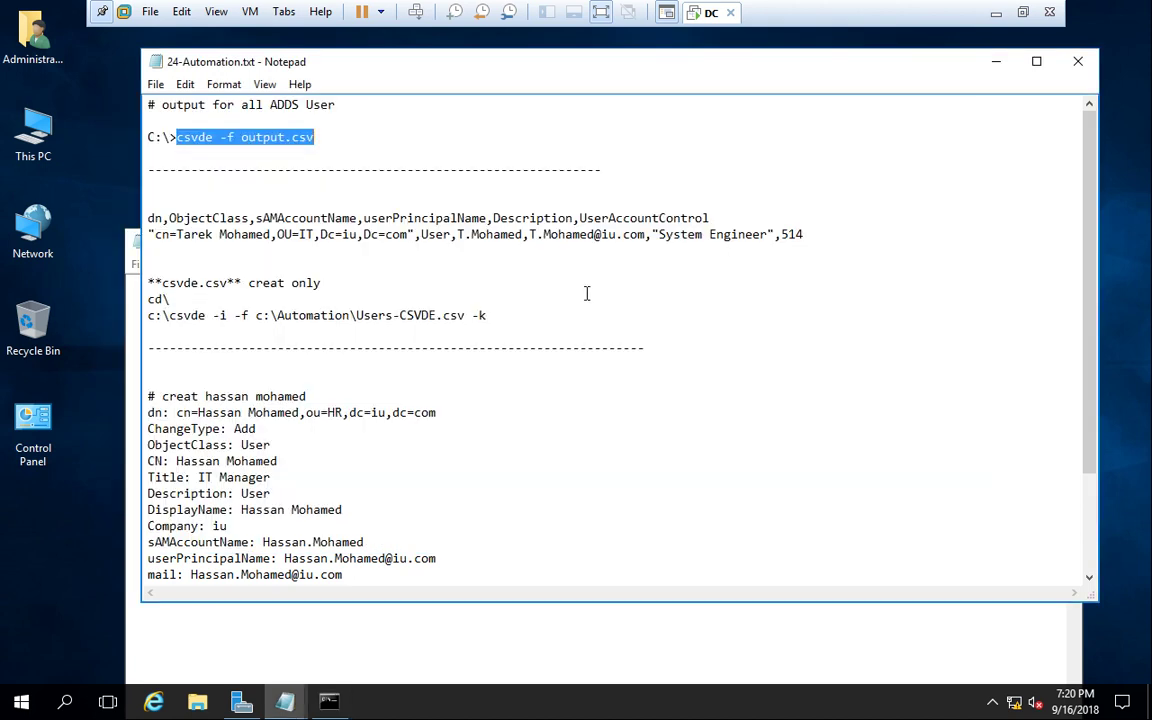
- Browse to Local Disk C: and select the new output.csv
double_click(55, 135)
double_click(483, 386)
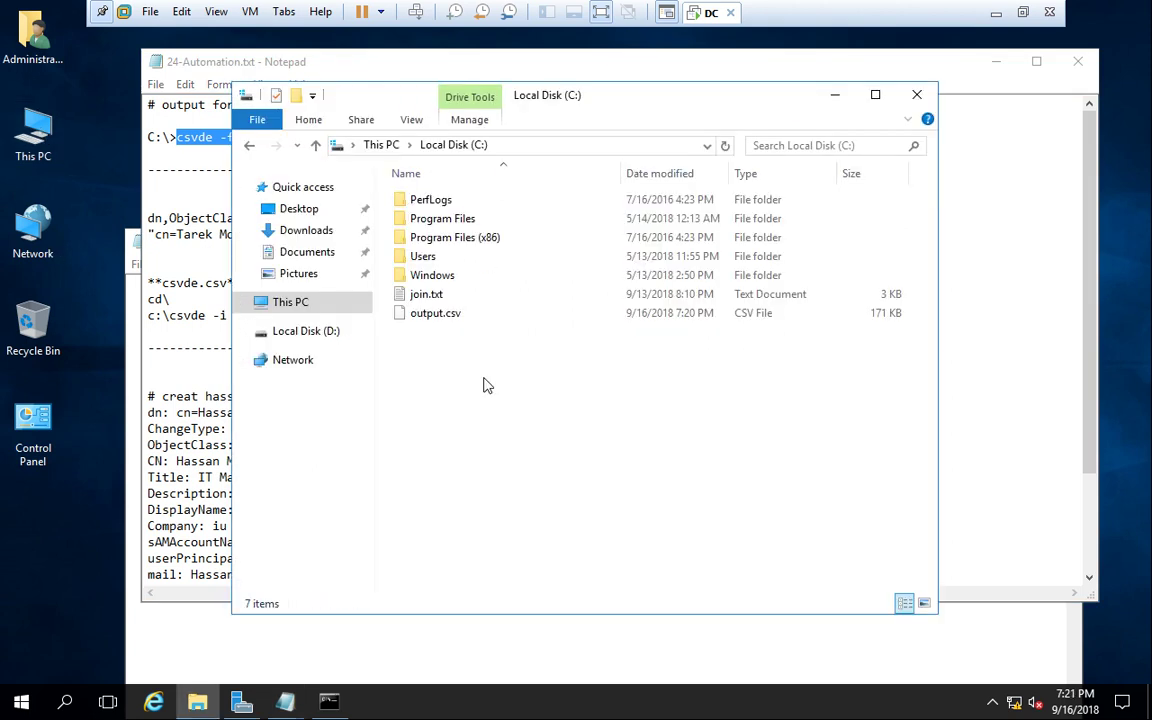
left_click(430, 316)
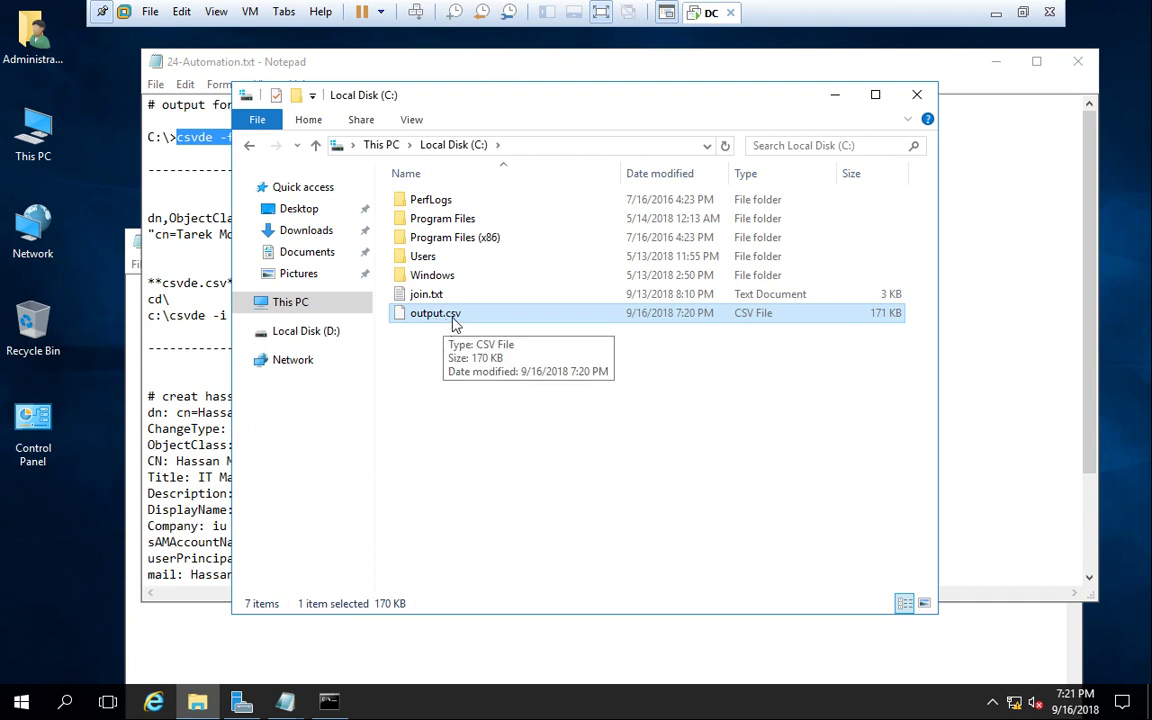
- Highlight the csv parts of the csvde command in 24-Automation.txt
left_click(202, 163)
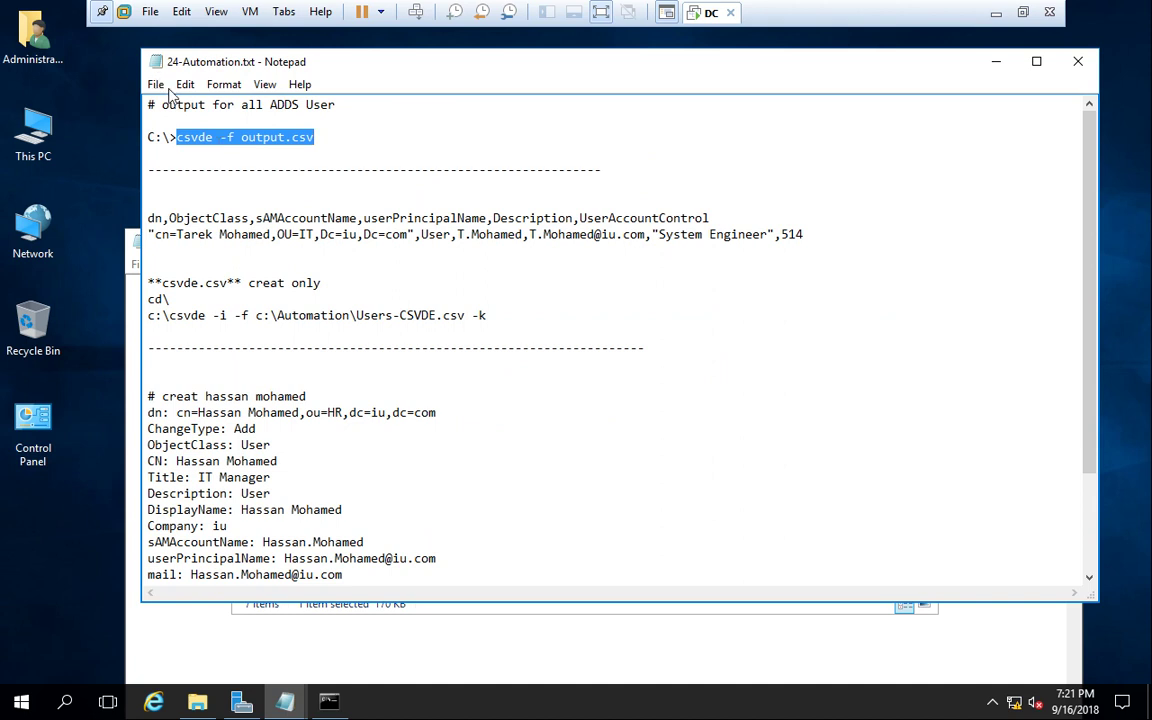
left_click(201, 162)
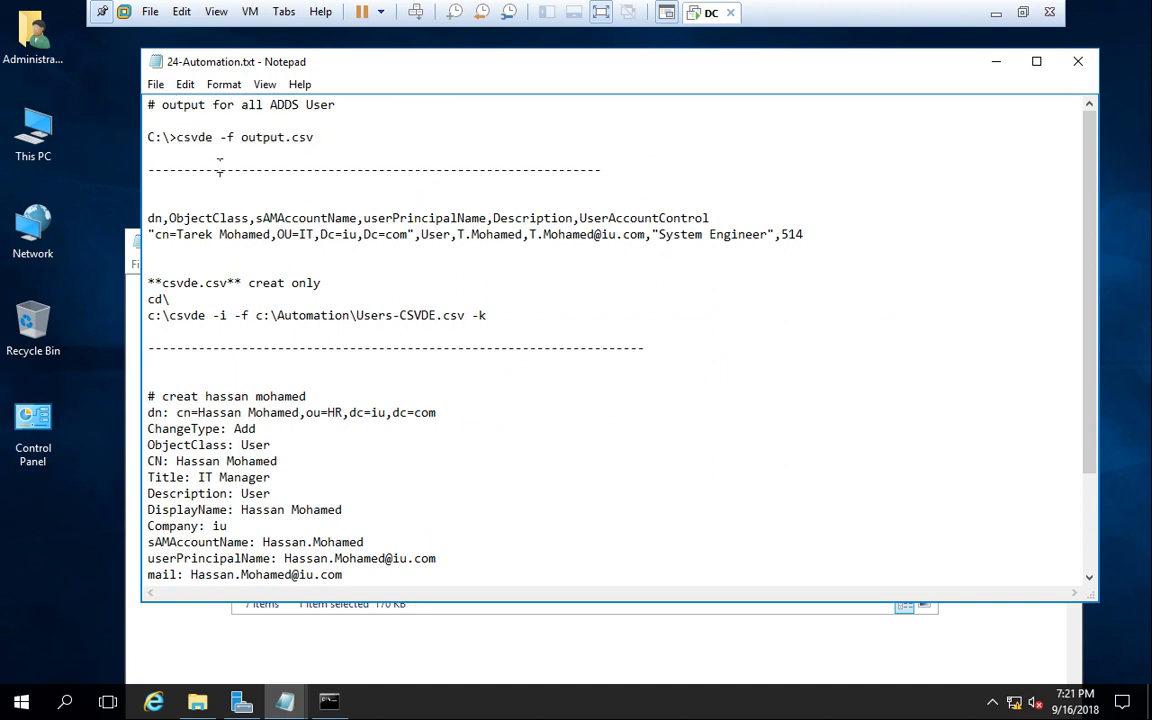
double_click(303, 137)
left_click_drag(176, 138, 199, 138)
- Open output.csv with Notepad, leaving 'Always use this app' unchecked
left_click(131, 294)
left_click(197, 700)
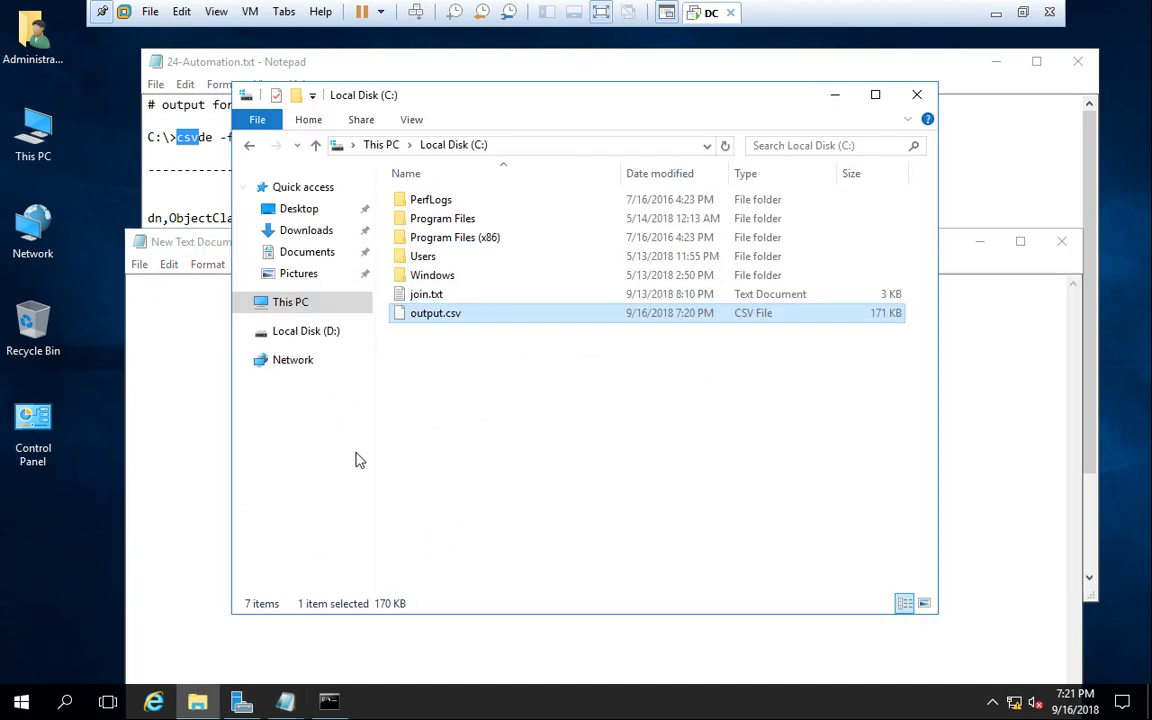
right_click(443, 318)
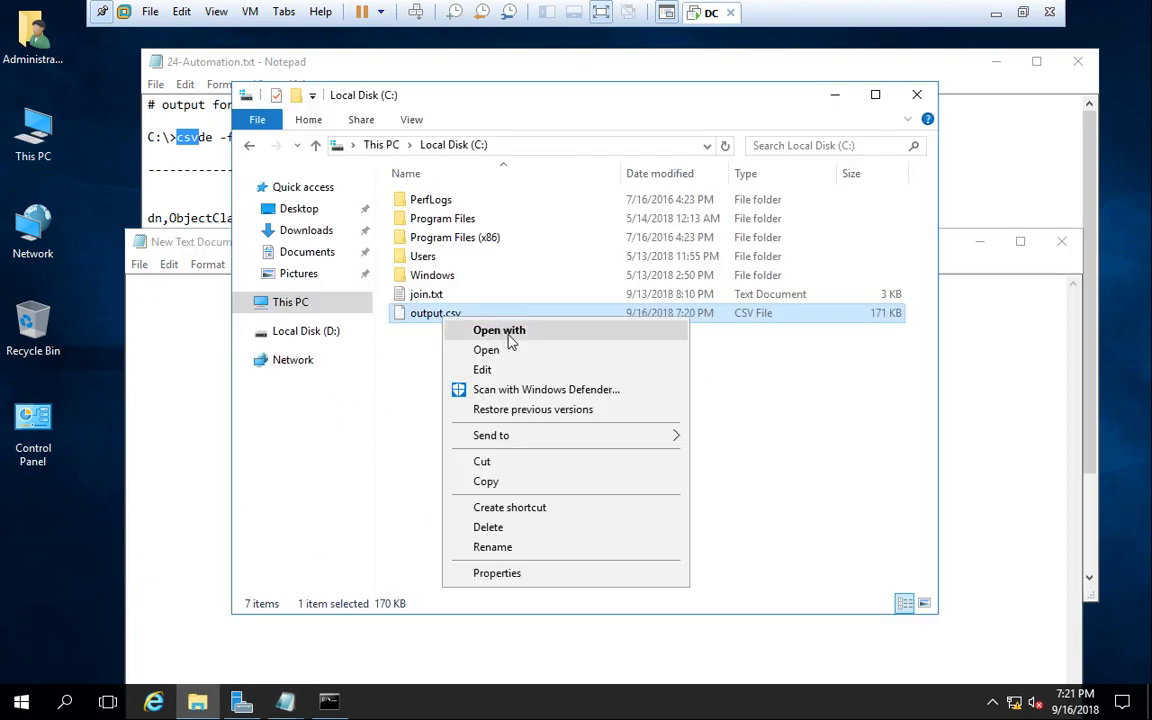
left_click(507, 333)
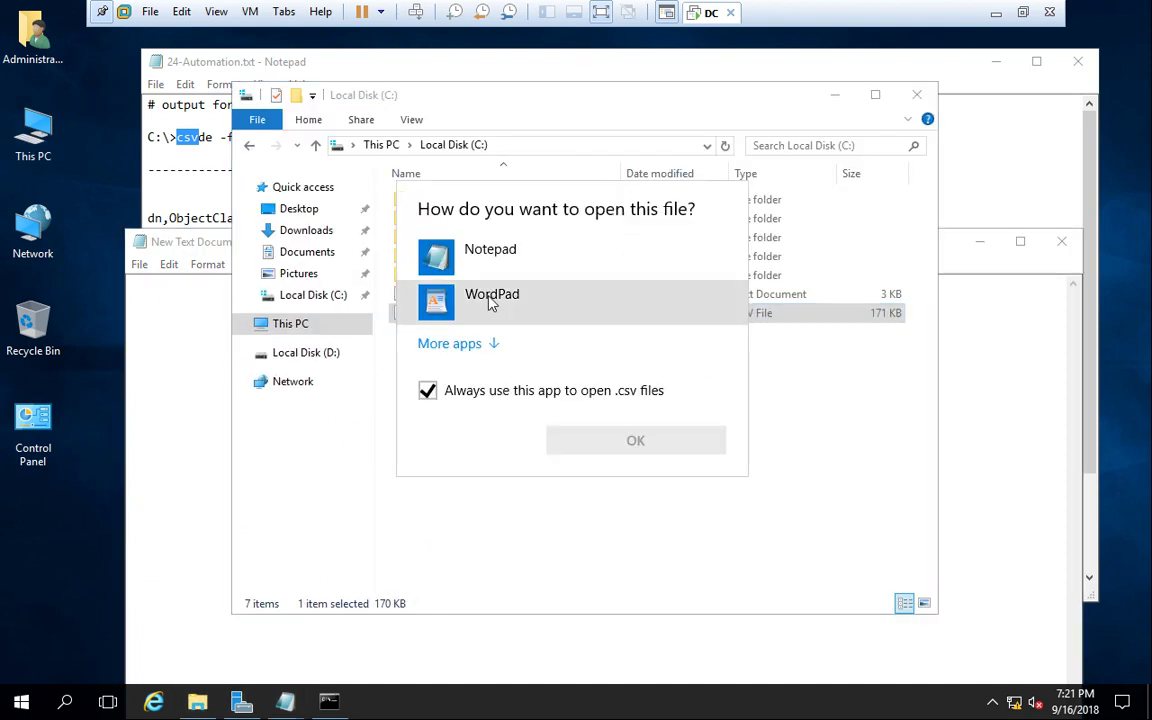
left_click(443, 396)
left_click(478, 253)
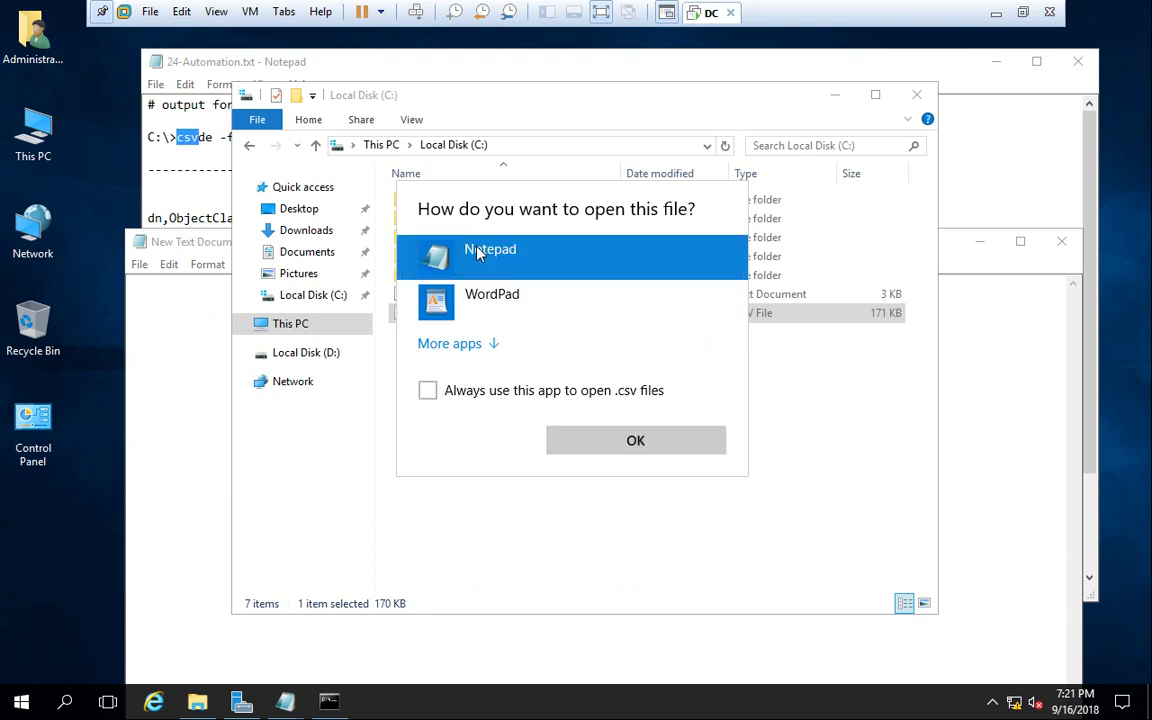
left_click(678, 443)
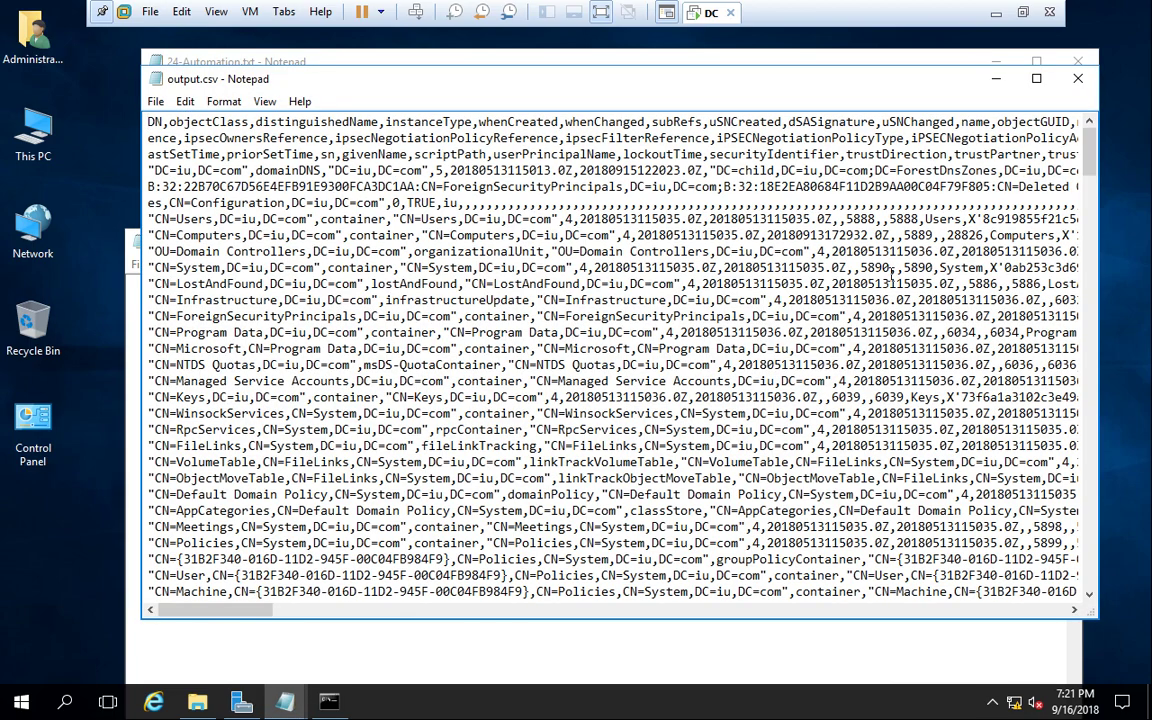
- Maximise the output.csv window and highlight the DN column name in the header row
left_click(1037, 84)
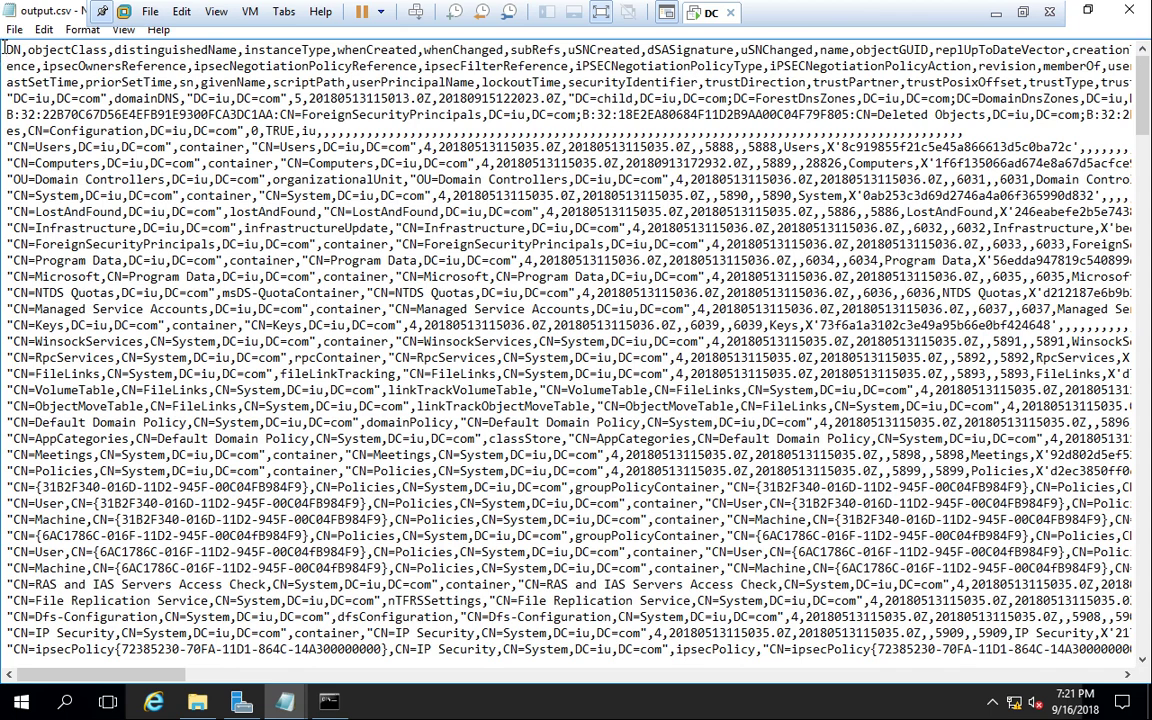
left_click_drag(5, 48, 1030, 50)
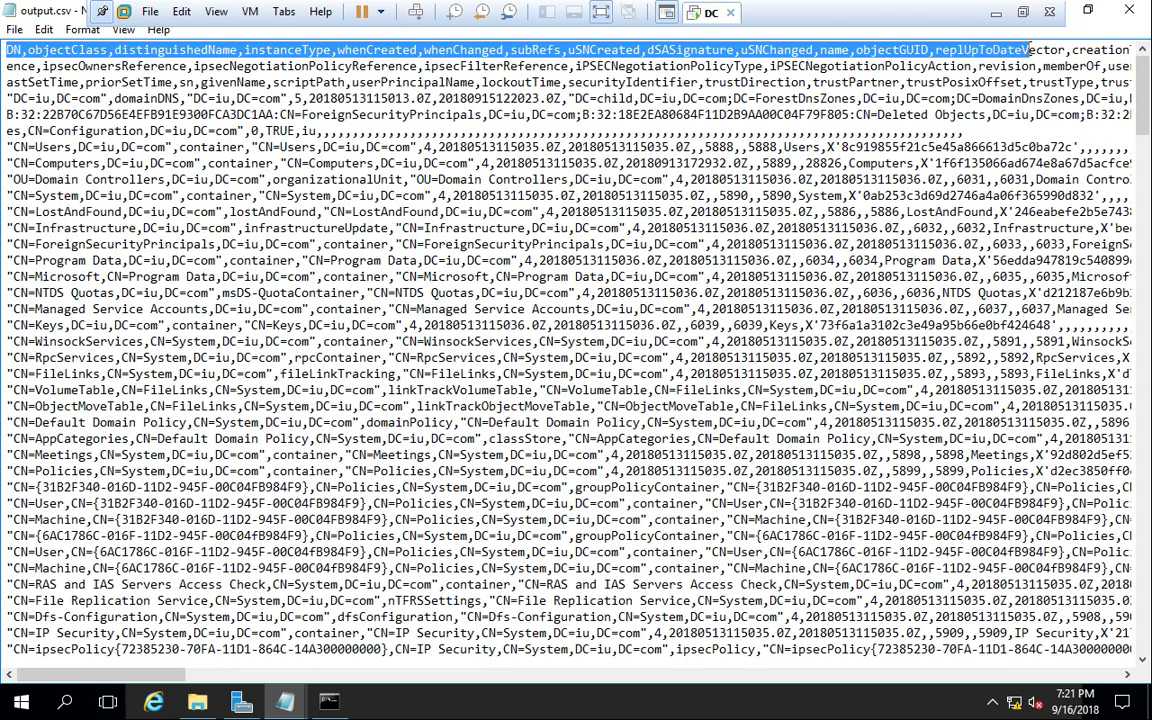
left_click(938, 172)
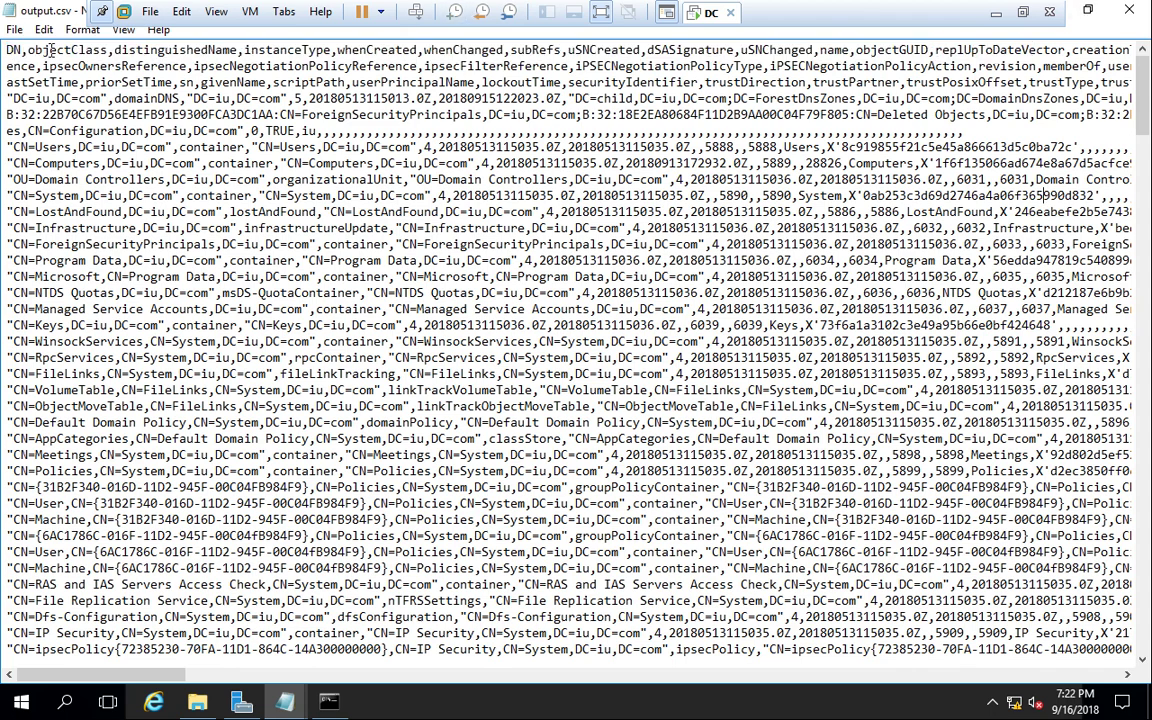
left_click_drag(21, 50, 27, 50)
left_click_drag(21, 50, 7, 51)
left_click(43, 30)
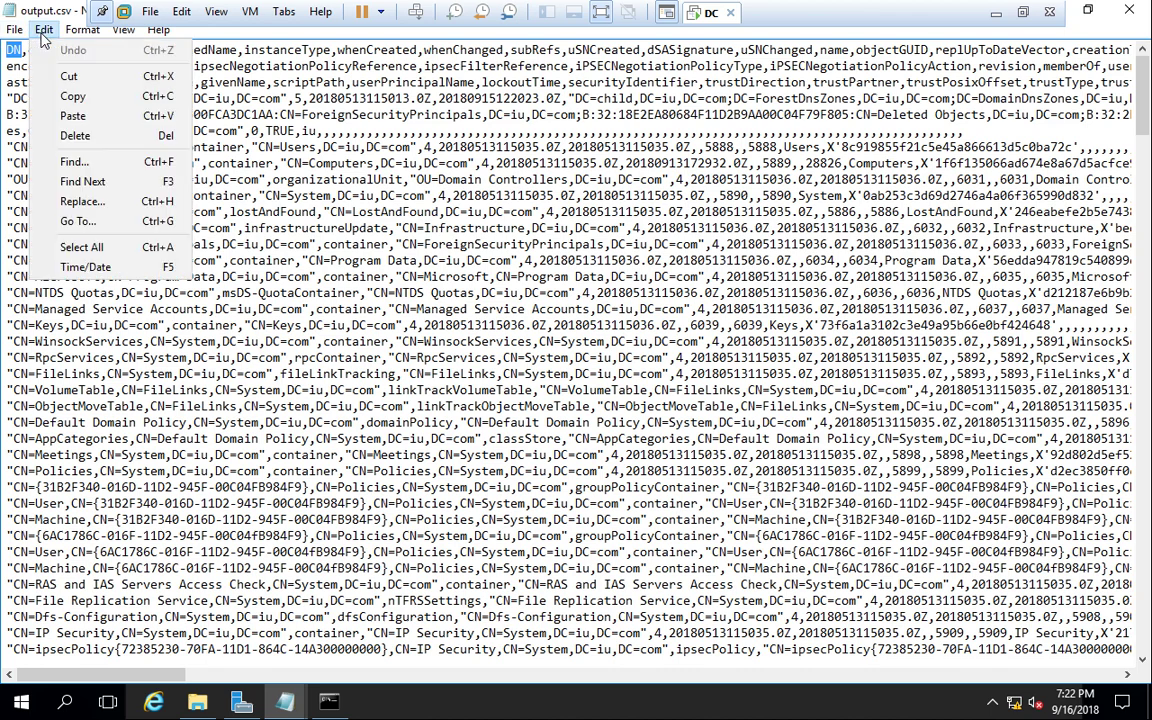
- Find the computer name in output.csv and select its OU=Workstation distinguished name
left_click(86, 162)
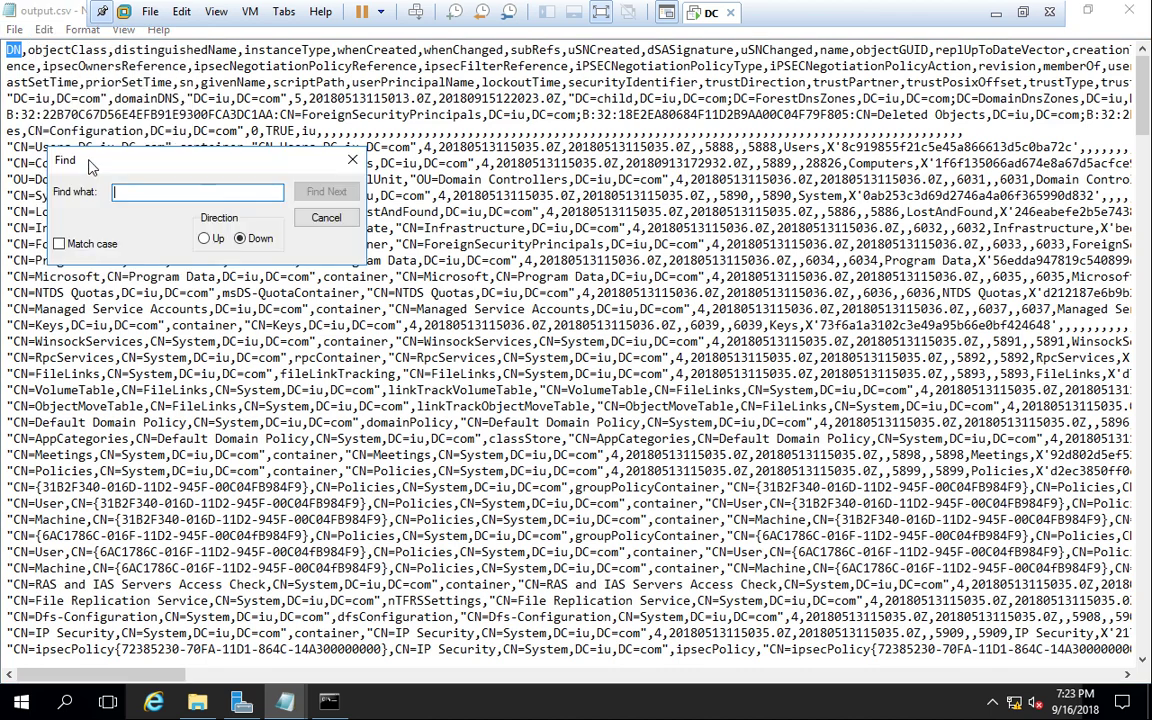
type("zi")
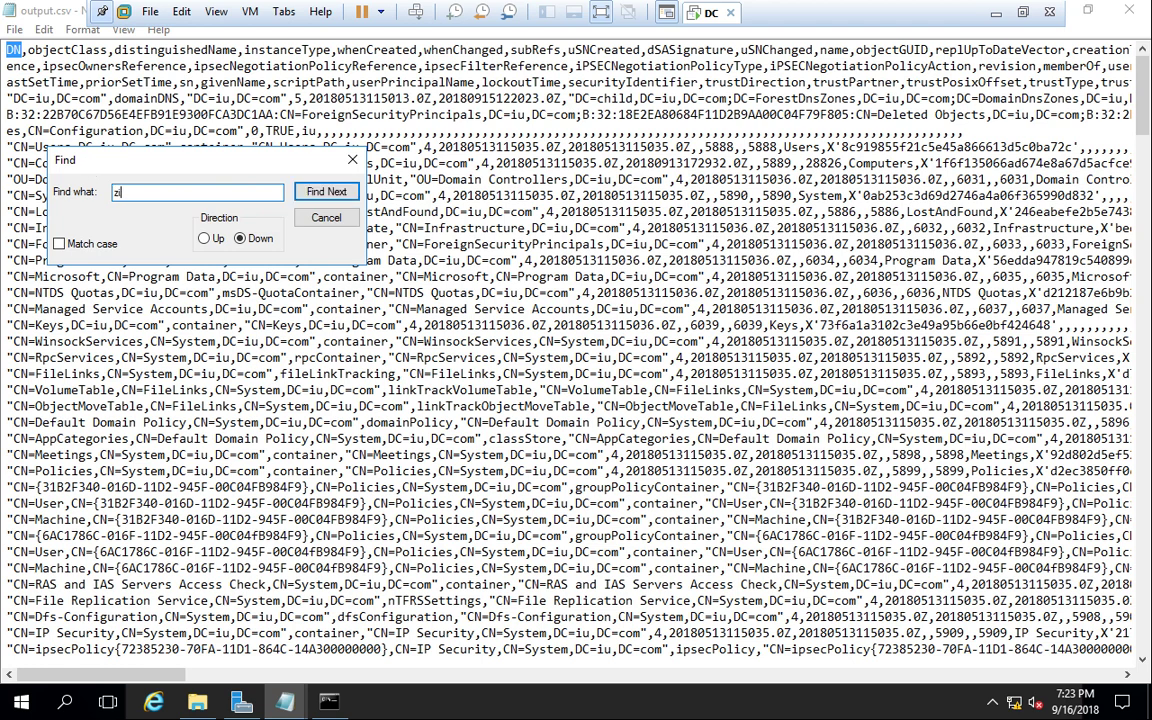
type("ad")
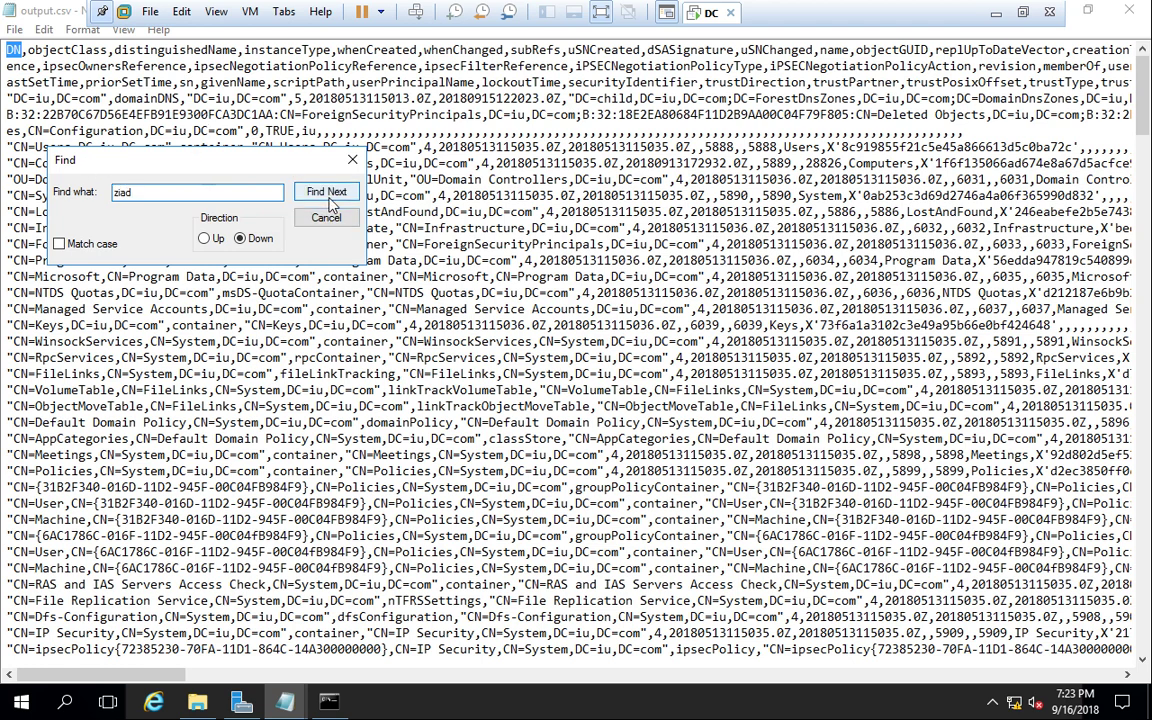
left_click(327, 192)
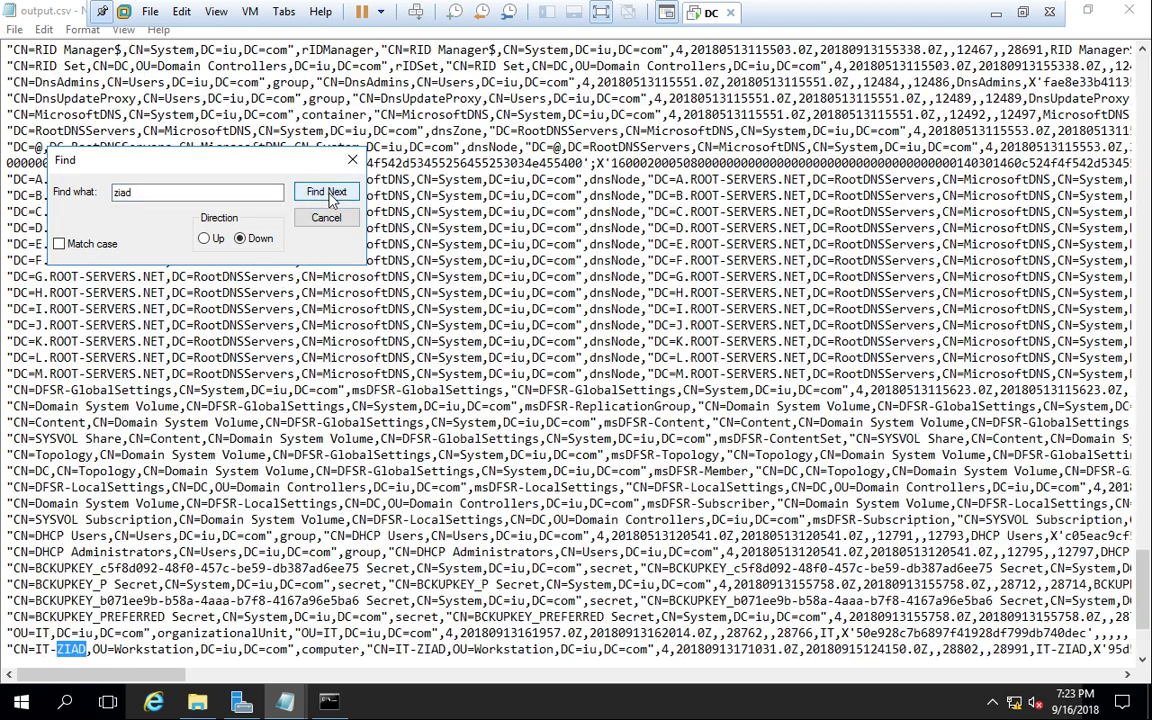
left_click(352, 160)
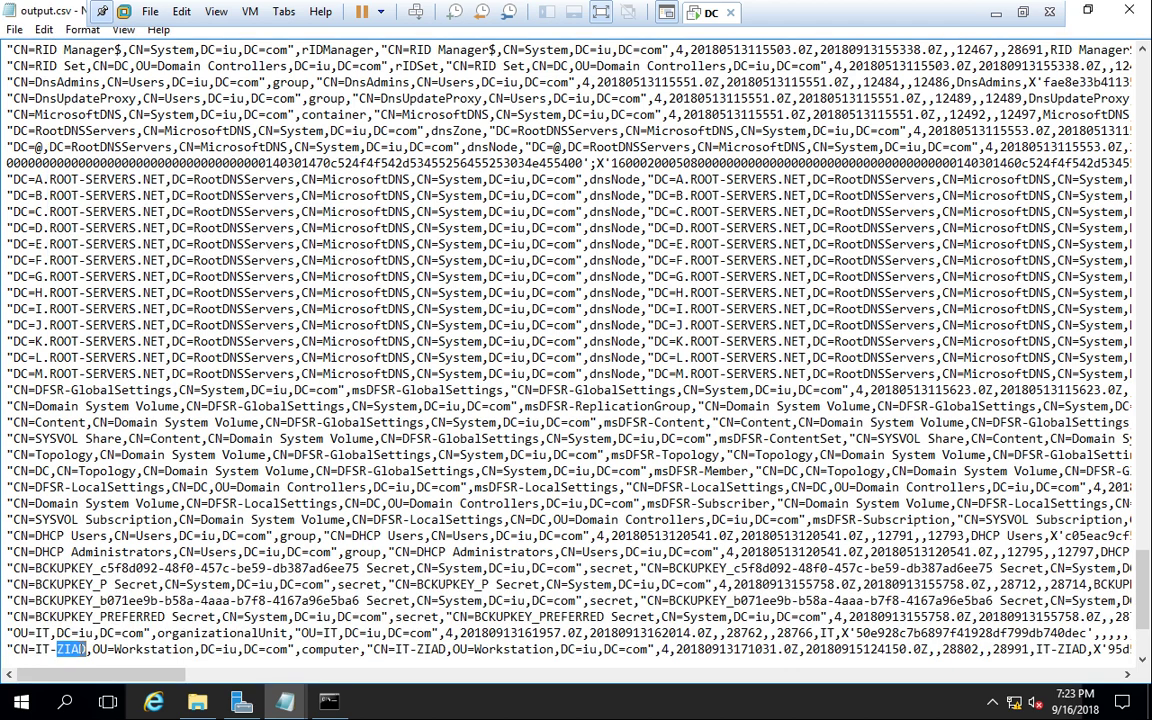
scroll(105, 590, "down", 3)
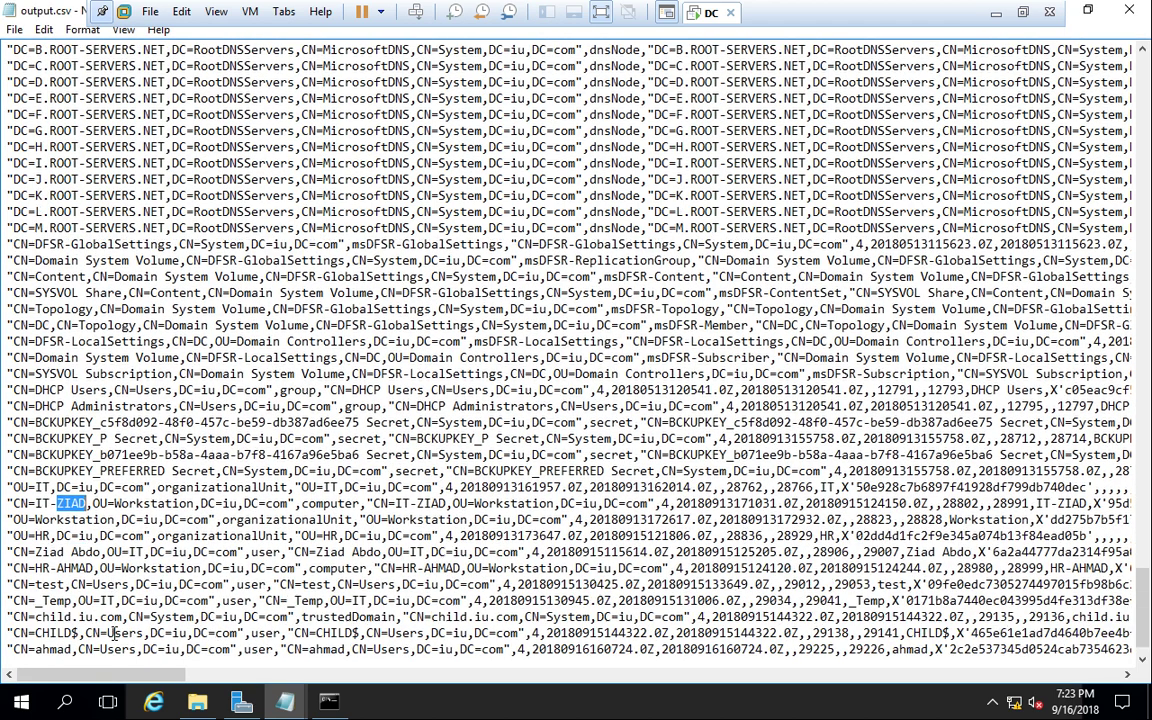
scroll(113, 633, "down", 1)
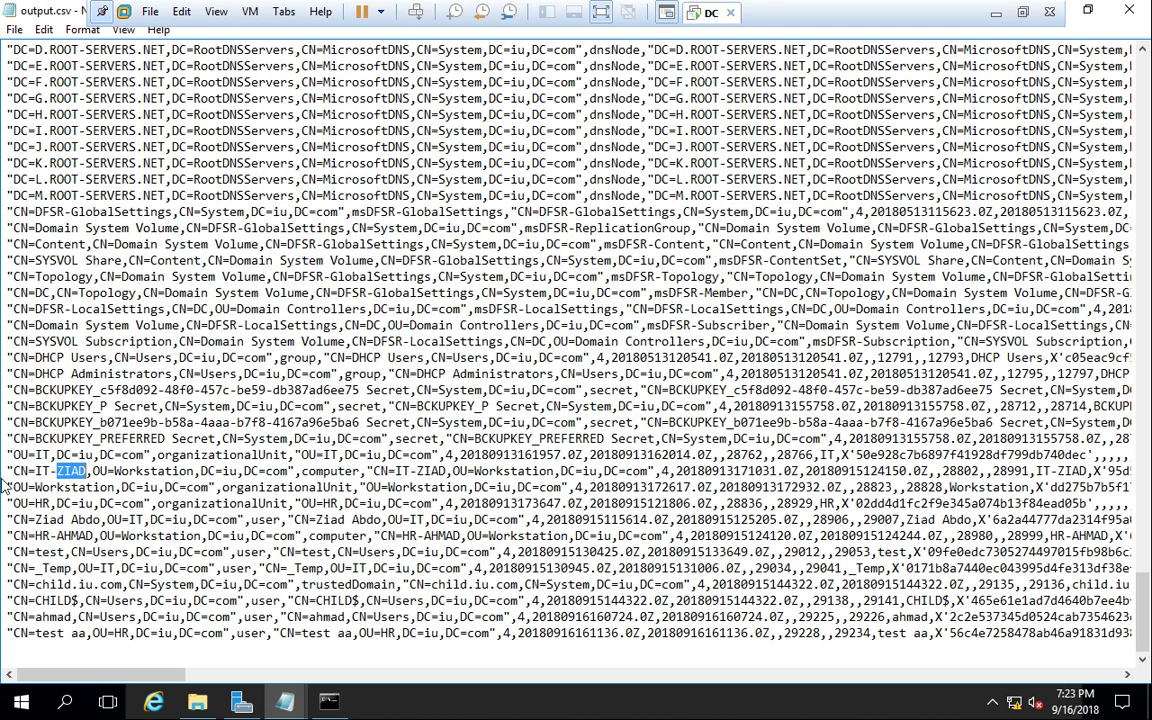
left_click(7, 468)
left_click_drag(7, 468, 295, 470)
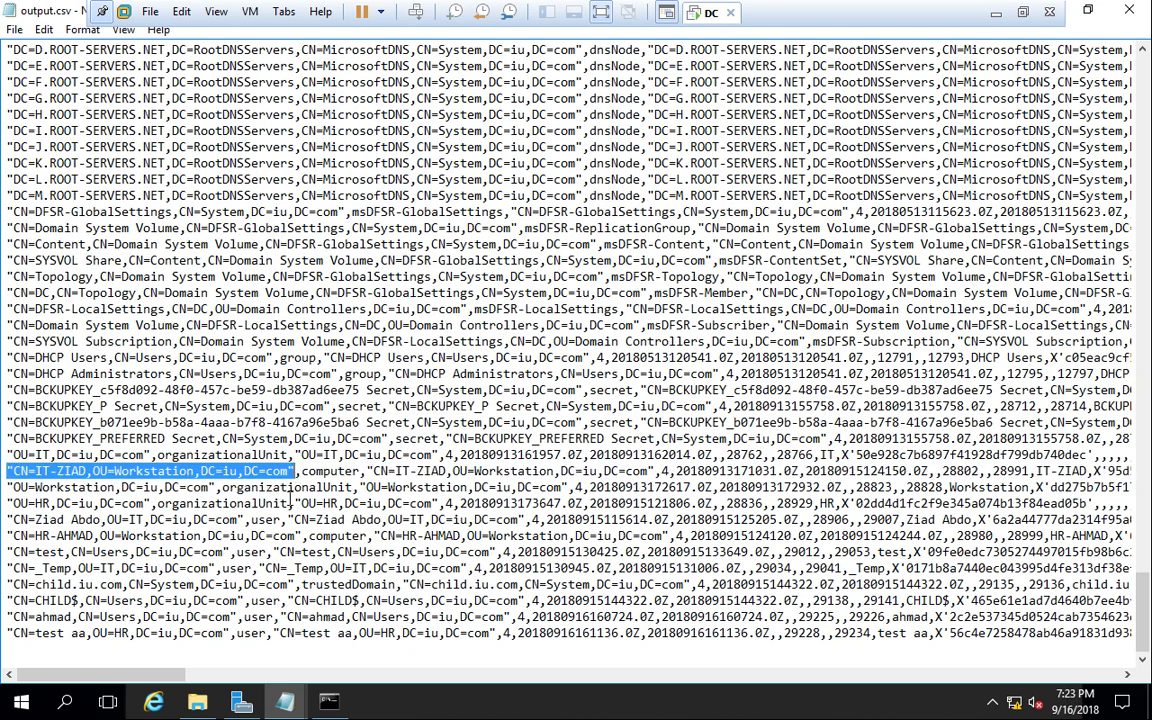
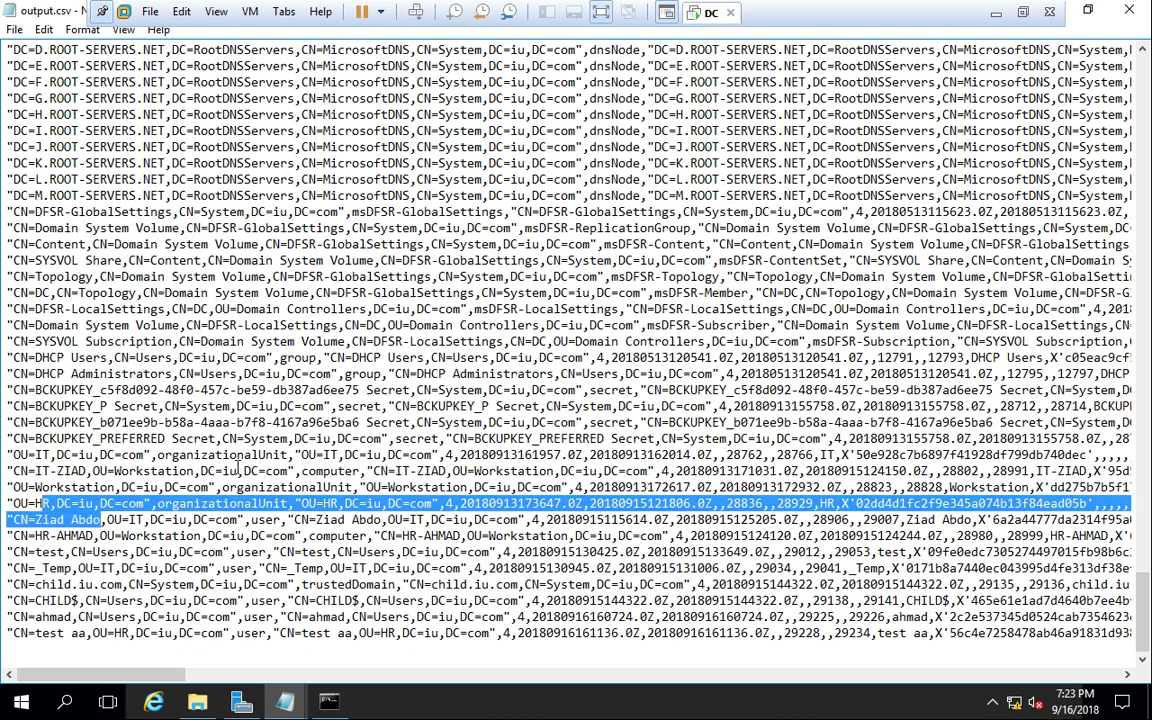
- In output.csv, highlight the user's quoted DN and the objectClass header field
left_click(7, 519)
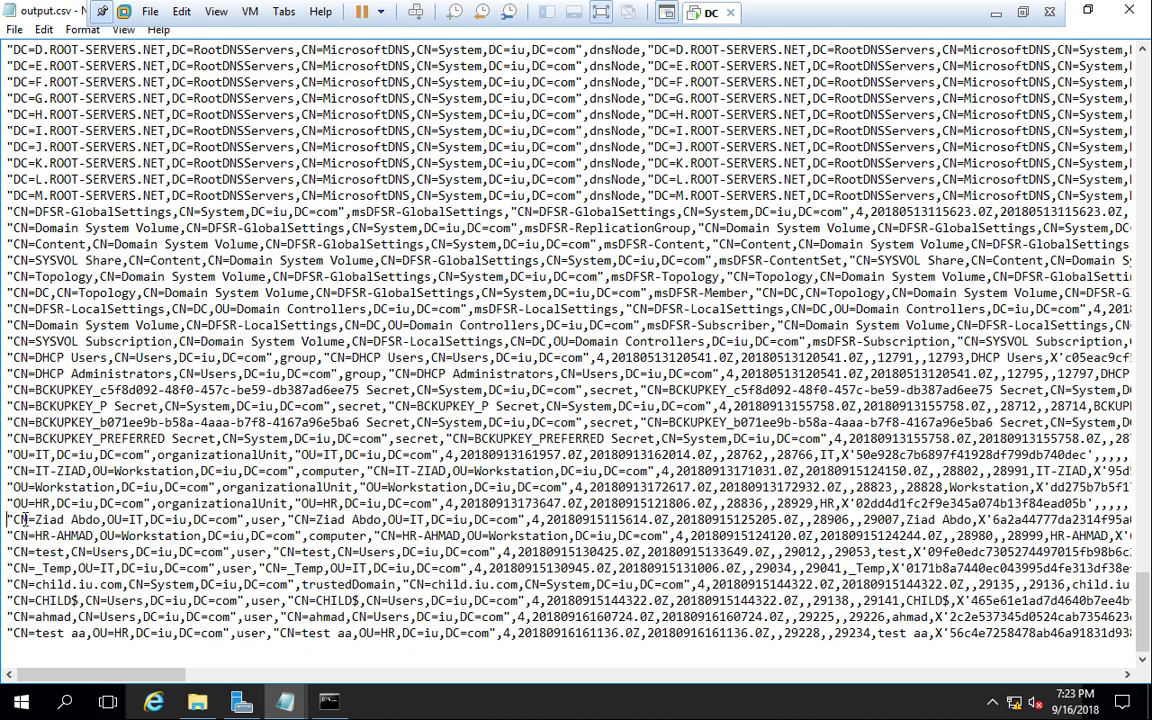
left_click_drag(27, 519, 241, 520)
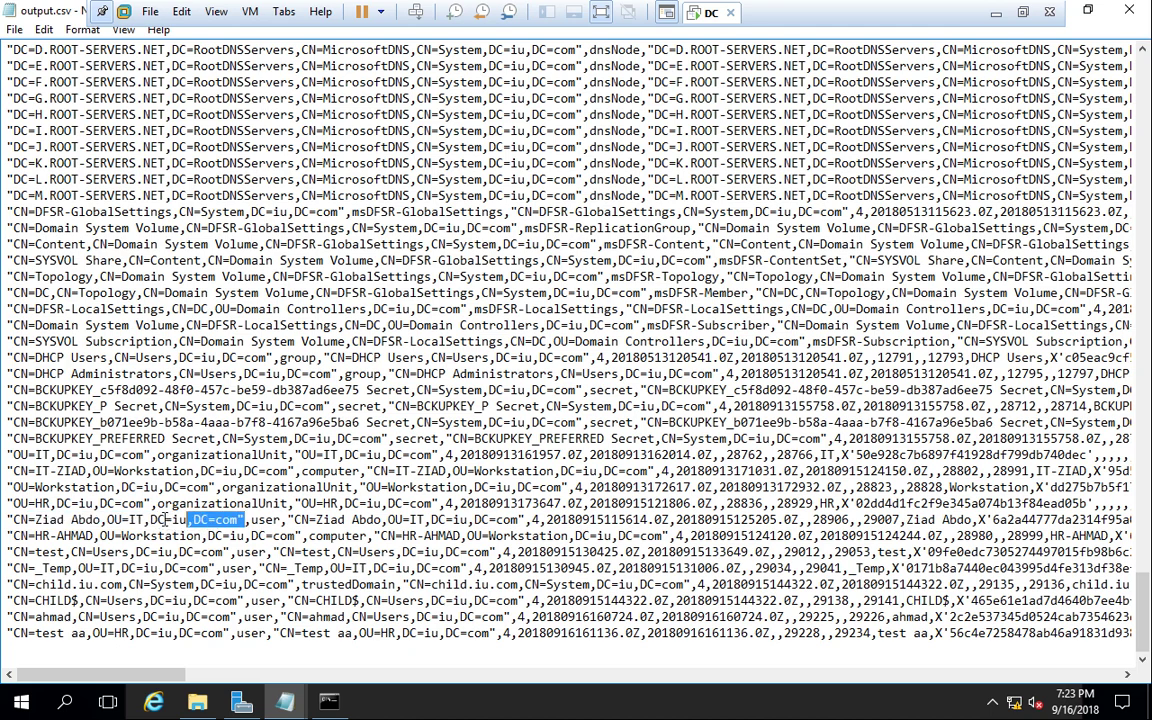
left_click(9, 520, "shift")
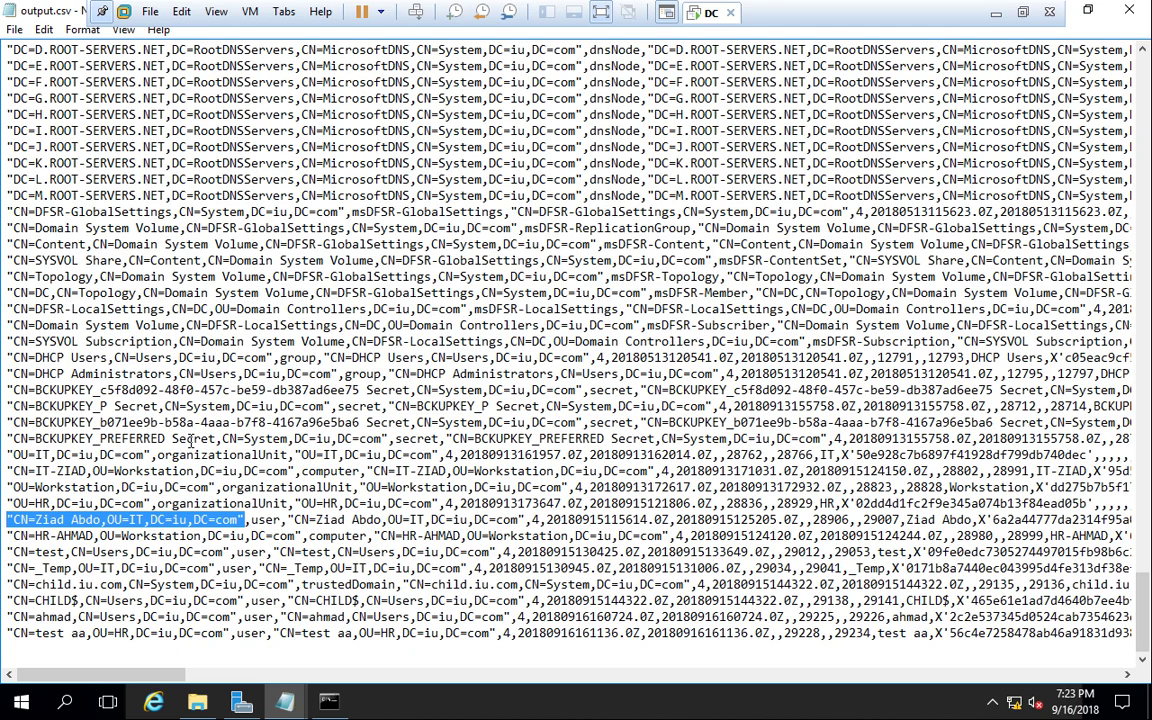
scroll(190, 430, "up", 12)
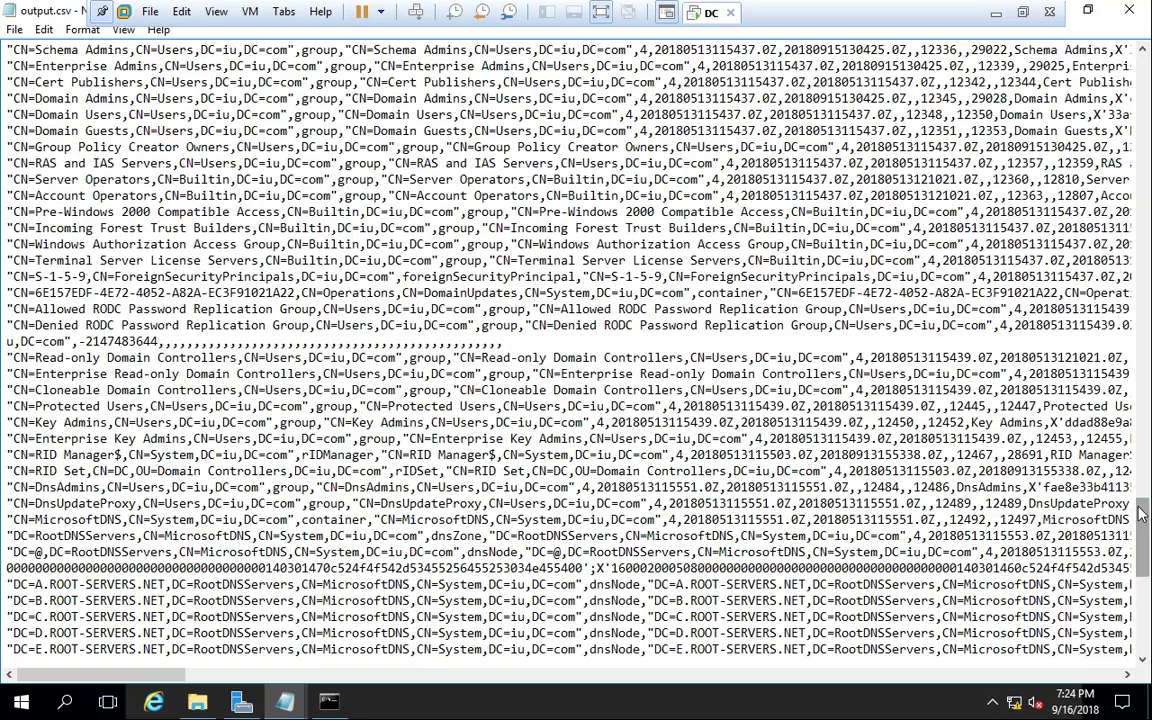
scroll(1028, 462, "up", 20)
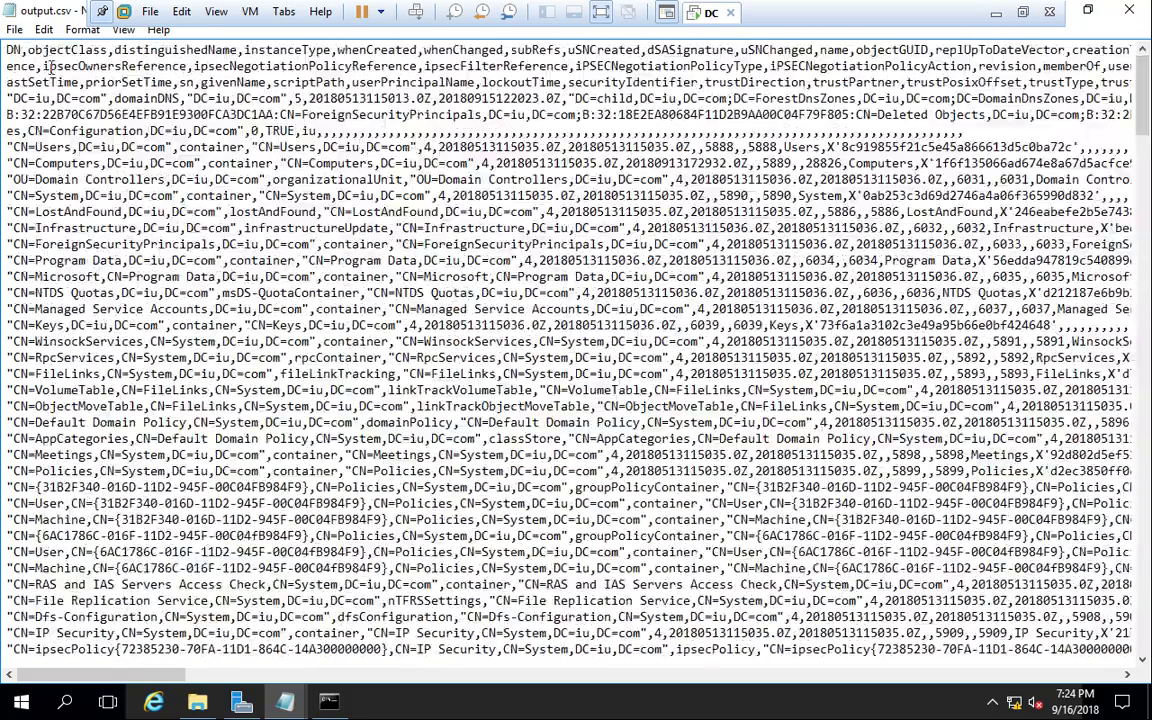
left_click_drag(29, 49, 110, 50)
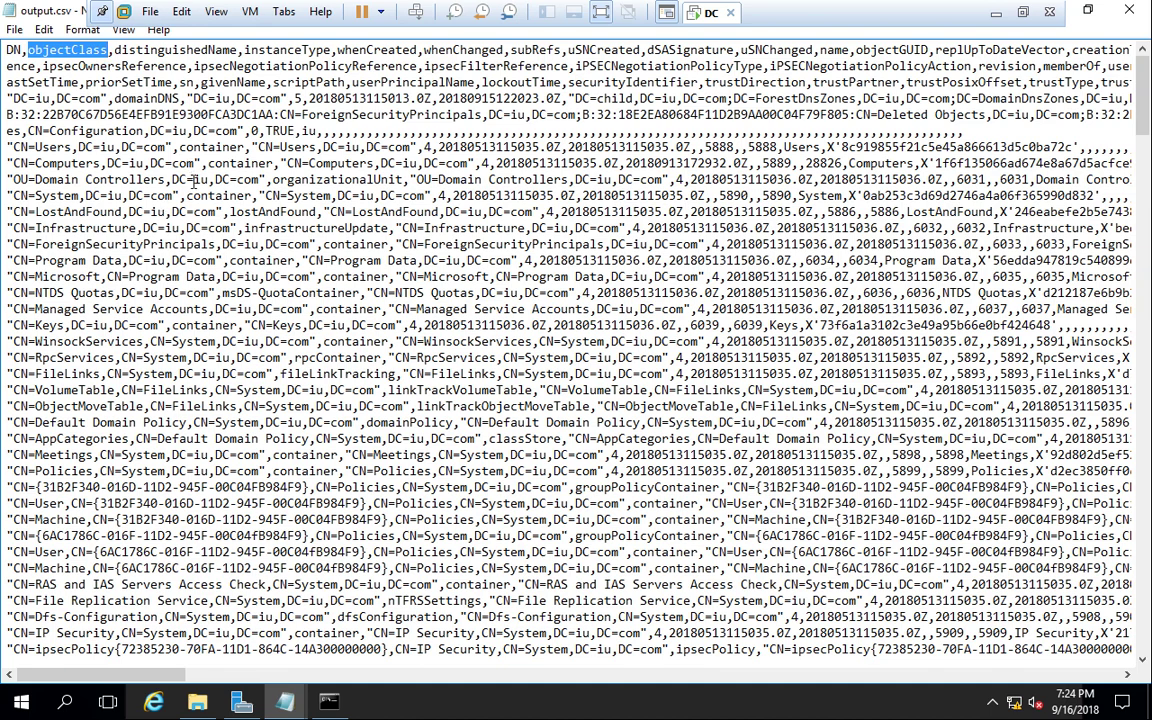
- Page through the exported entries and highlight the word user in the user row
scroll(193, 180, "down", 20)
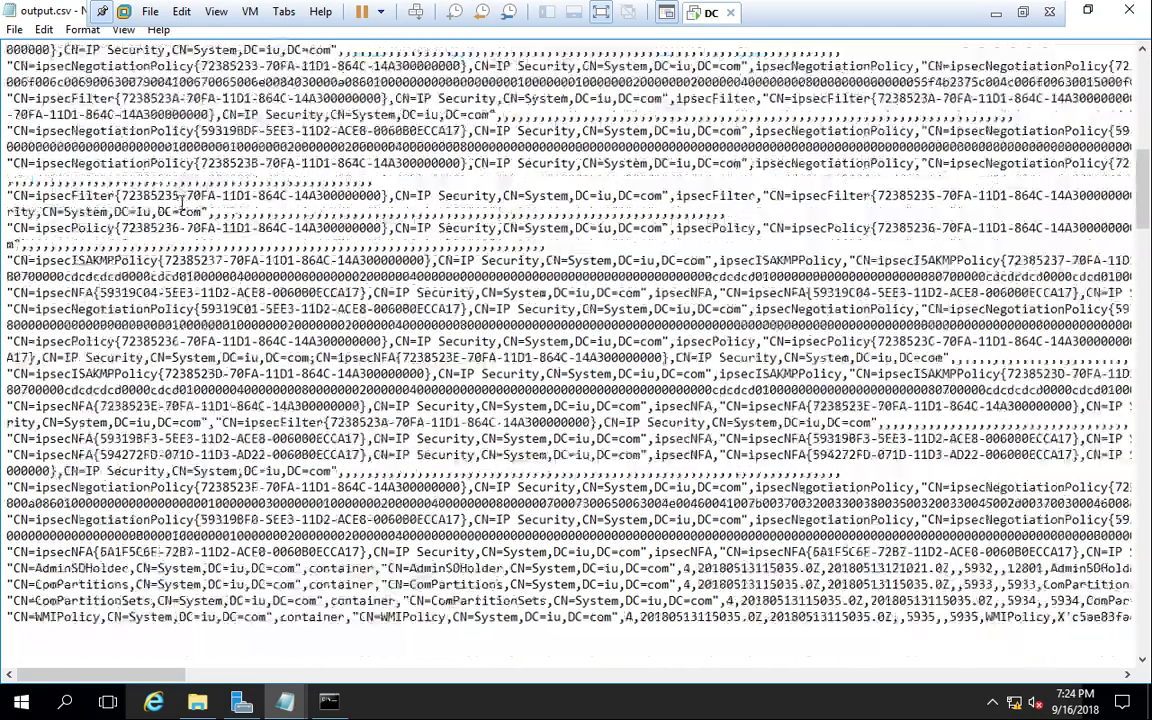
scroll(183, 197, "down", 20)
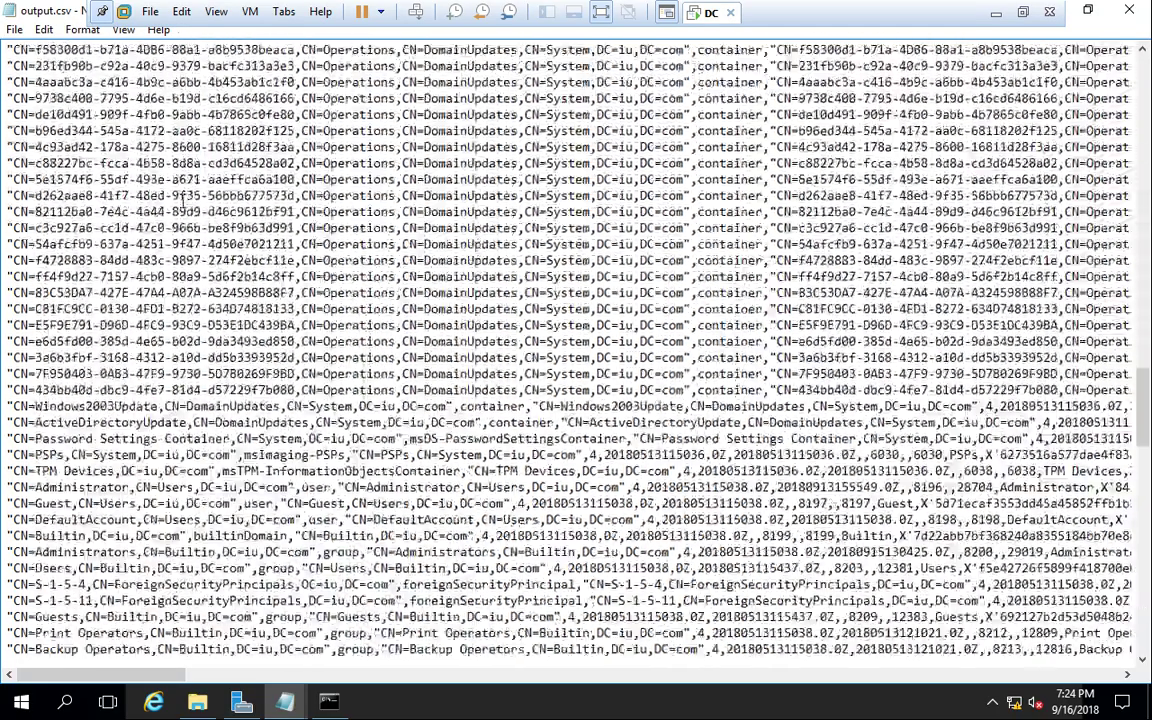
scroll(183, 197, "down", 12)
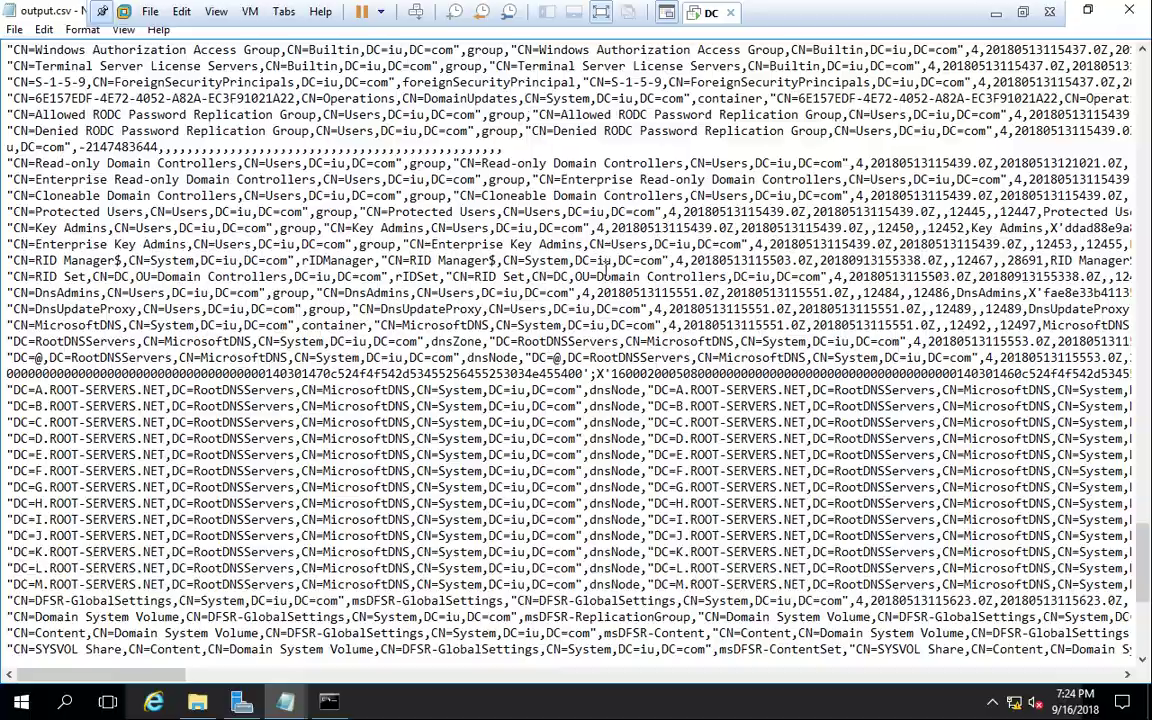
scroll(1146, 655, "down", 8)
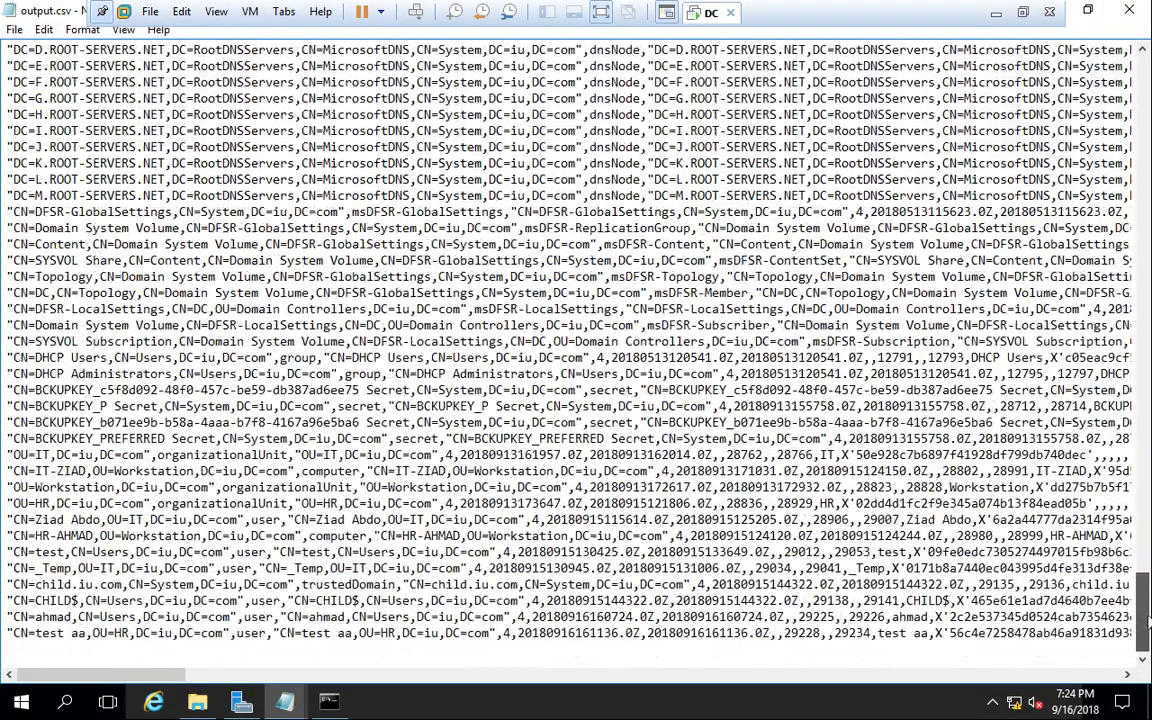
key("Page_Up")
key("Page_Up")
key("Page_Up")
key("Page_Up")
key("Page_Up")
key("Page_Up")
key("Page_Up")
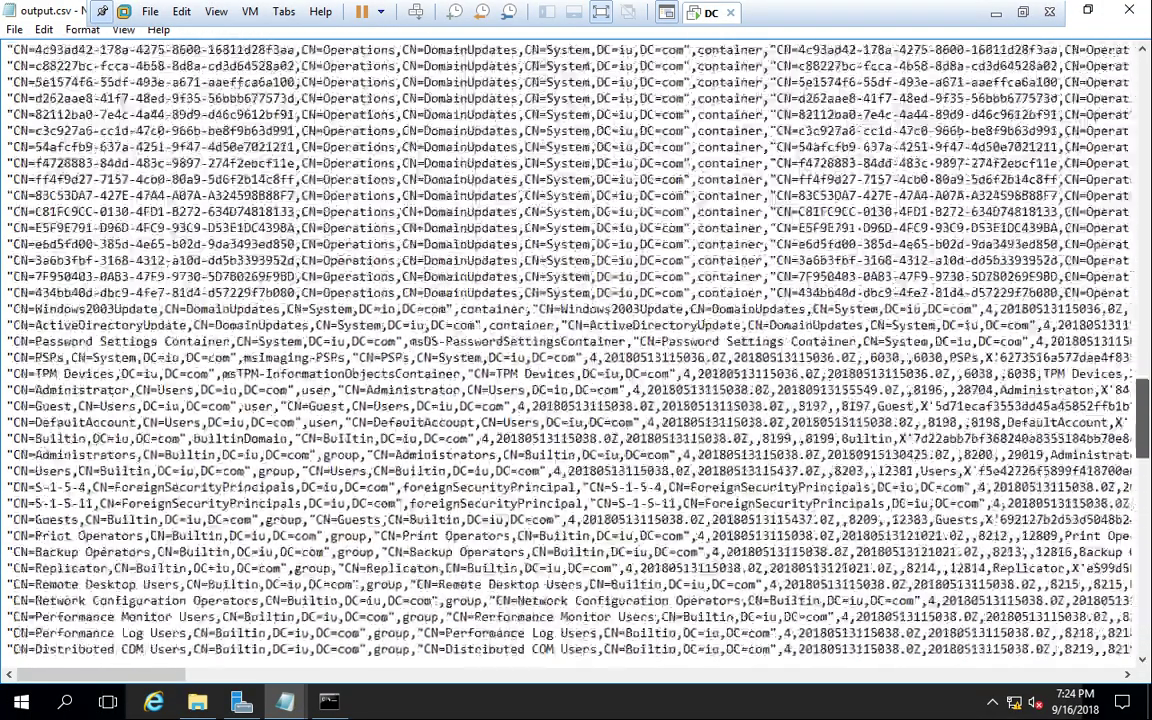
key("Page_Down")
key("Page_Down")
key("Page_Down")
key("Page_Down")
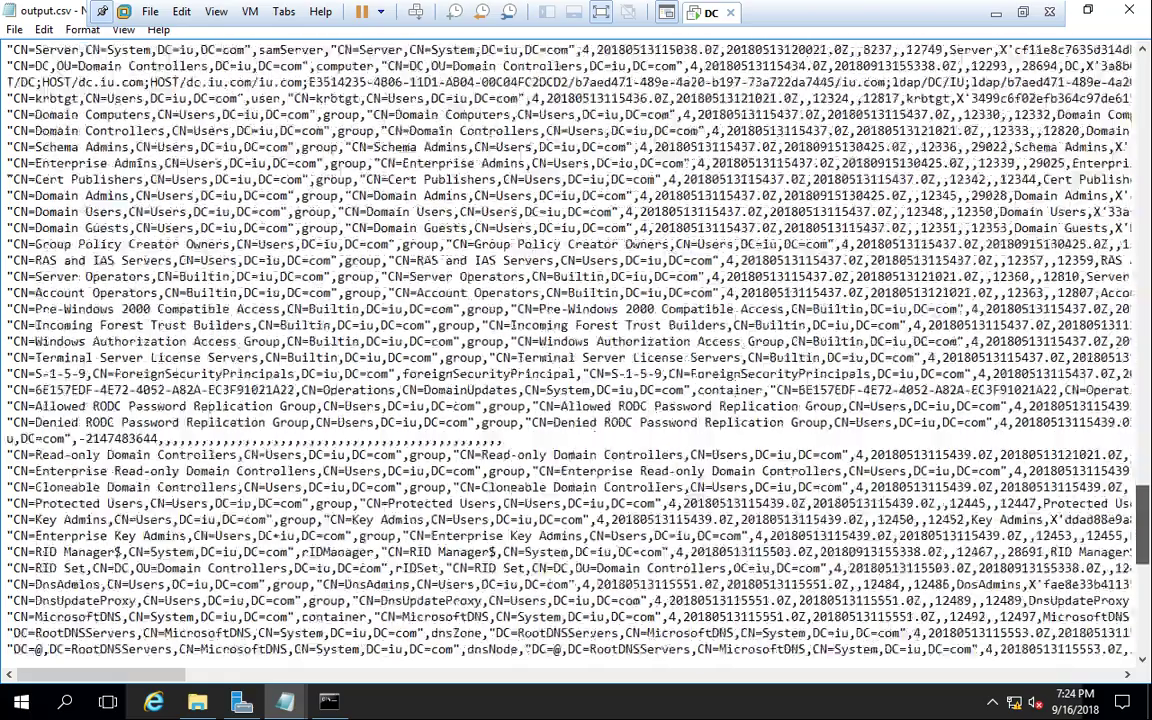
key("Page_Down")
key("Page_Down")
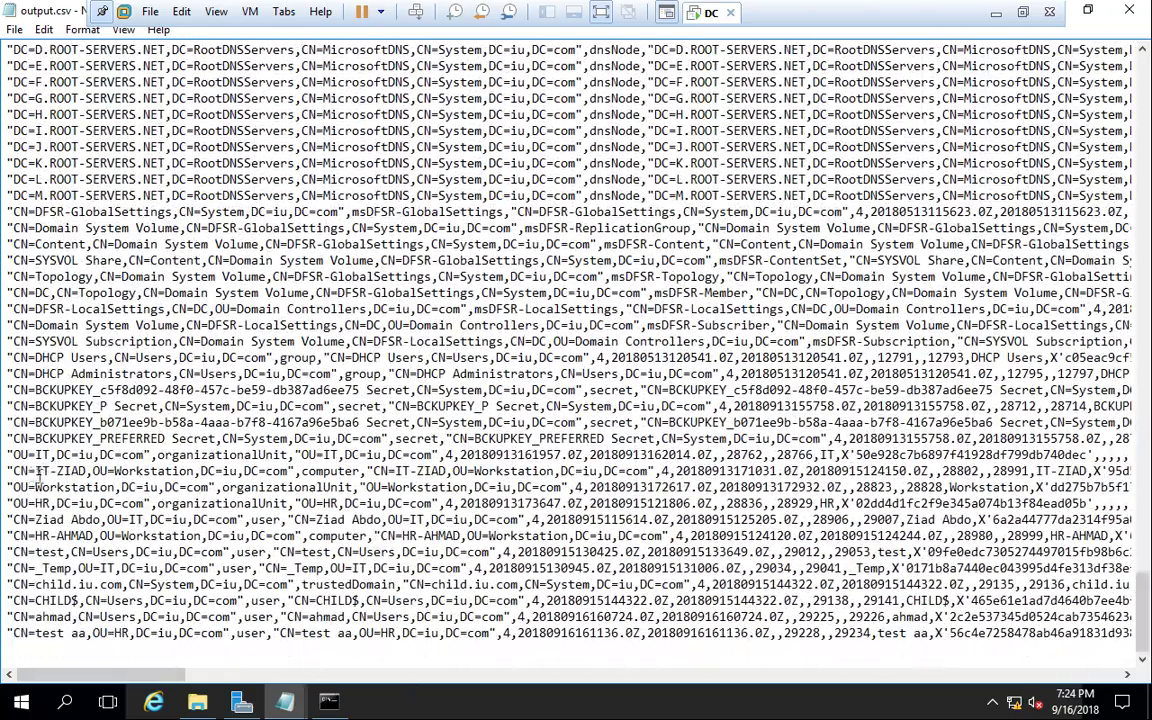
left_click(70, 520)
left_click_drag(251, 520, 283, 520)
- Highlight the full attribute header line of output.csv
left_click_drag(1141, 600, 1127, 66)
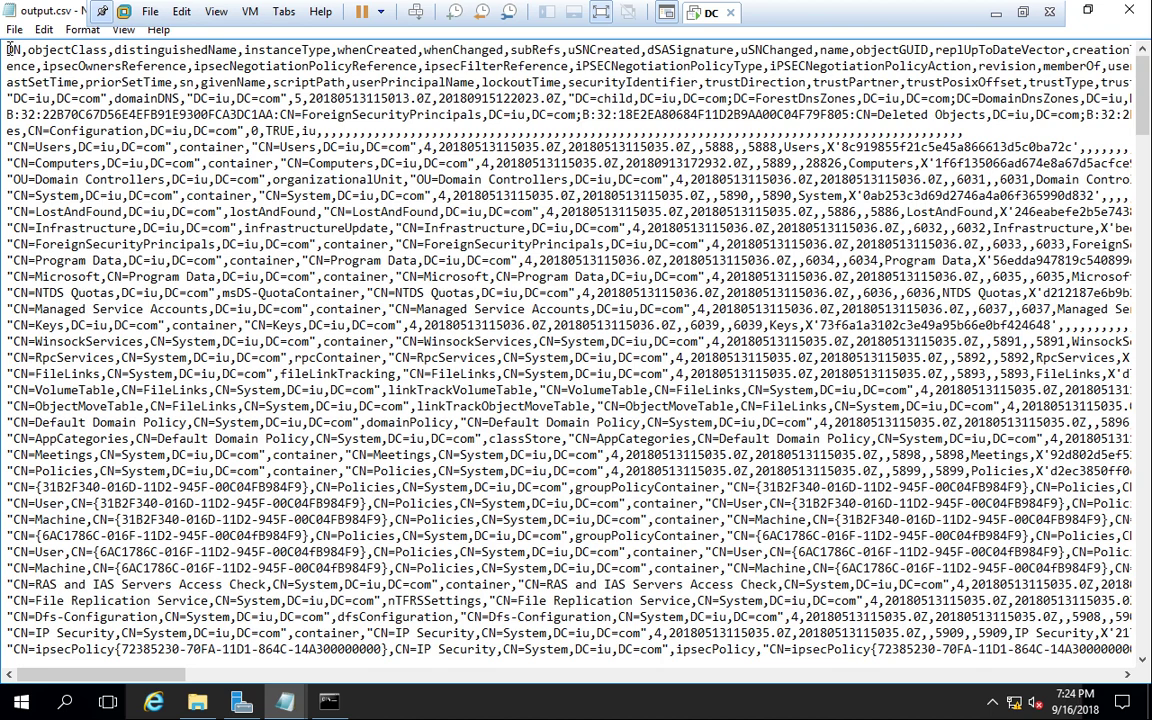
left_click_drag(9, 47, 655, 45)
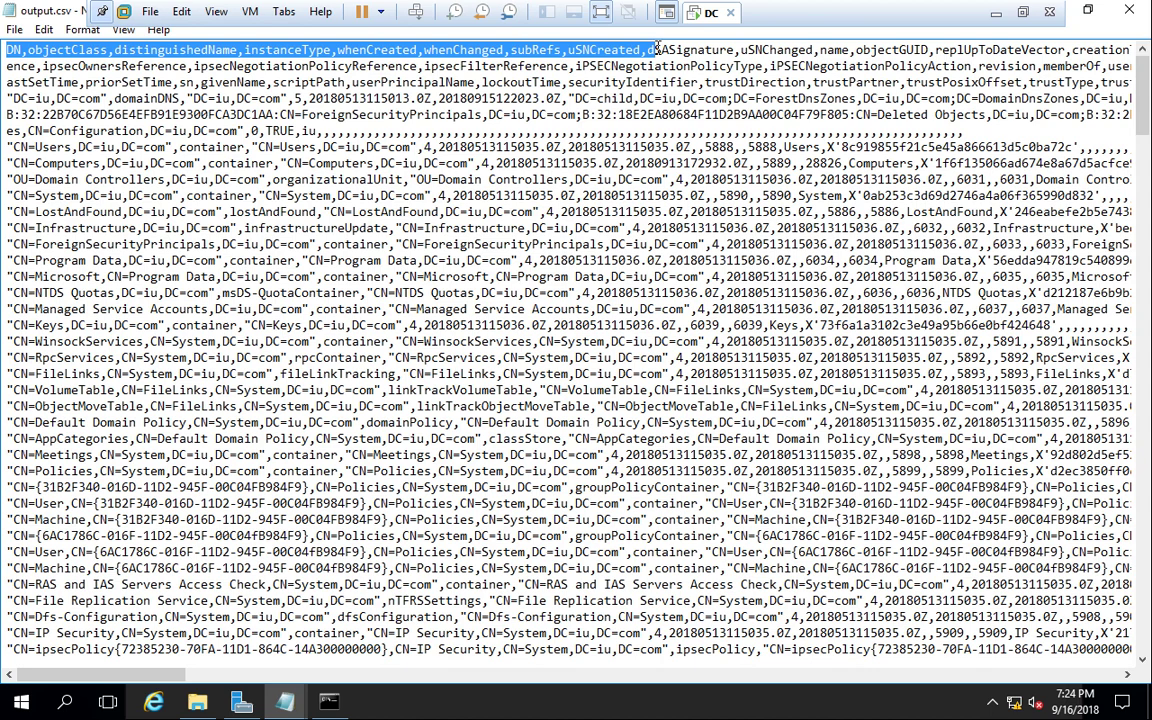
left_click_drag(655, 45, 1130, 44)
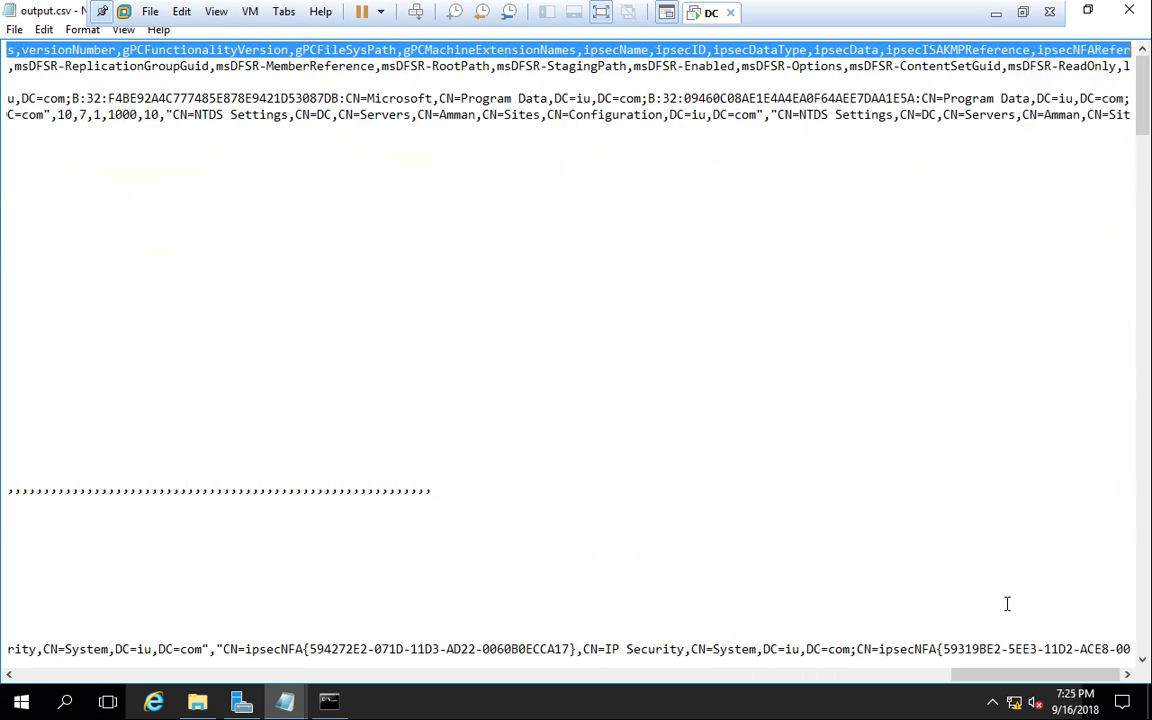
left_click_drag(957, 676, 20, 692)
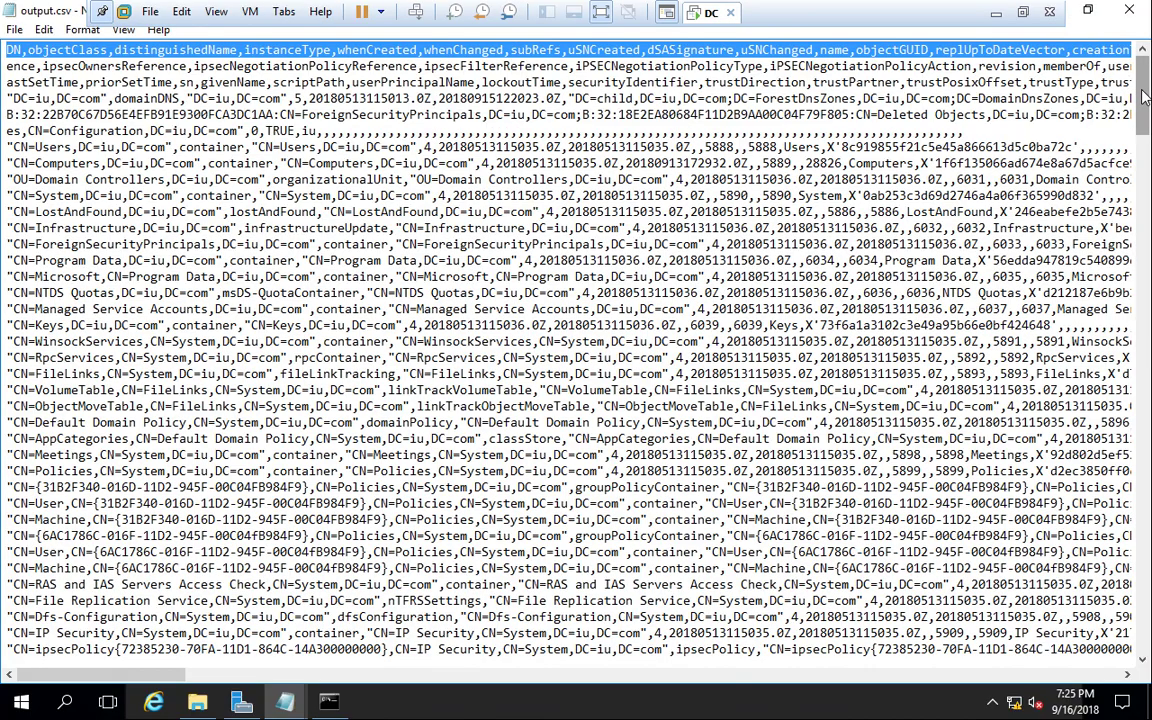
left_click_drag(1141, 97, 1138, 222)
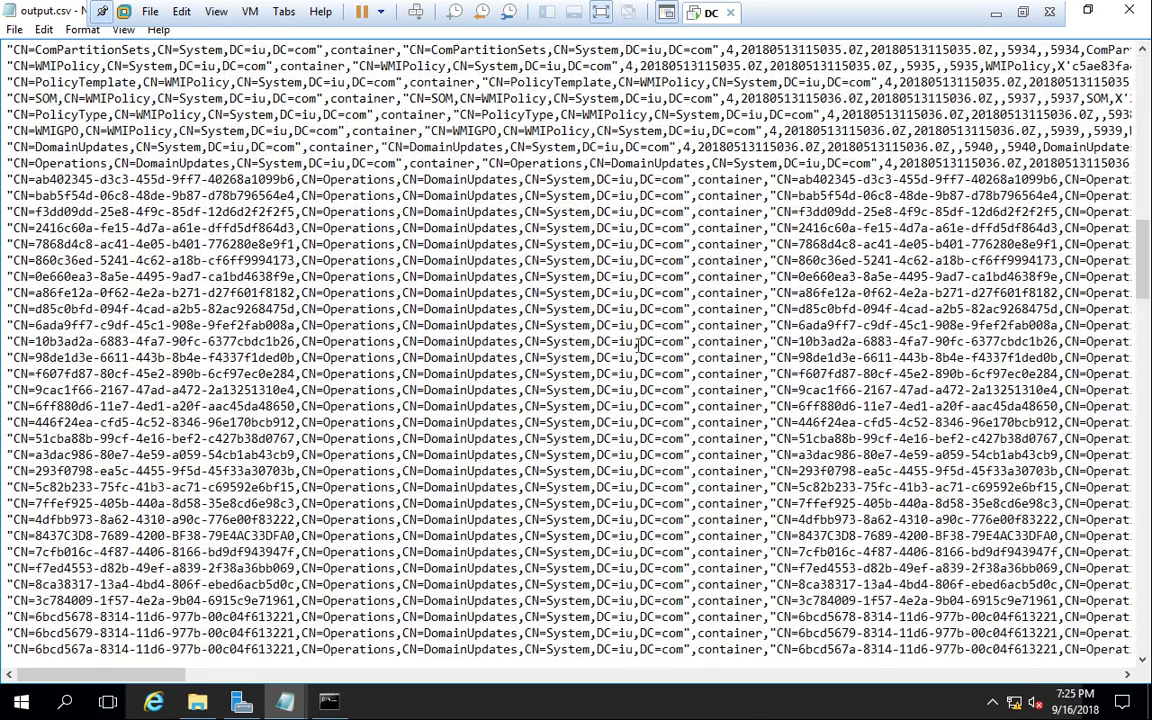
- Close output.csv and the Local Disk (C:) window, then highlight the csvde command in 24-Automation.txt
left_click(1129, 9)
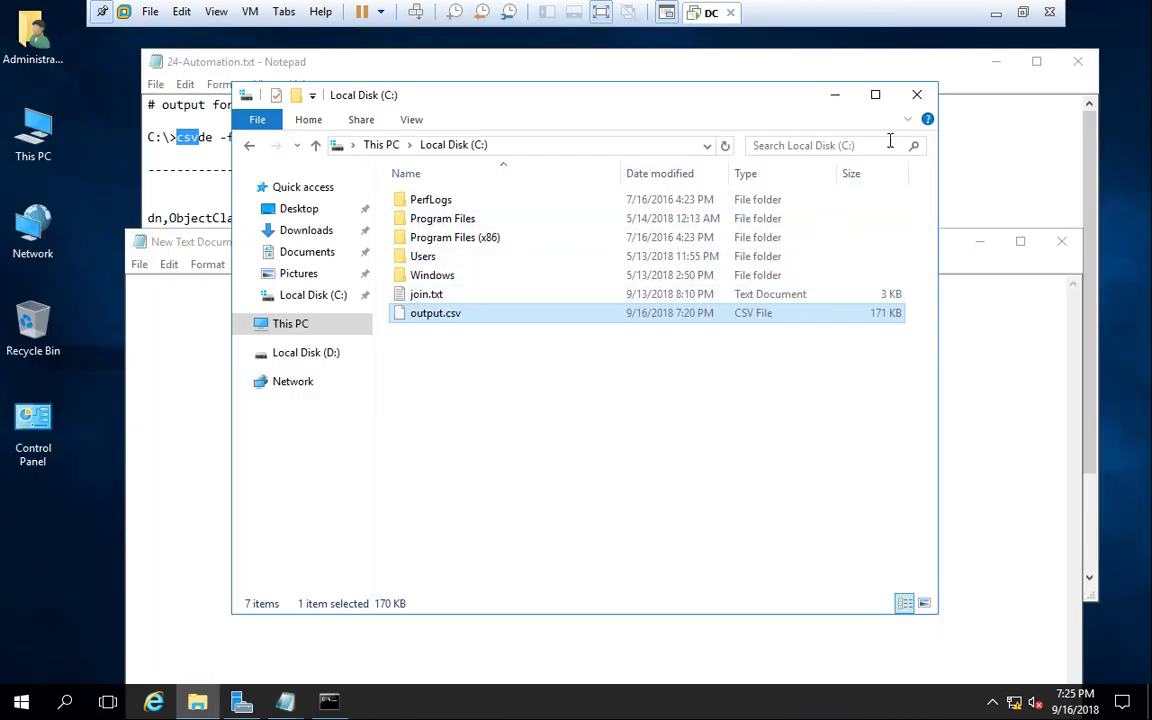
left_click(916, 95)
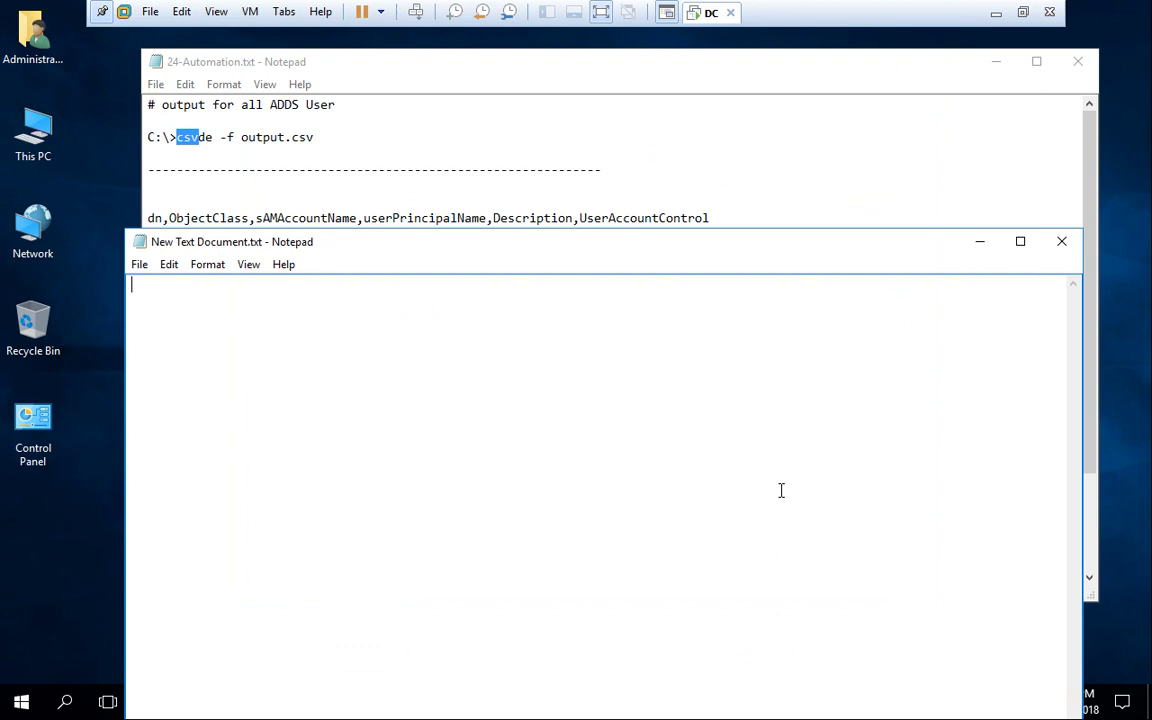
left_click(496, 96)
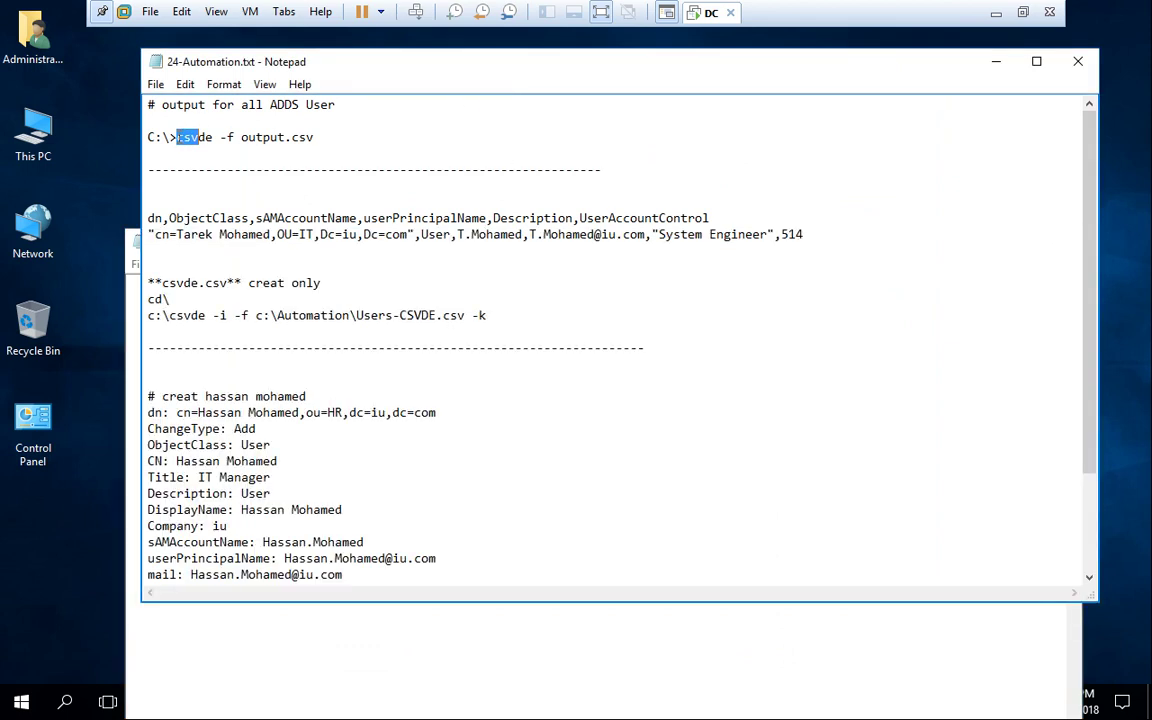
left_click_drag(177, 137, 241, 137)
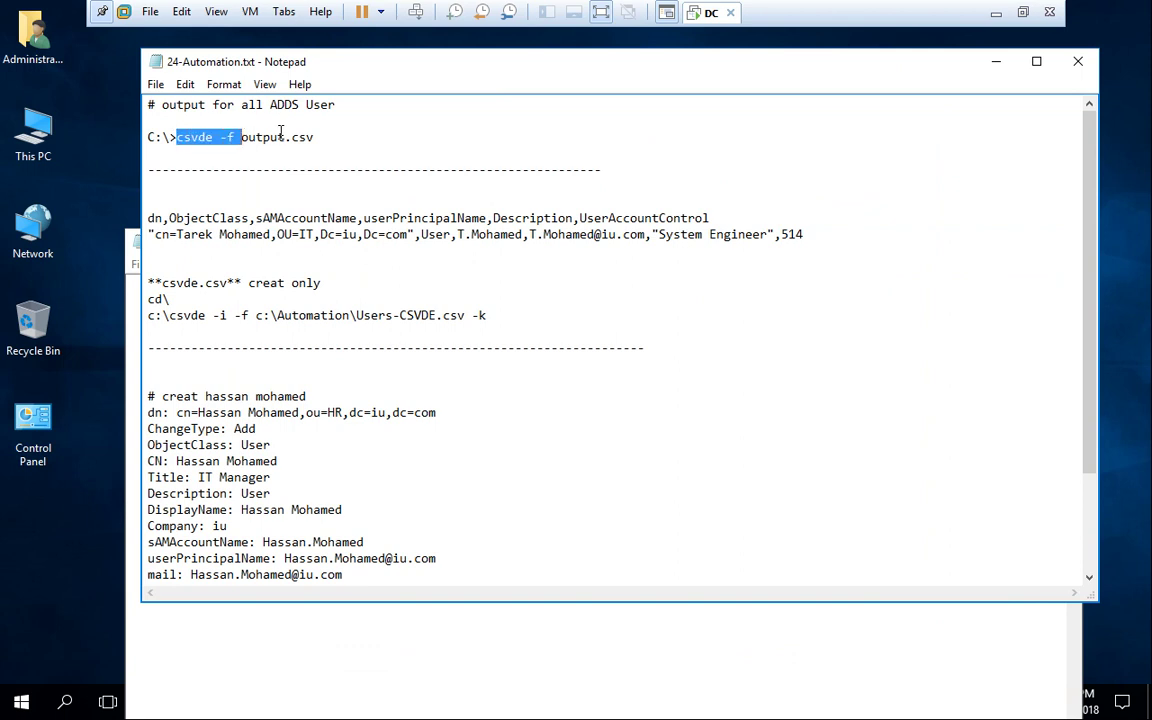
left_click(342, 152)
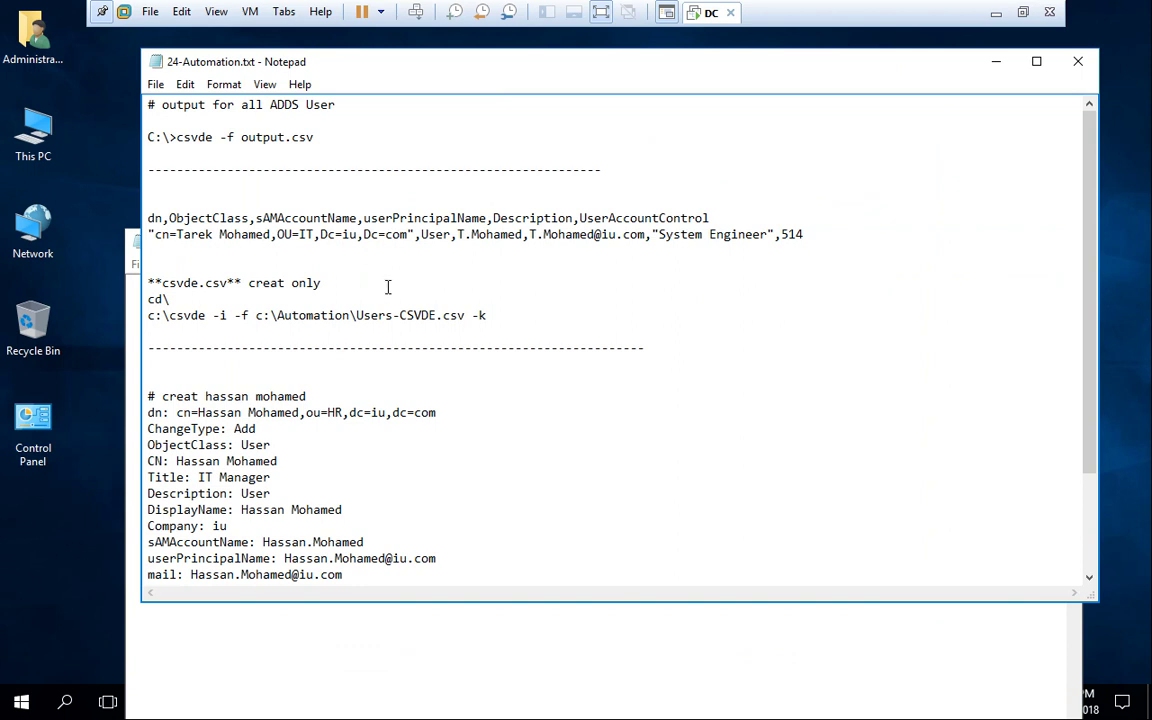
- Copy the attribute header line from the notes into the new document and start a placeholder second line
left_click_drag(714, 218, 147, 222)
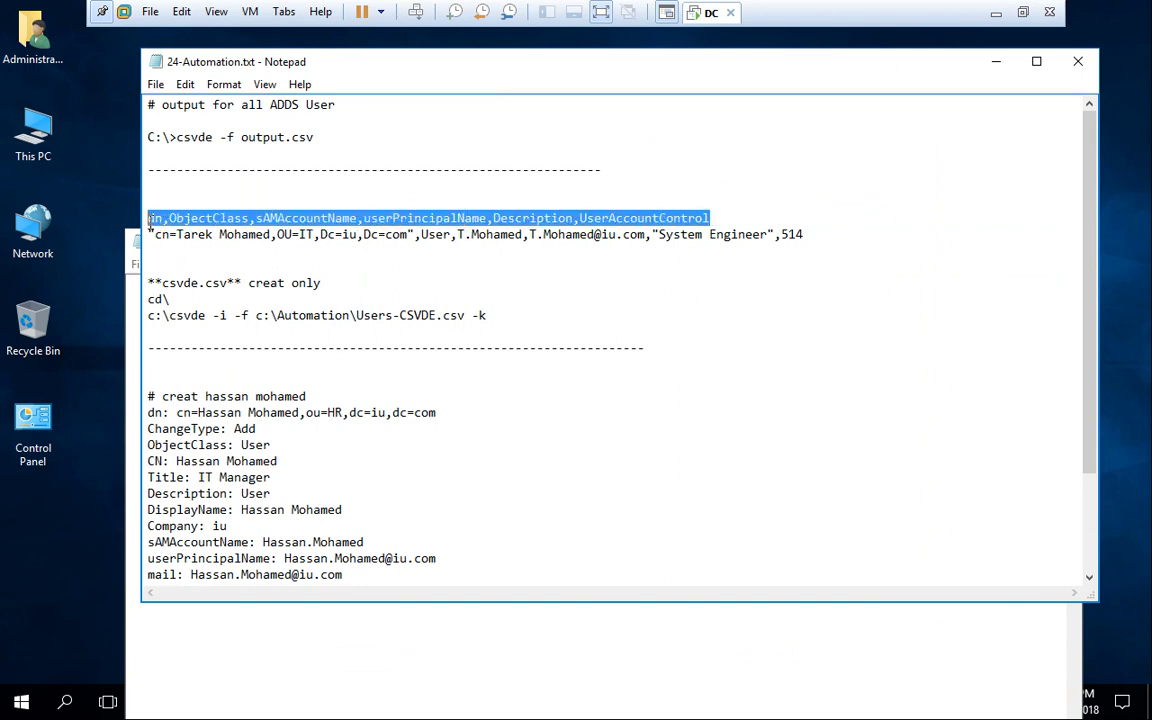
right_click(312, 224)
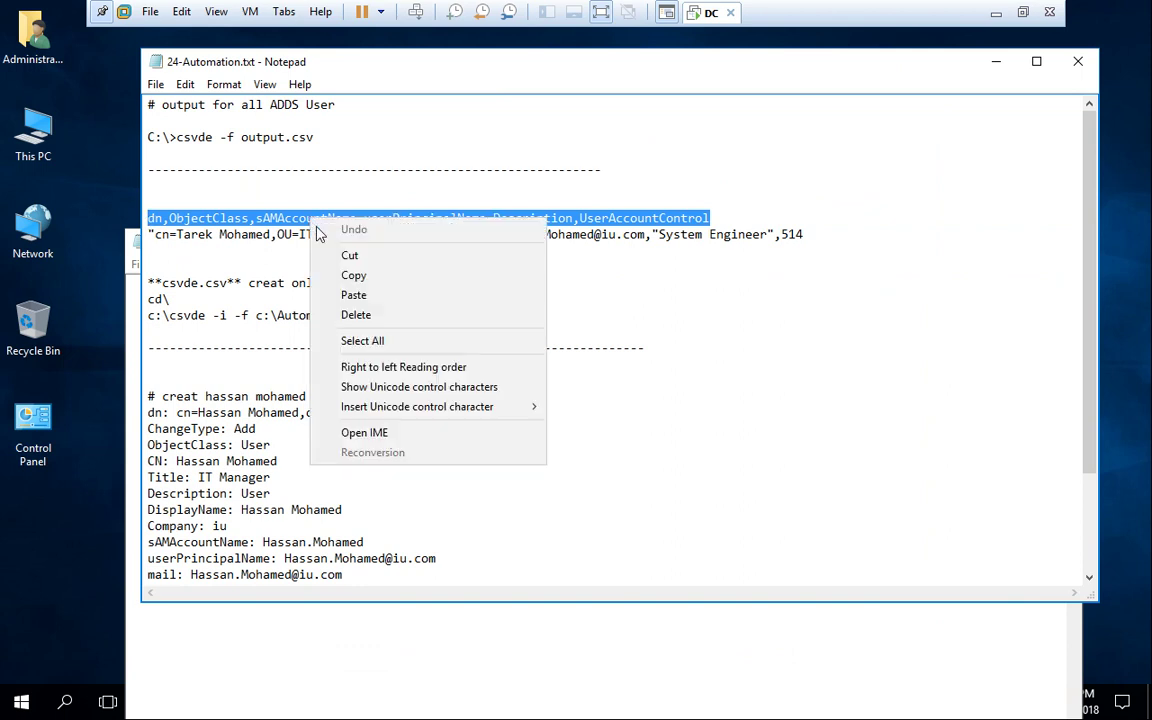
left_click(335, 275)
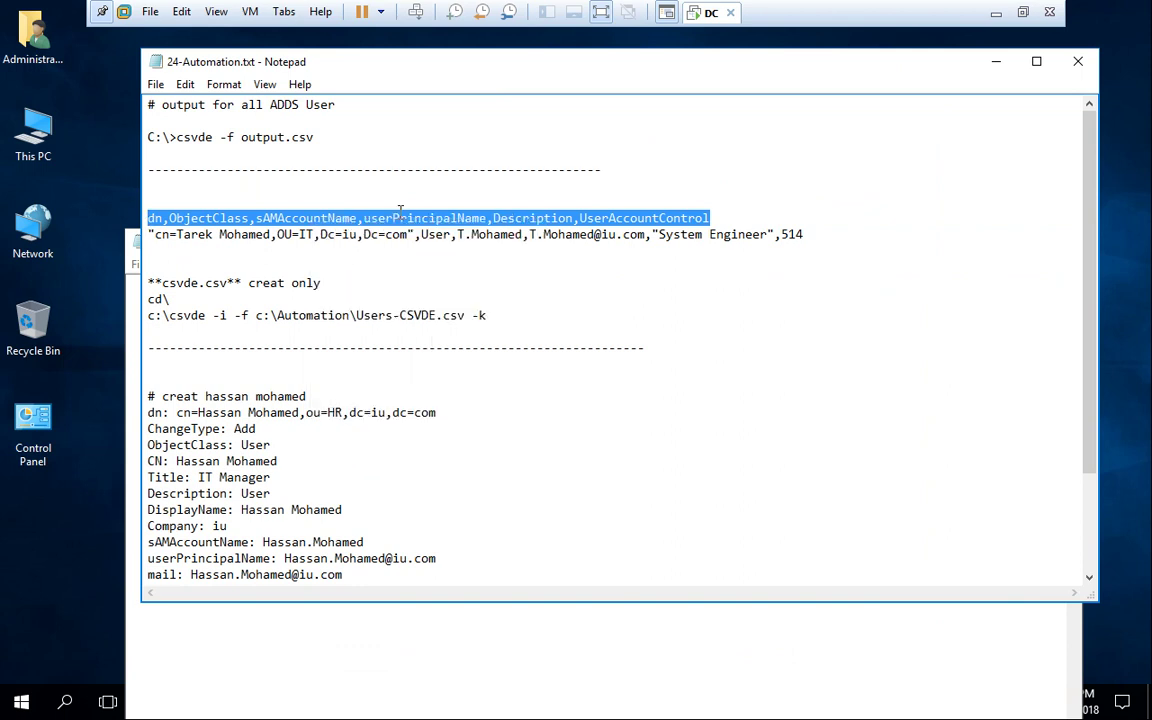
left_click(431, 679)
right_click(268, 326)
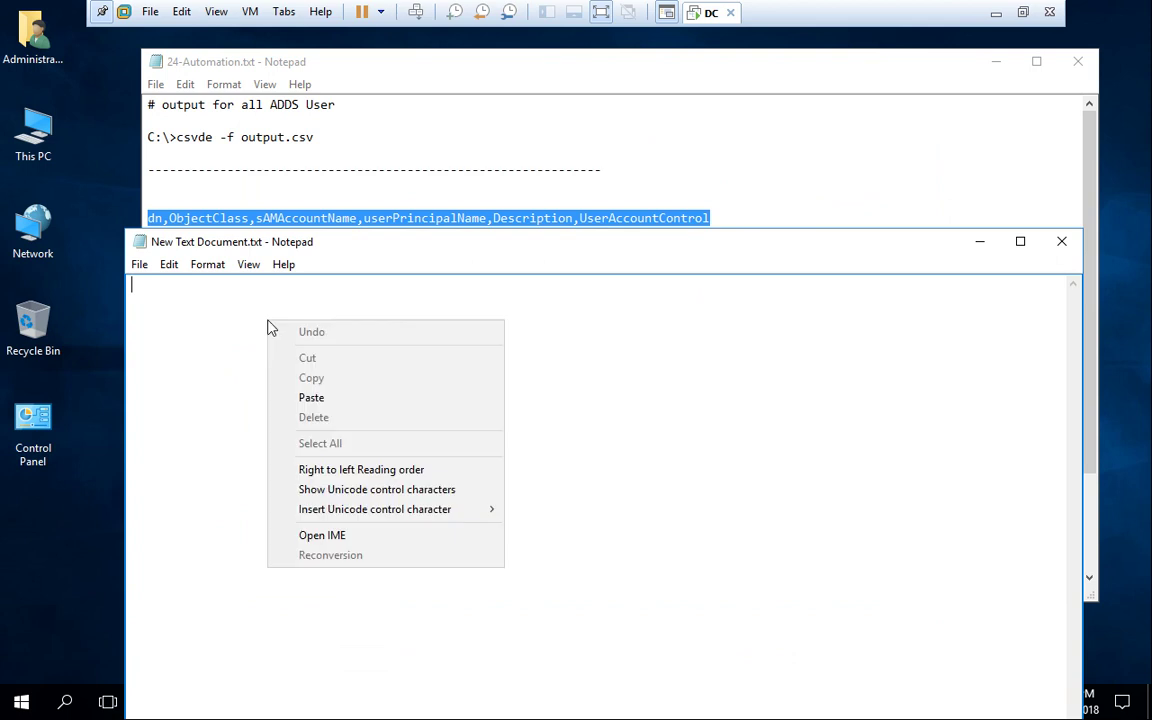
left_click(334, 397)
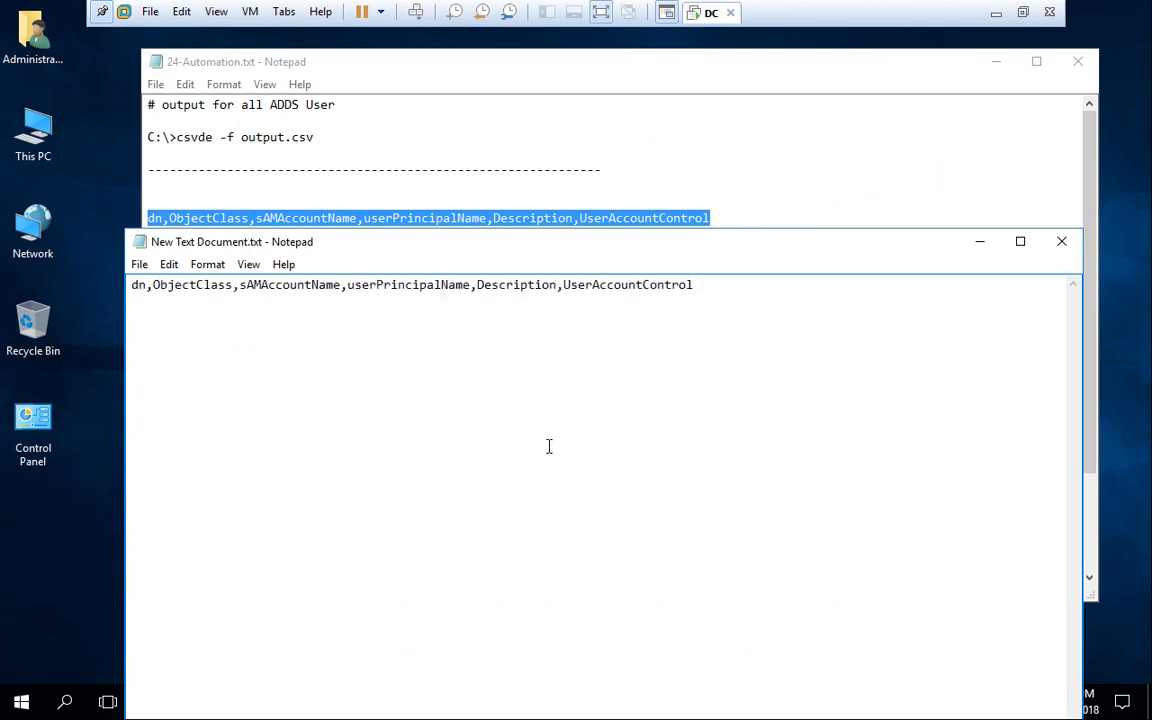
key("Return")
type("\"")
type("\"")
type("\"")
type(",")
- Copy the sample user record line from the 24-Automation notes
left_click(438, 100)
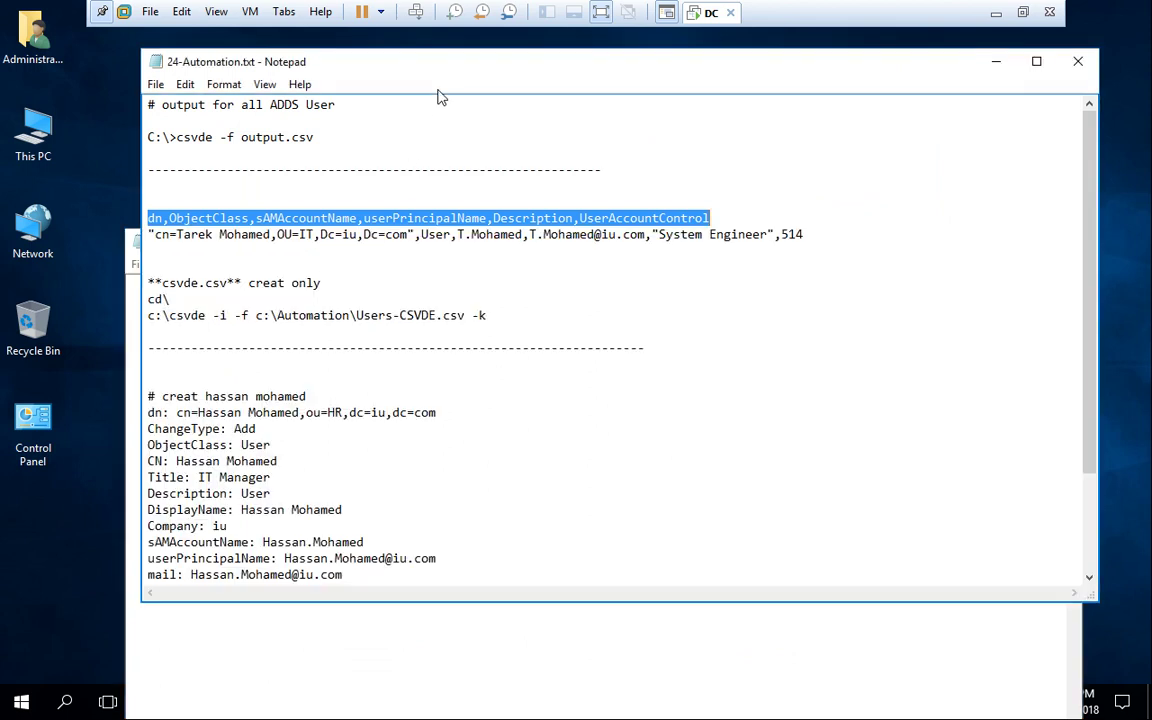
mouse_move(151, 234)
left_mouse_down()
mouse_move(800, 236)
mouse_move(470, 234)
mouse_move(360, 248)
mouse_move(150, 236)
left_mouse_up()
right_click(151, 236)
left_click(175, 291)
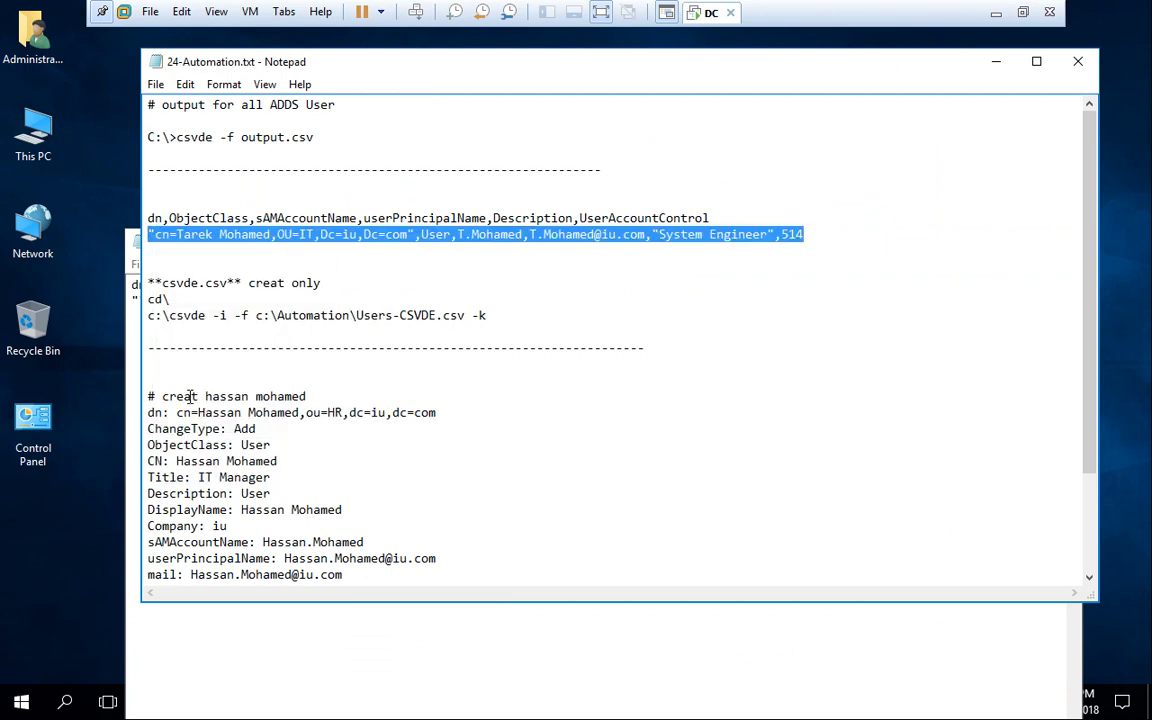
left_click(240, 655)
- Paste the user record over the placeholder, then highlight the DN, ObjectClass field and User value
left_click_drag(154, 300, 116, 298)
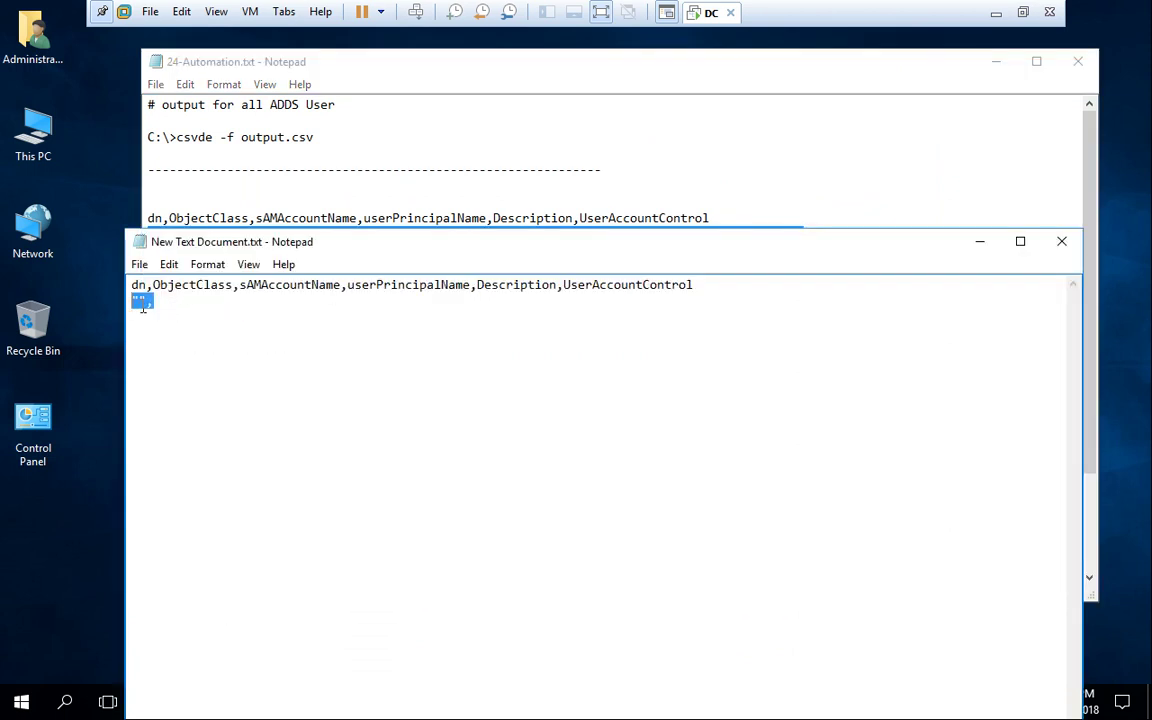
right_click(141, 302)
left_click(184, 380)
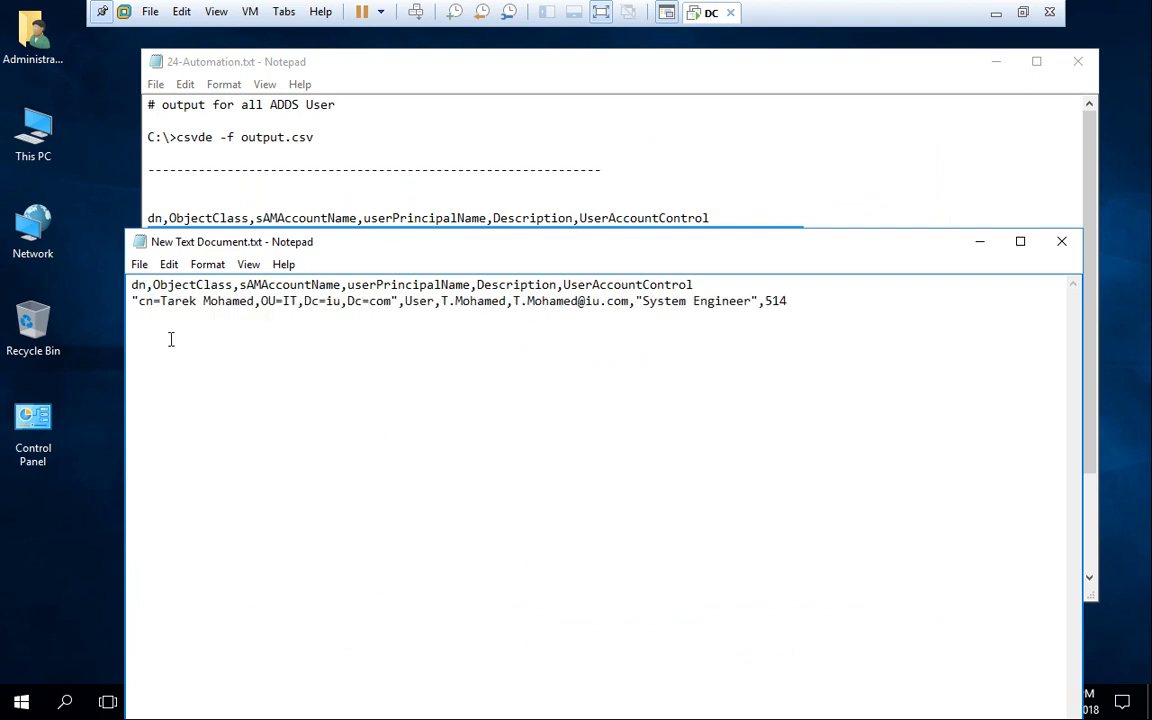
left_click_drag(138, 287, 398, 303)
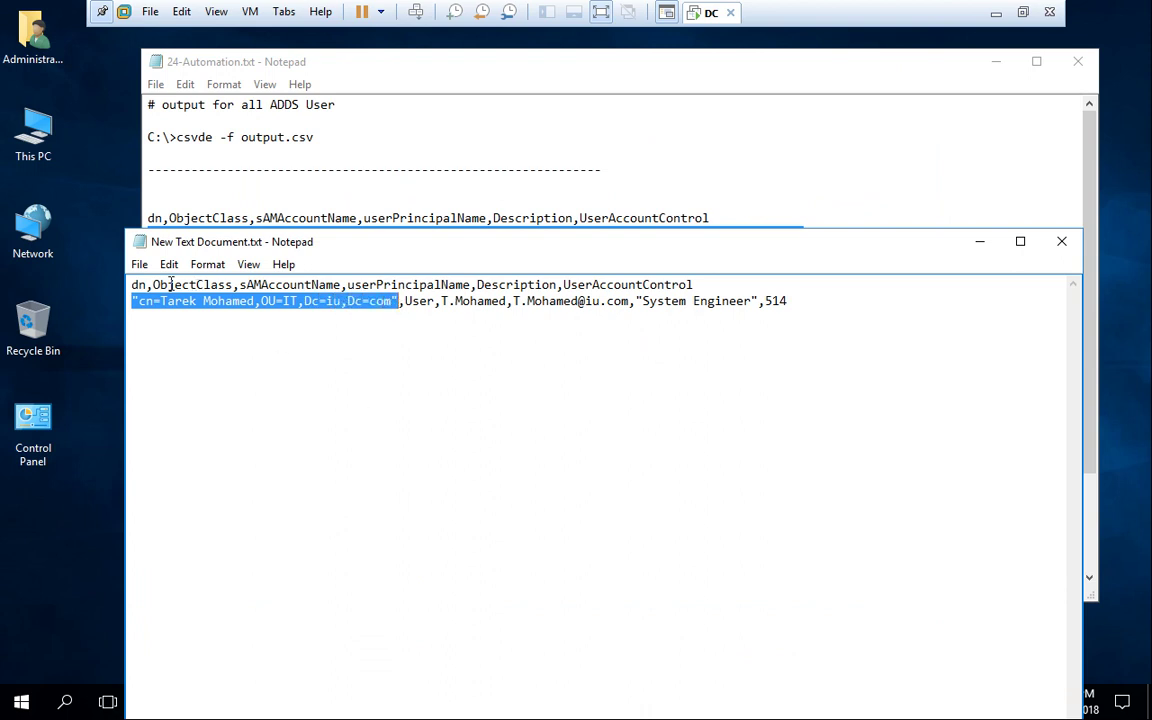
left_click_drag(153, 285, 198, 285)
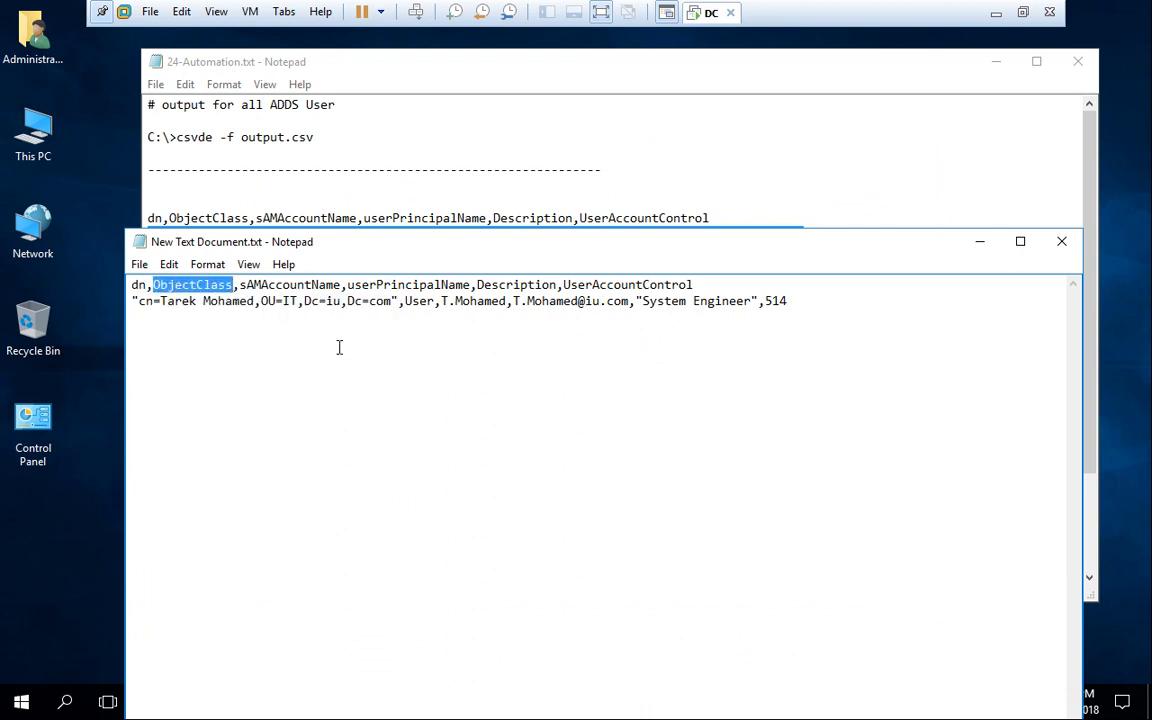
left_click(406, 301)
double_click(410, 301)
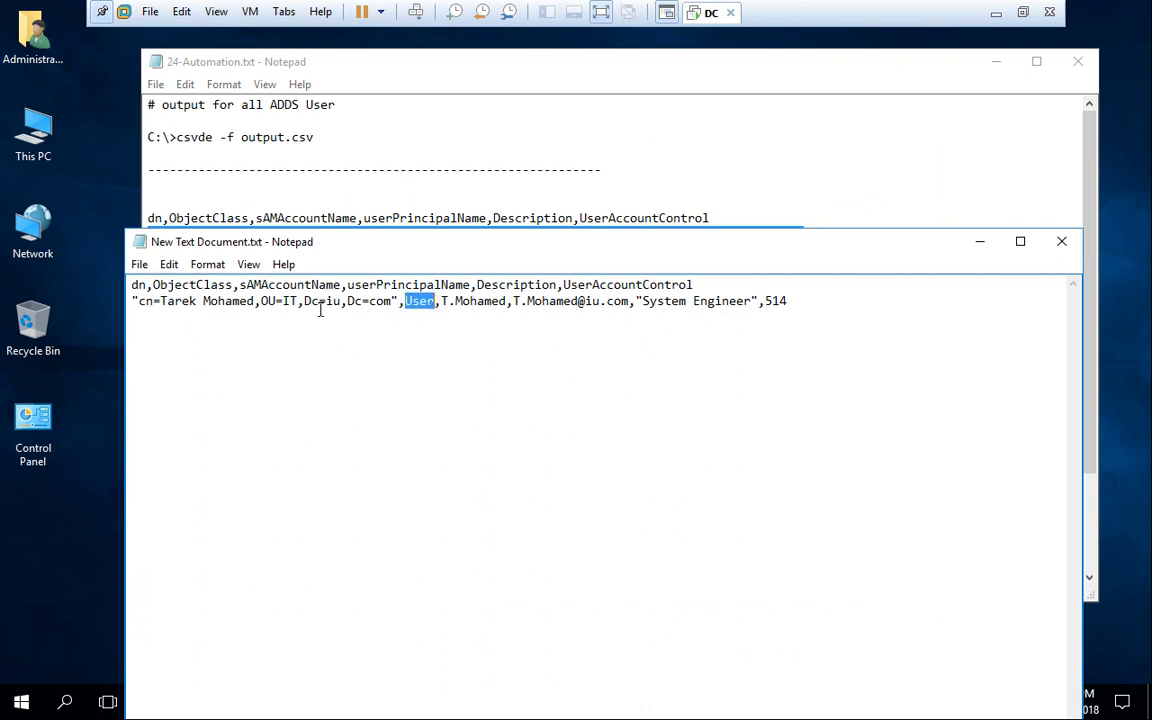
- Highlight the sAMAccountName, userPrincipalName, Description and UserAccountControl fields with their values, including 'System Engineer'
left_click_drag(242, 285, 344, 287)
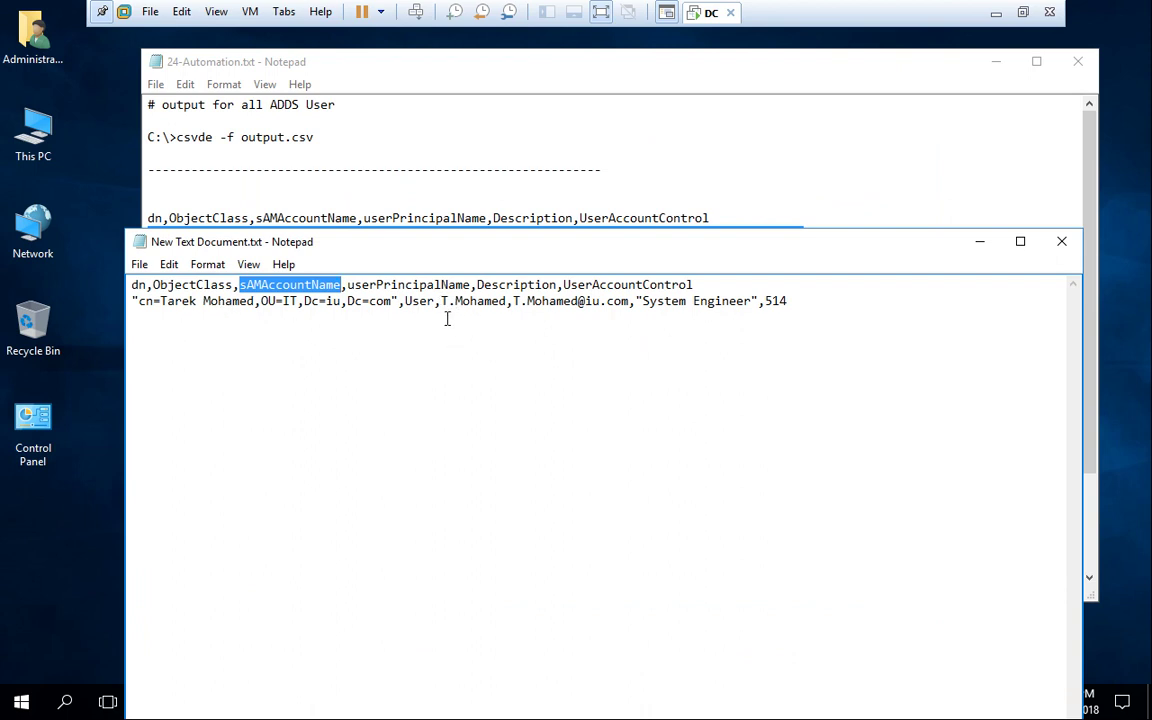
left_click_drag(441, 301, 508, 302)
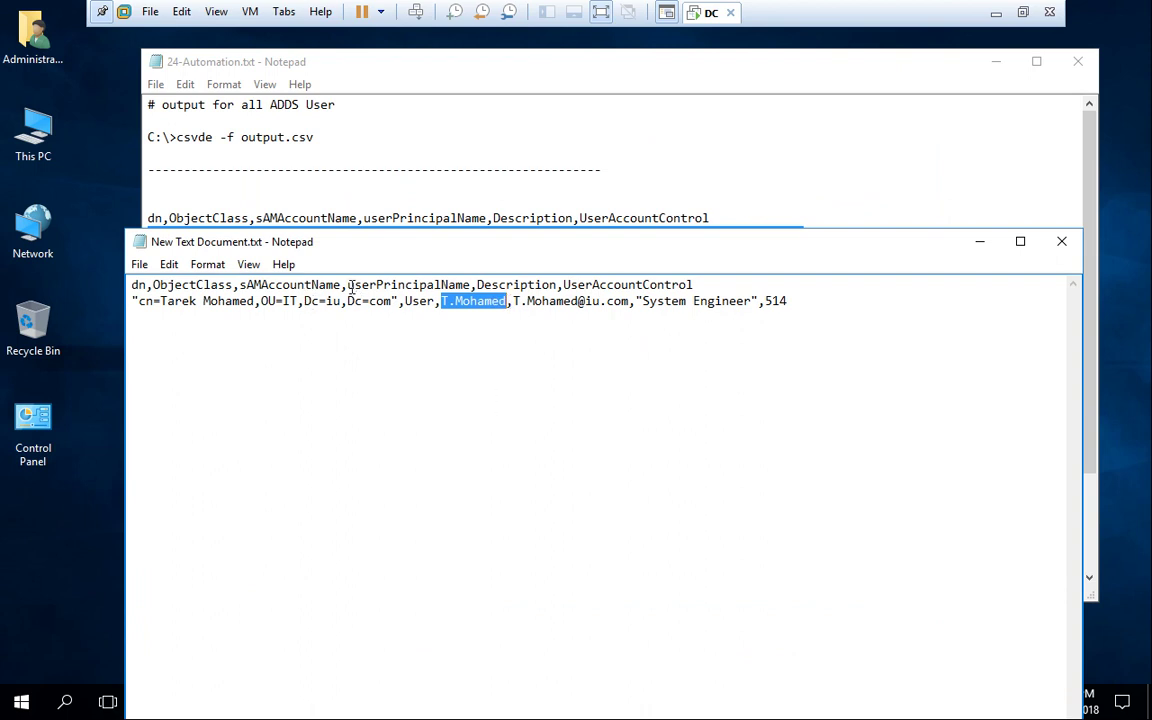
left_click_drag(347, 285, 474, 286)
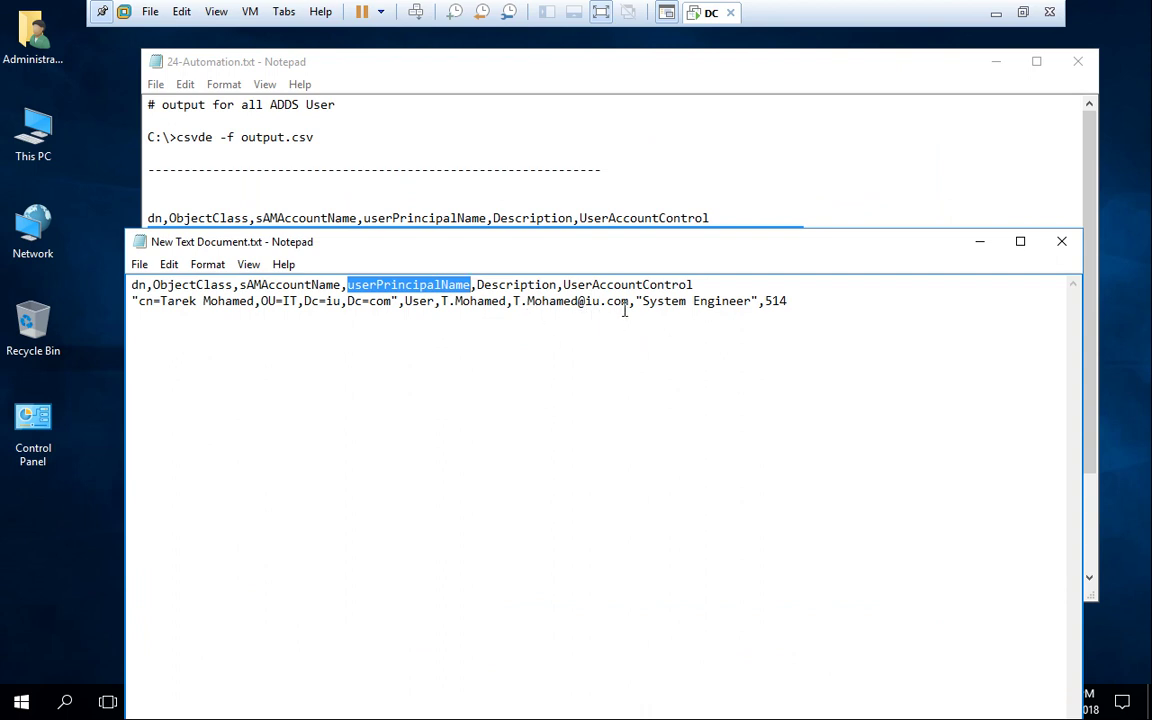
left_click_drag(477, 285, 557, 286)
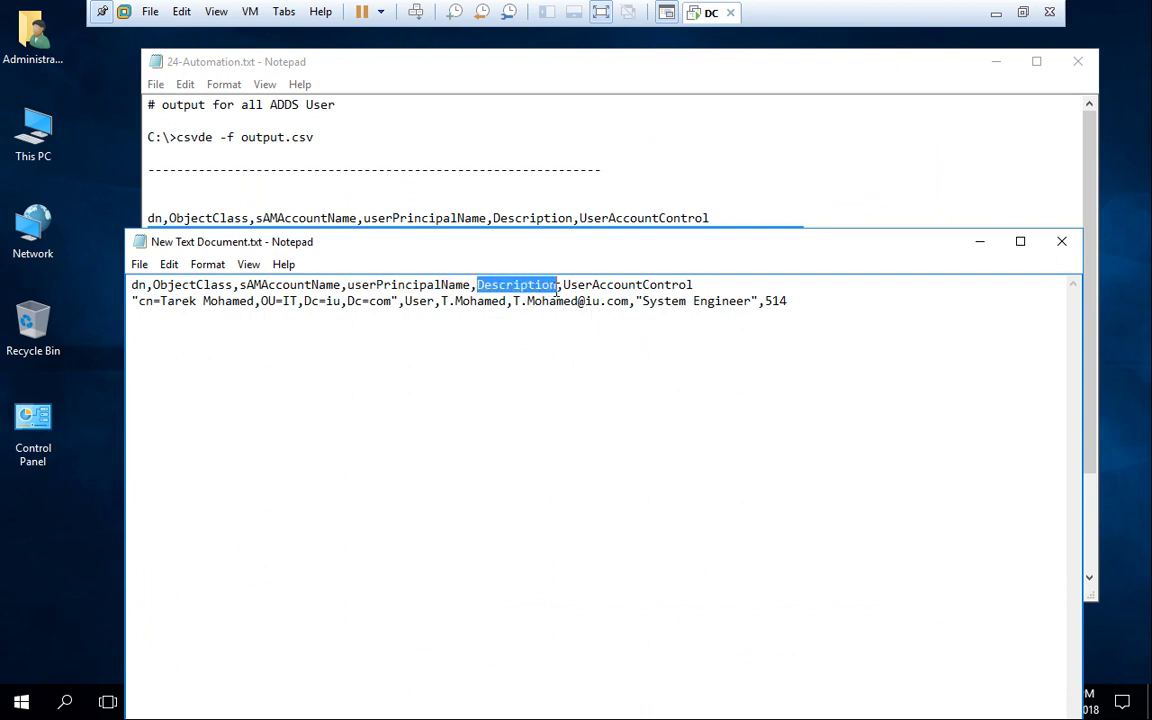
left_click_drag(636, 304, 688, 303)
left_click(689, 304)
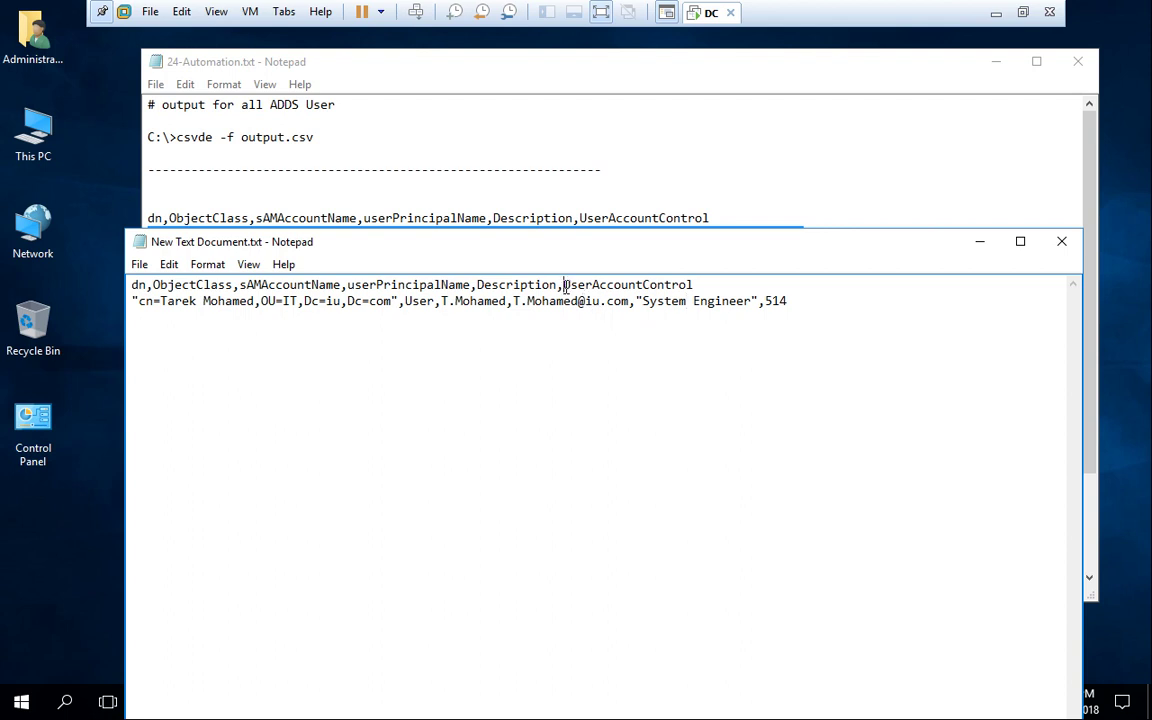
left_click_drag(563, 285, 694, 285)
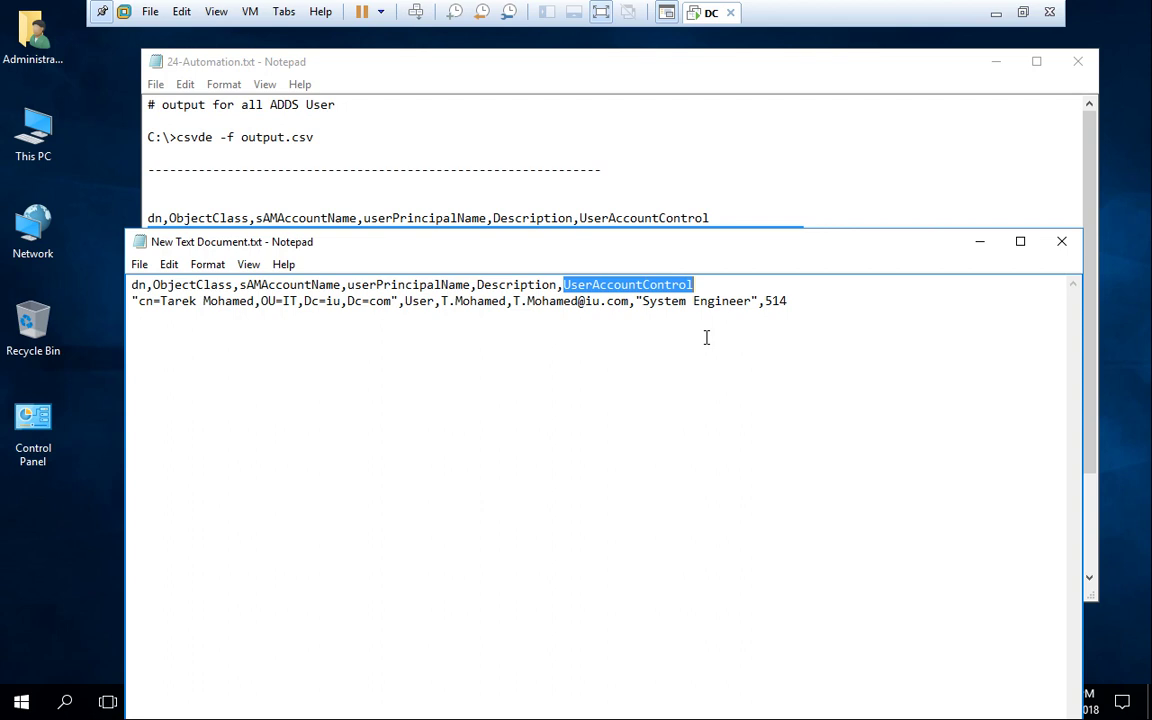
left_click(793, 302)
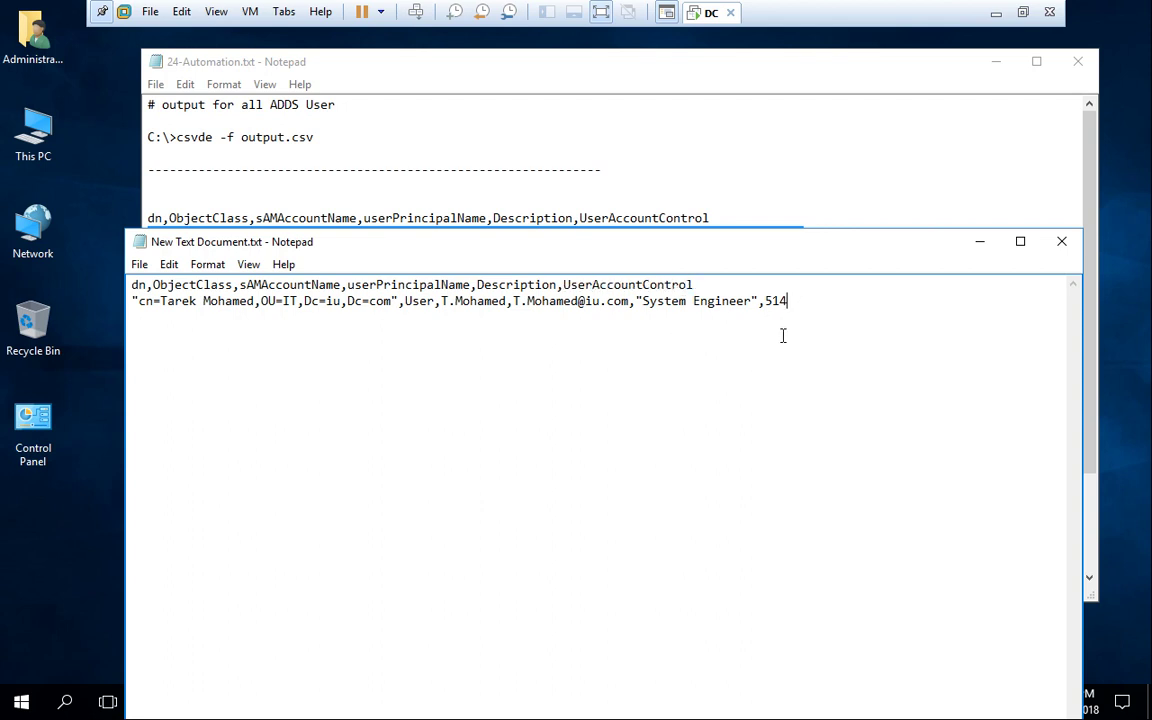
key("Return")
type("hvjhbvjdf")
type("kjfgnhjkfg")
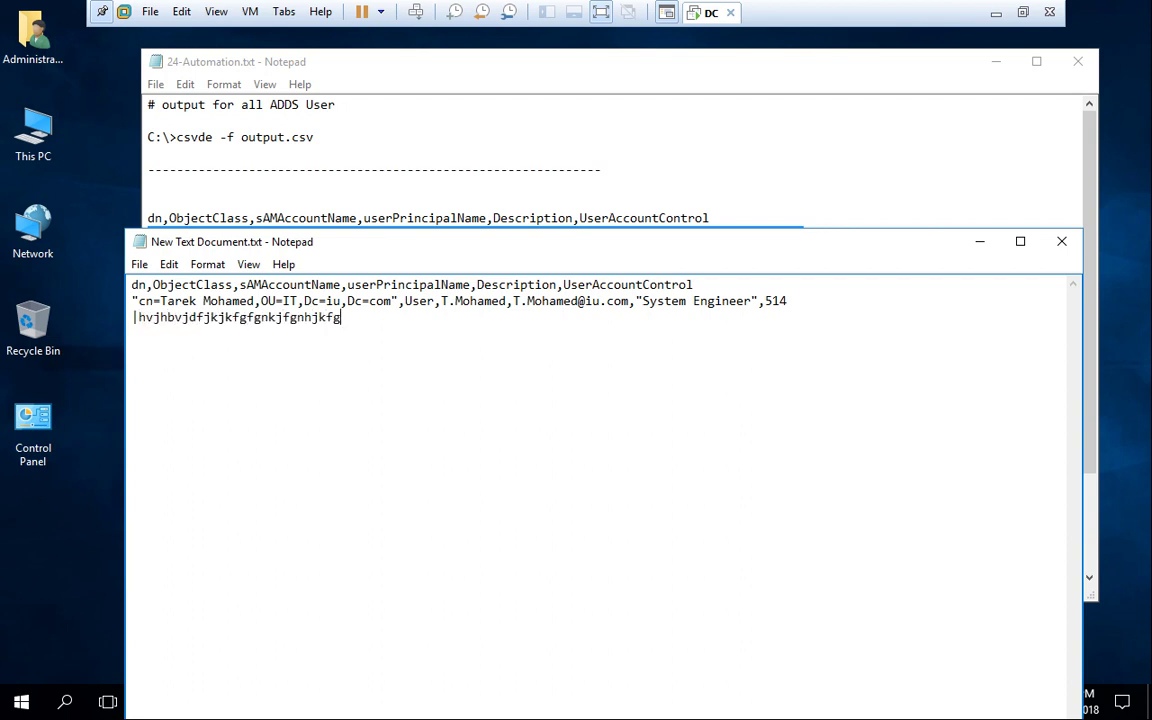
type("\".user,vfjfvbjds")
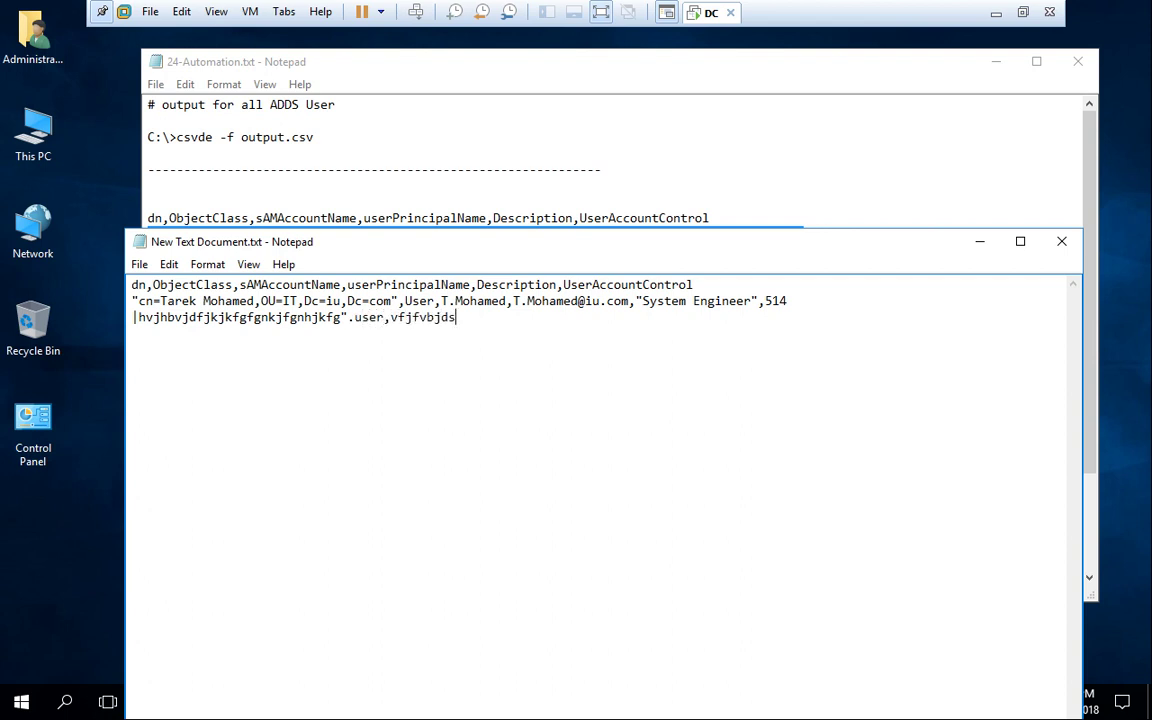
type("gj,jasgdsfjh")
key("BackSpace")
key("BackSpace")
key("BackSpace")
key("BackSpace")
key("BackSpace")
key("BackSpace")
key("BackSpace")
key("BackSpace")
key("BackSpace")
key("BackSpace")
key("BackSpace")
key("BackSpace")
key("BackSpace")
key("BackSpace")
key("BackSpace")
key("BackSpace")
key("BackSpace")
key("BackSpace")
key("BackSpace")
key("BackSpace")
key("BackSpace")
key("BackSpace")
key("BackSpace")
key("BackSpace")
key("BackSpace")
key("BackSpace")
key("BackSpace")
key("BackSpace")
key("BackSpace")
key("BackSpace")
key("BackSpace")
key("BackSpace")
key("BackSpace")
key("BackSpace")
key("BackSpace")
key("BackSpace")
key("BackSpace")
key("BackSpace")
key("BackSpace")
key("BackSpace")
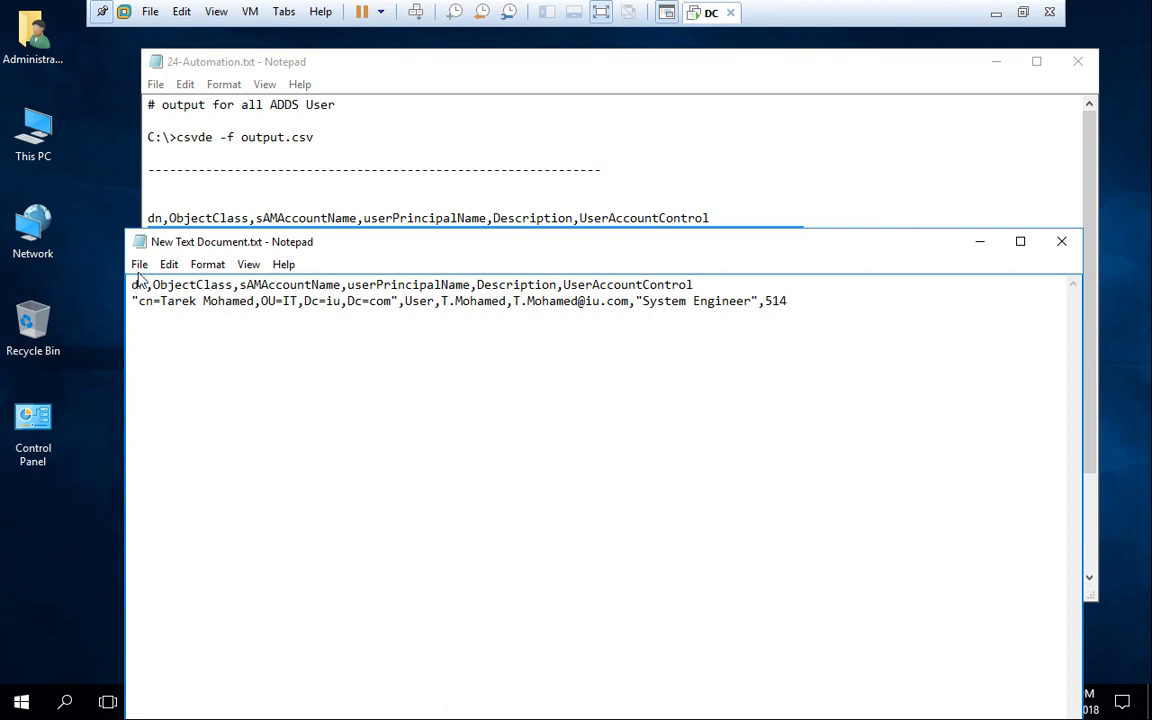
left_click(406, 124)
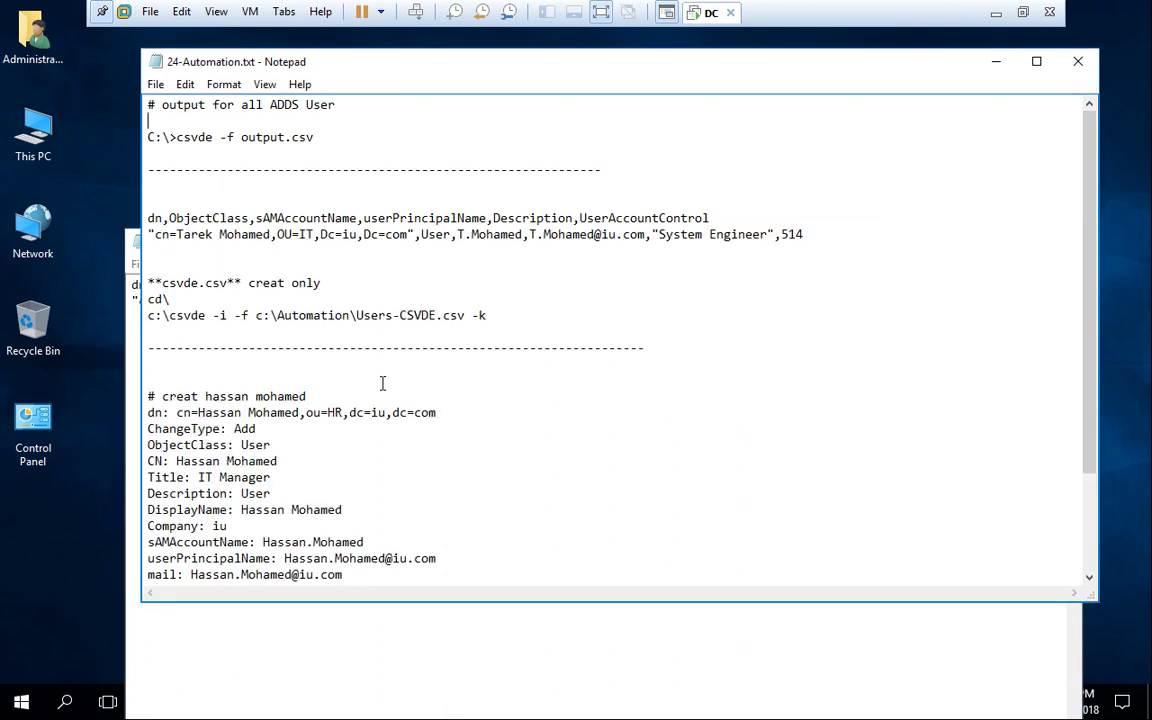
scroll(258, 412, "down", 3)
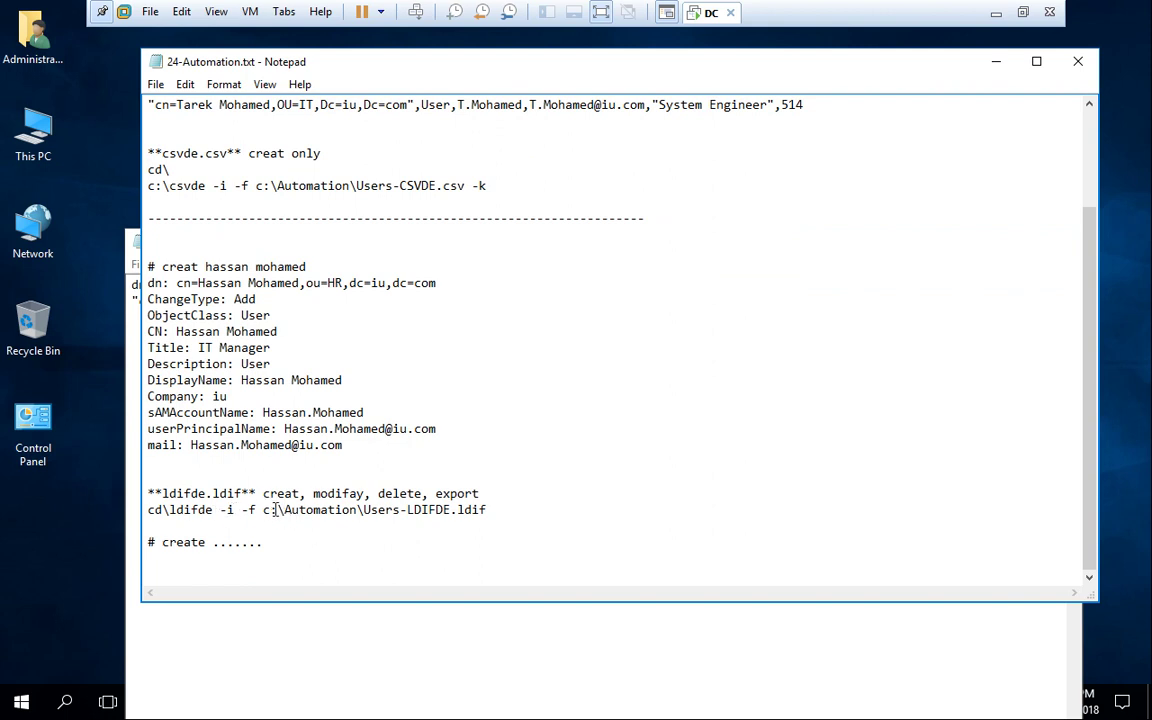
left_click_drag(262, 493, 493, 500)
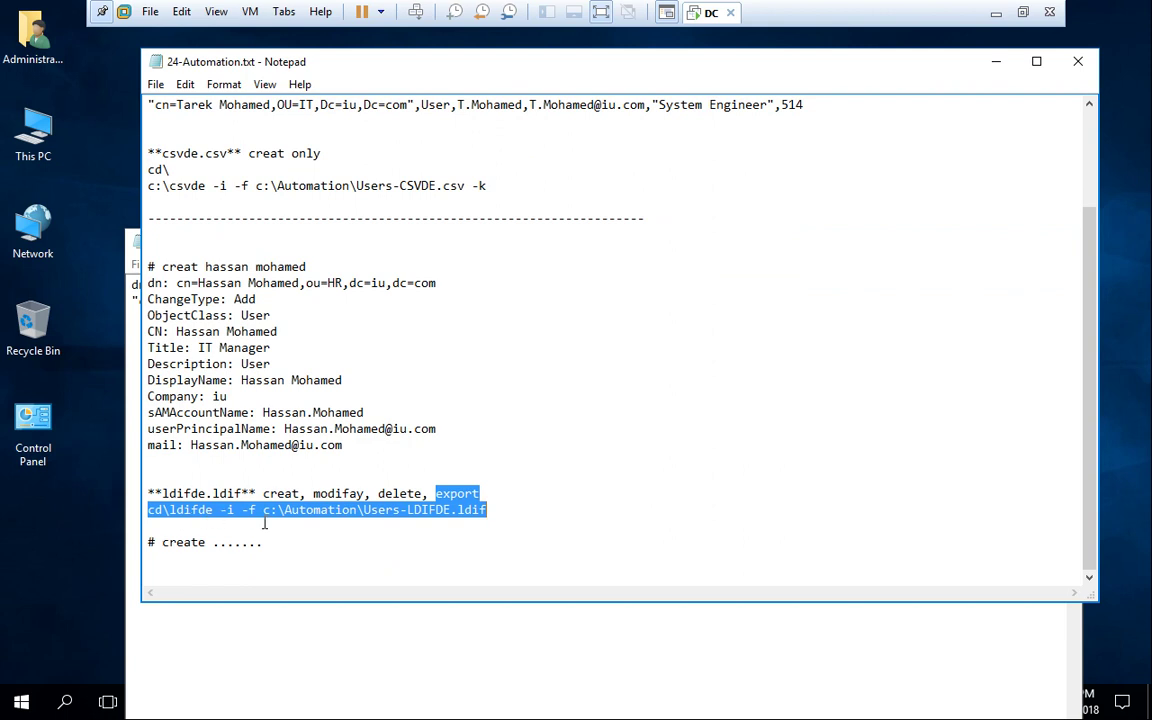
scroll(262, 300, "up", 3)
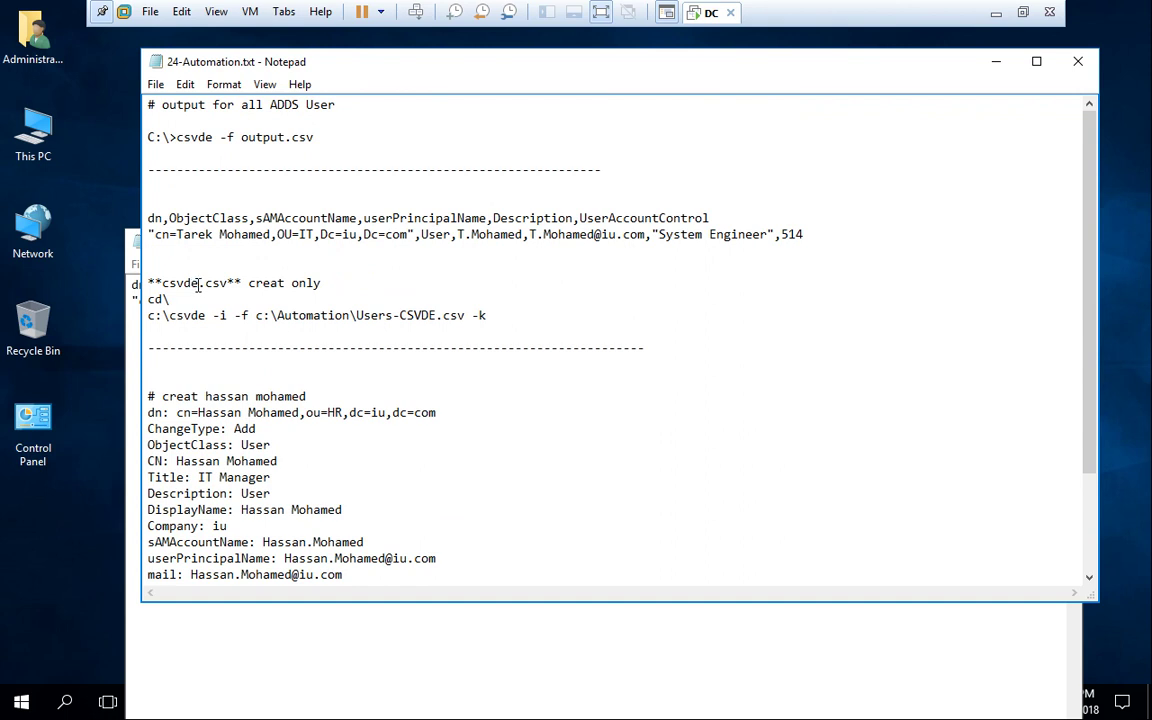
scroll(206, 470, "down", 3)
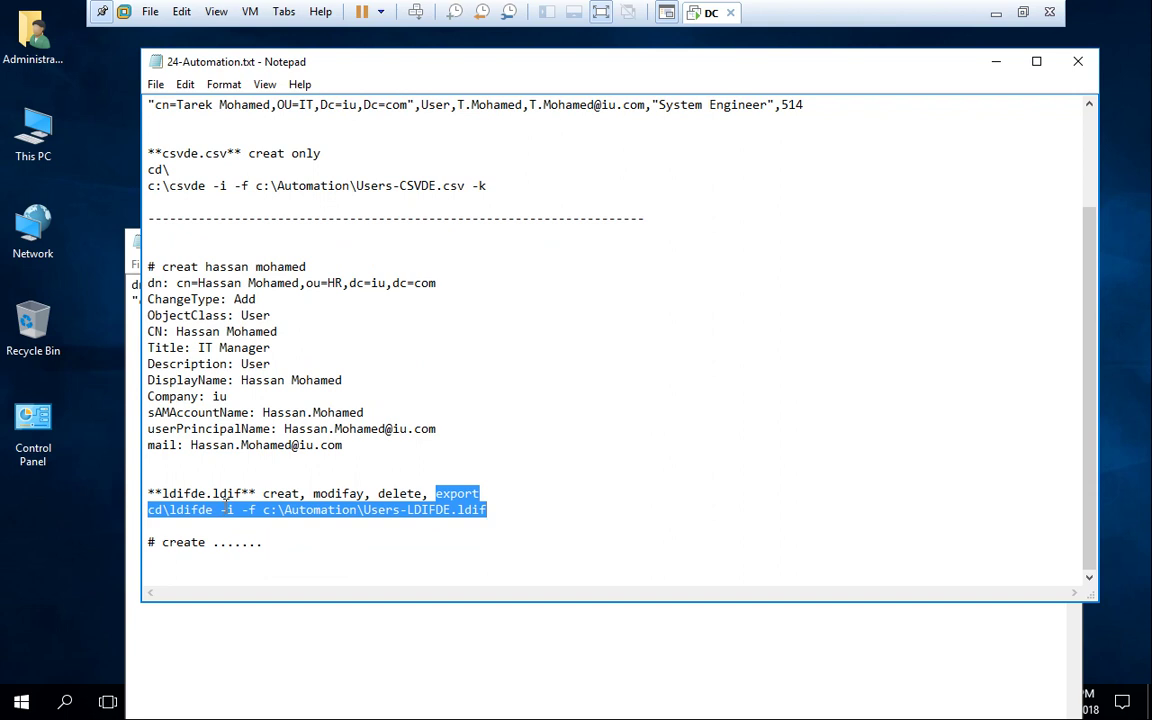
scroll(228, 498, "up", 3)
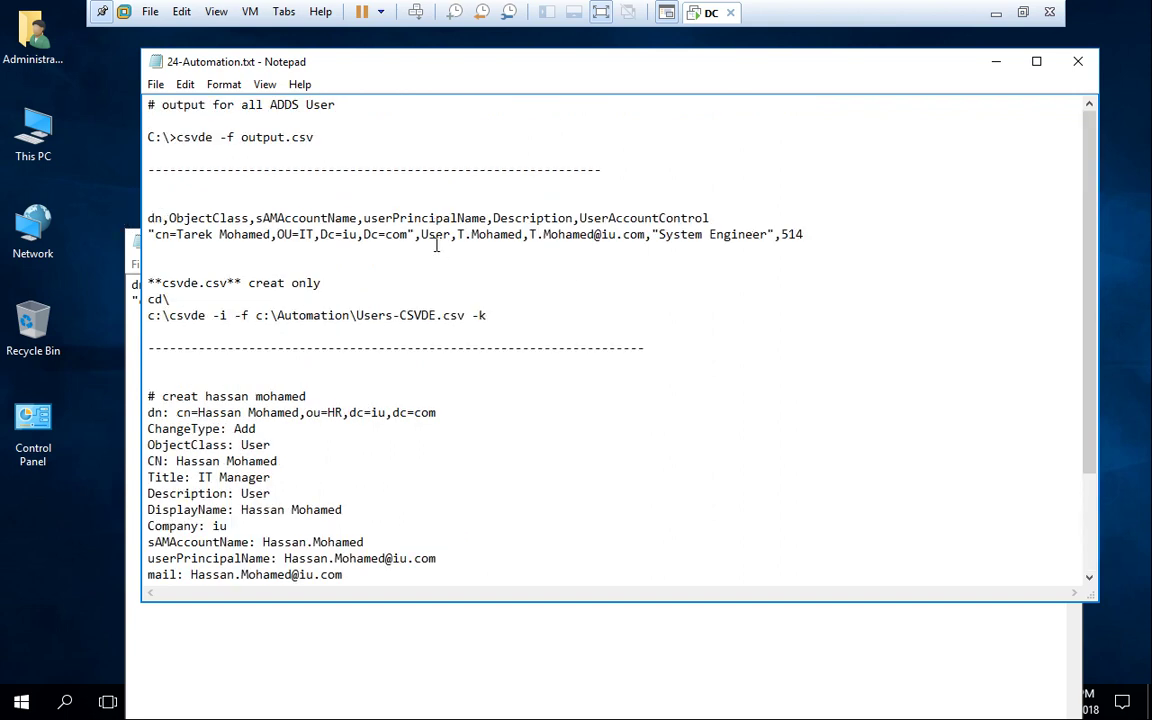
scroll(370, 484, "down", 2)
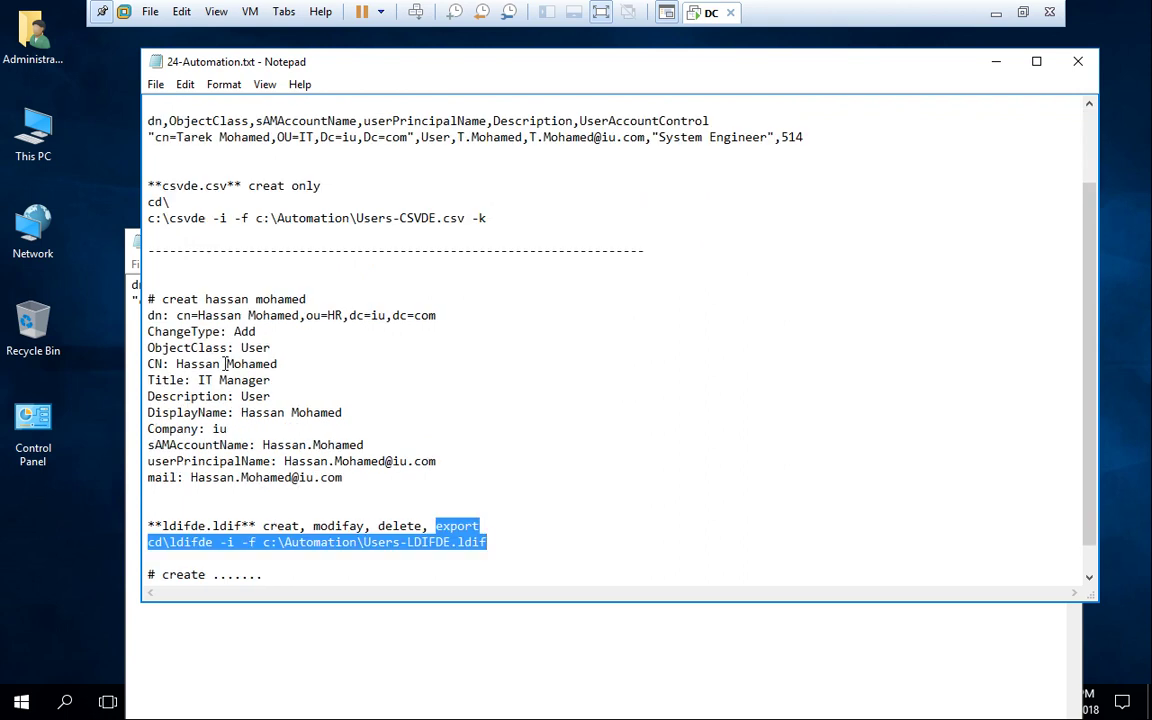
double_click(155, 315)
left_click_drag(176, 315, 430, 316)
left_click(219, 332)
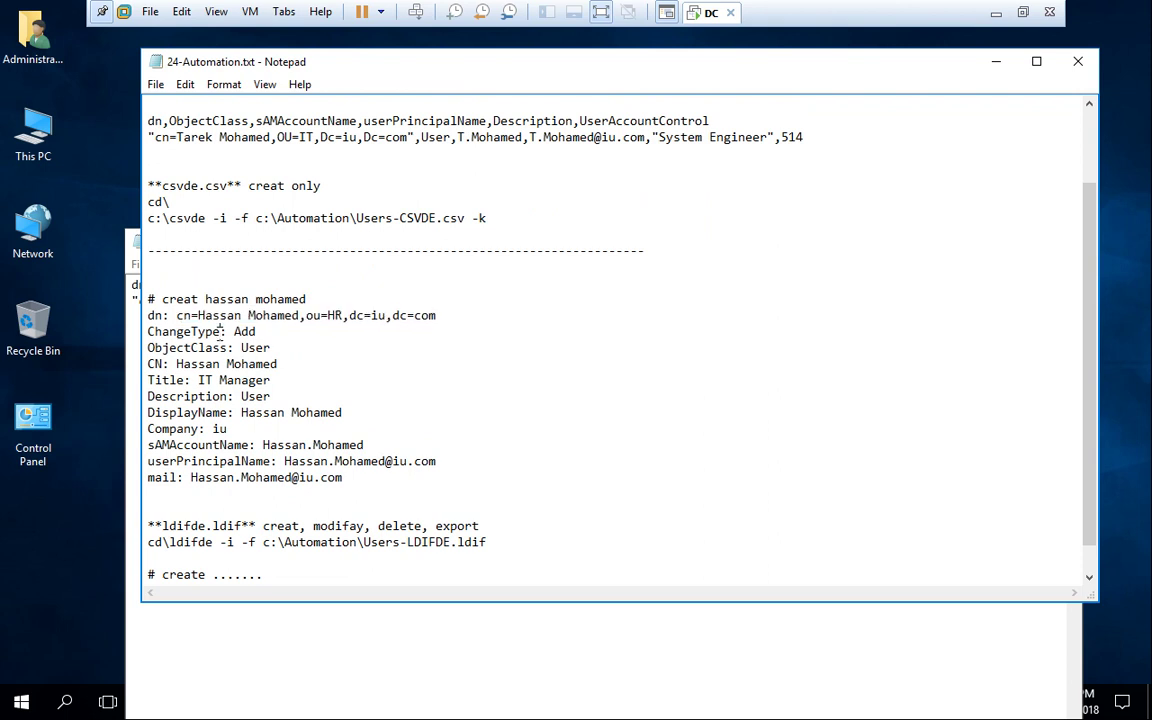
left_click_drag(221, 332, 149, 336)
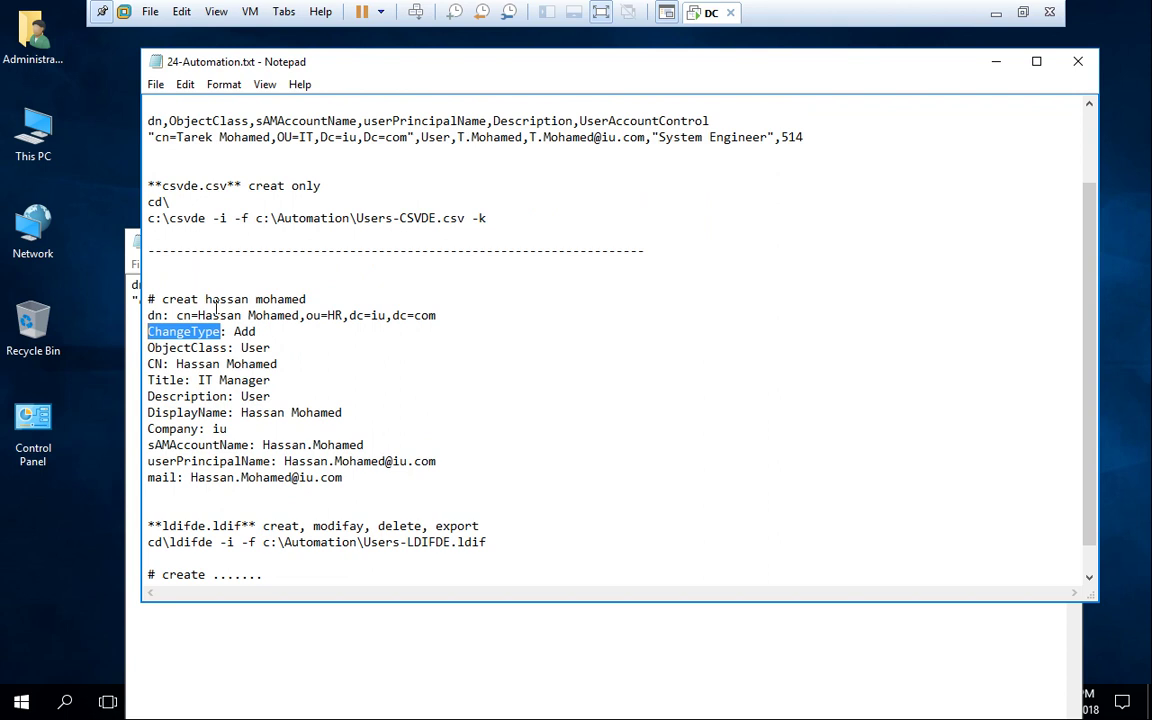
scroll(152, 218, "up", 2)
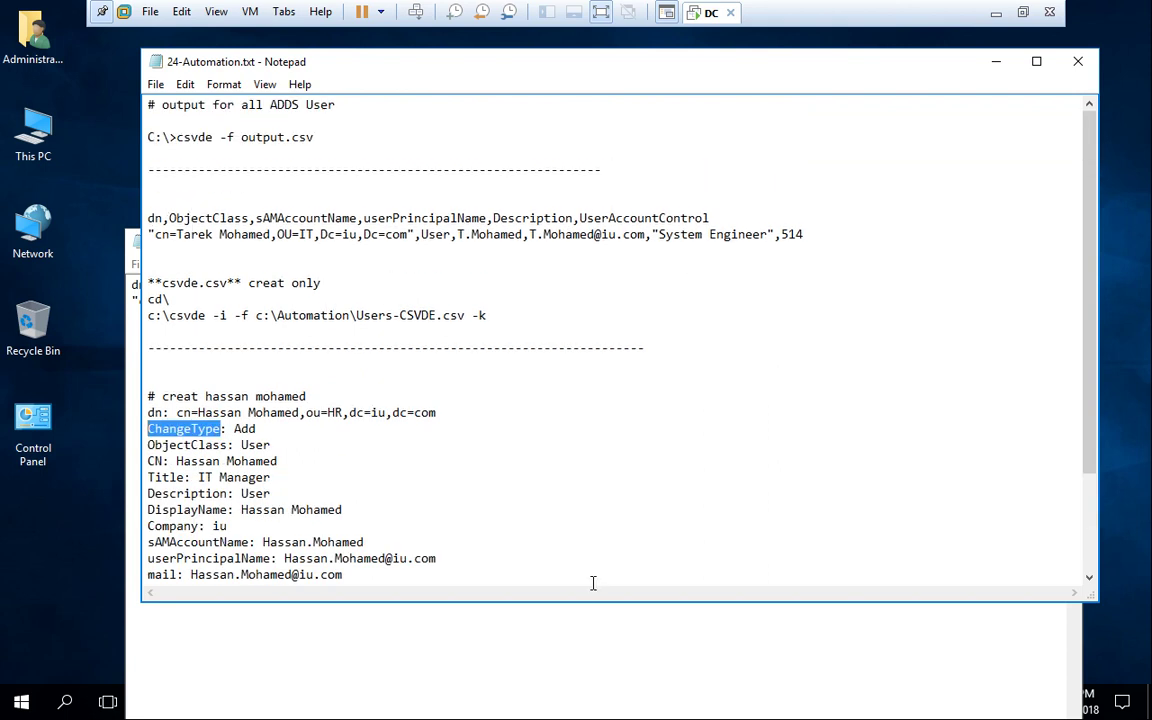
left_click(572, 625)
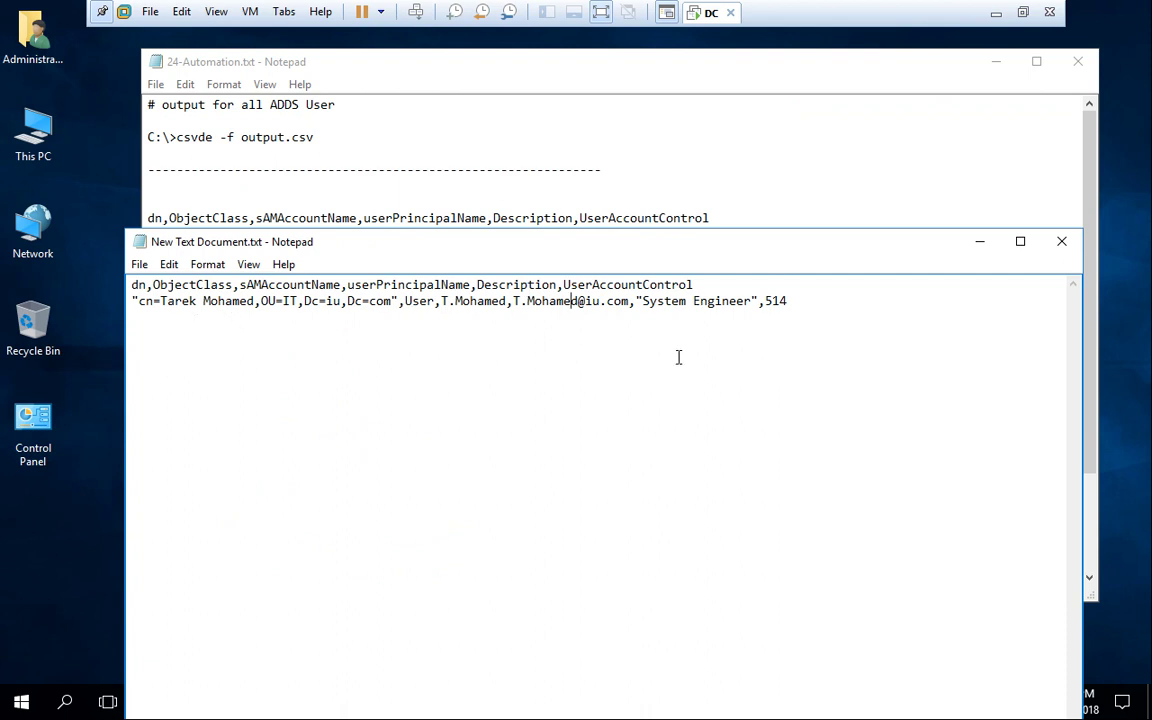
- Switch from the 24-Automation notes back to New Text Document and move its window up-left
left_click(611, 135)
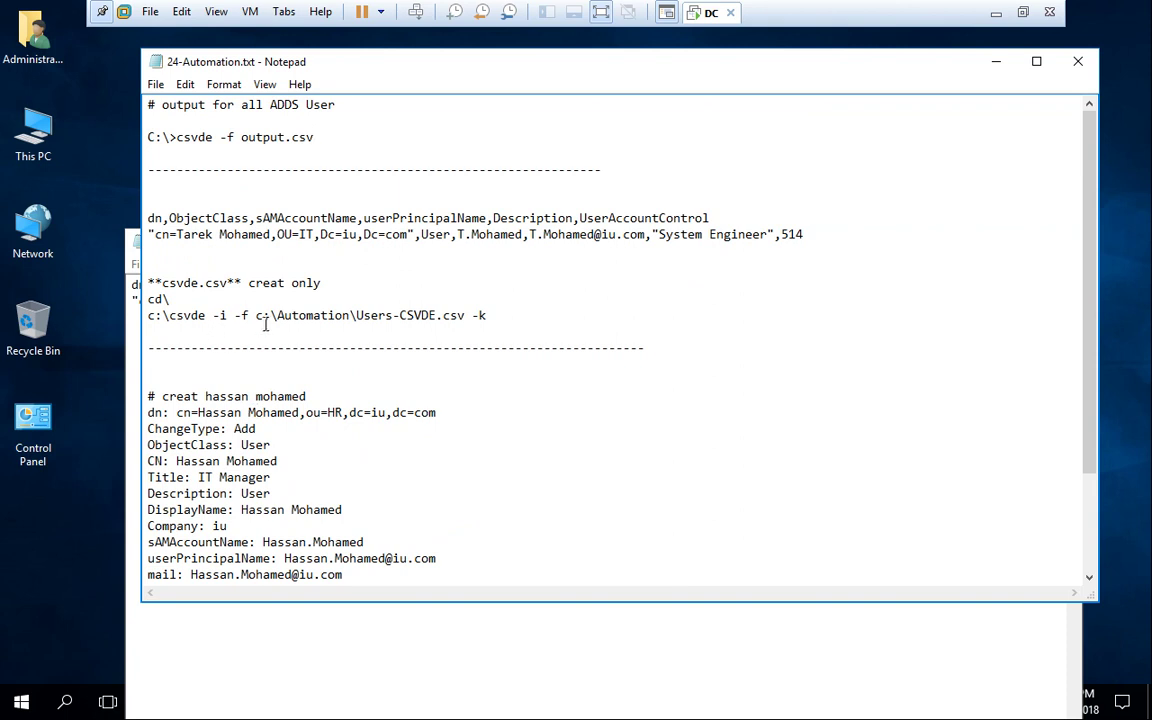
left_click(257, 648)
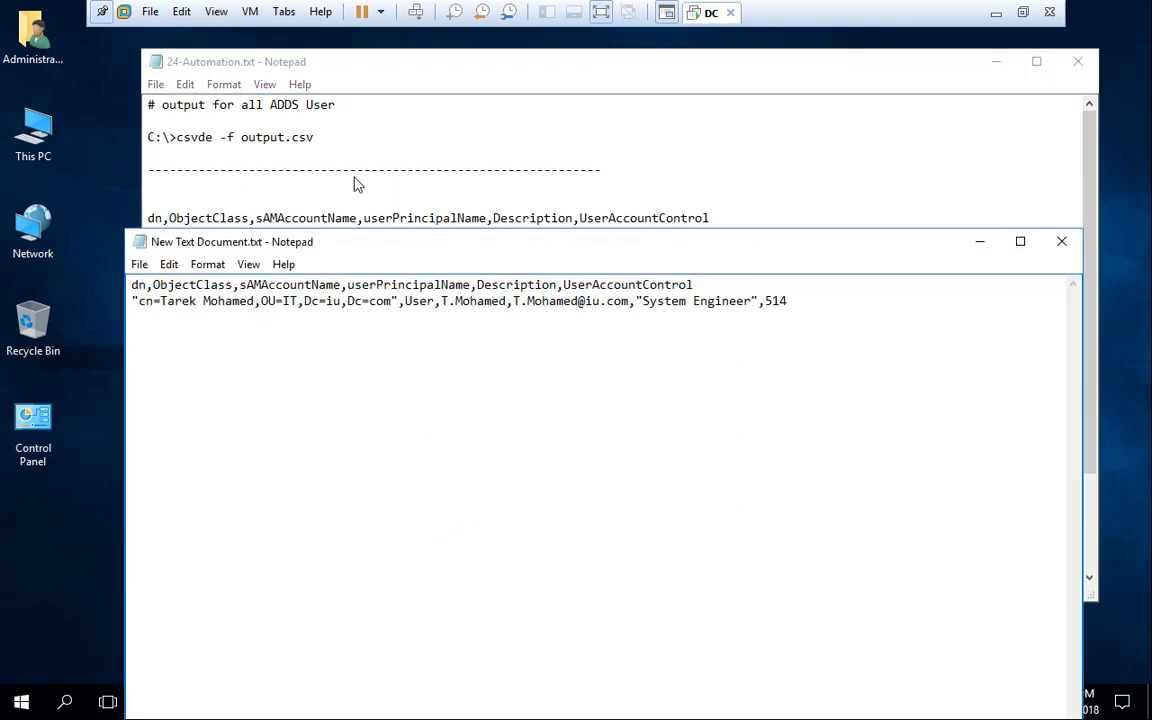
left_click_drag(352, 243, 303, 91)
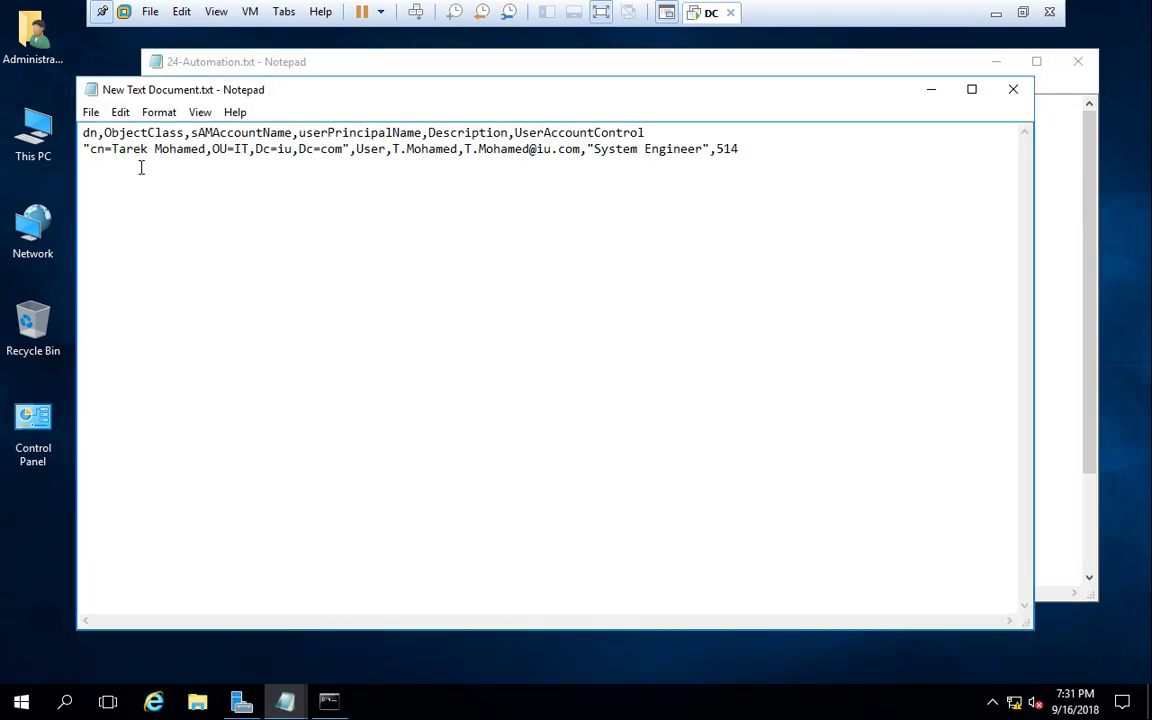
left_click(91, 112)
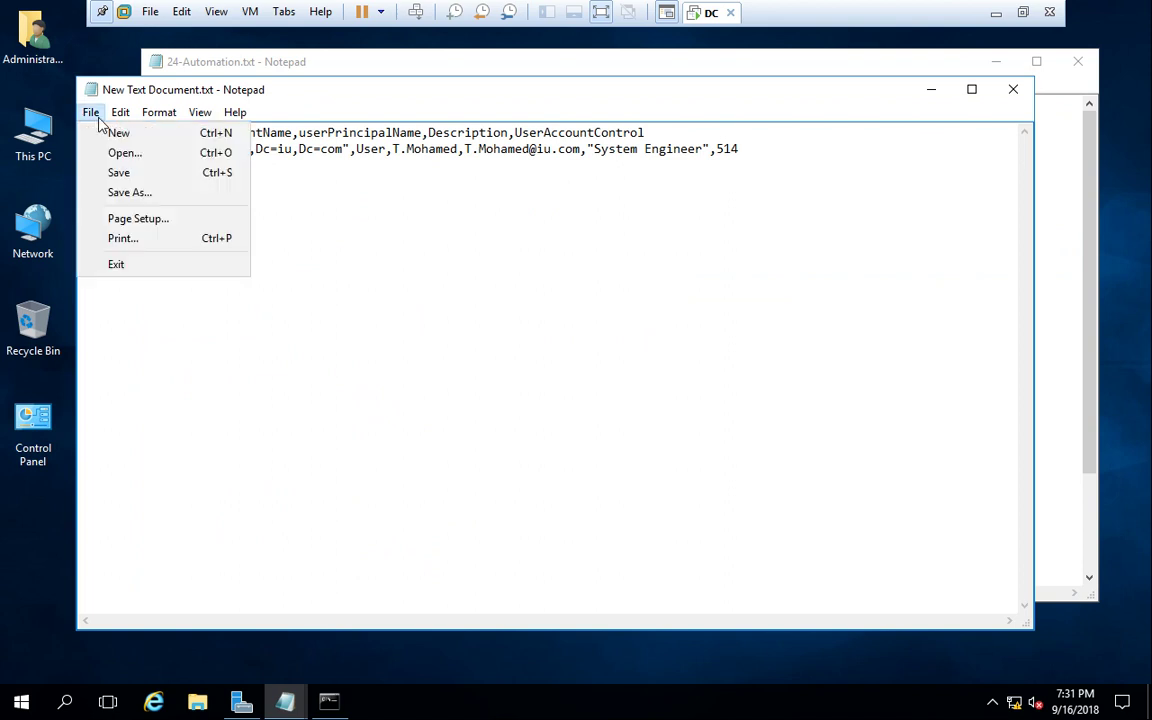
- Try Save As to the Desktop as Text Documents, declining replacement and cancelling
left_click(120, 193)
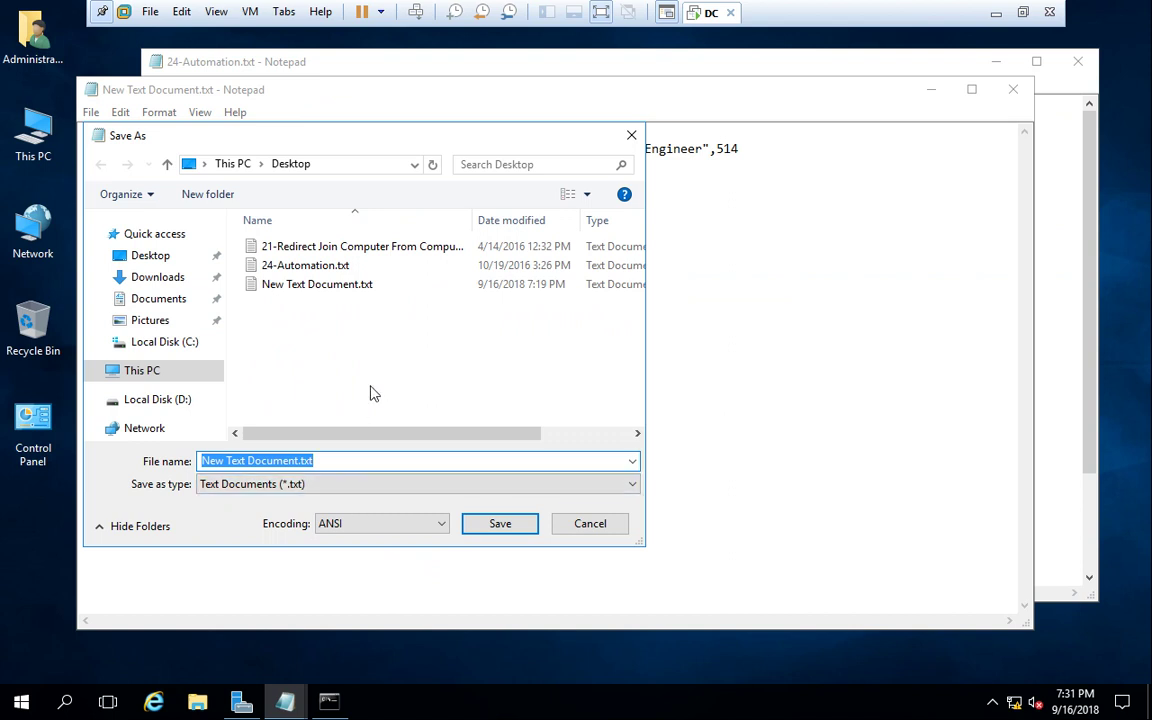
left_click(318, 484)
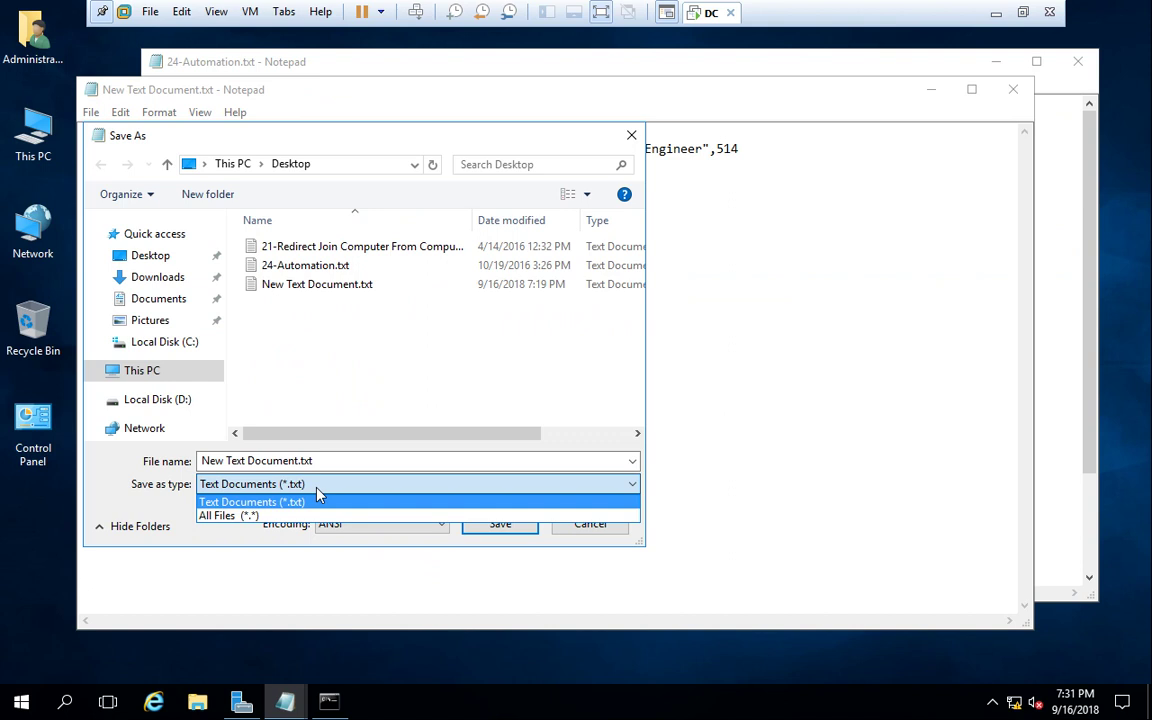
left_click(257, 543)
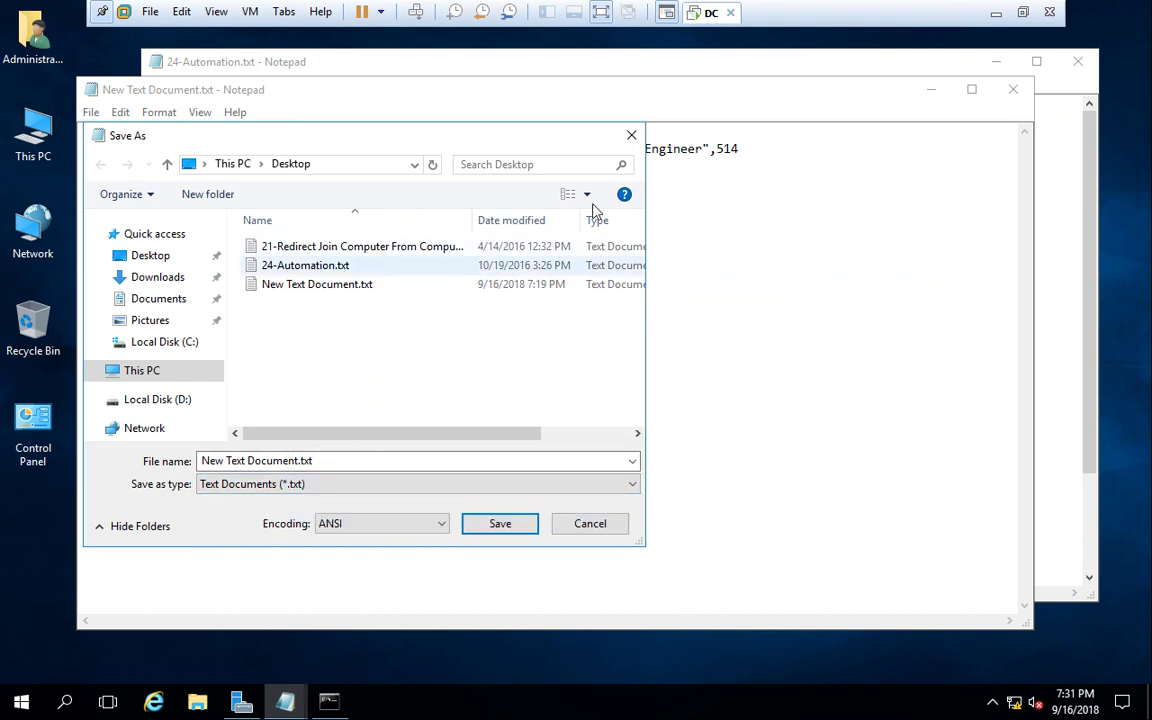
left_click(152, 256)
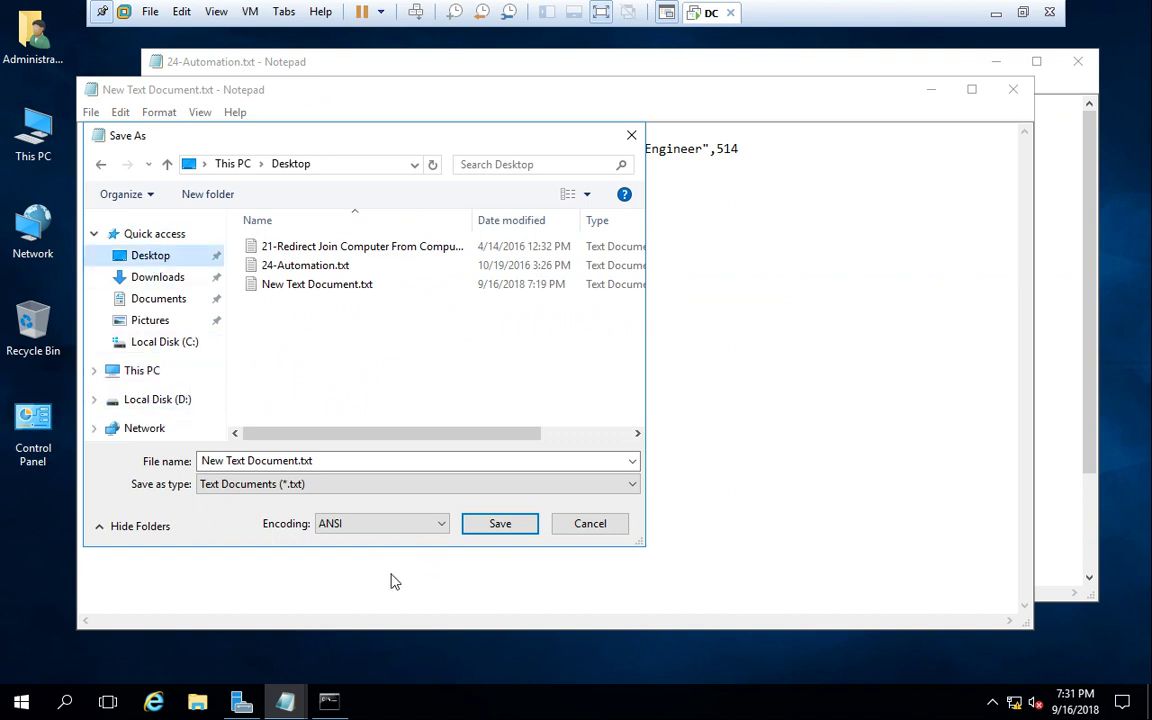
left_click(488, 526)
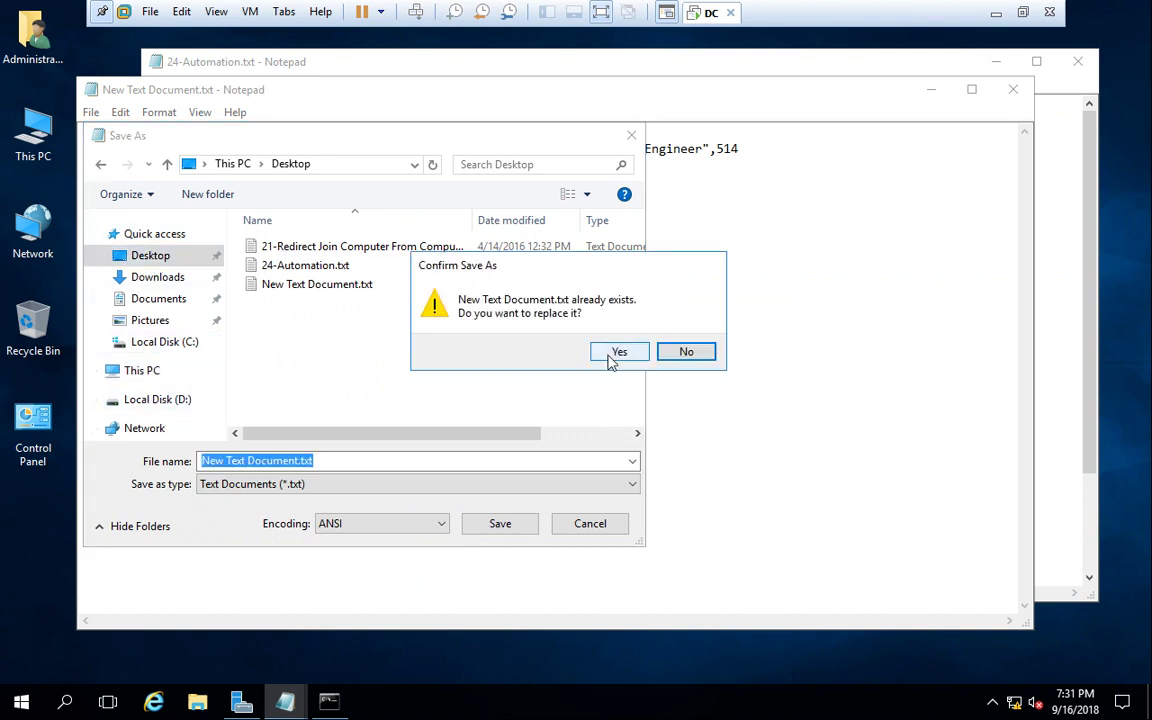
left_click(686, 355)
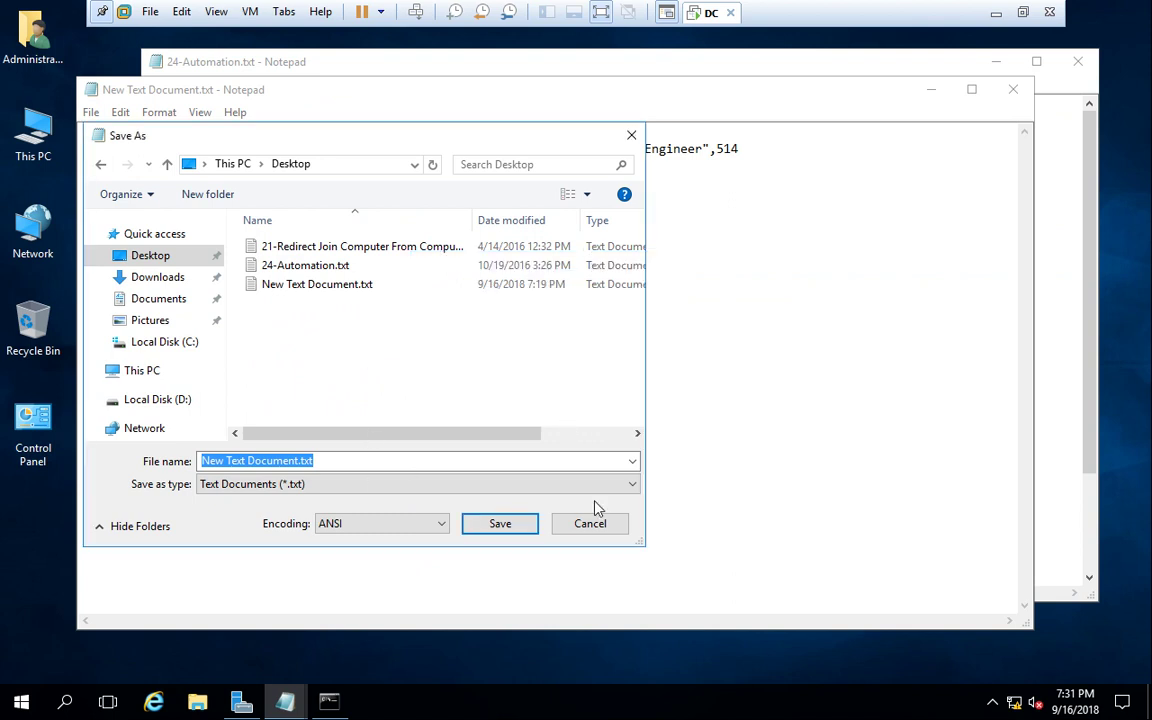
left_click(592, 522)
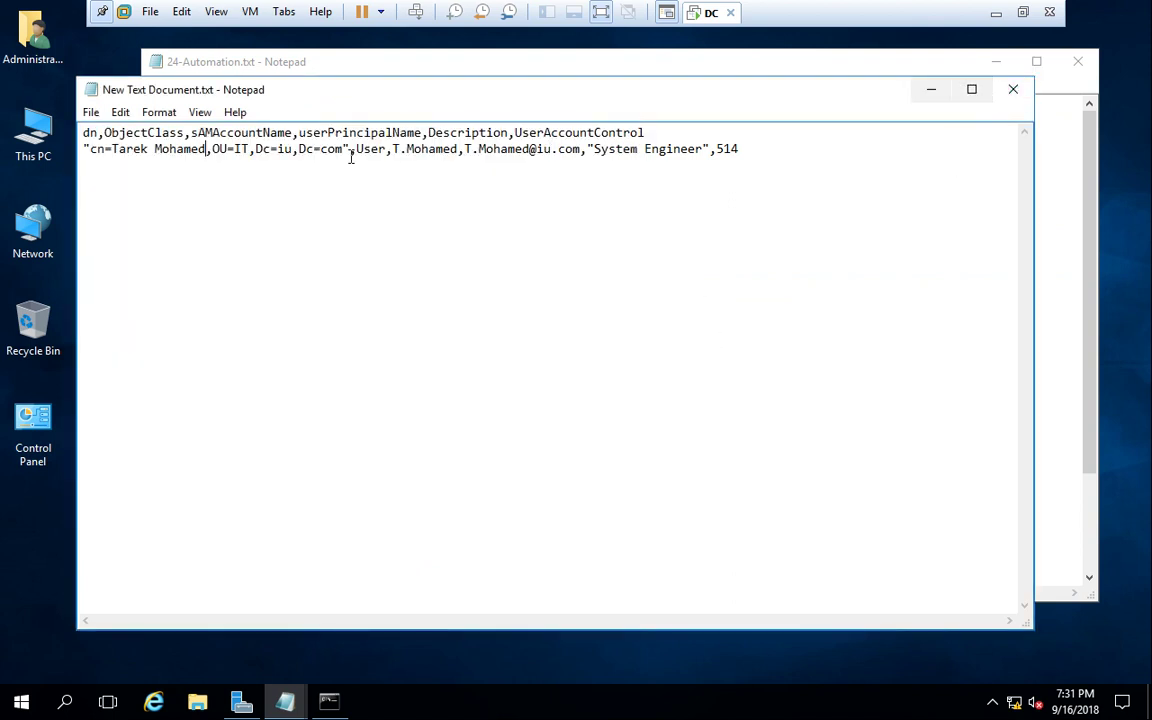
- Save New Text Document.txt under its current name and close it
left_click(90, 112)
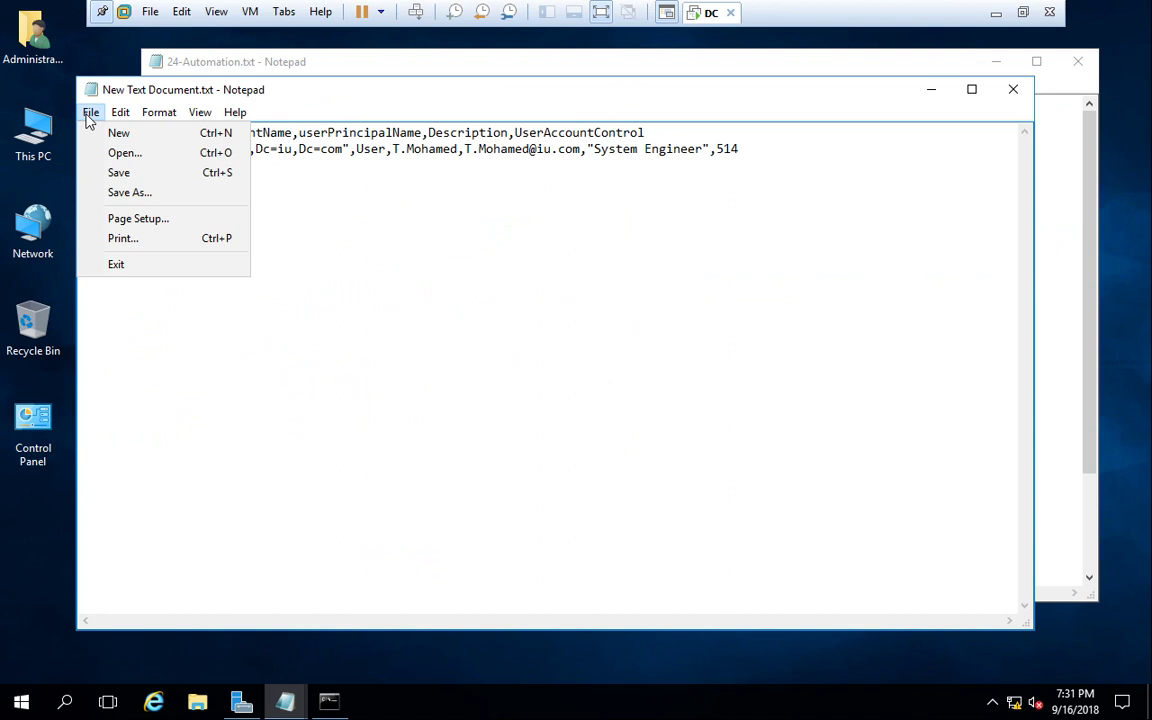
left_click(120, 172)
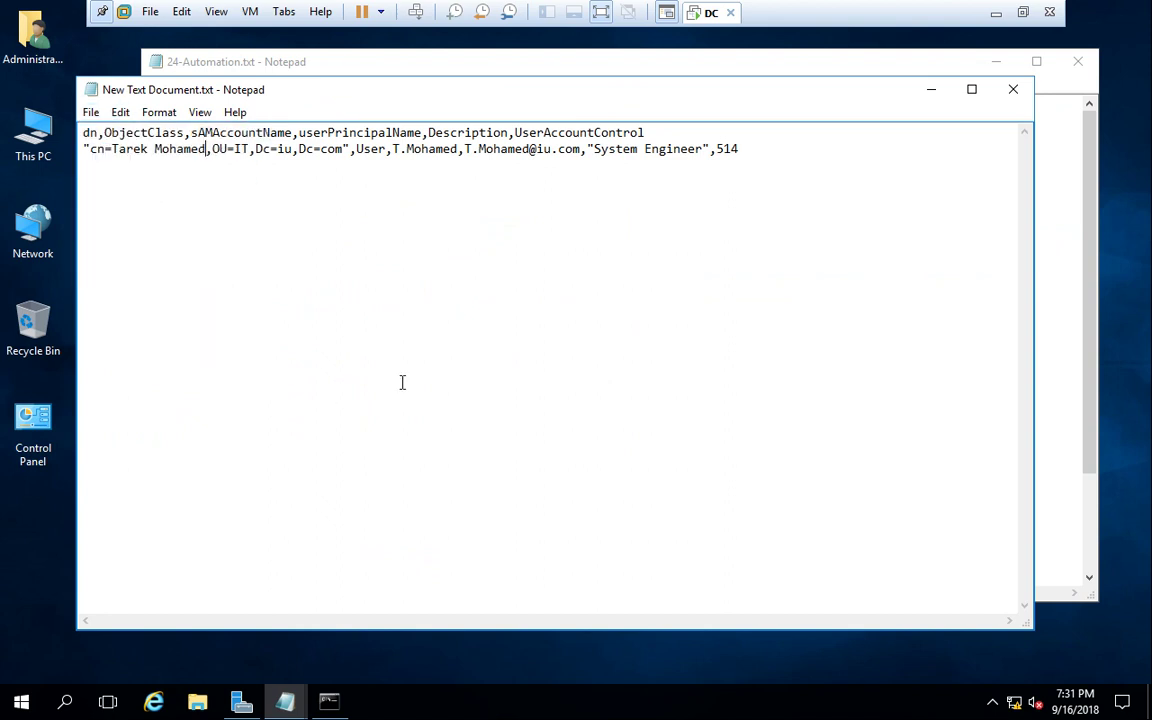
left_click(1012, 91)
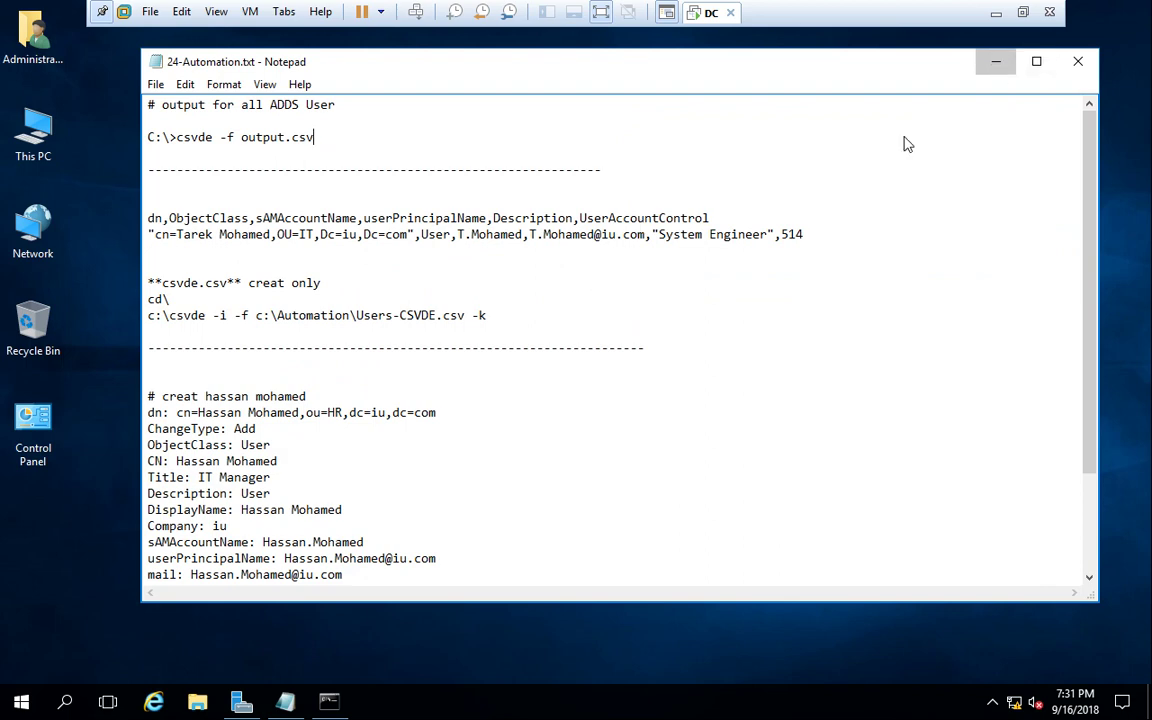
- Show the desktop and briefly reopen New Text Document to check its contents
key("super+d")
double_click(512, 236)
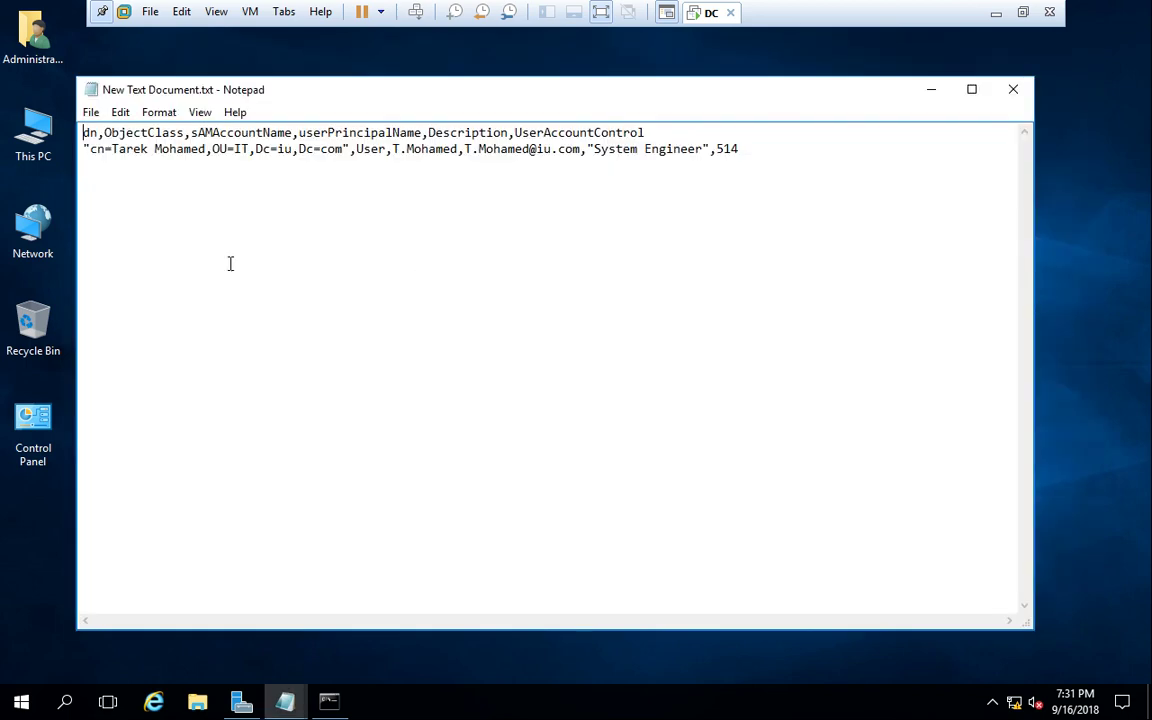
left_click(931, 90)
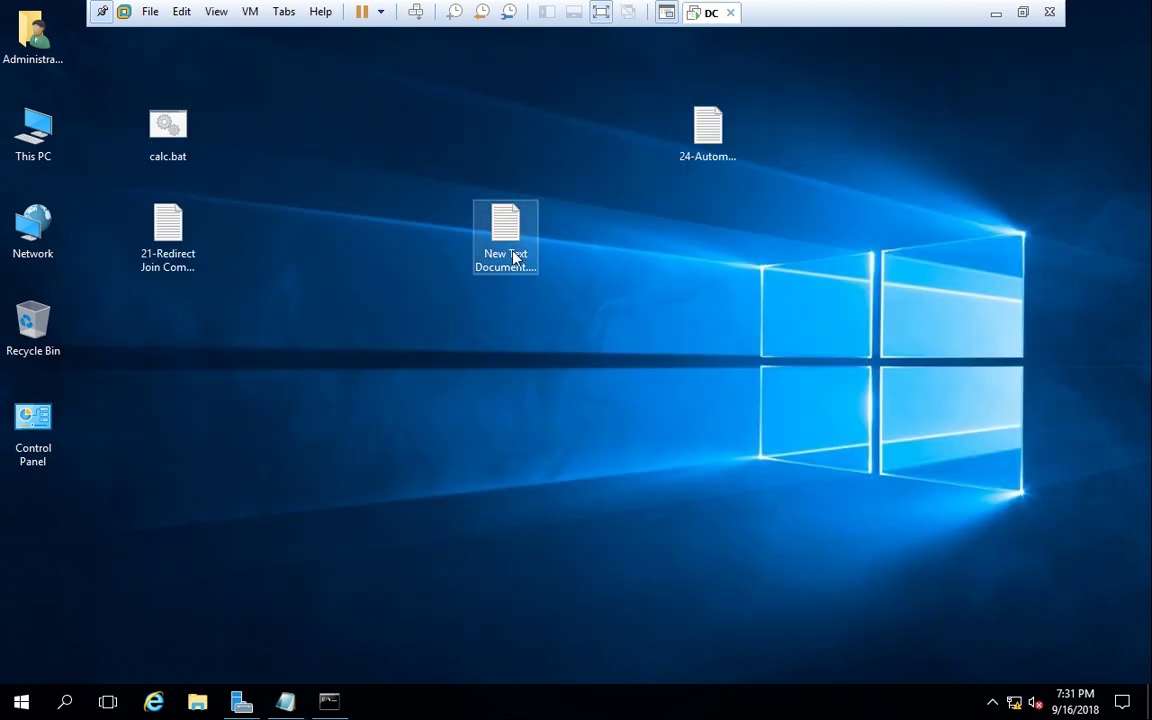
- Rename the desktop file to New Text Document.csv, accepting the extension change
right_click(517, 255)
left_click(599, 530)
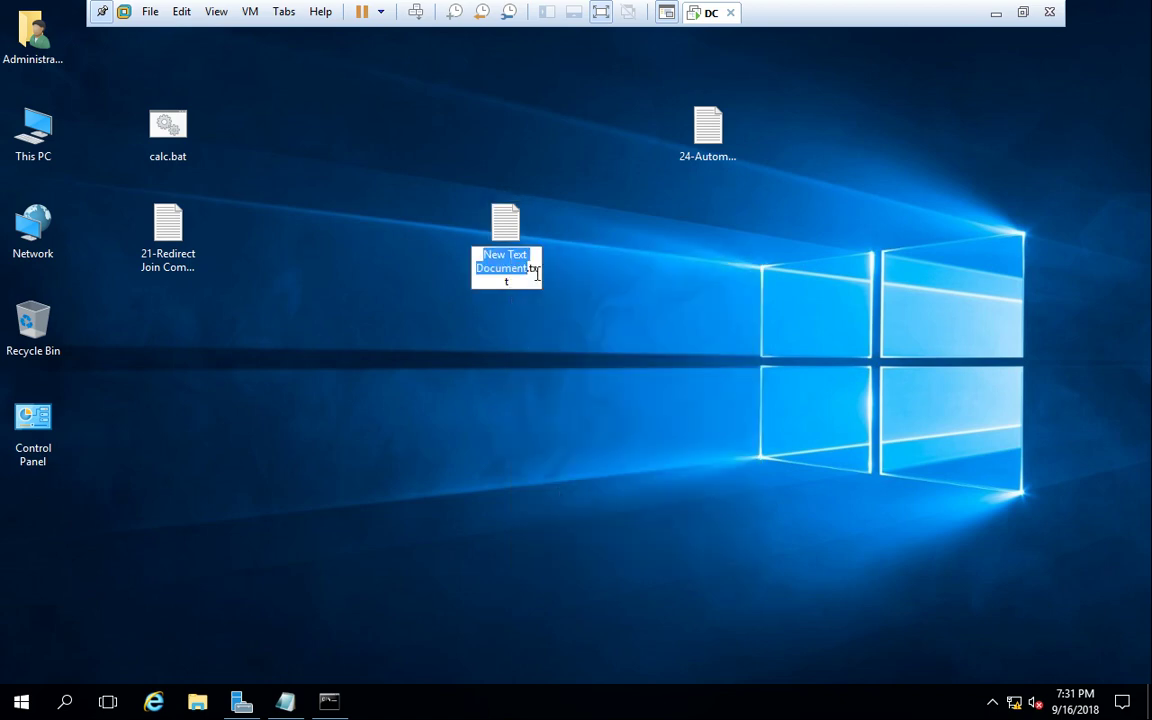
key("End")
key("BackSpace")
key("BackSpace")
key("BackSpace")
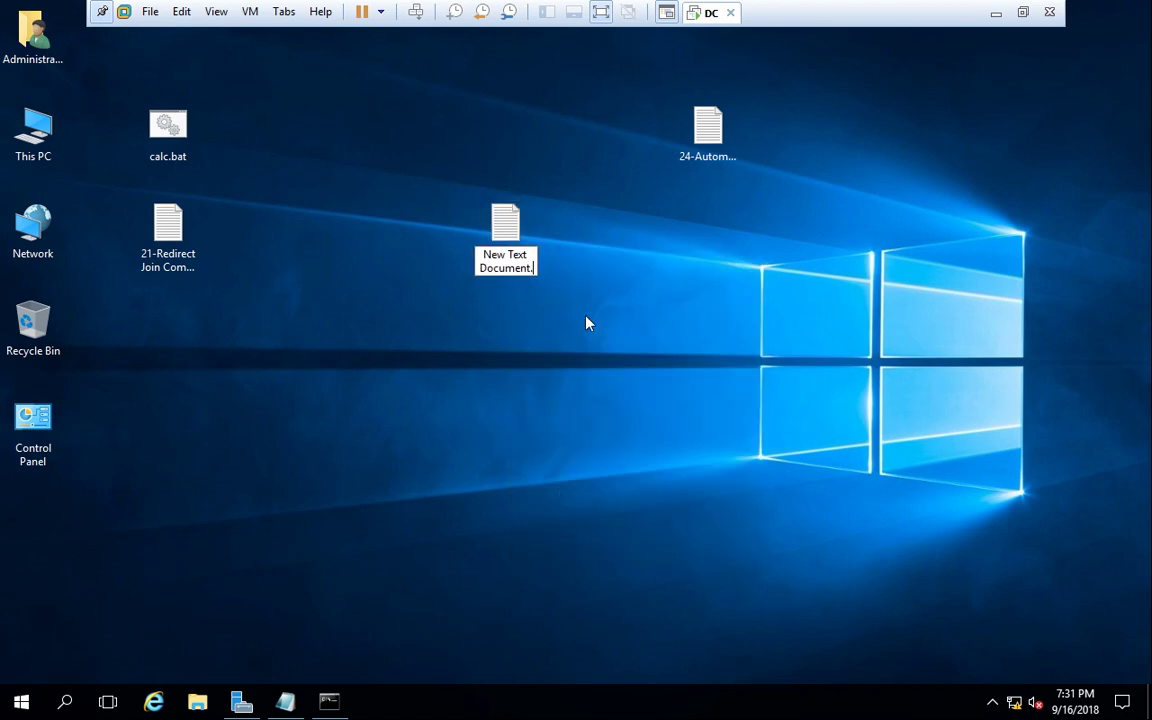
type("cs")
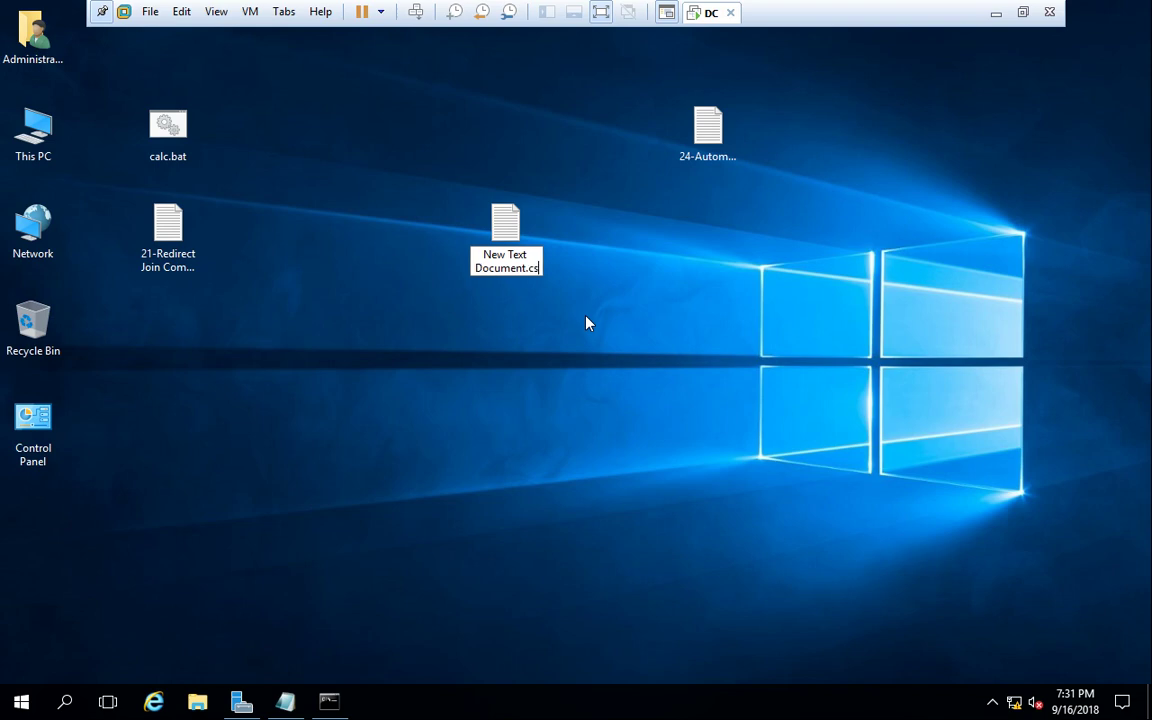
type("v")
key("Return")
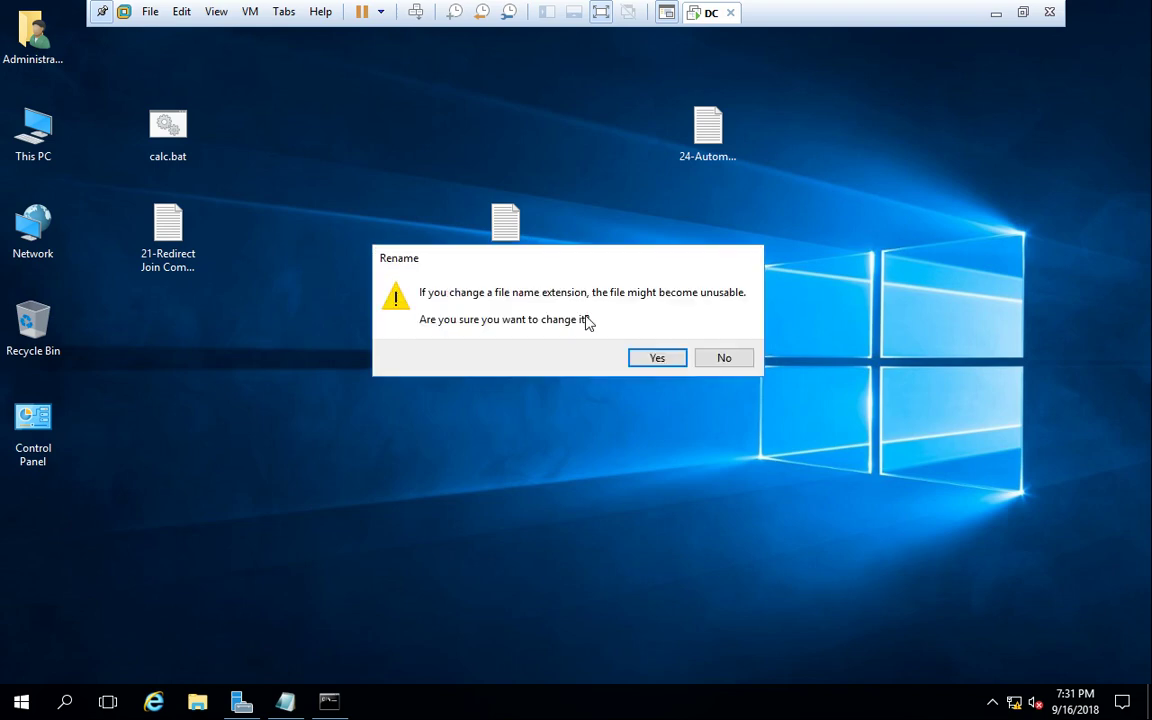
left_click(651, 358)
left_click_drag(595, 310, 436, 447)
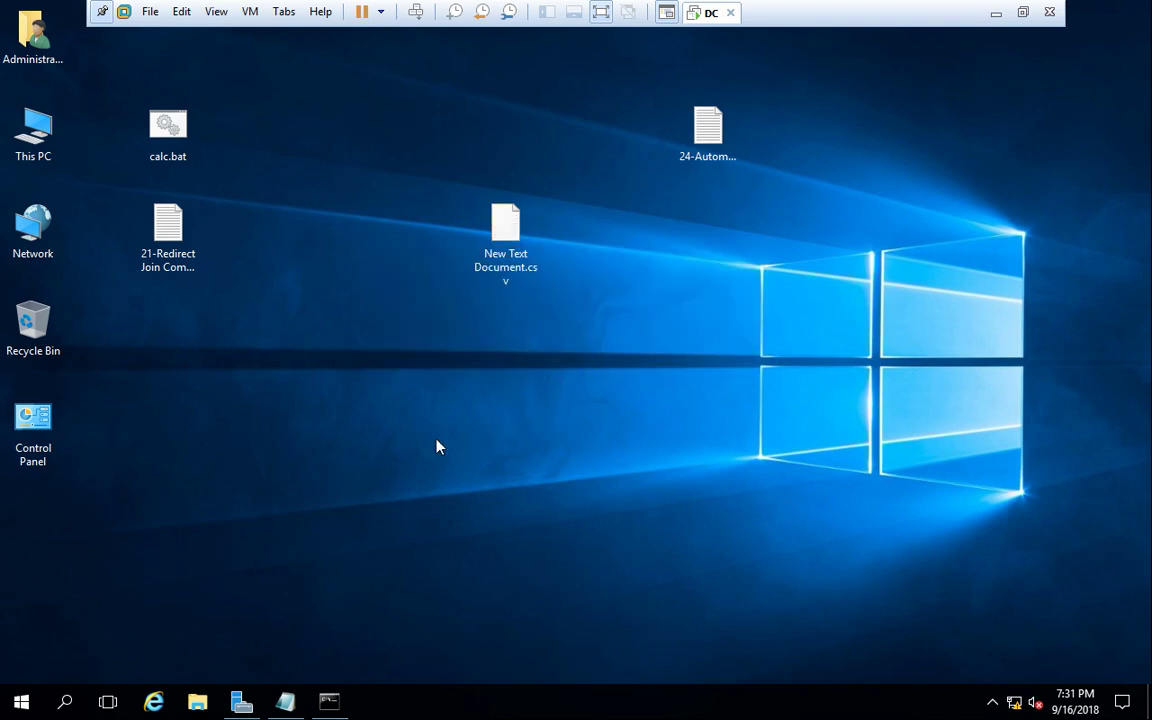
left_click(285, 702)
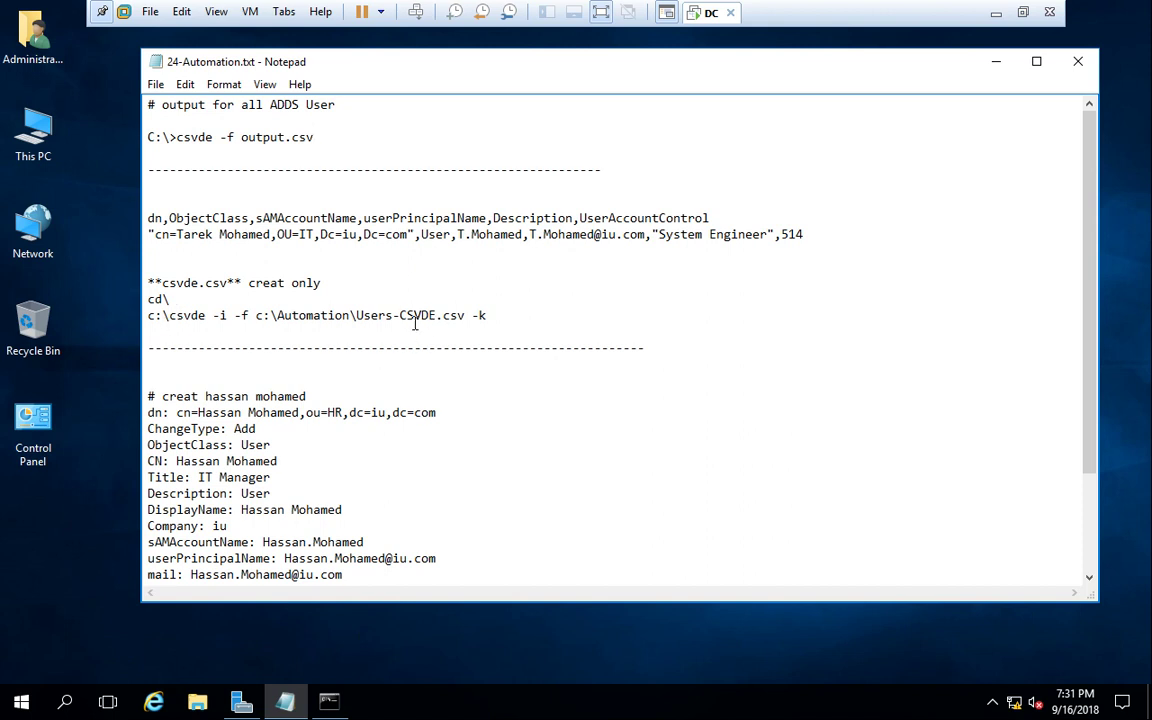
- Delete Users- from the import file path in the notes and copy the word CSVDE
left_click_drag(366, 316, 357, 317)
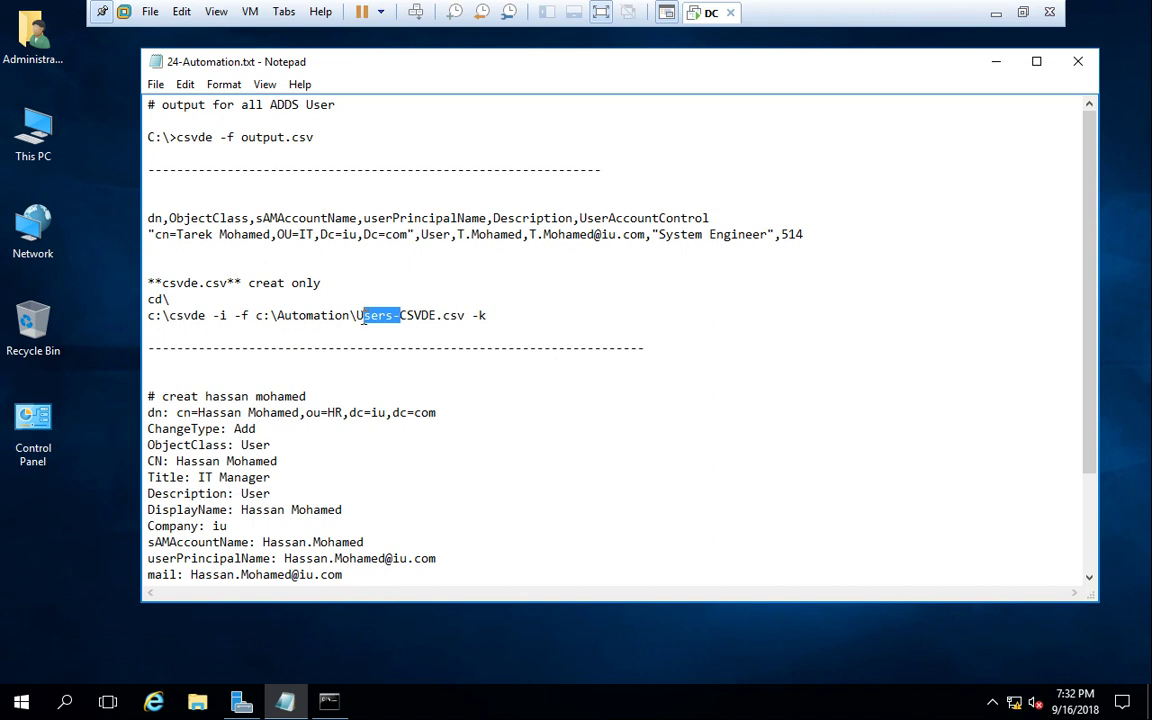
key("BackSpace")
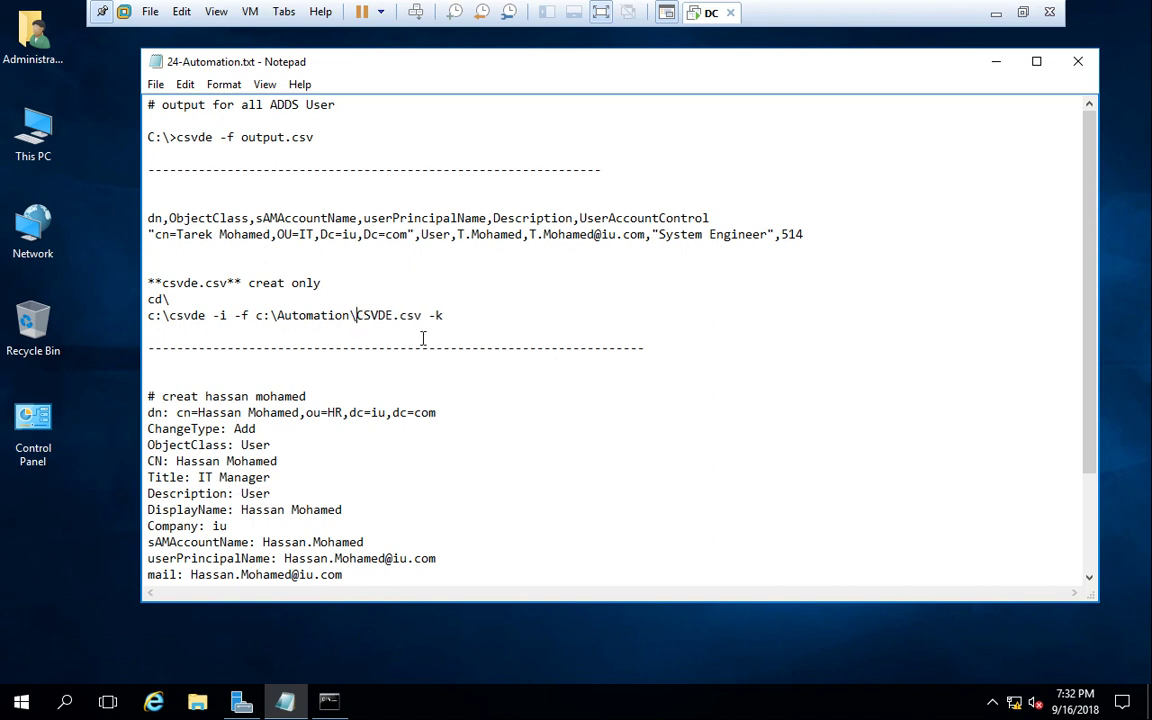
left_click_drag(357, 315, 394, 315)
right_click(378, 314)
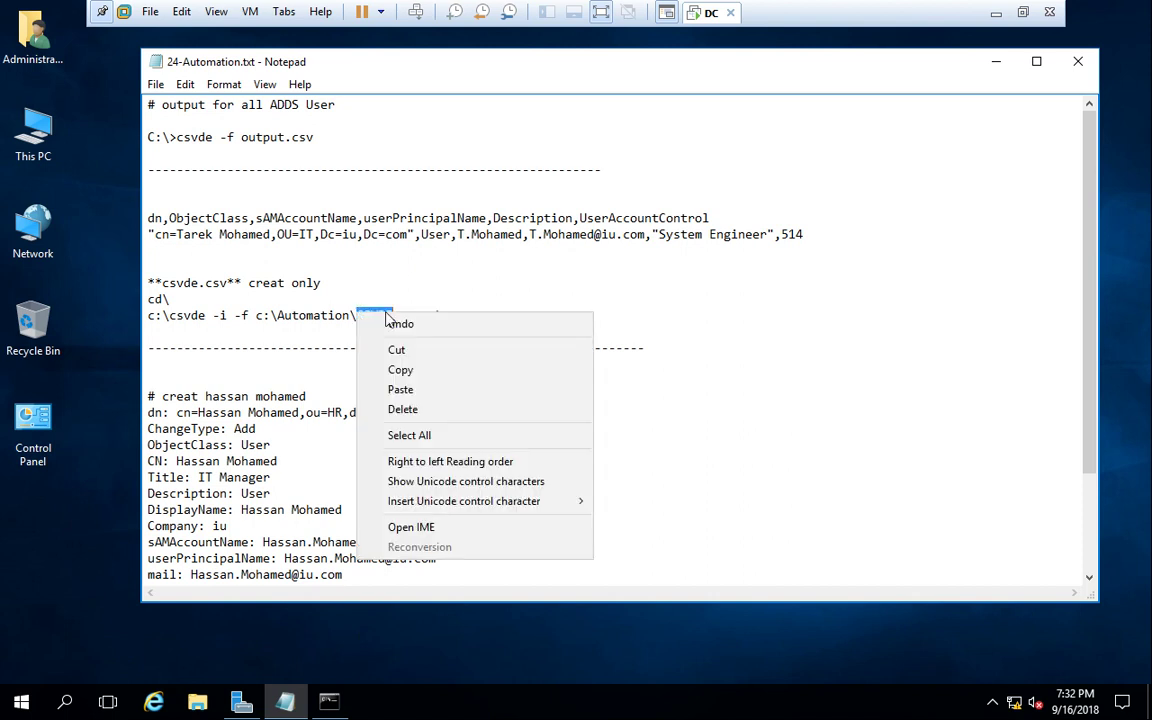
left_click(416, 371)
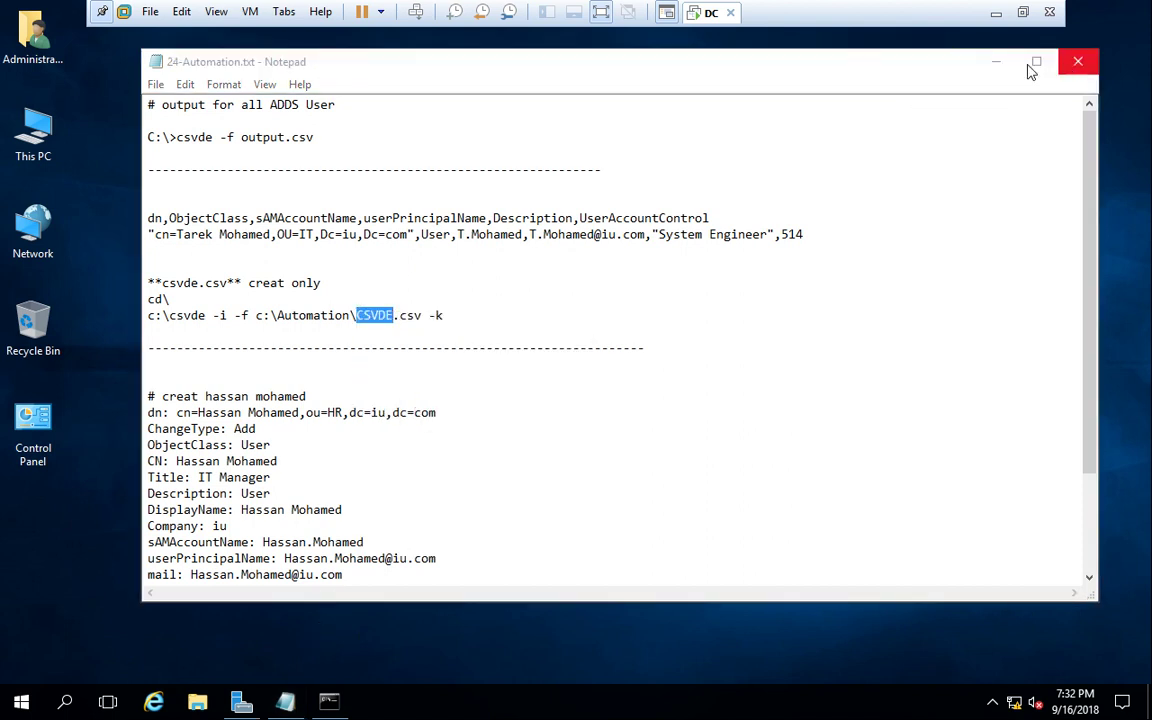
- Rename the desktop CSV file to CSVDE.csv
left_click(996, 61)
right_click(522, 190)
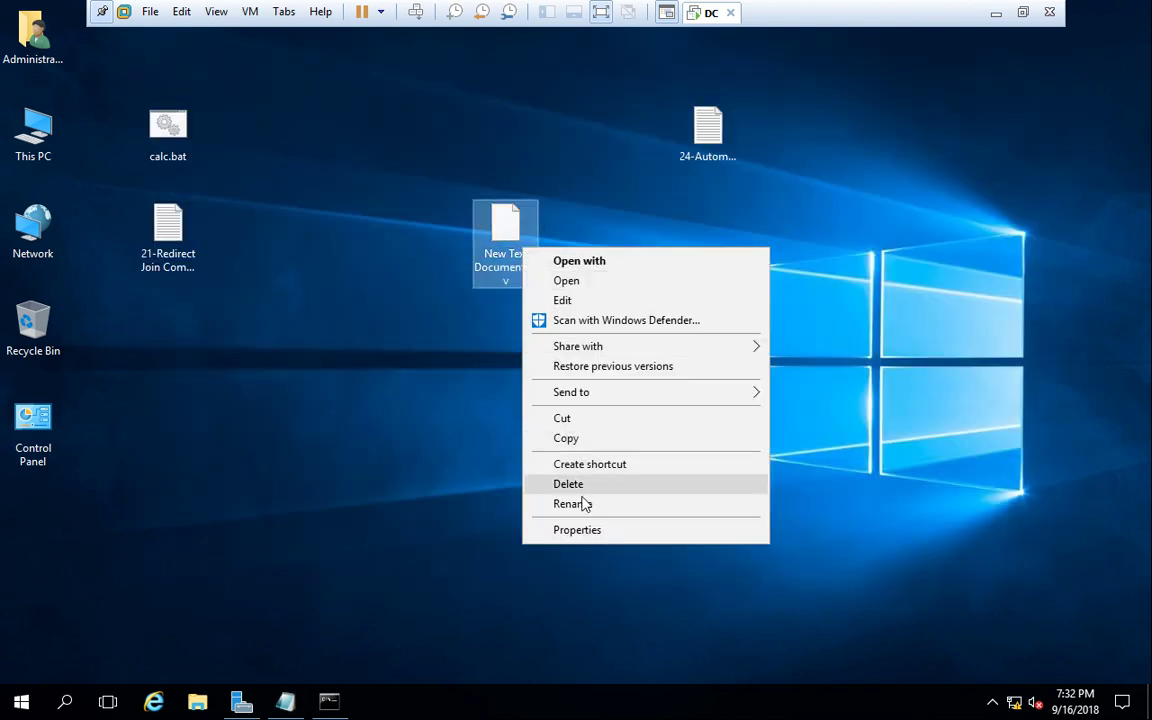
left_click(582, 504)
right_click(522, 262)
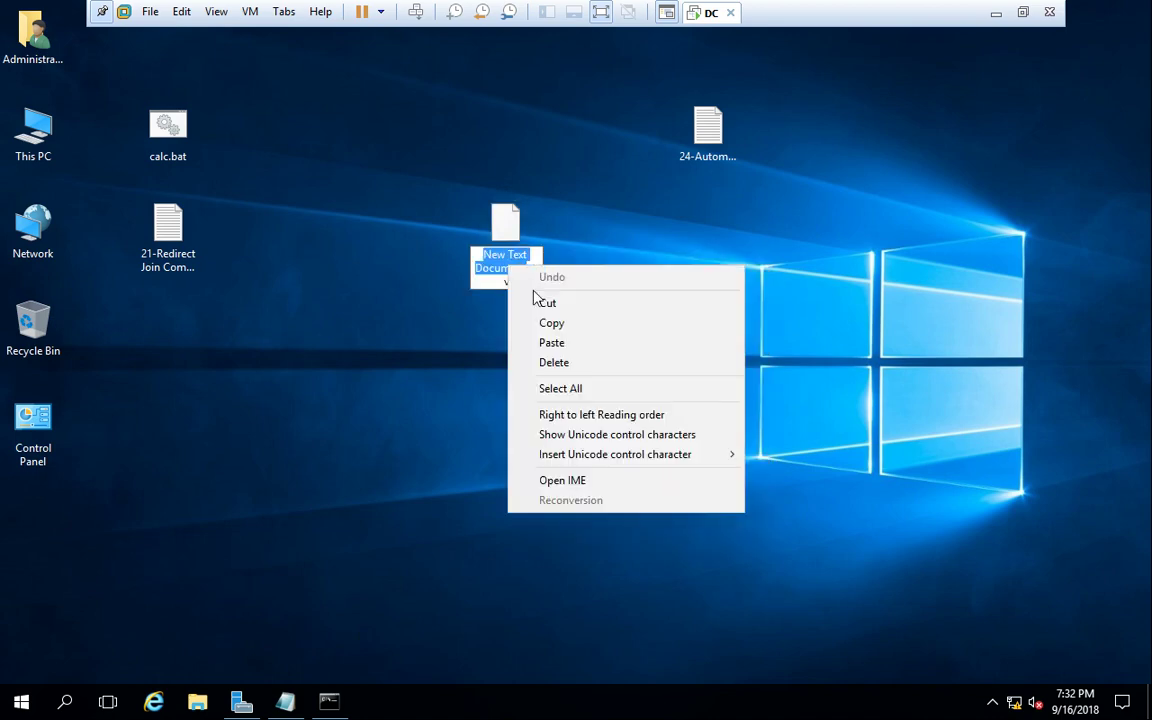
left_click(550, 342)
key("Return")
- Copy CSVDE.csv into Local Disk (C:) via This PC and close the Explorer window
right_click(504, 228)
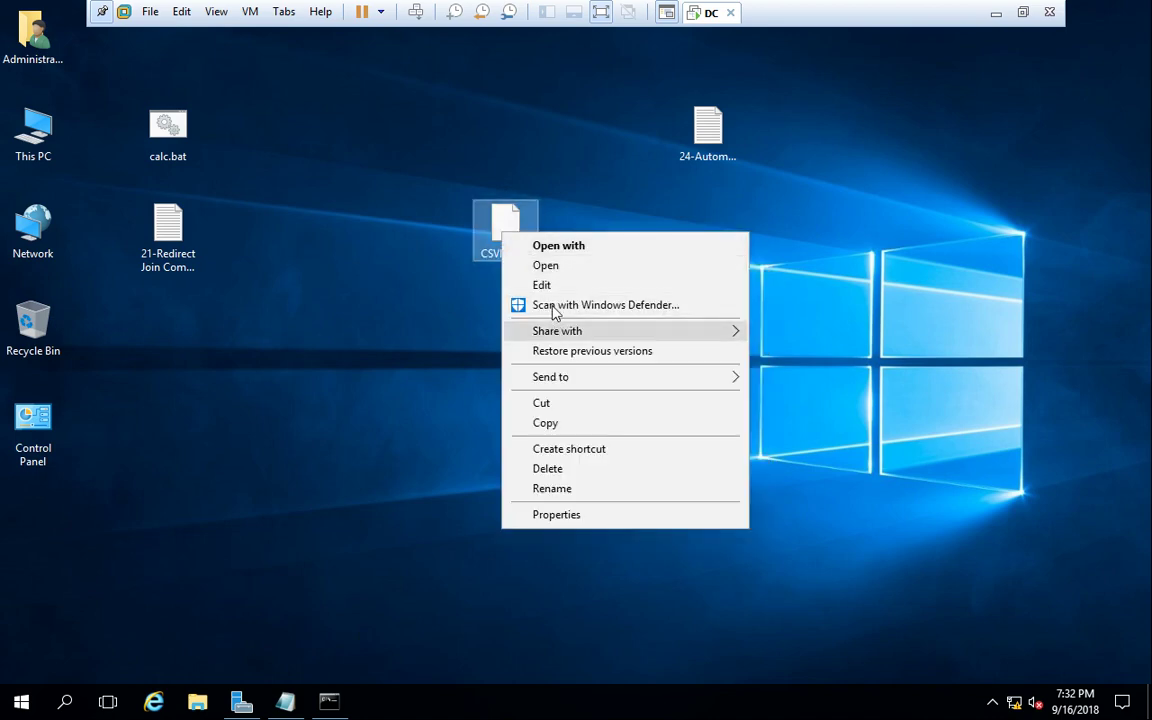
left_click(546, 423)
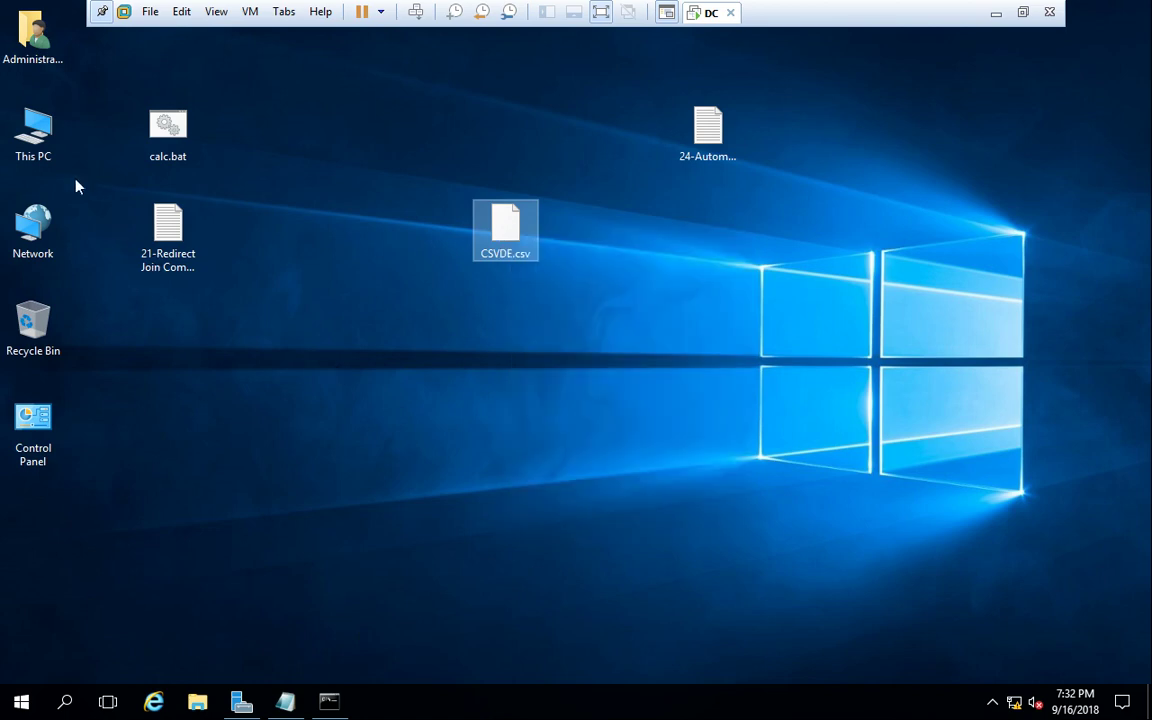
double_click(36, 138)
double_click(506, 393)
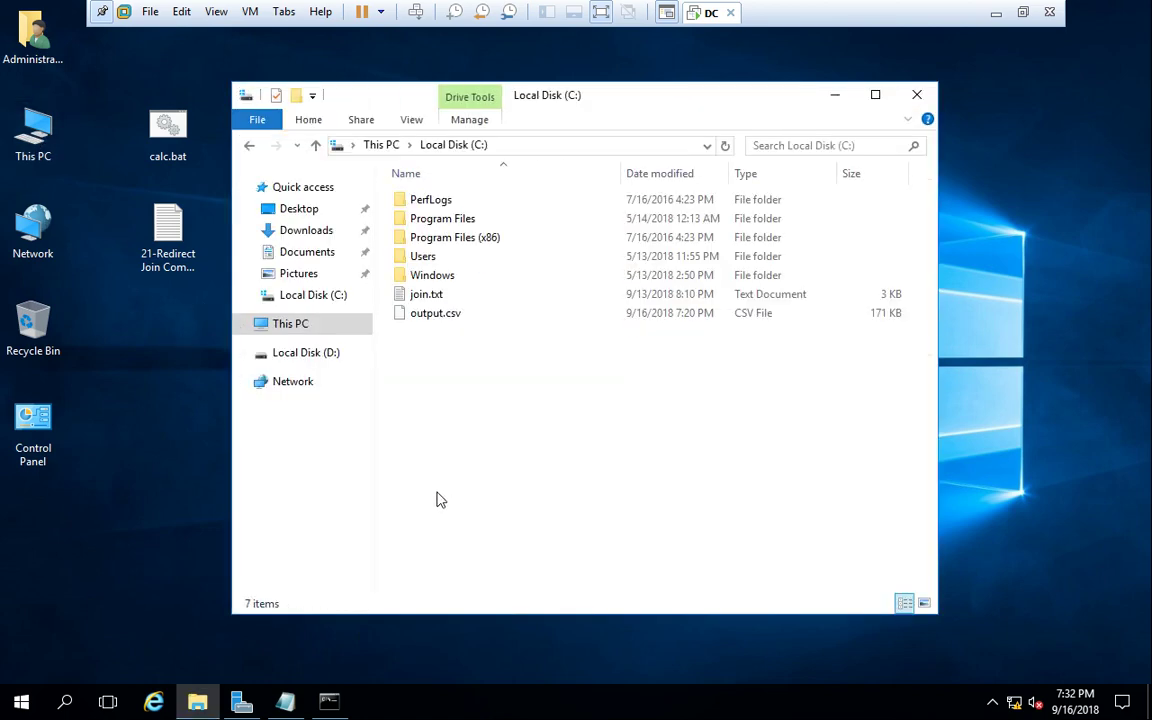
right_click(437, 492)
left_click(481, 359)
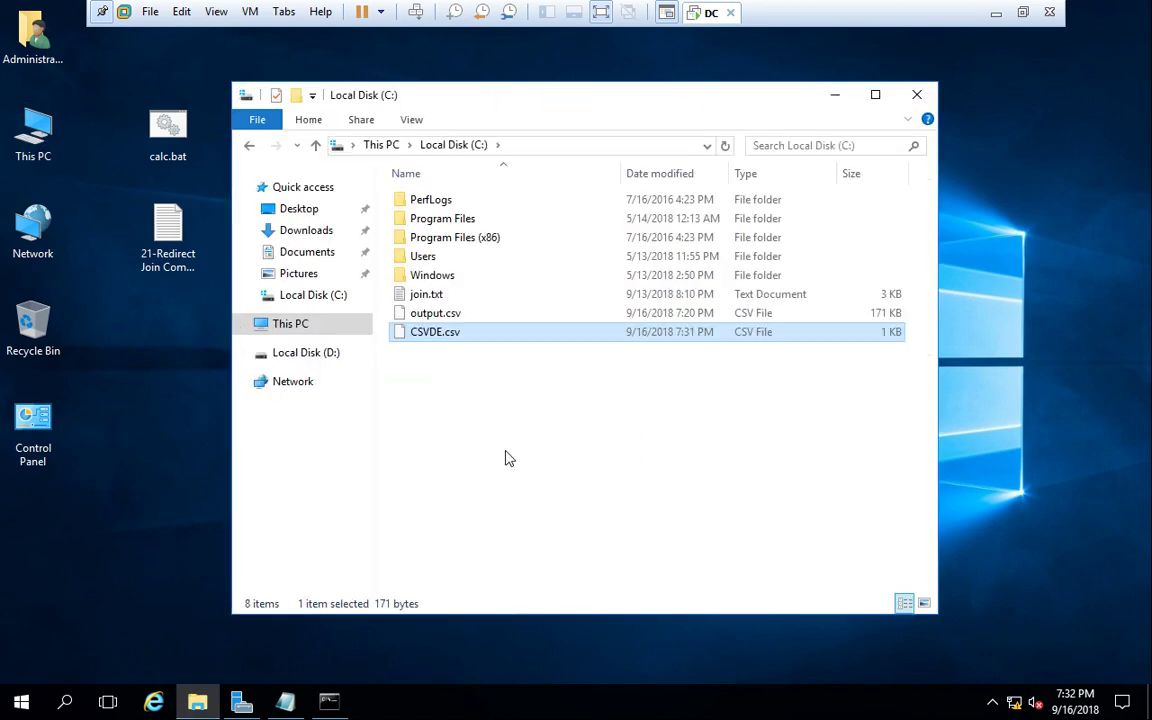
left_click(506, 458)
left_click(835, 94)
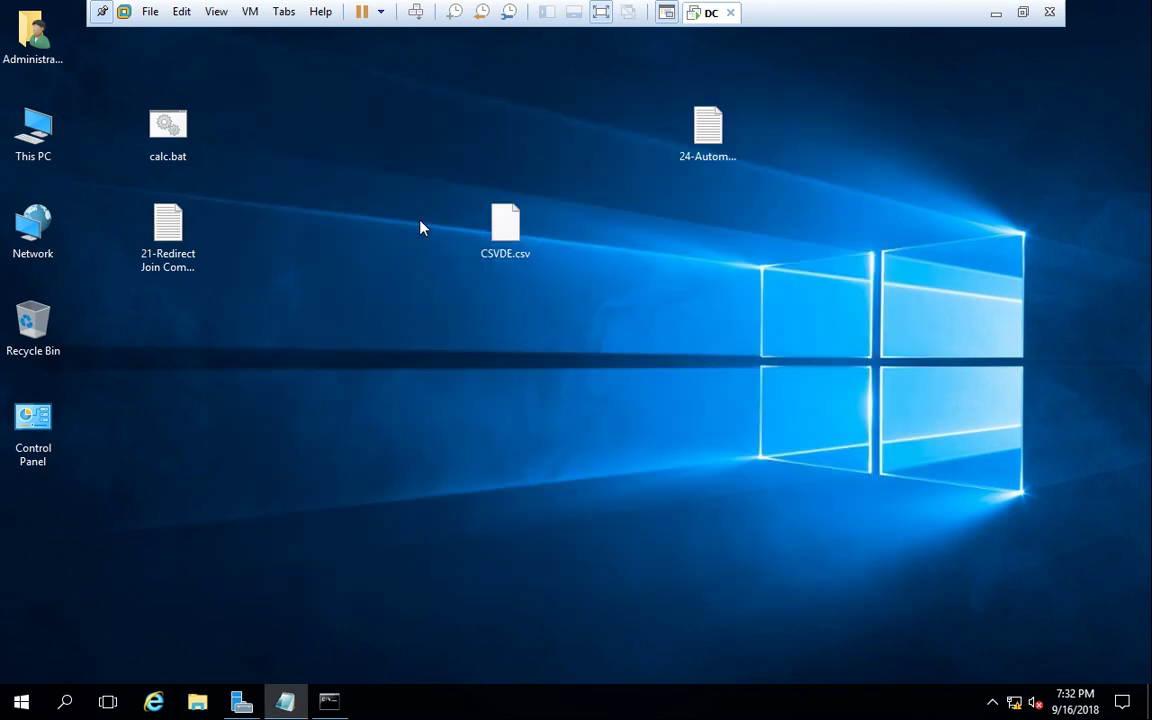
left_click(285, 702)
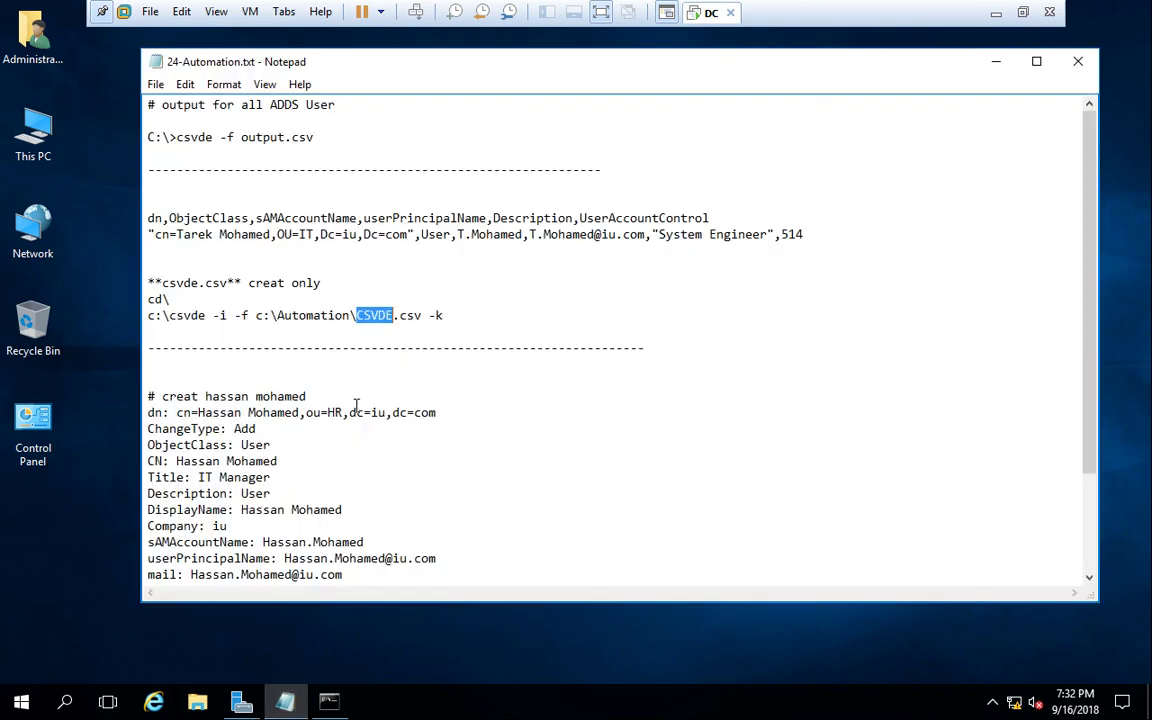
- Delete Automation\ from the import command's file path
left_click(153, 328)
left_click_drag(148, 316, 271, 317)
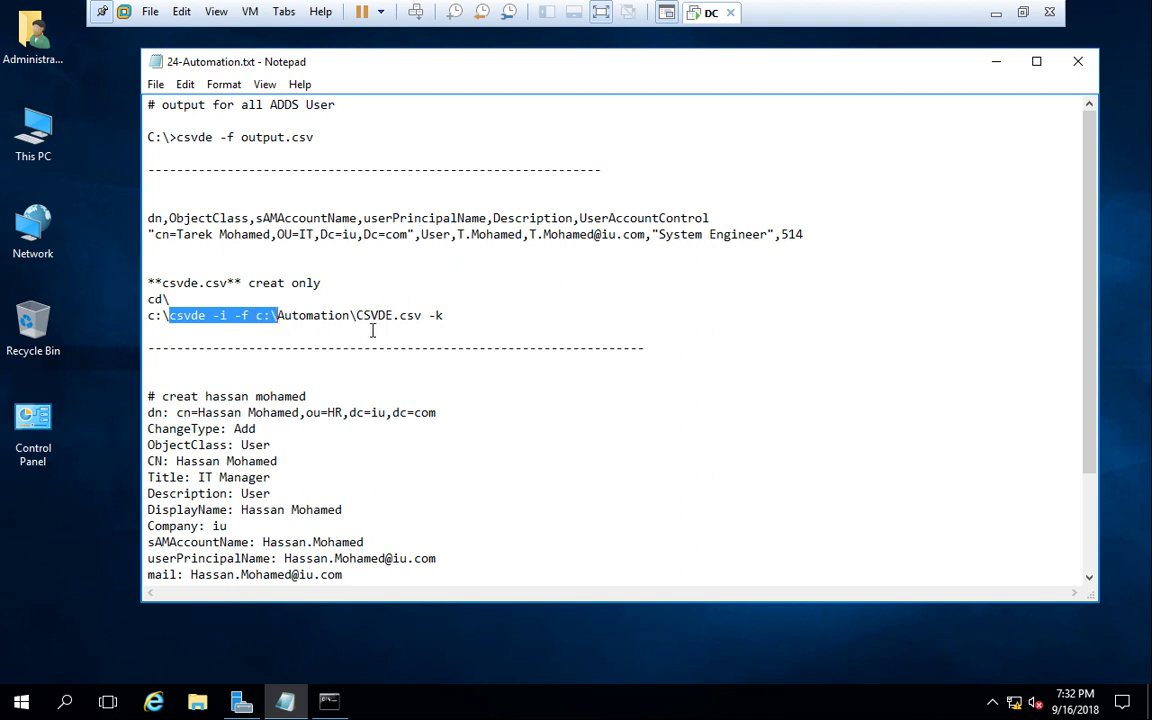
left_click_drag(356, 316, 278, 321)
key("BackSpace")
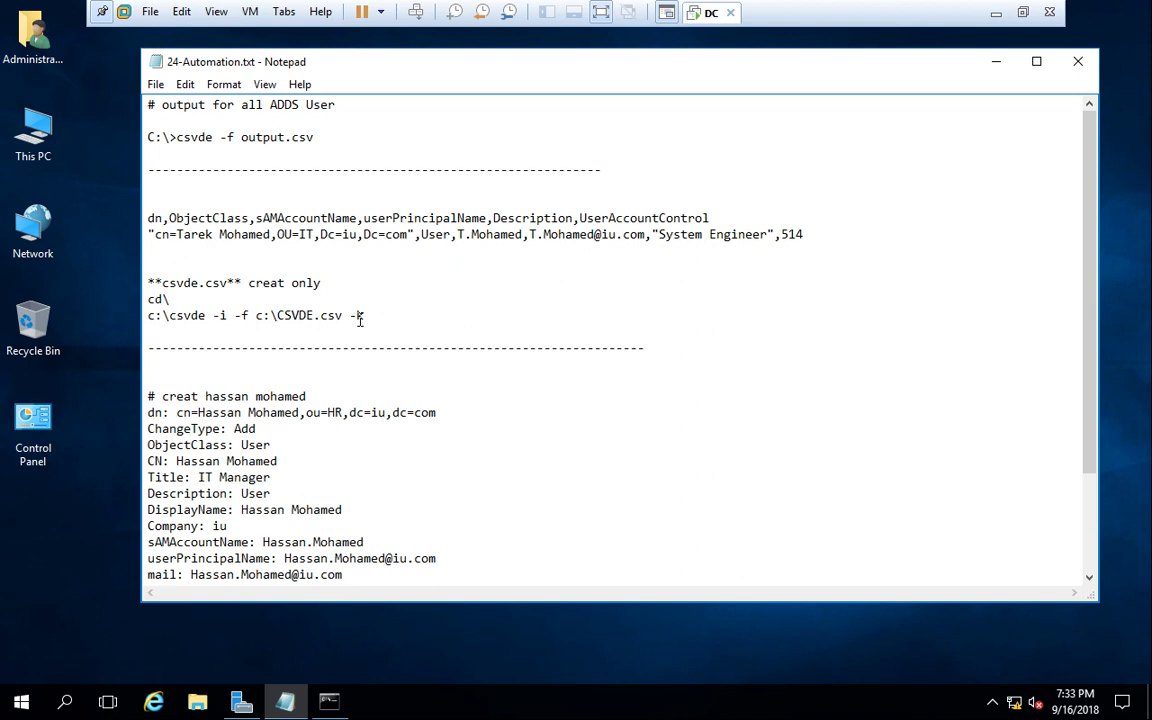
- Copy the full c:\csvde -i -f c:\CSVDE.csv -k command line
left_click(377, 318)
left_click_drag(377, 318, 140, 318)
right_click(164, 318)
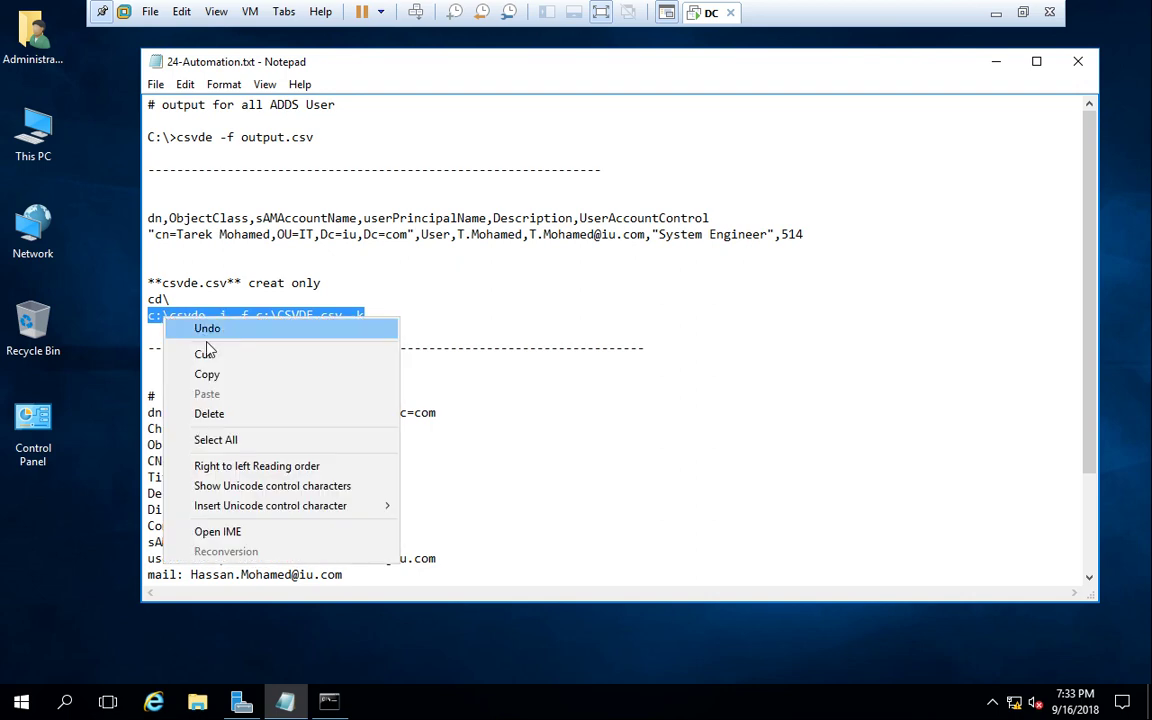
left_click(208, 375)
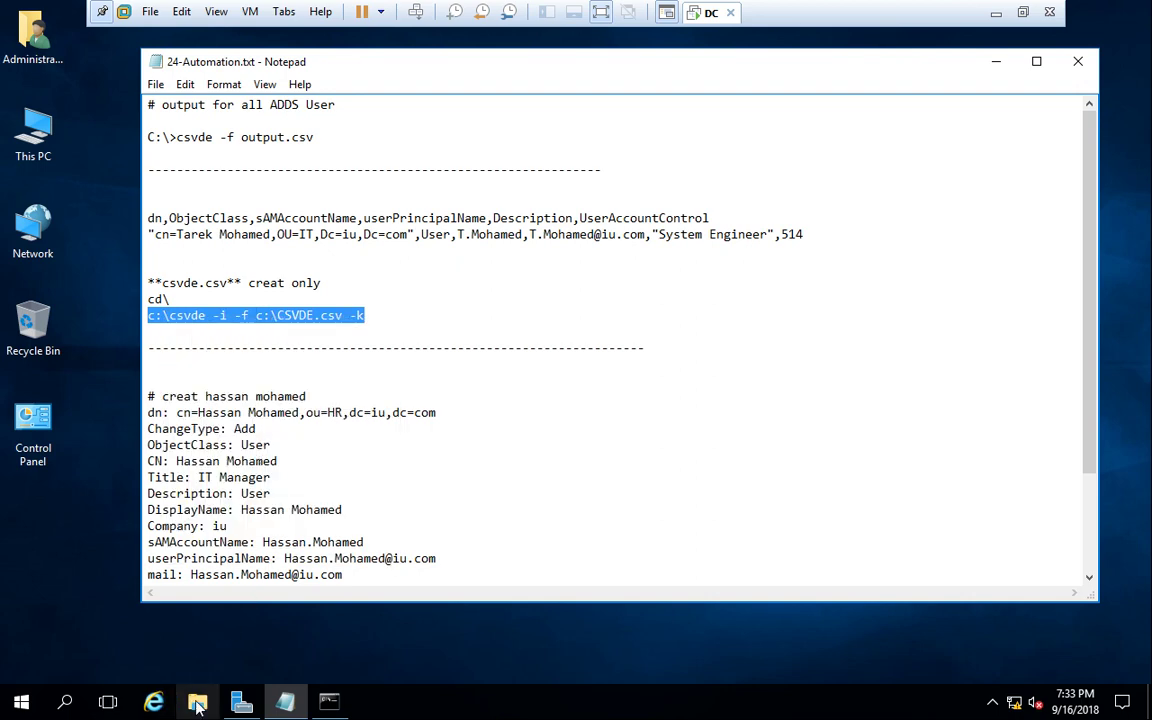
left_click(241, 703)
- View the IT OU's users in Active Directory Users and Computers, then paste the csvde command into Command Prompt
left_click(1047, 80)
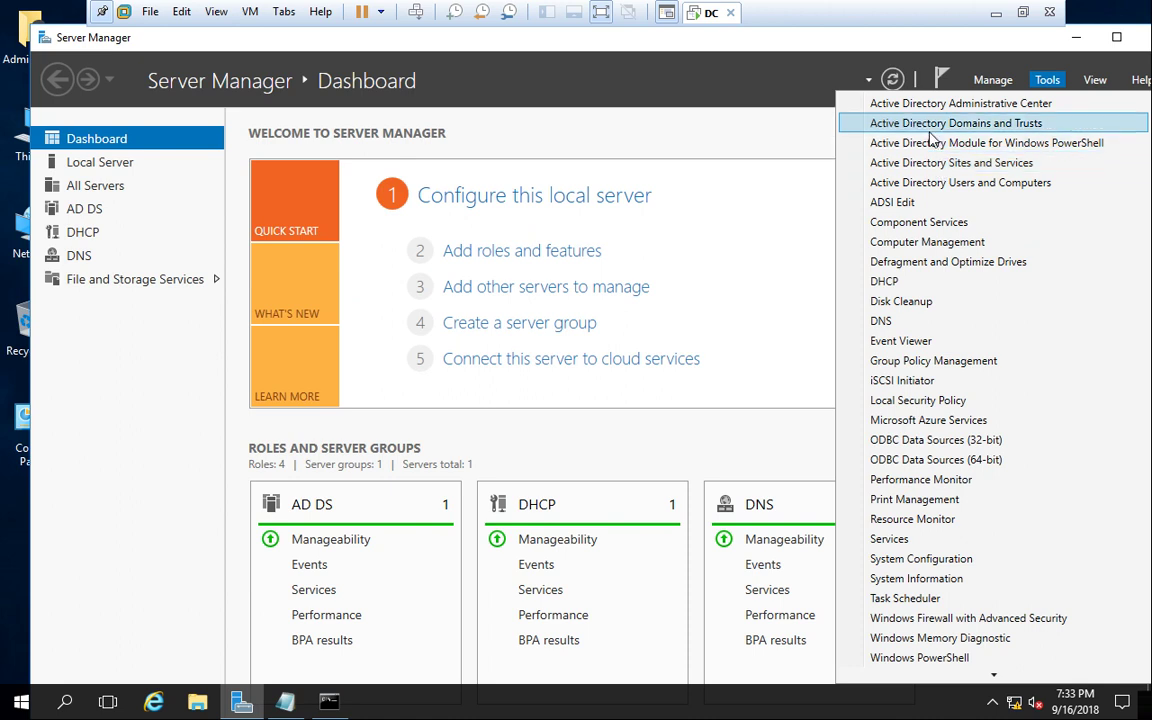
left_click(930, 162)
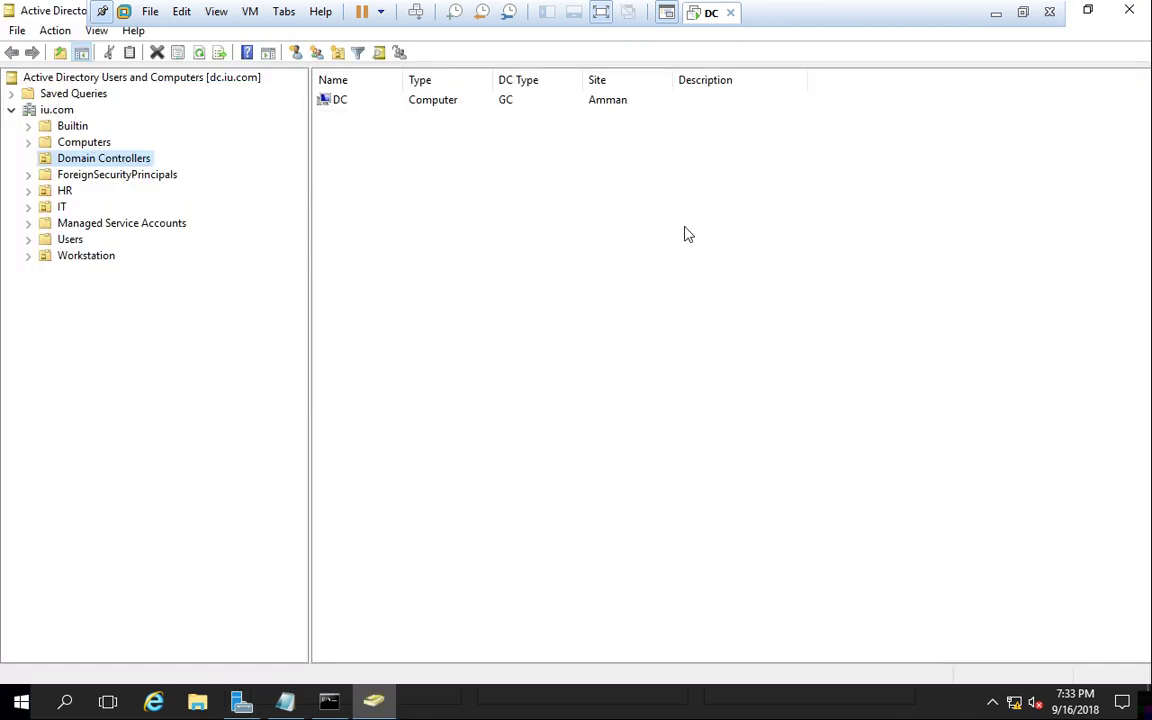
left_click(64, 207)
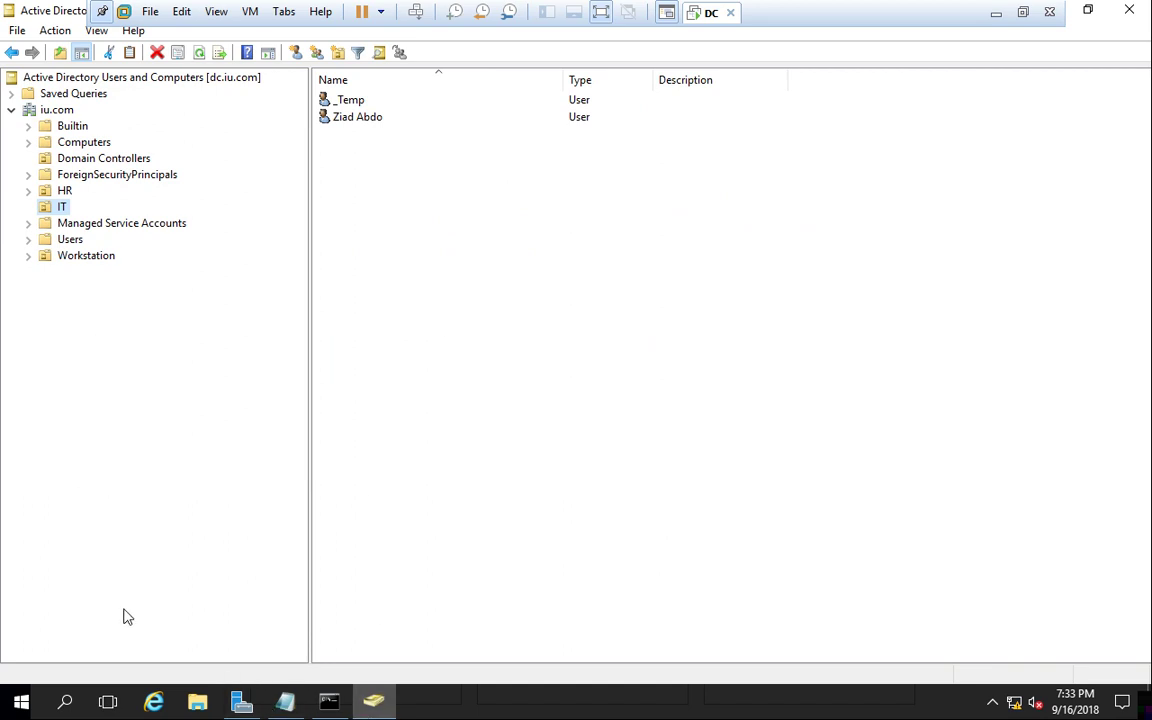
left_click(329, 700)
right_click(288, 442)
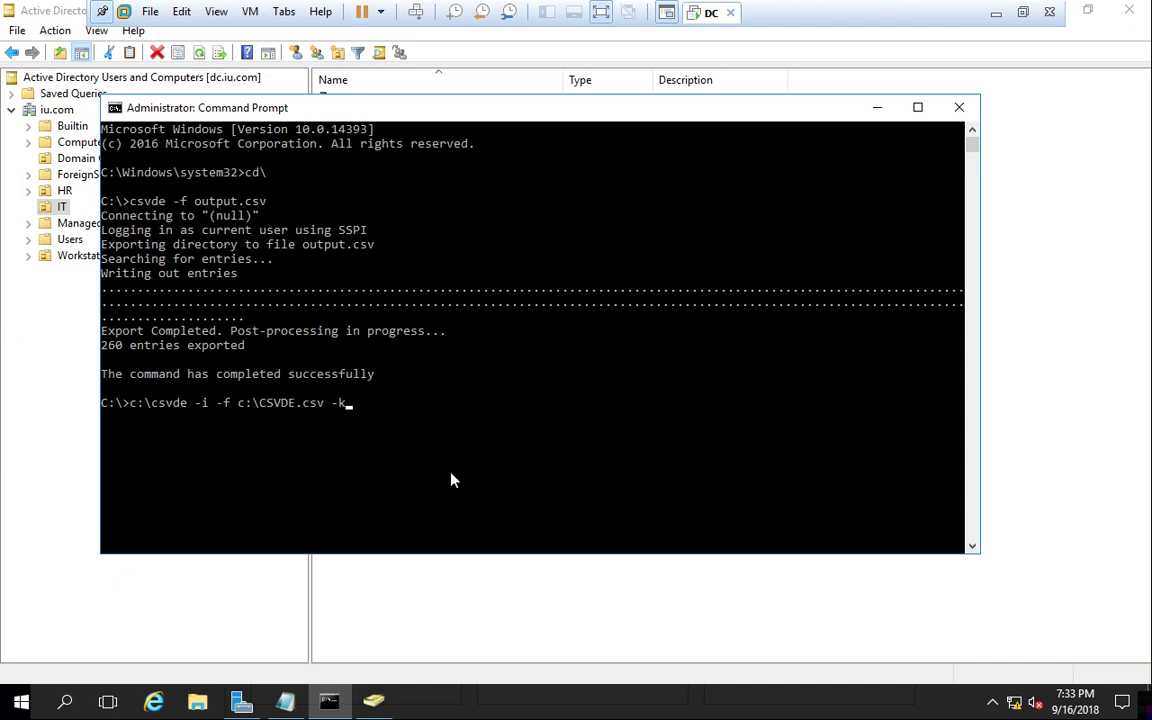
- Remove the duplicated c:\ from the pasted command, run the csvde import, and close Command Prompt
key("Left")
key("Left")
key("Left")
key("Left")
key("Left")
key("Left")
key("Left")
key("Left")
key("Left")
key("Left")
key("Left")
key("Left")
key("Left")
key("Left")
key("Left")
key("Left")
key("Left")
key("Left")
key("Left")
key("Left")
key("Left")
key("Left")
key("Left")
key("Left")
key("Left")
key("Left")
key("Left")
key("BackSpace")
key("BackSpace")
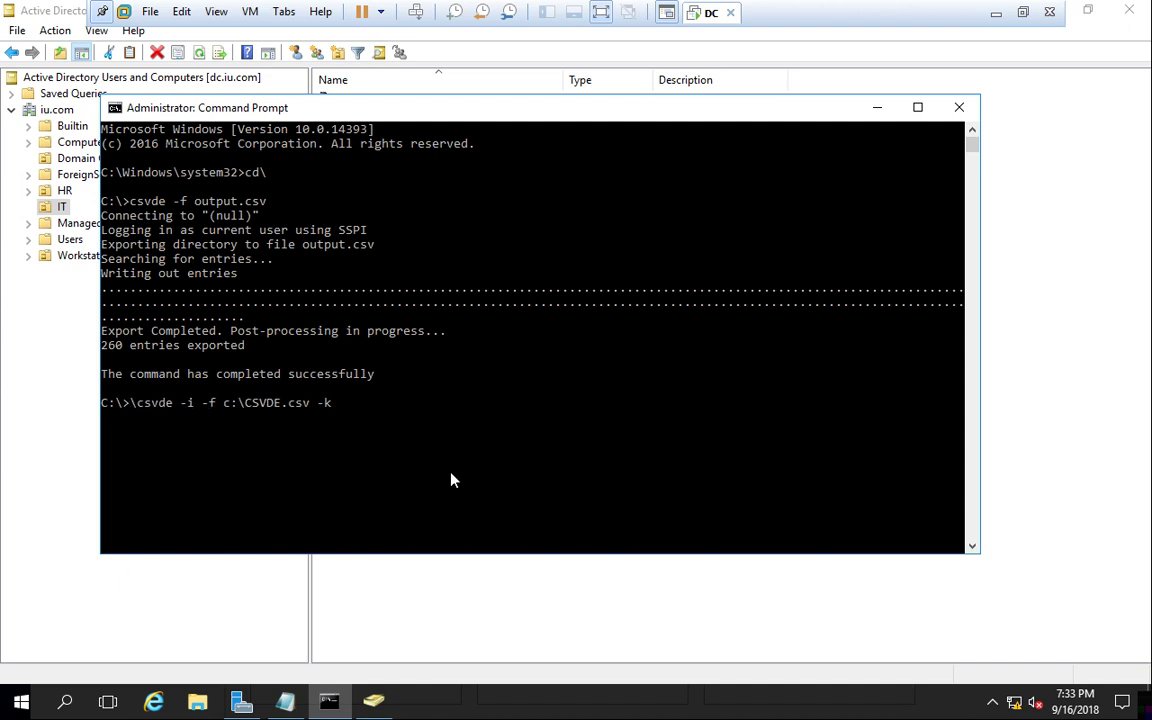
key("BackSpace")
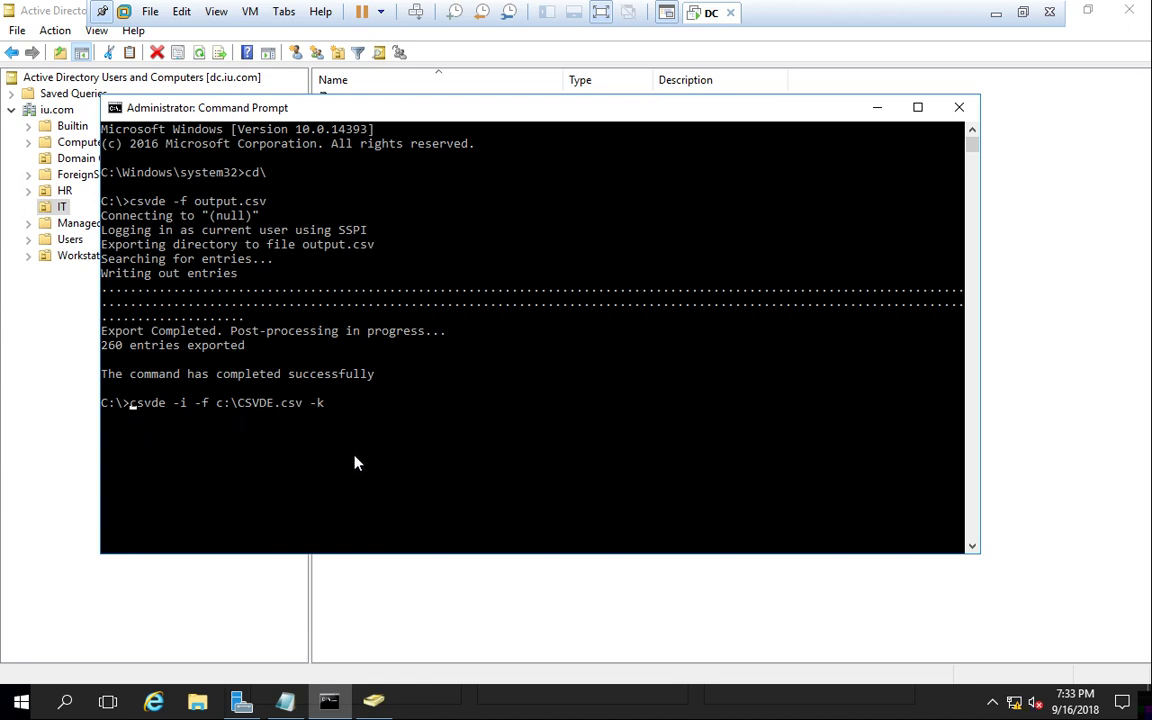
key("Return")
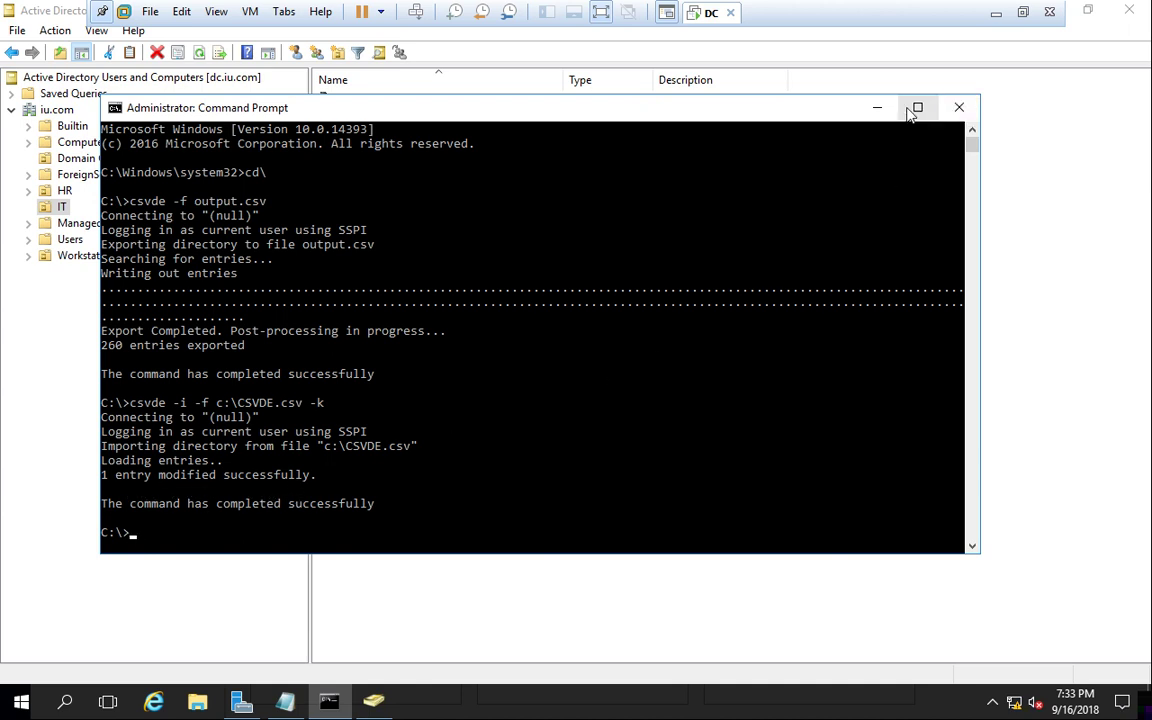
left_click(958, 107)
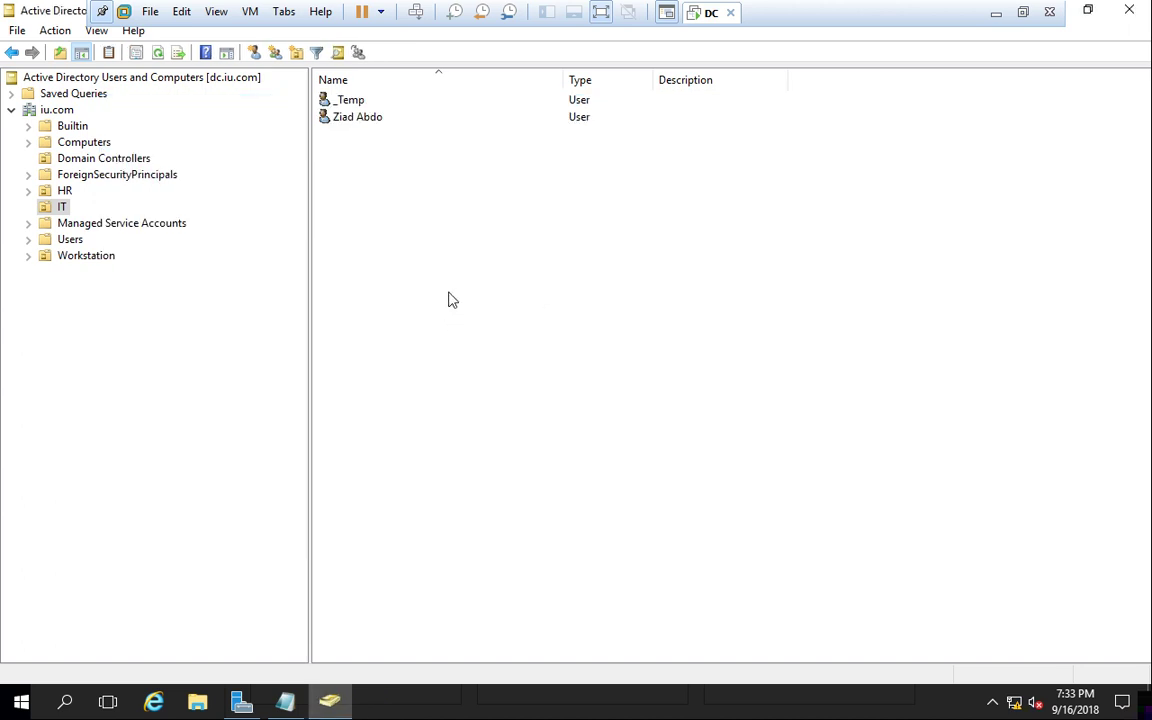
- Refresh the IT OU to confirm the imported System Engineer user, then close the console
right_click(449, 296)
left_click(496, 418)
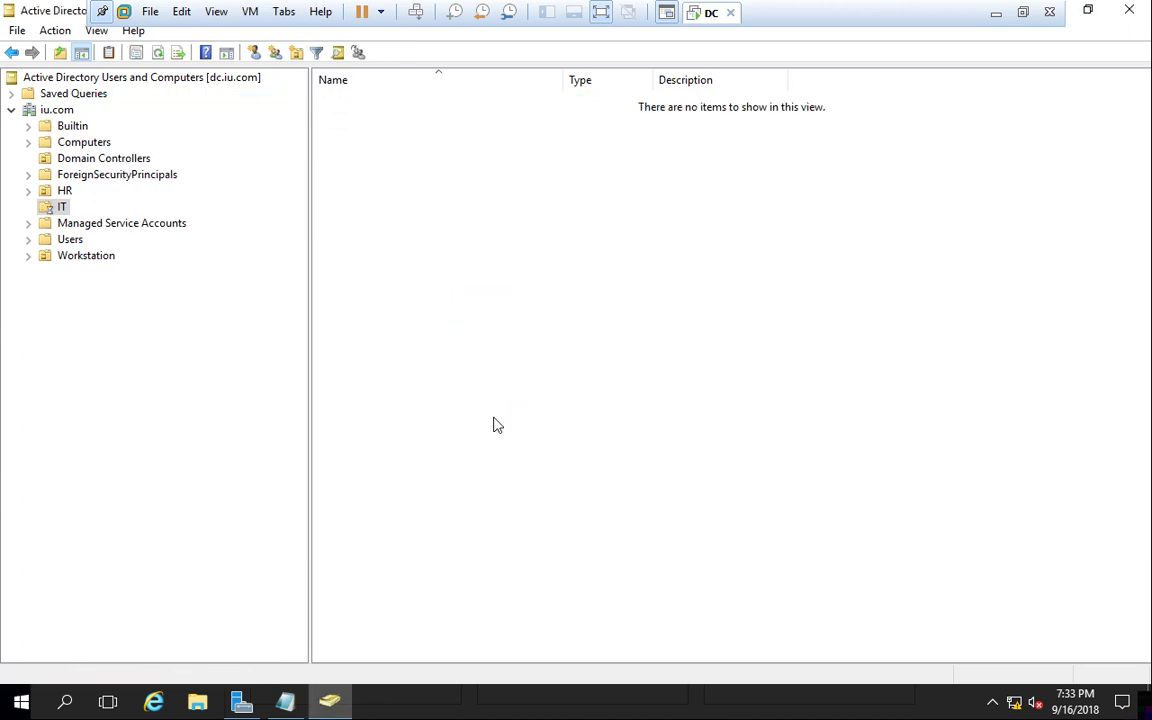
left_click(362, 118)
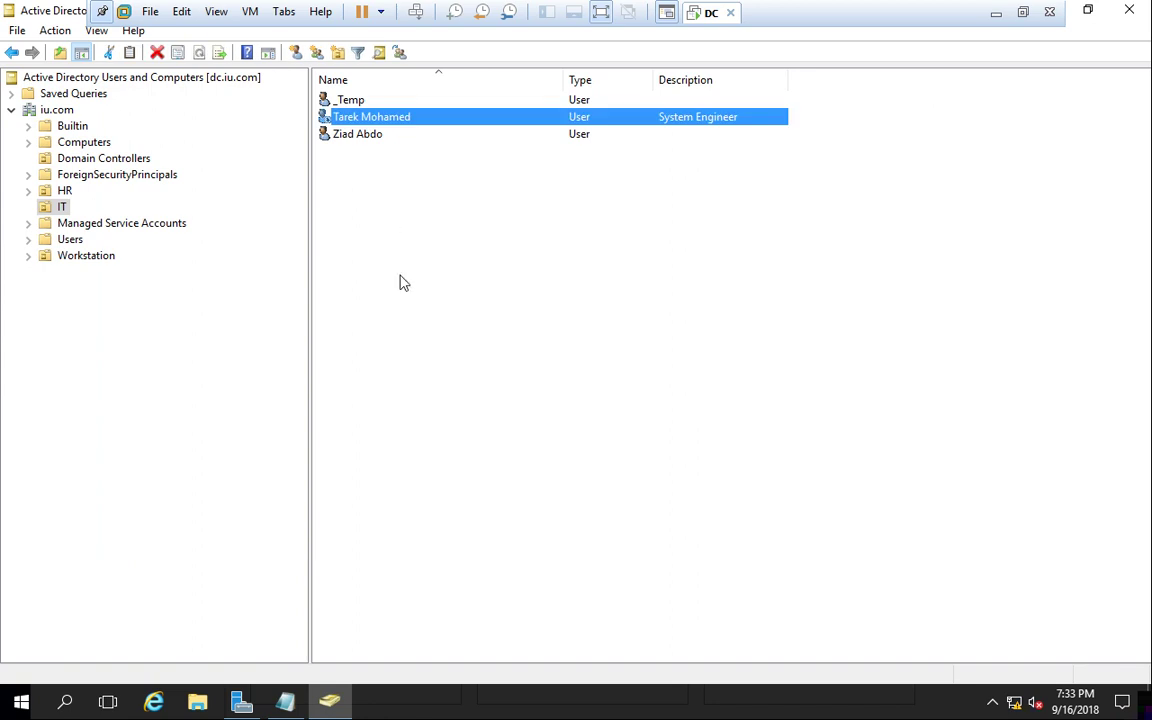
left_click(399, 283)
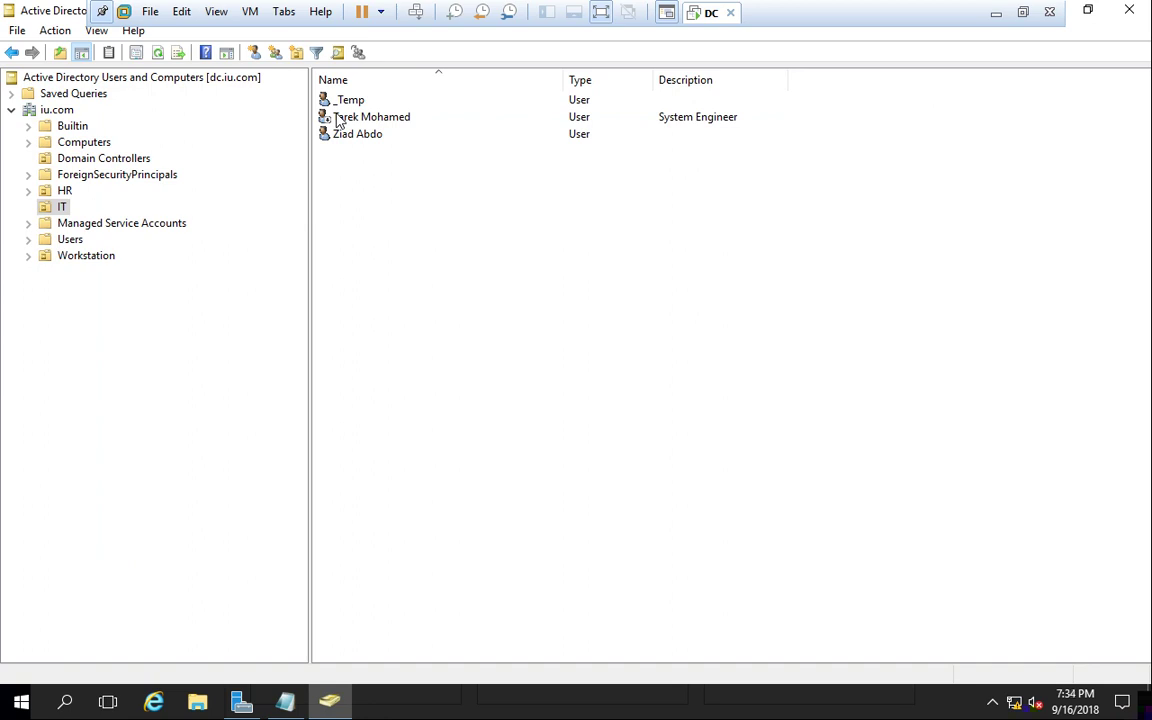
left_click(1127, 10)
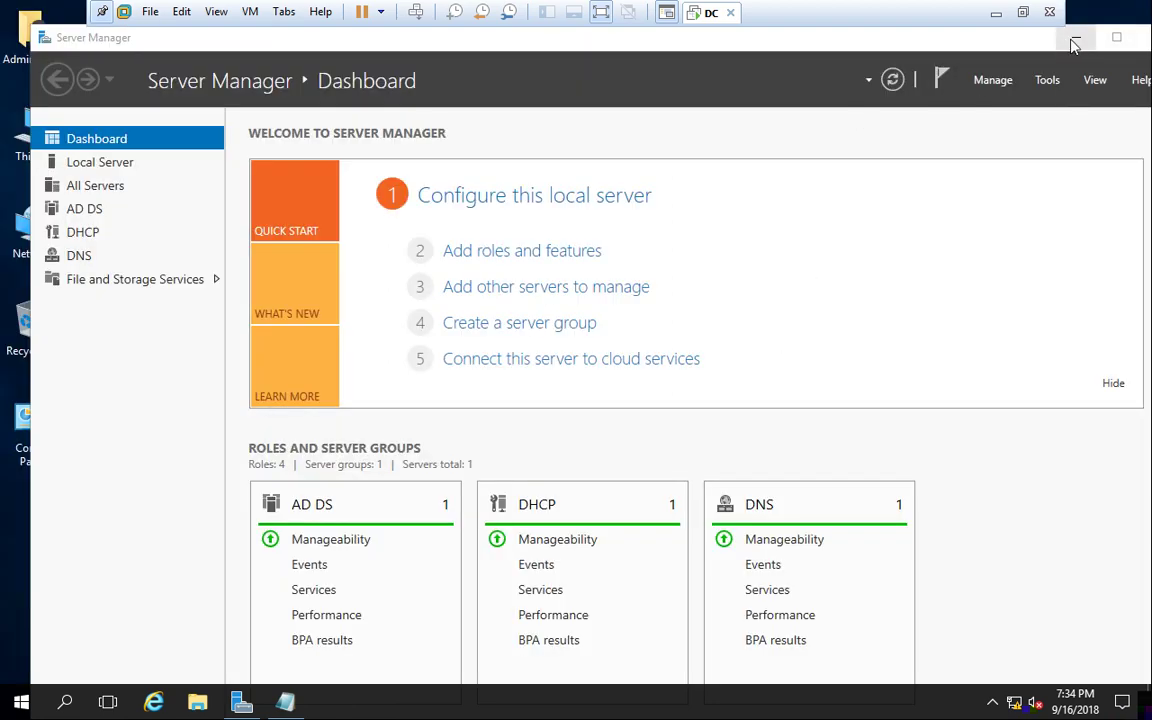
- Minimize Server Manager and close the 24-Automation.txt notes without saving
left_click(1074, 42)
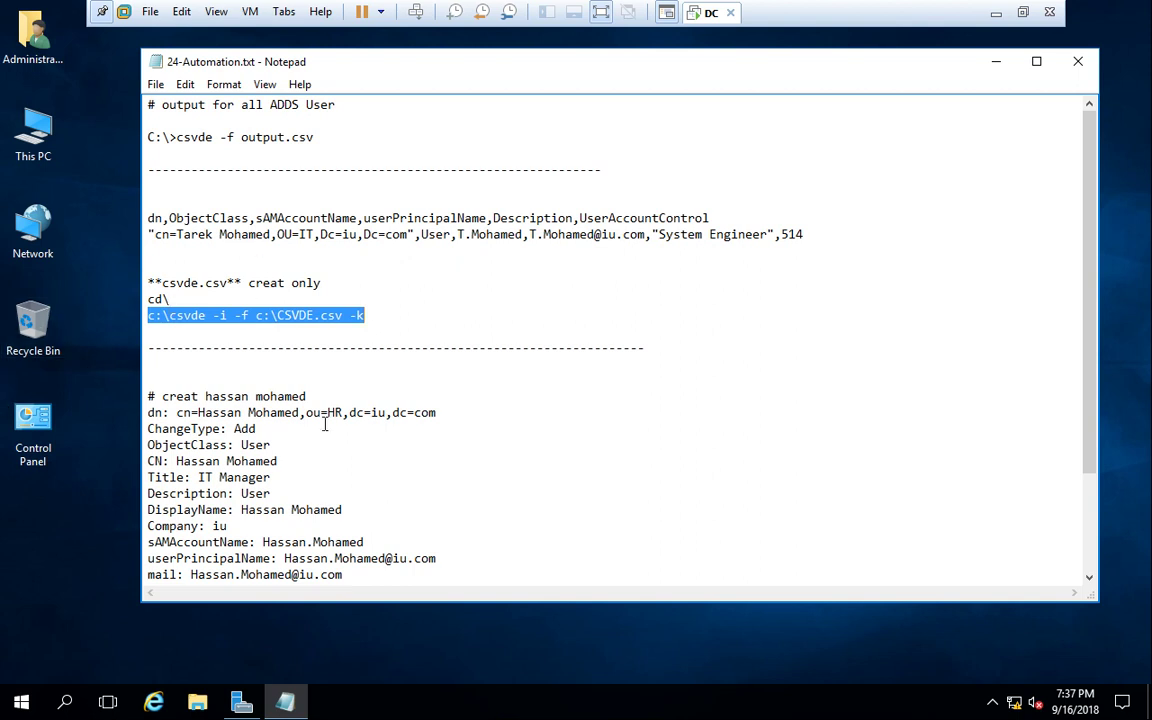
left_click(1068, 62)
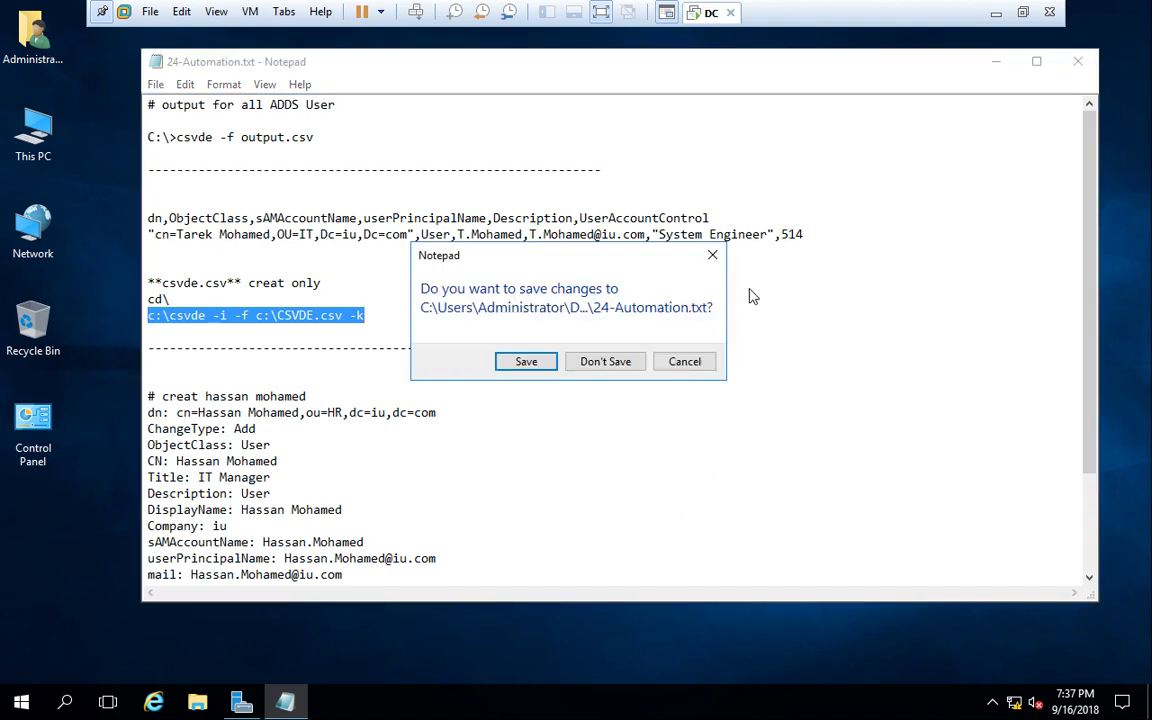
left_click(617, 364)
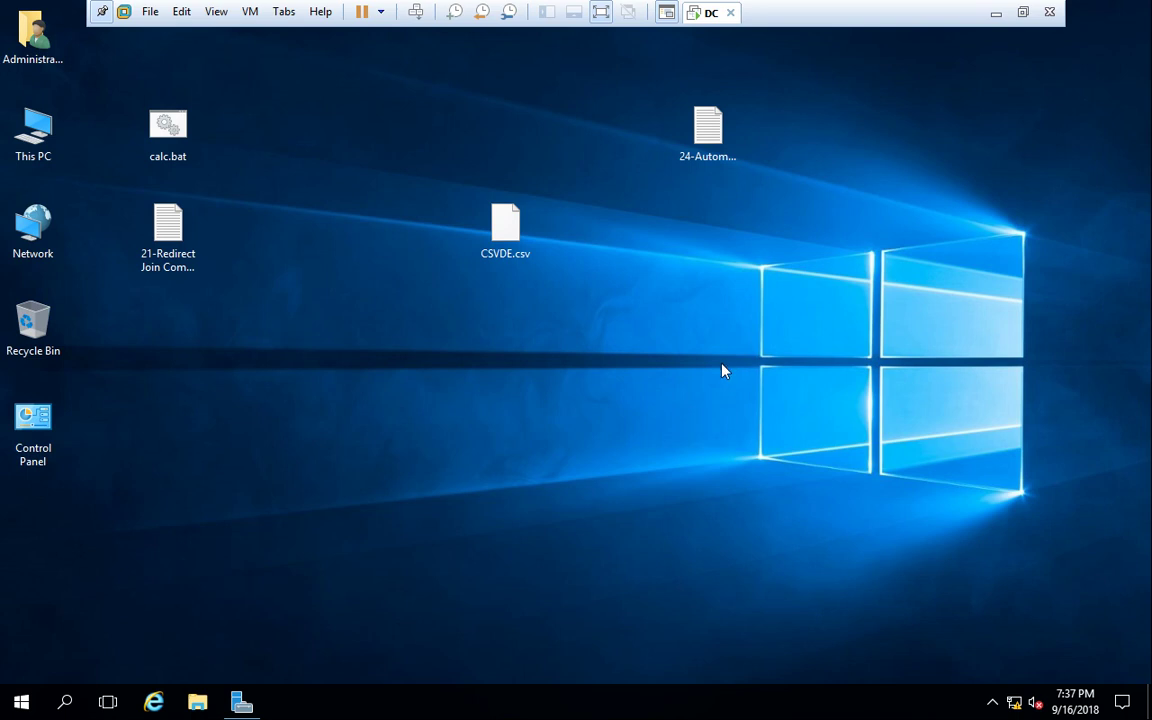
- Leave the VM and browse the host to D:\MCSA\5-Tool's
left_click(996, 12)
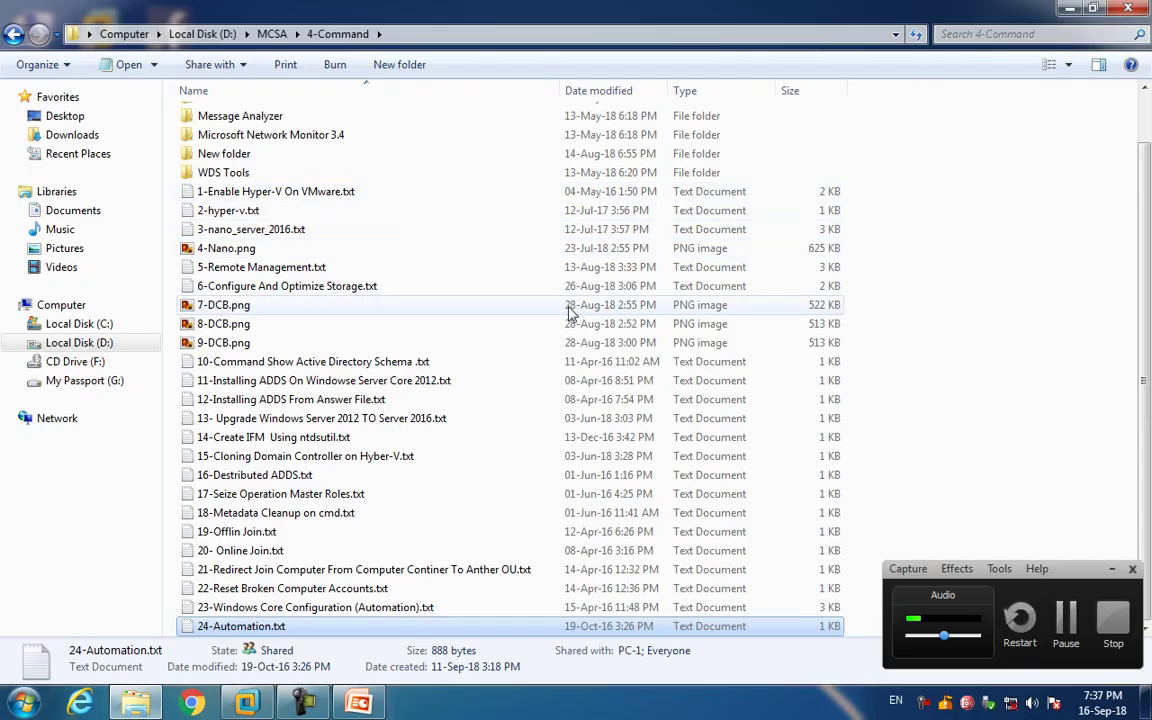
scroll(553, 456, "down", 1)
scroll(520, 458, "up", 1)
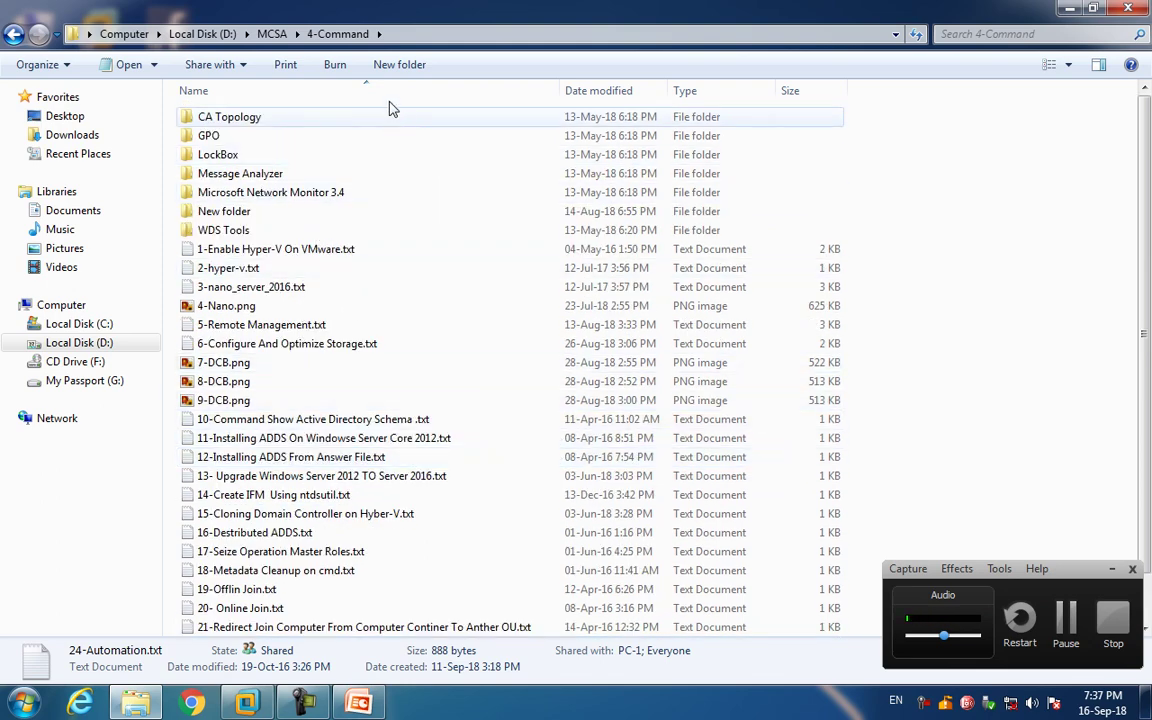
left_click(203, 34)
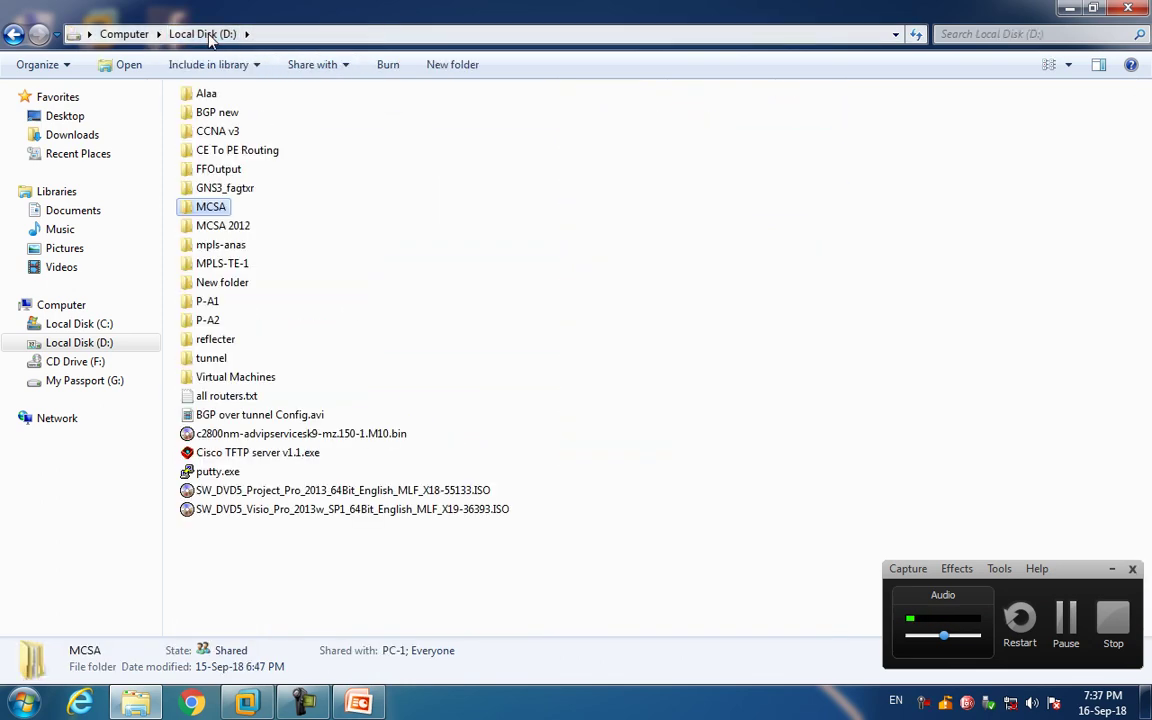
double_click(230, 207)
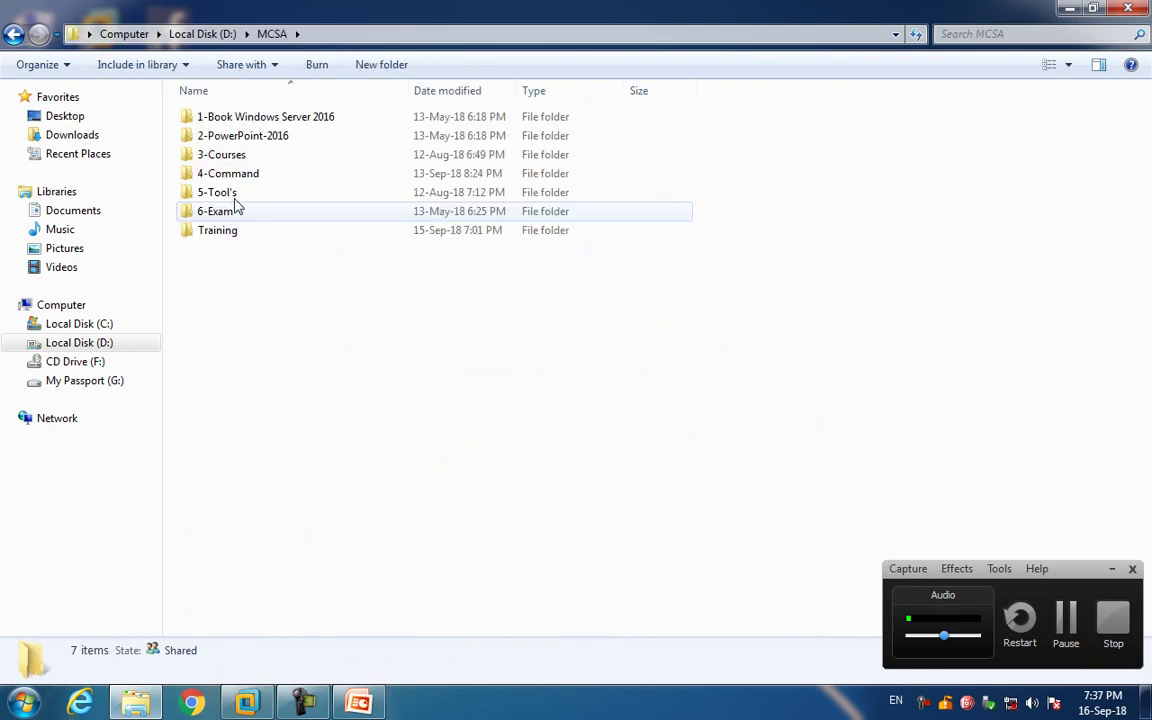
double_click(230, 188)
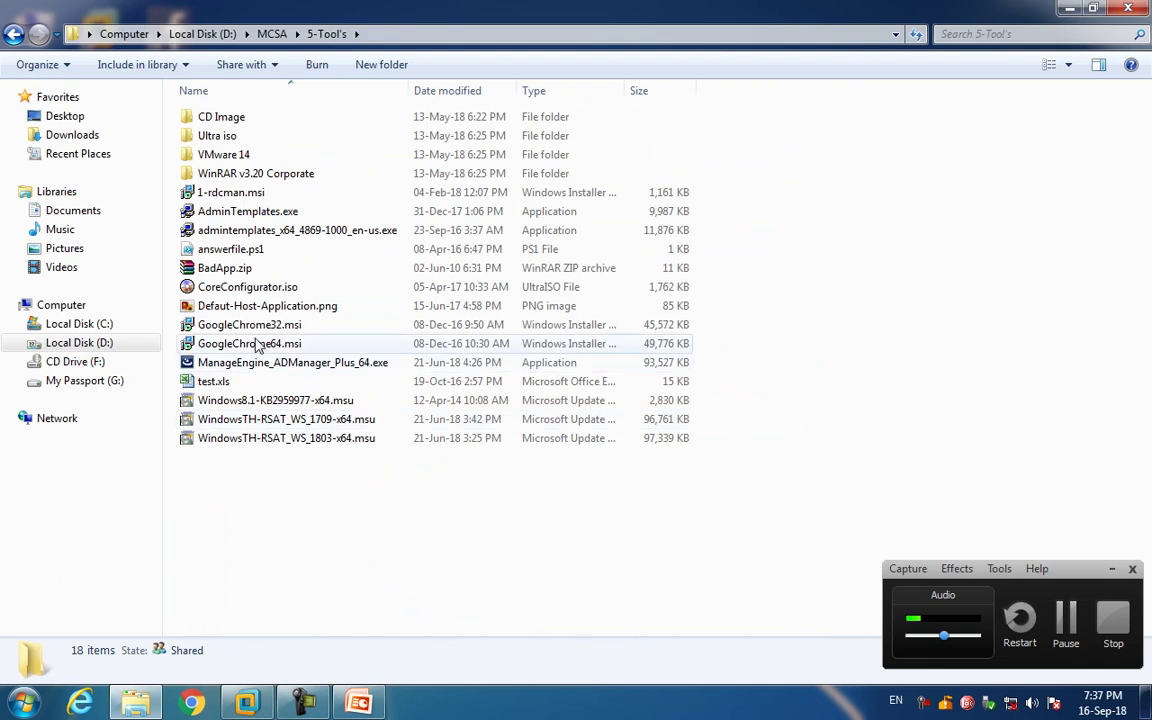
- Try dragging ManageEngine_ADManager_Plus_64.exe from the host onto the server VM
left_click(278, 363)
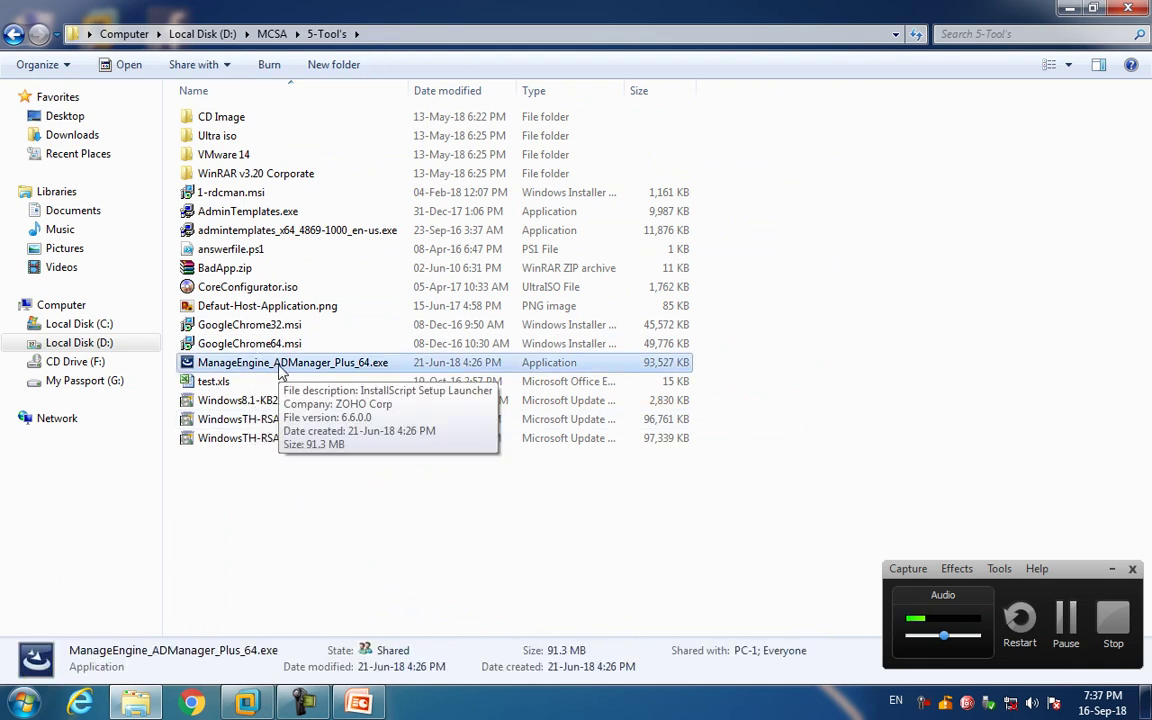
left_click_drag(281, 371, 612, 180)
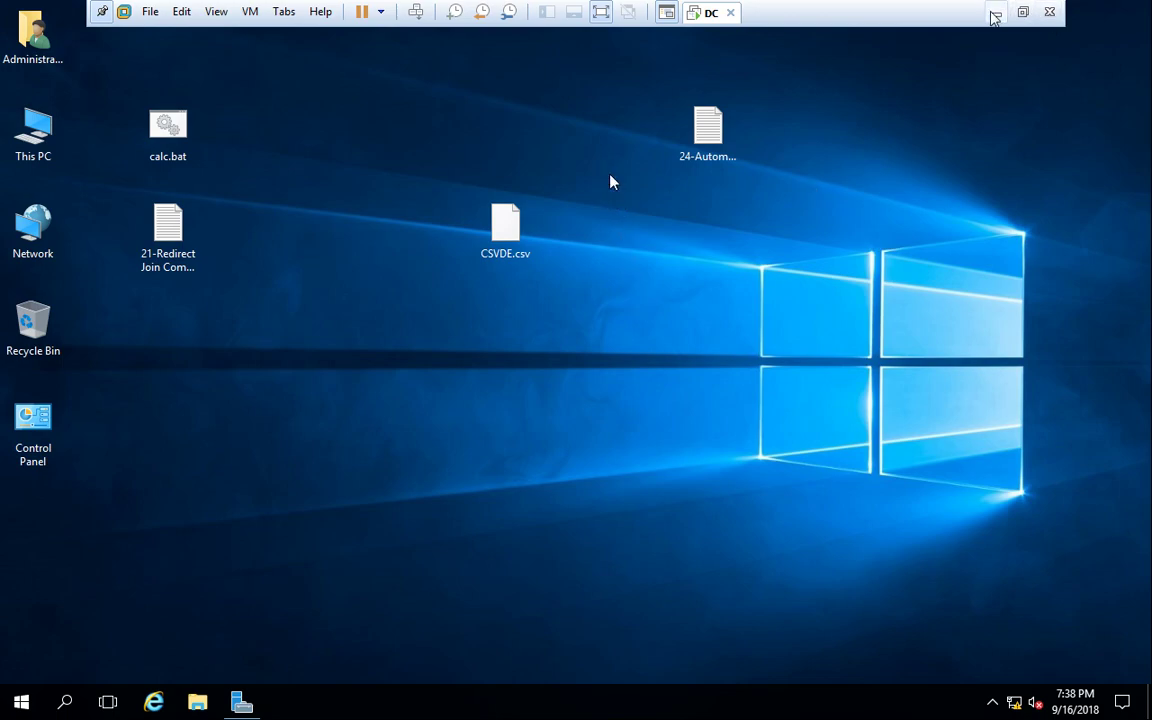
left_click(995, 13)
- Copy the ManageEngine installer on the host and paste it onto the server VM's desktop
right_click(232, 362)
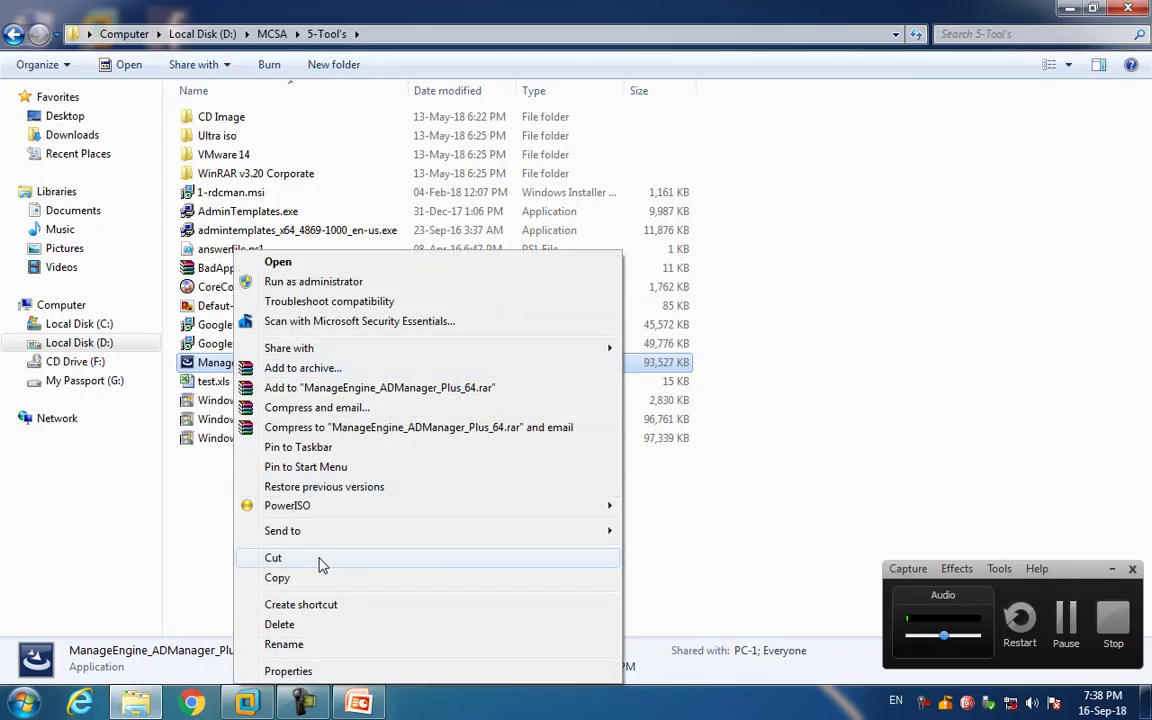
left_click(280, 578)
left_click(246, 703)
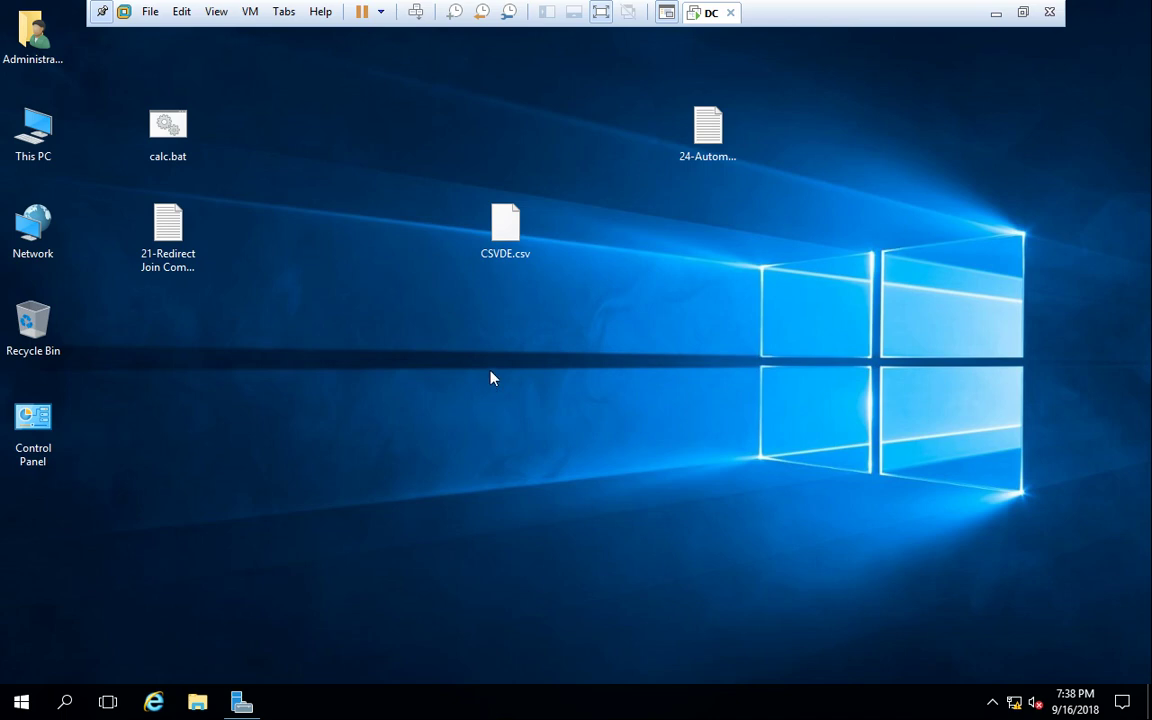
right_click(491, 378)
left_click(535, 452)
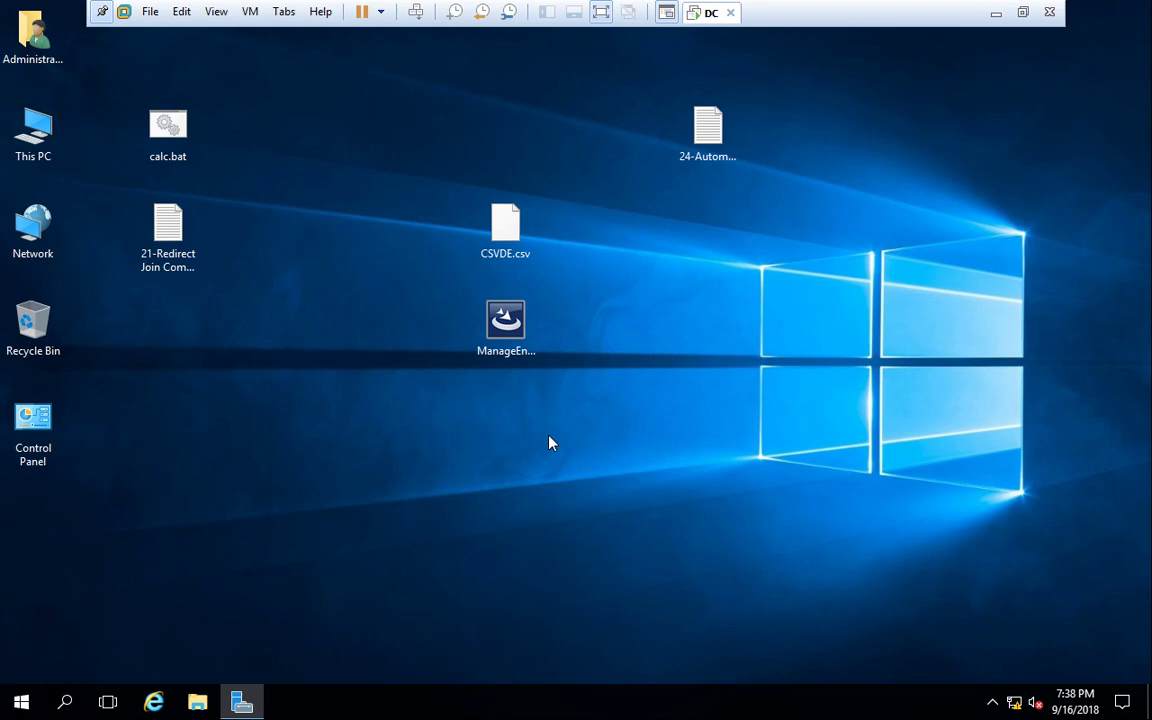
- Run the ADManager Plus 6.6 setup with defaults (C:\ManageEngine\ADManager Plus, port 8080) and start installing
double_click(516, 339)
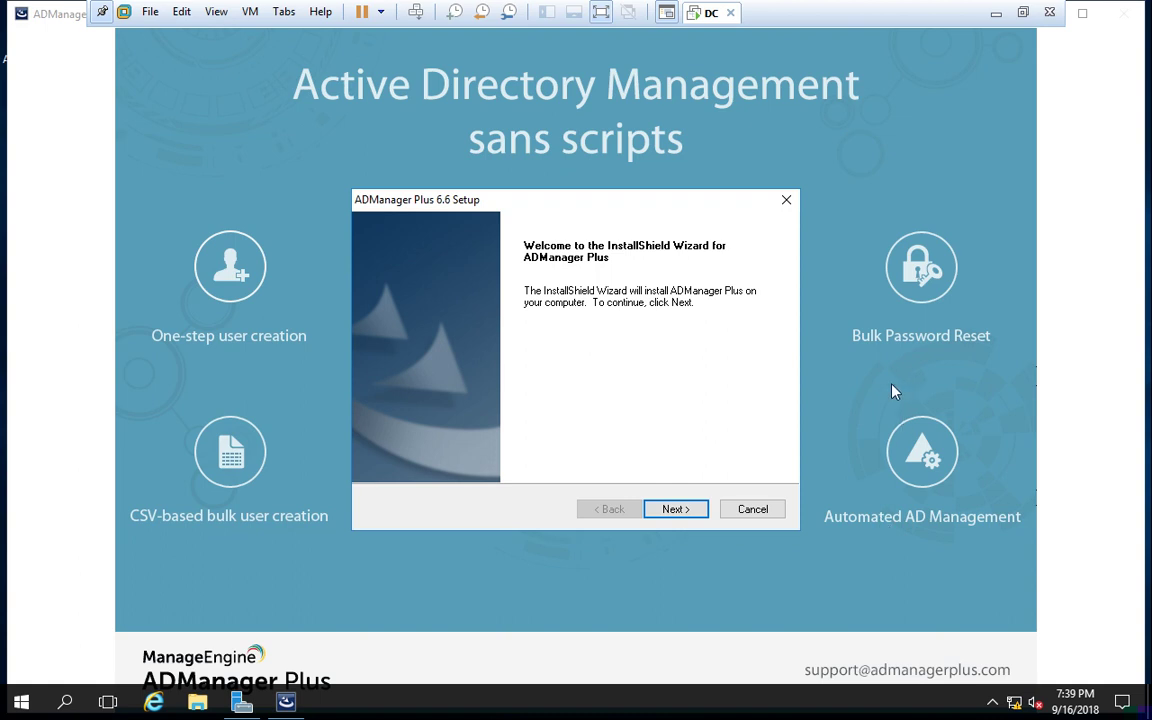
left_click(678, 509)
left_click(676, 510)
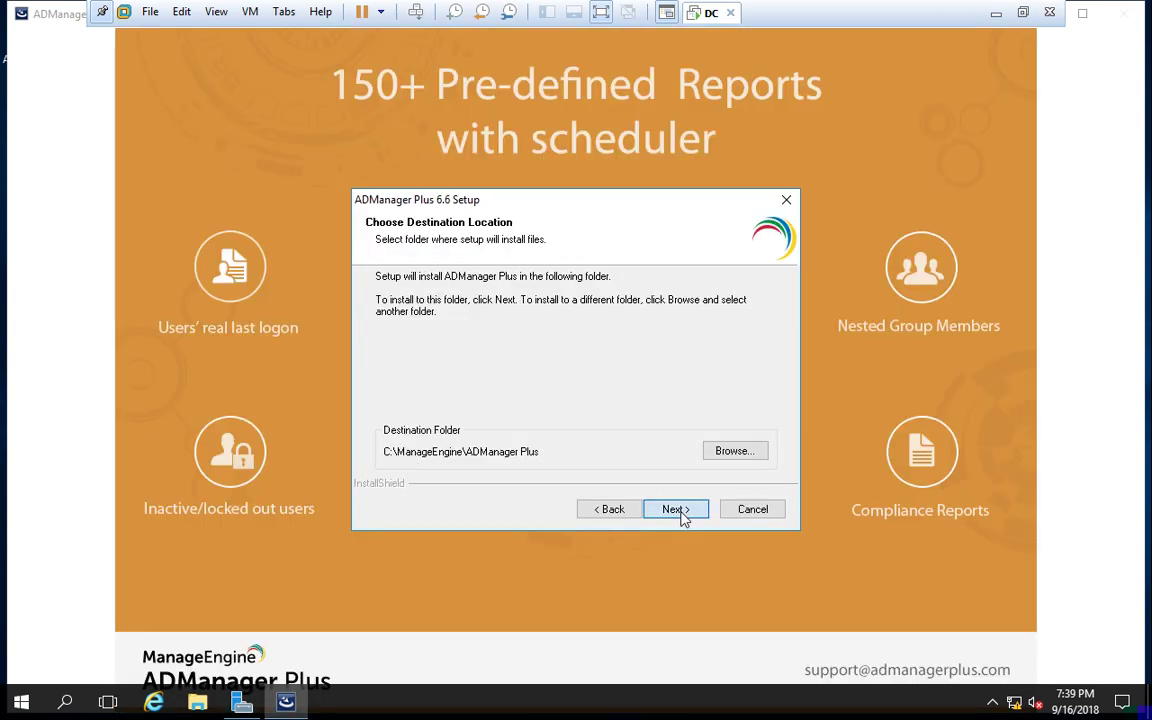
left_click(676, 510)
left_click(676, 510)
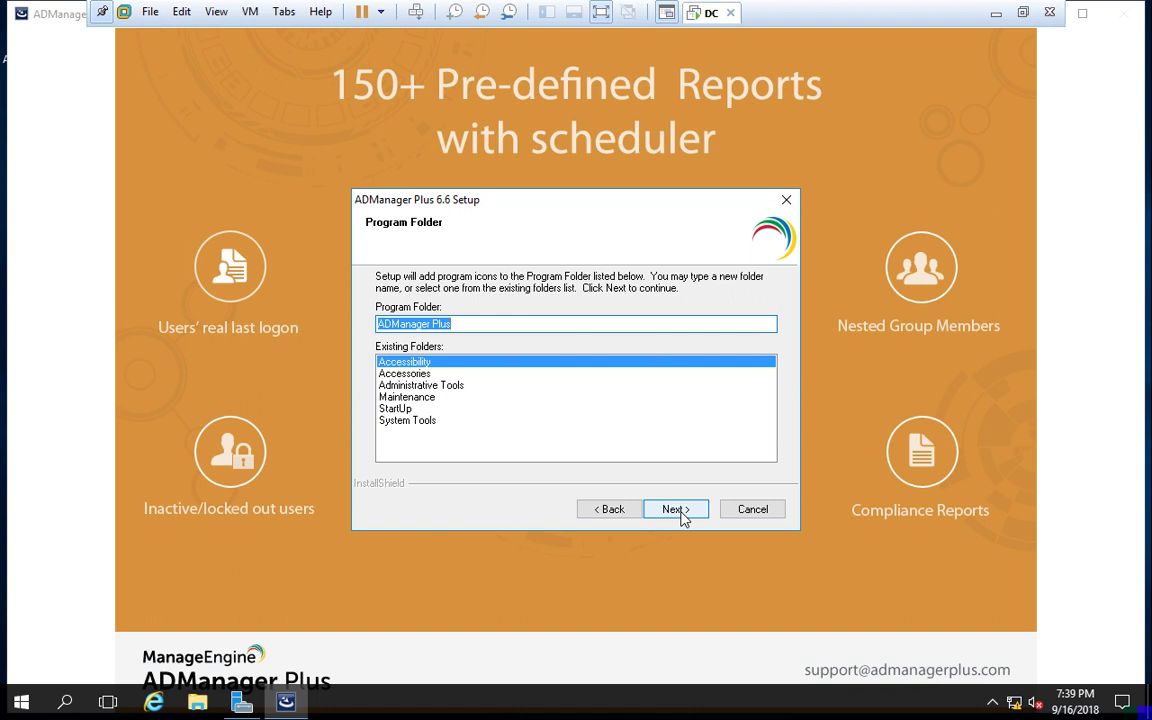
left_click(676, 510)
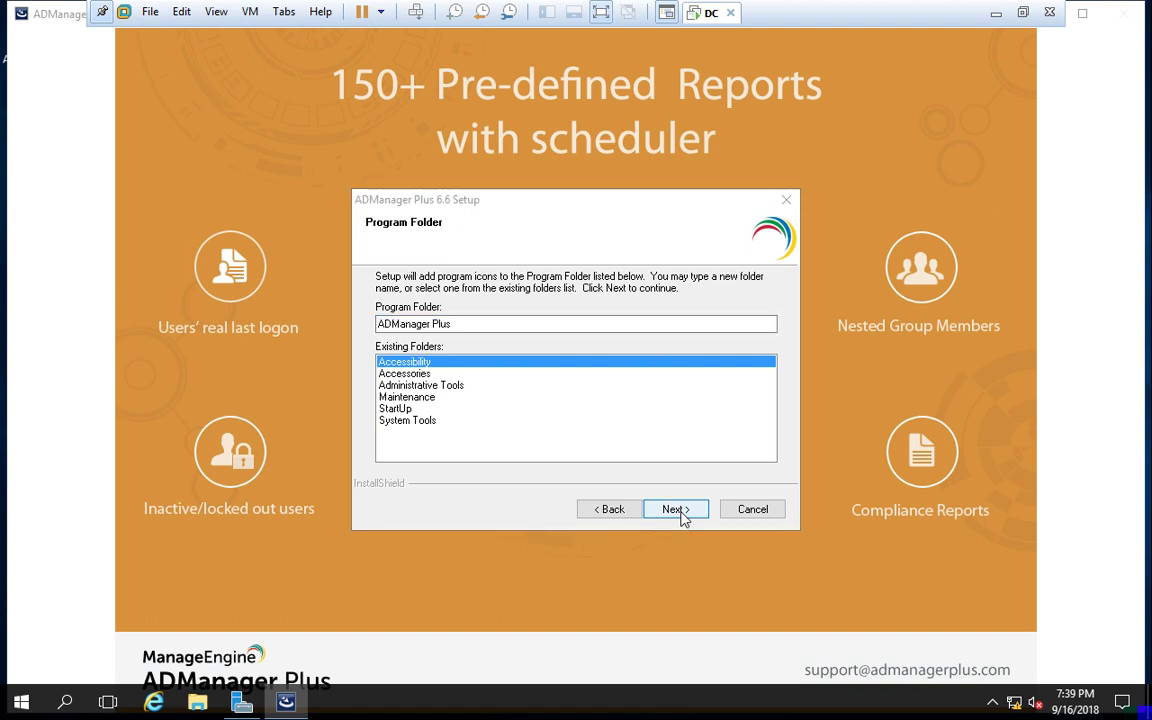
left_click(676, 510)
left_click(676, 510)
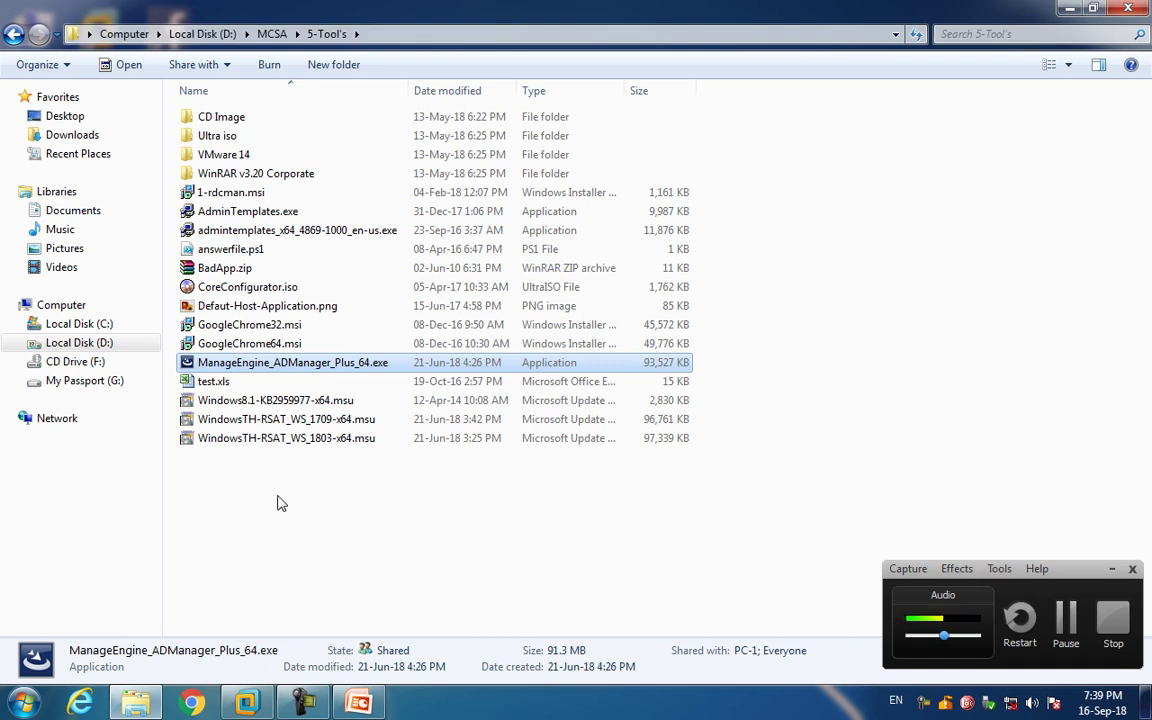
- Open test.xls and widen the givenName, userAccountControl, pwdLastSet and password columns
double_click(205, 380)
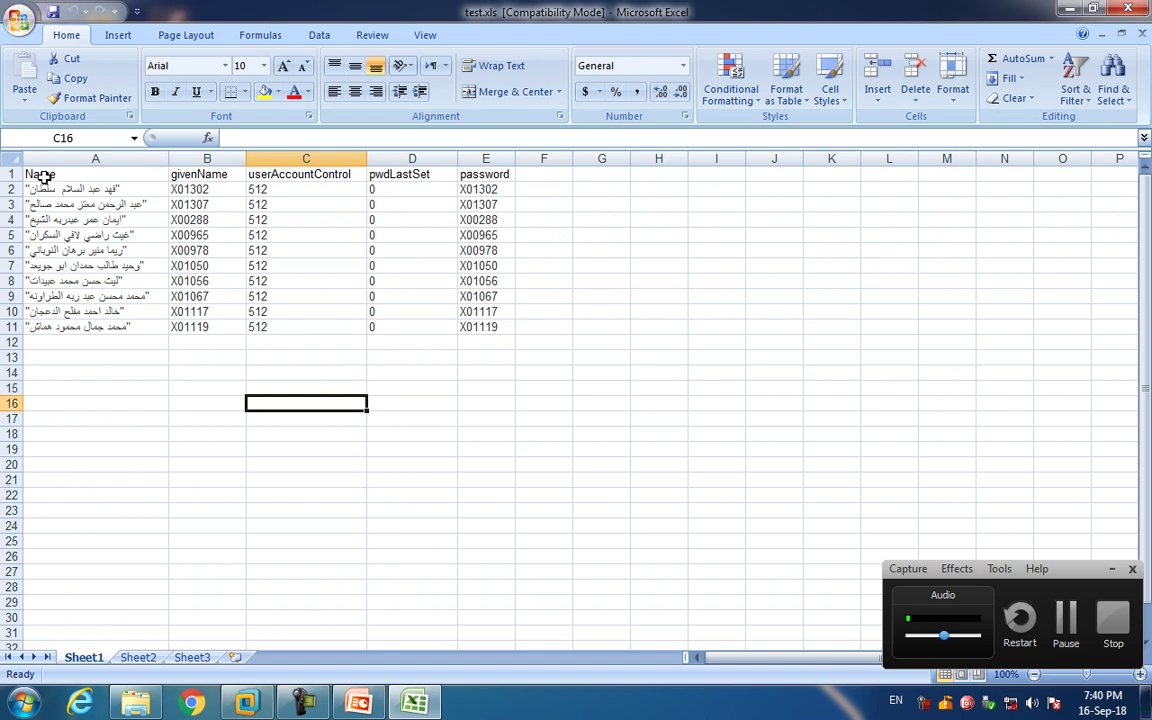
left_click_drag(43, 174, 604, 159)
left_click_drag(458, 159, 522, 157)
left_click_drag(367, 158, 445, 158)
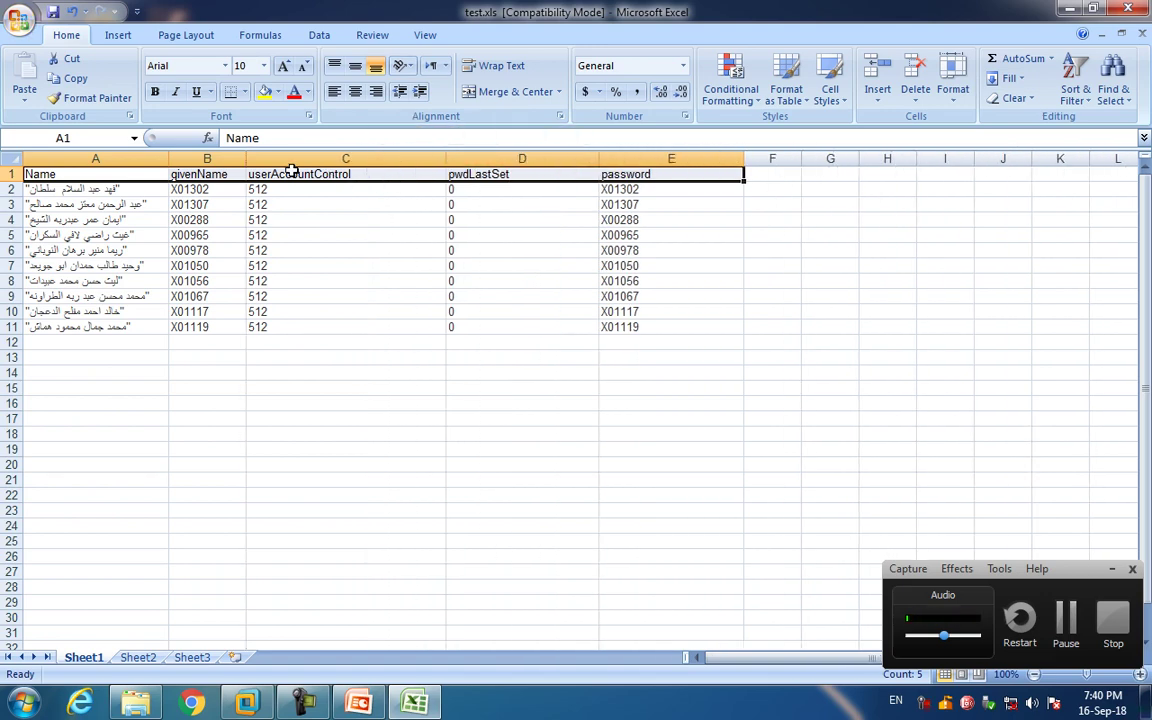
left_click_drag(247, 160, 331, 162)
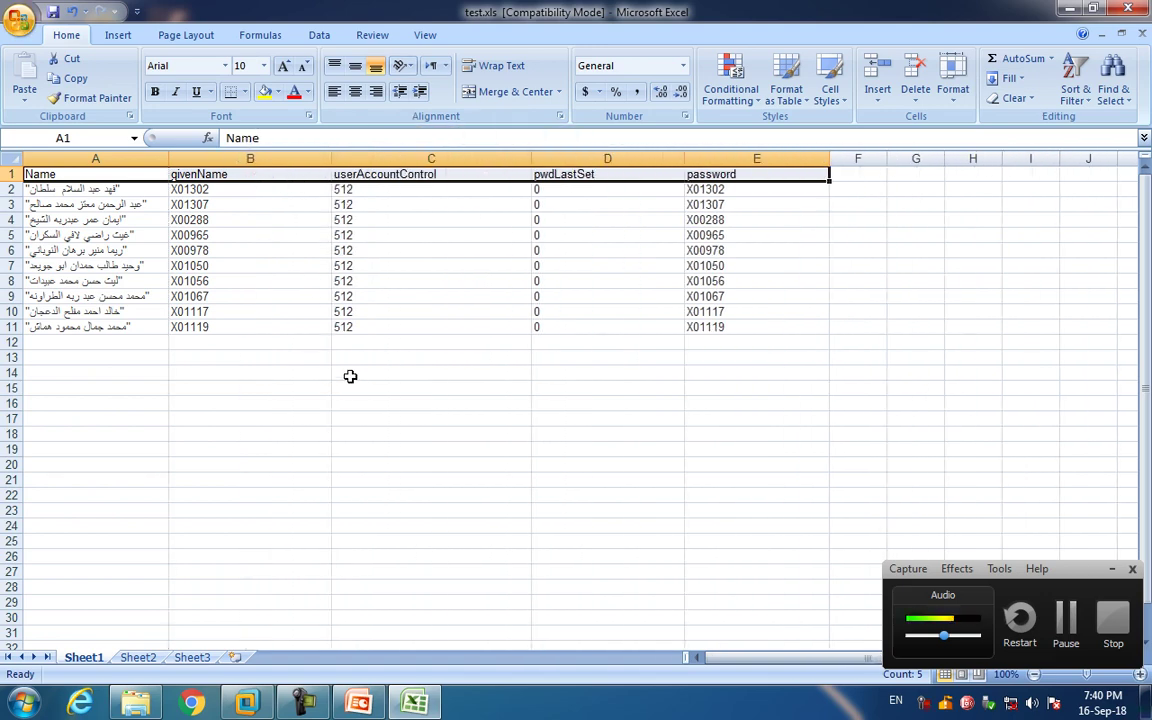
left_click(294, 507)
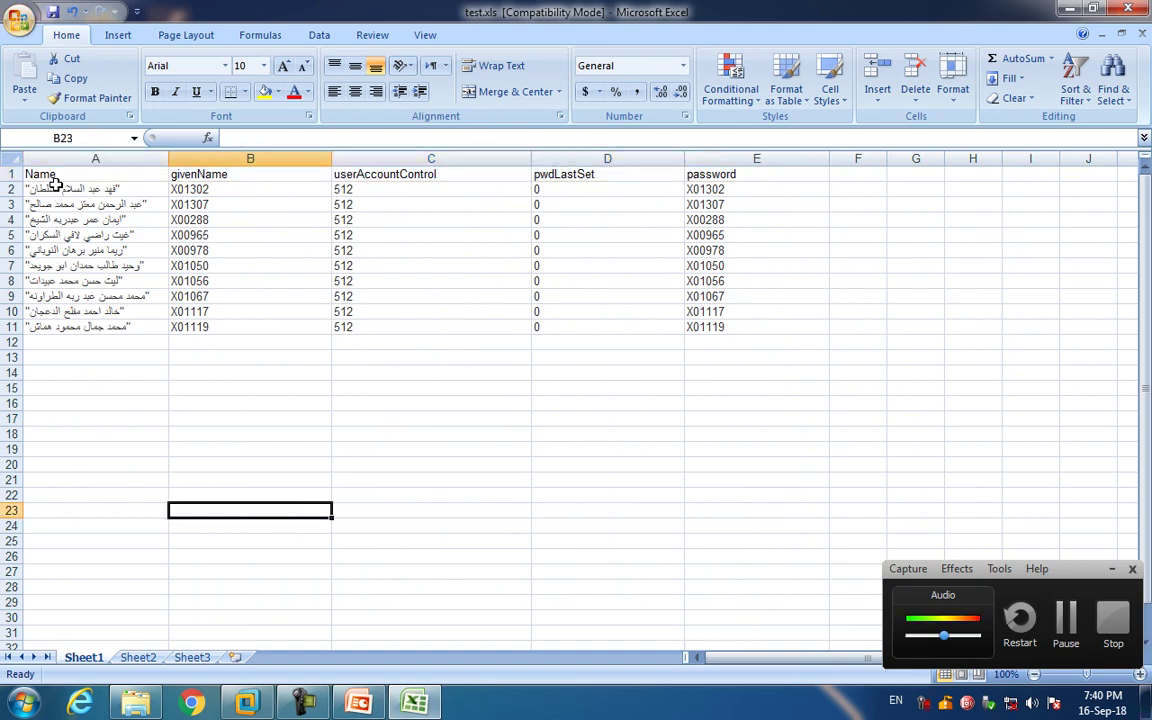
left_click(50, 175)
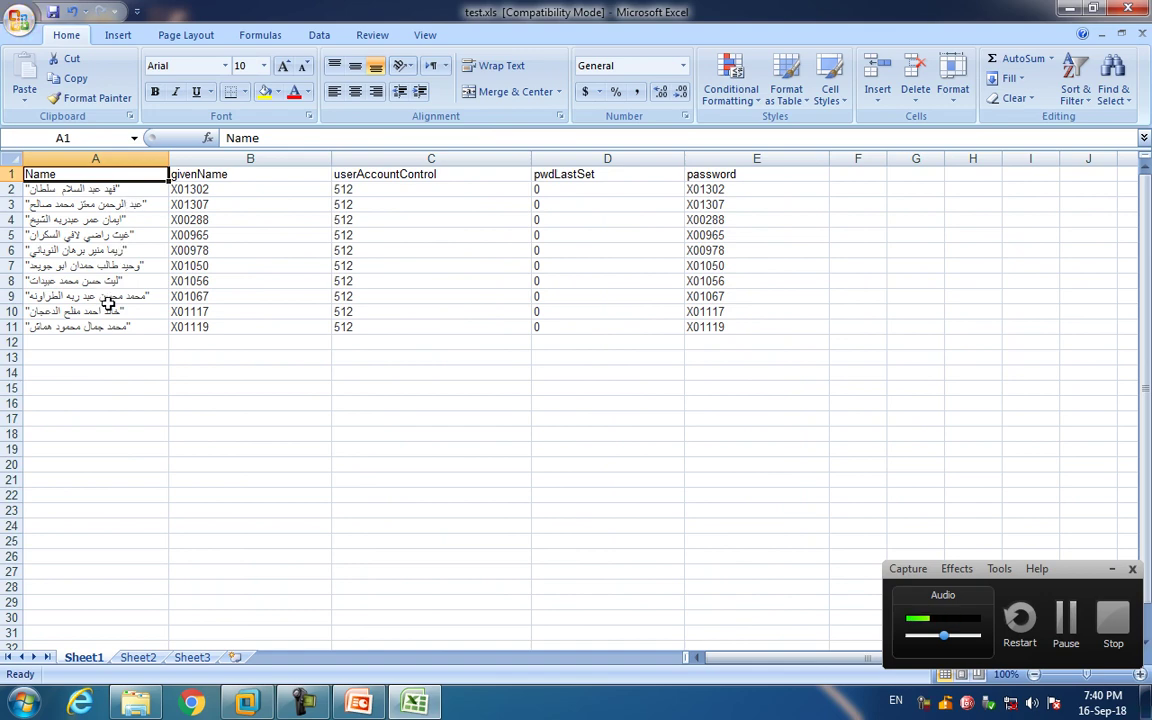
left_click(211, 189)
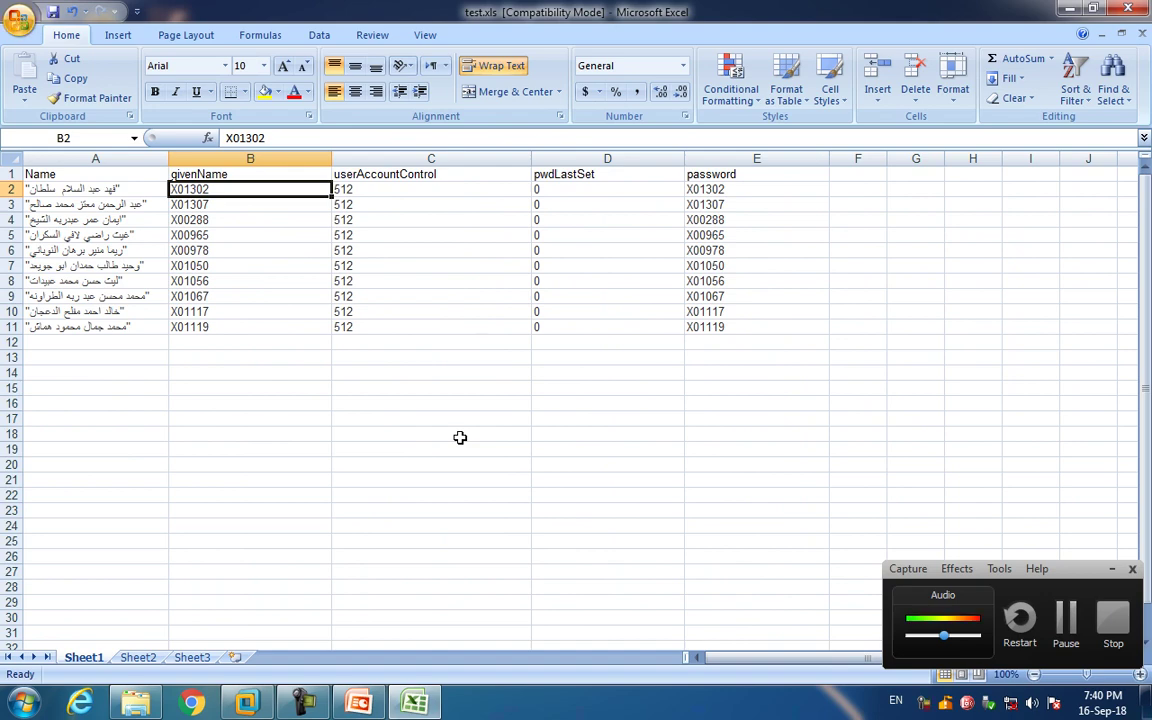
left_click_drag(80, 388, 80, 190)
left_click(116, 465)
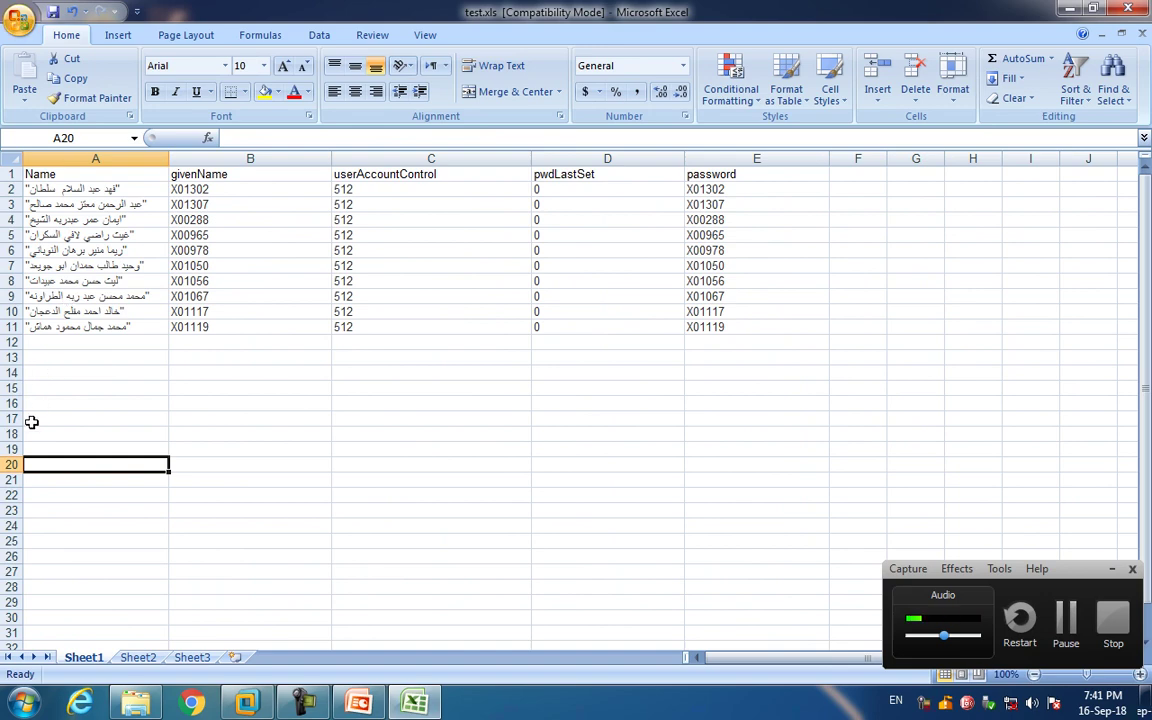
left_click_drag(195, 356, 192, 188)
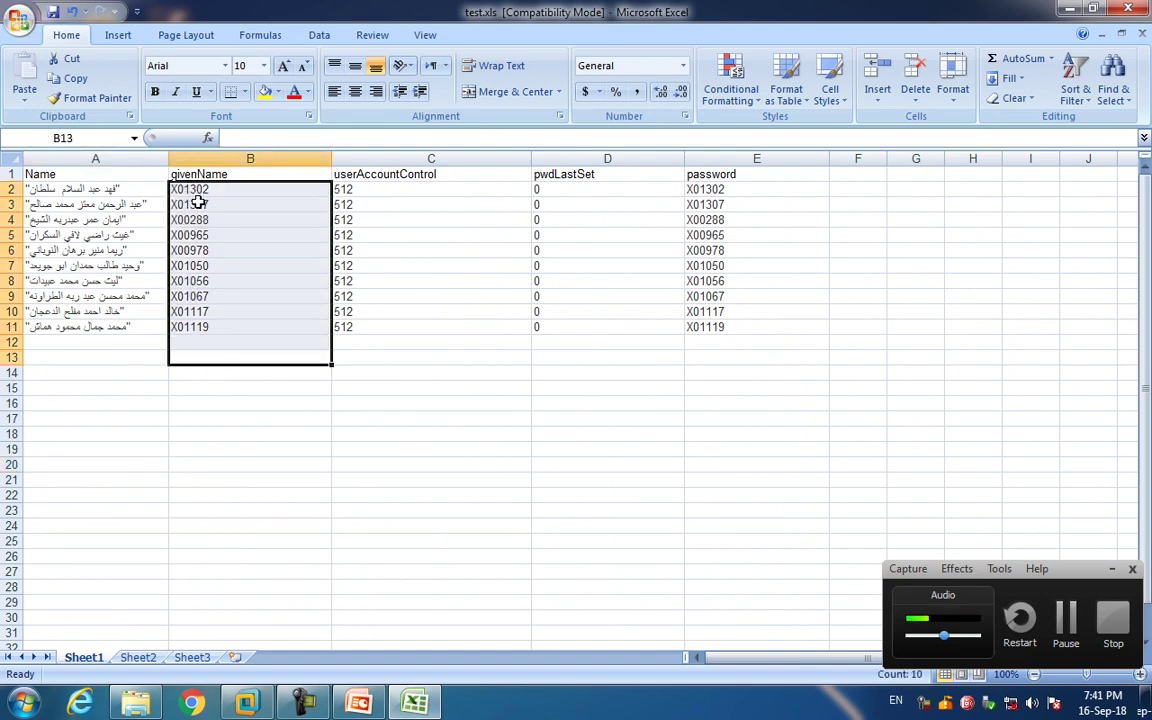
left_click(193, 415)
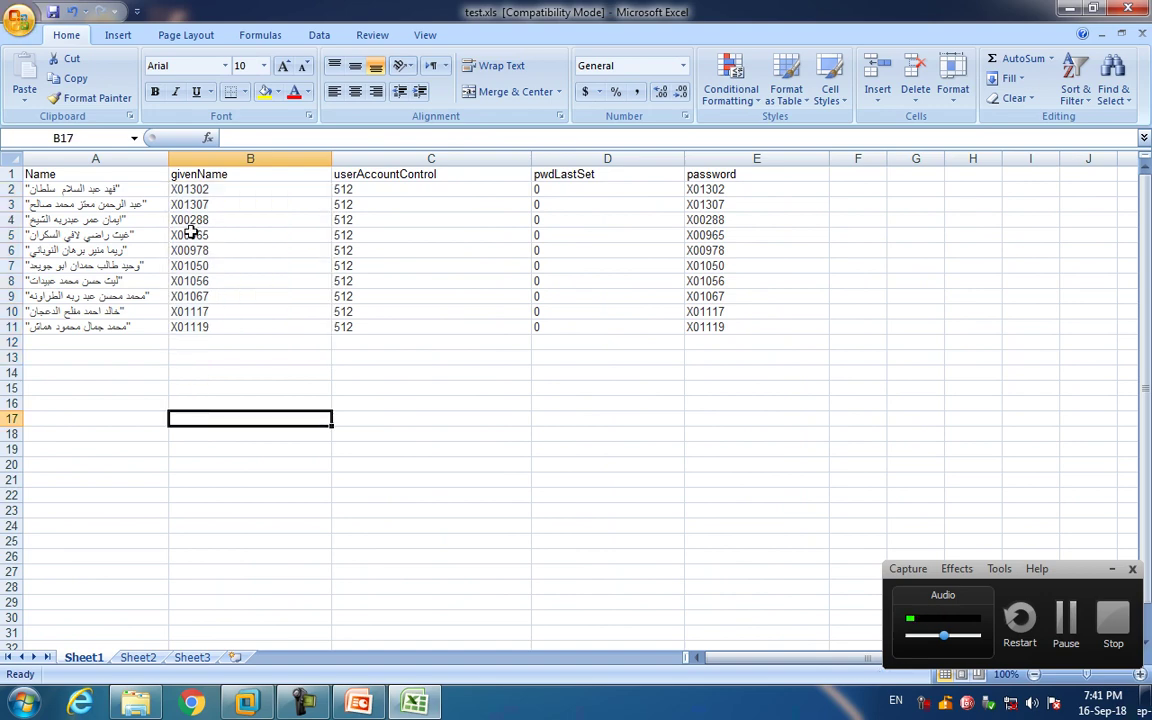
left_click_drag(198, 370, 205, 193)
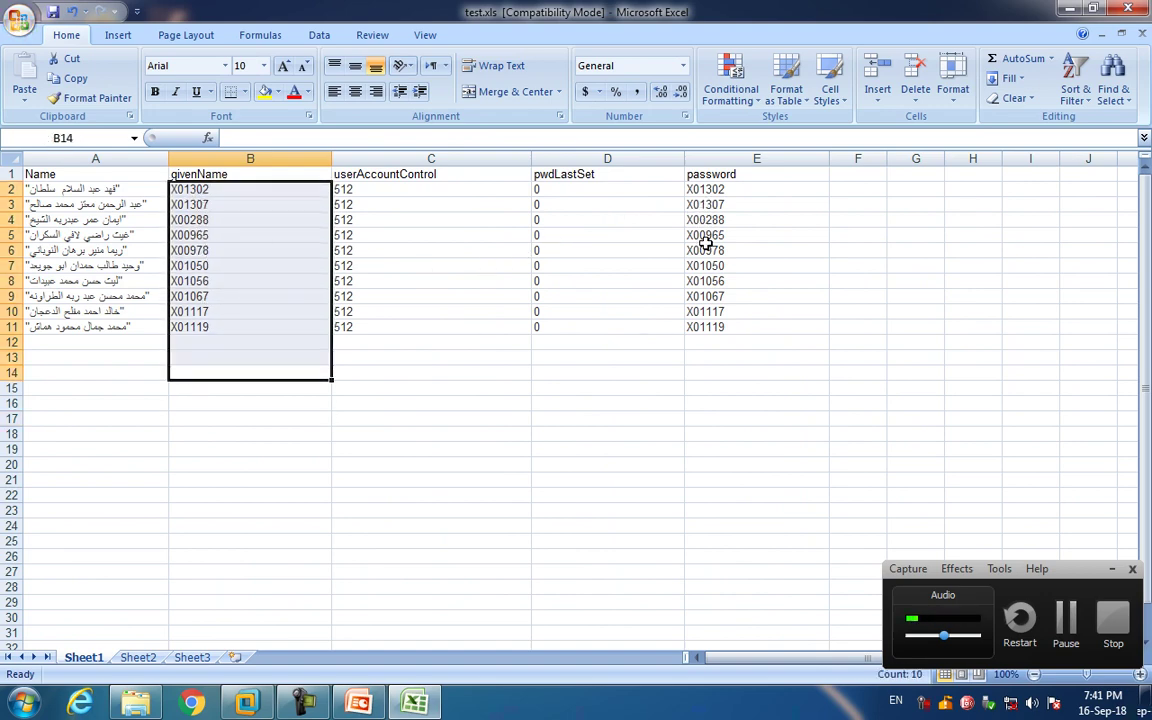
left_click(217, 217)
left_click(190, 190)
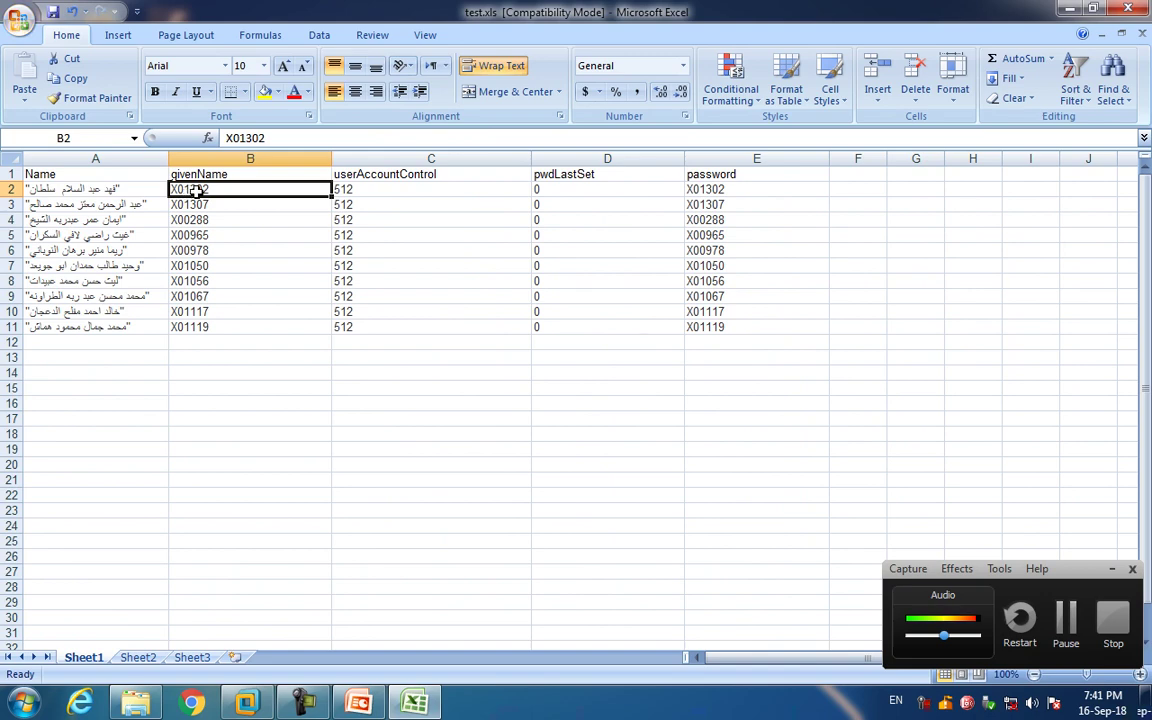
left_click(692, 194)
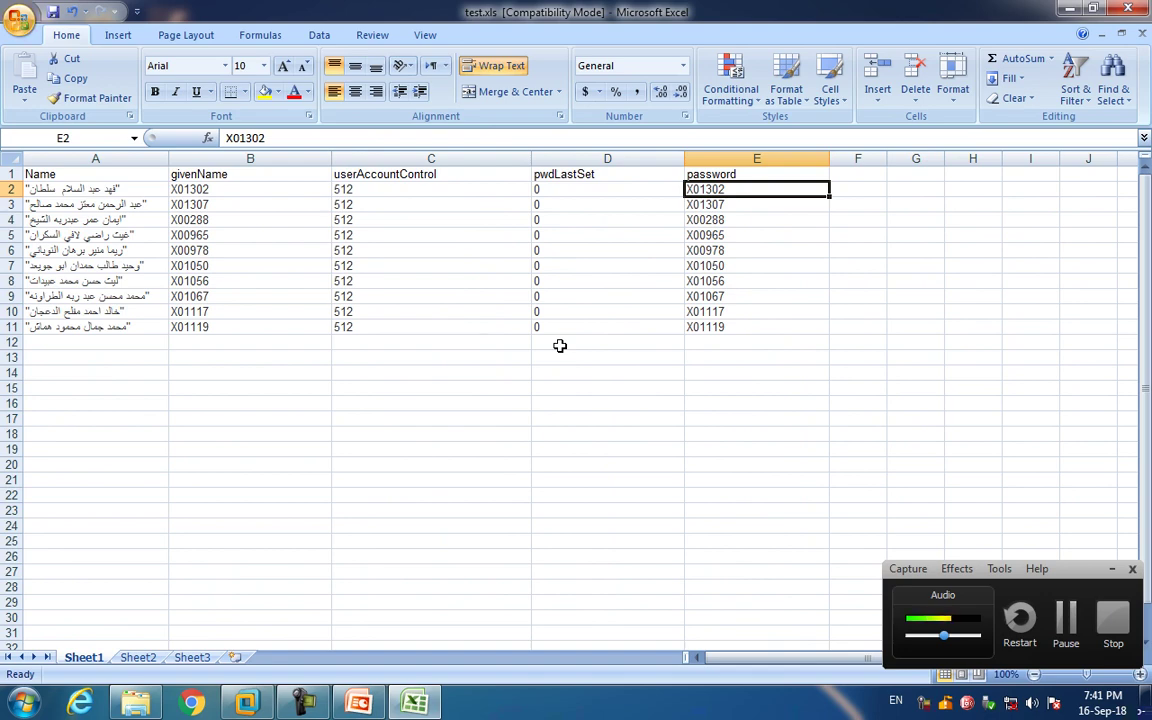
- Check the userAccountControl 512 and pwdLastSet 0 values, then select an empty cell
left_click_drag(355, 339, 365, 196)
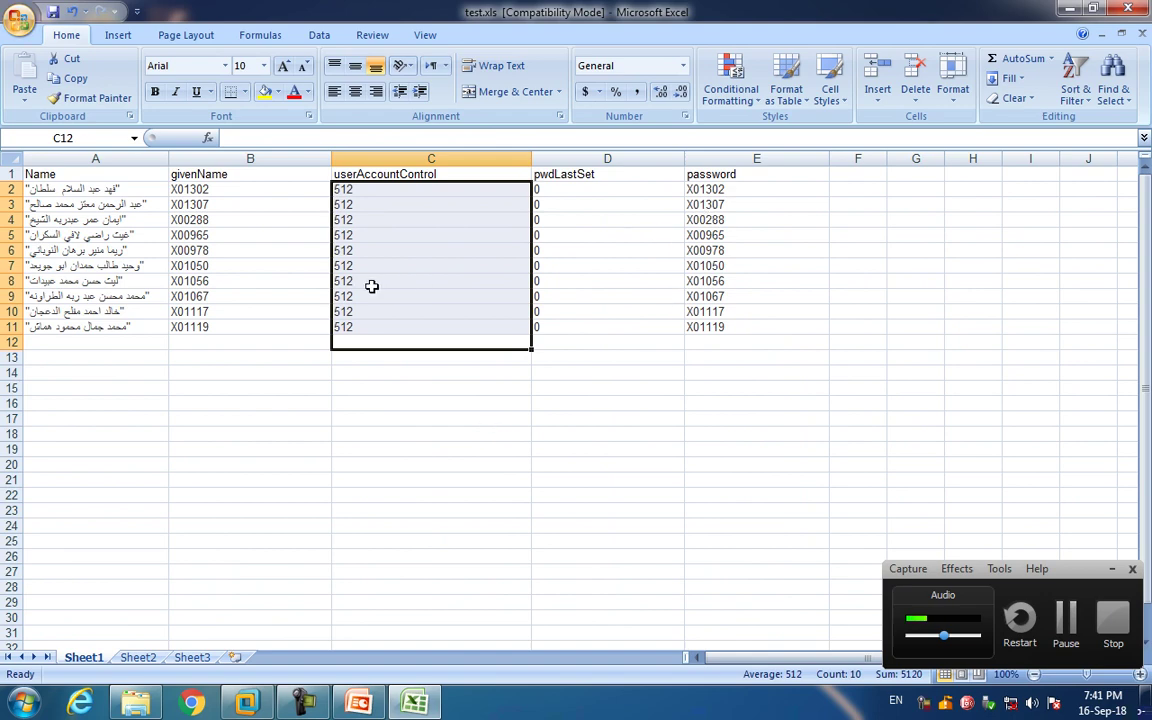
left_click(463, 432)
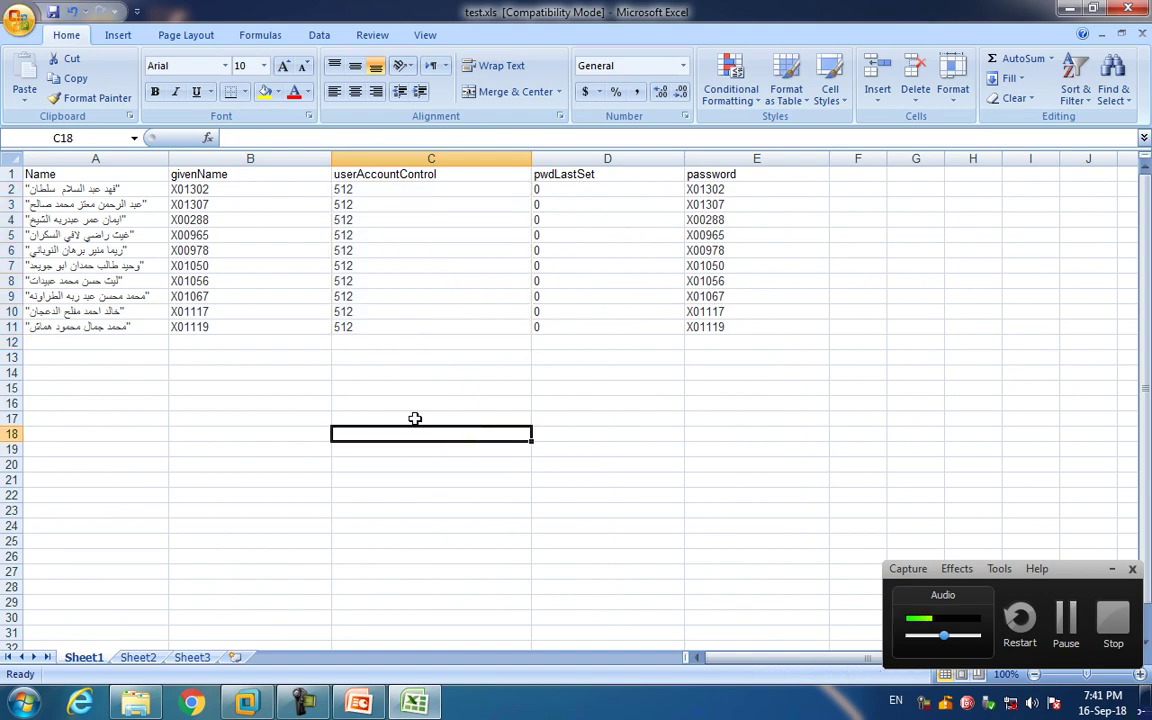
left_click(80, 251)
left_click(200, 235)
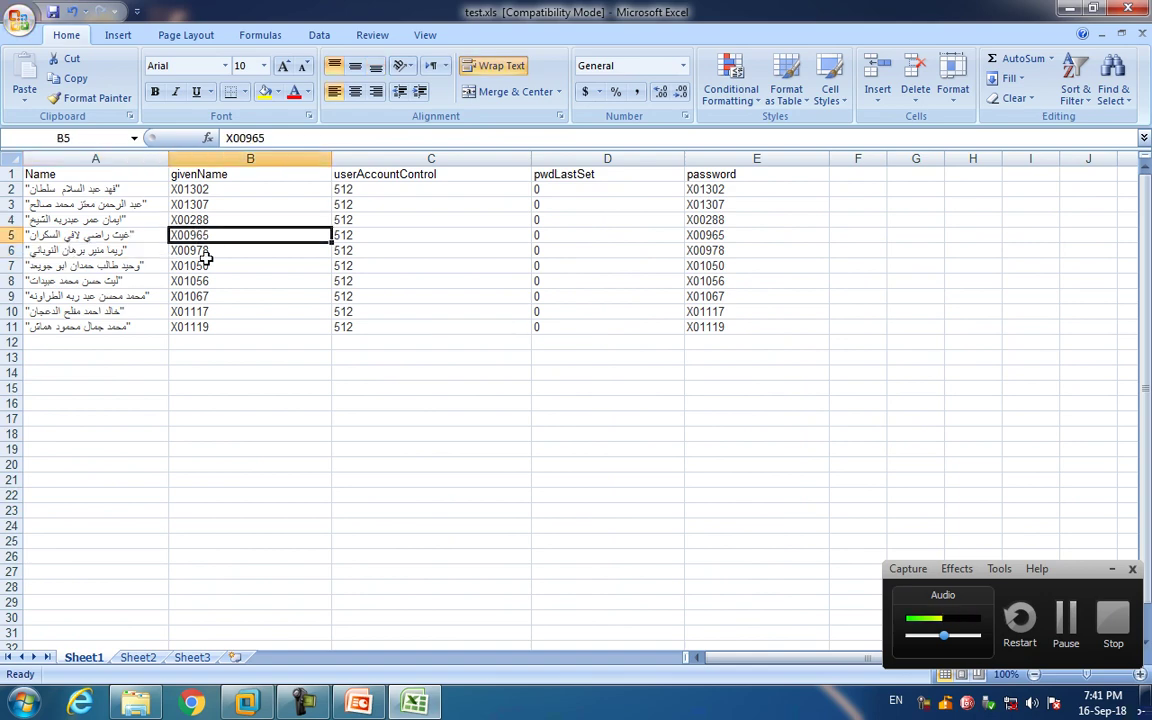
left_click(380, 250)
left_click(552, 250)
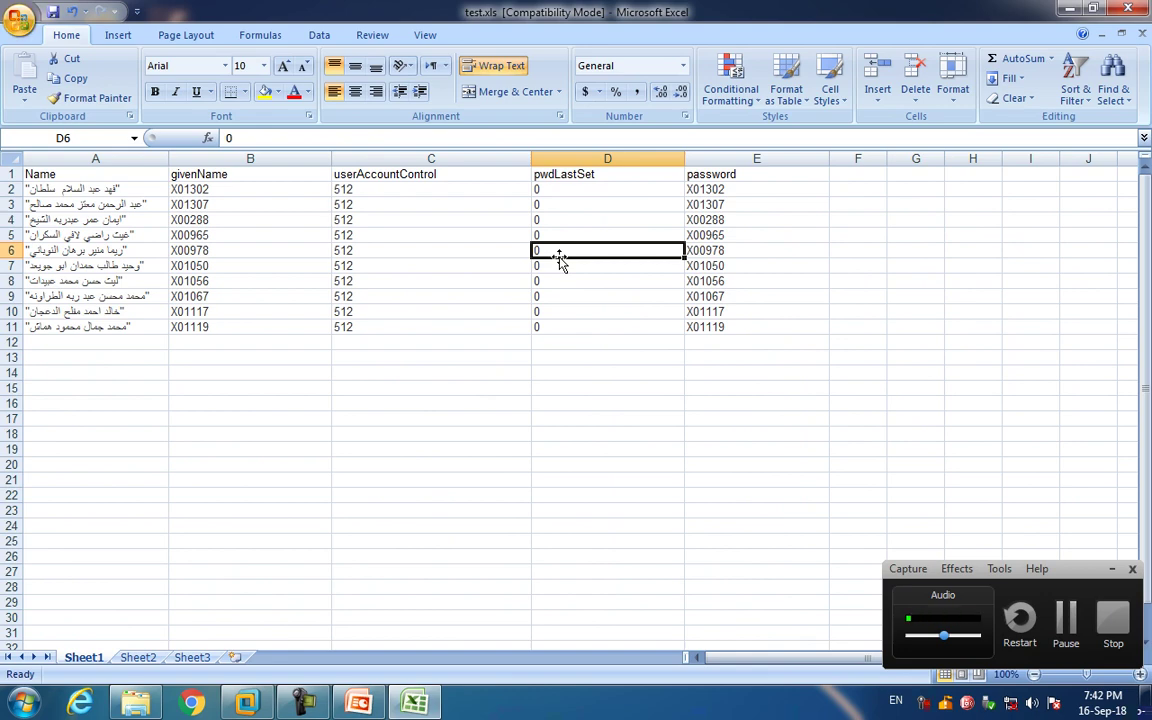
left_click(878, 326)
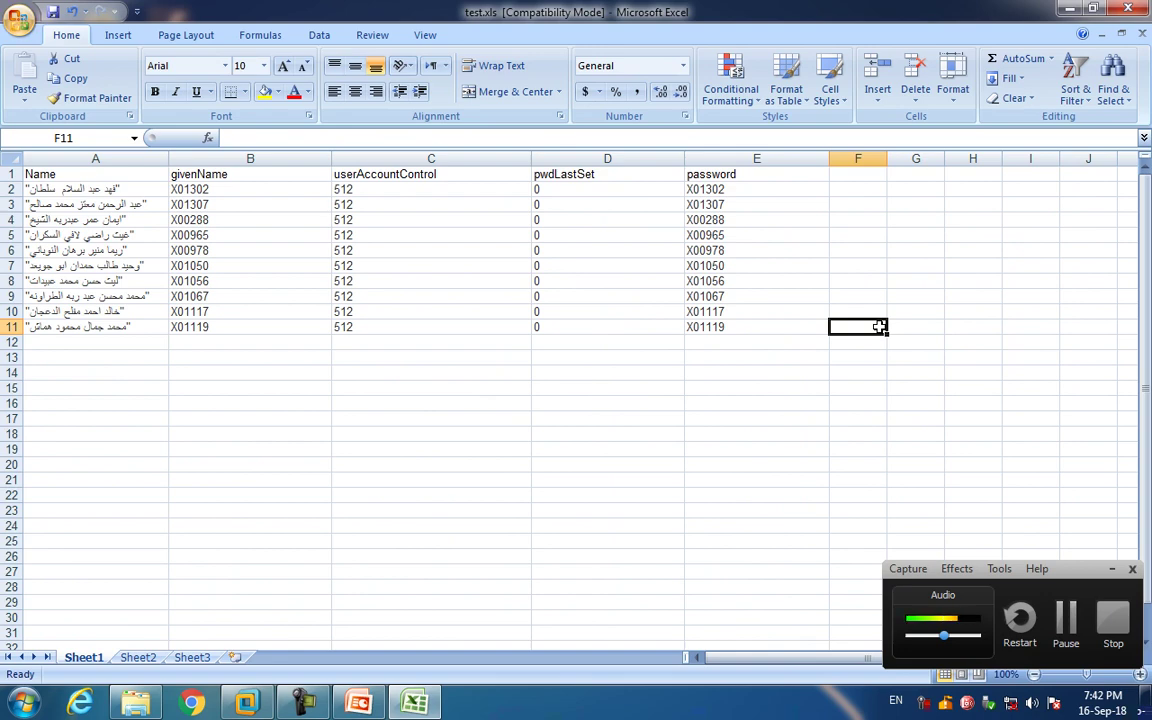
- Close test.xls without saving and copy it from the 5-Tool's folder
left_click(1127, 12)
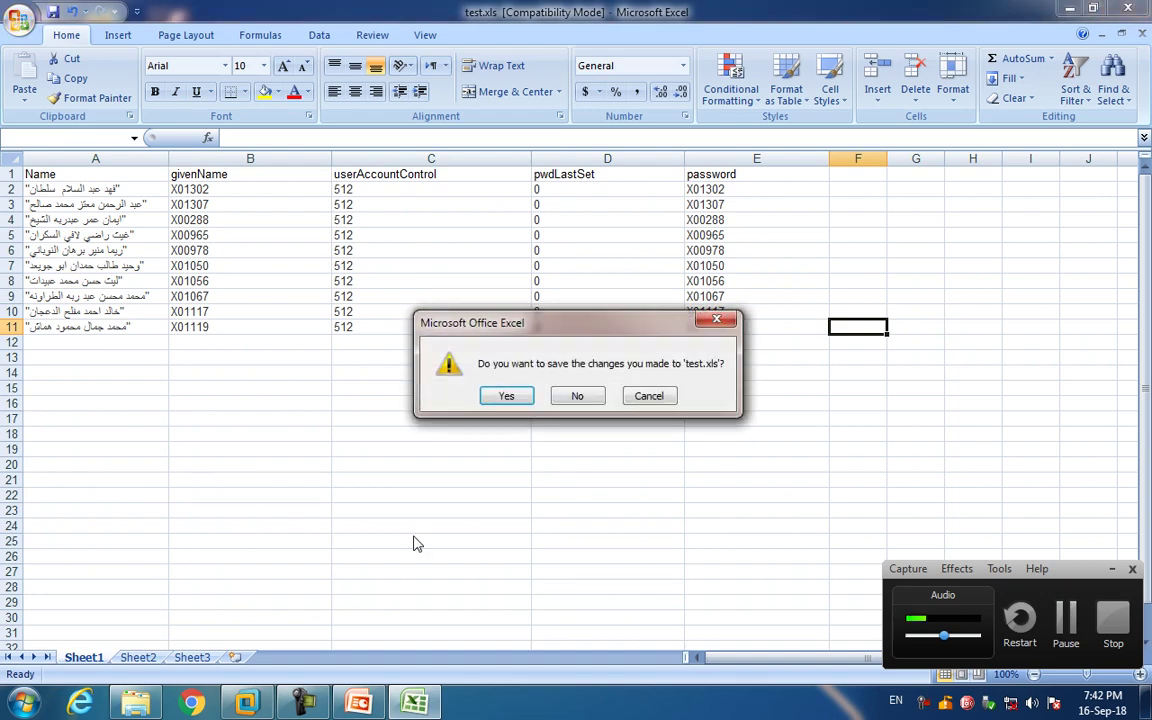
left_click(580, 397)
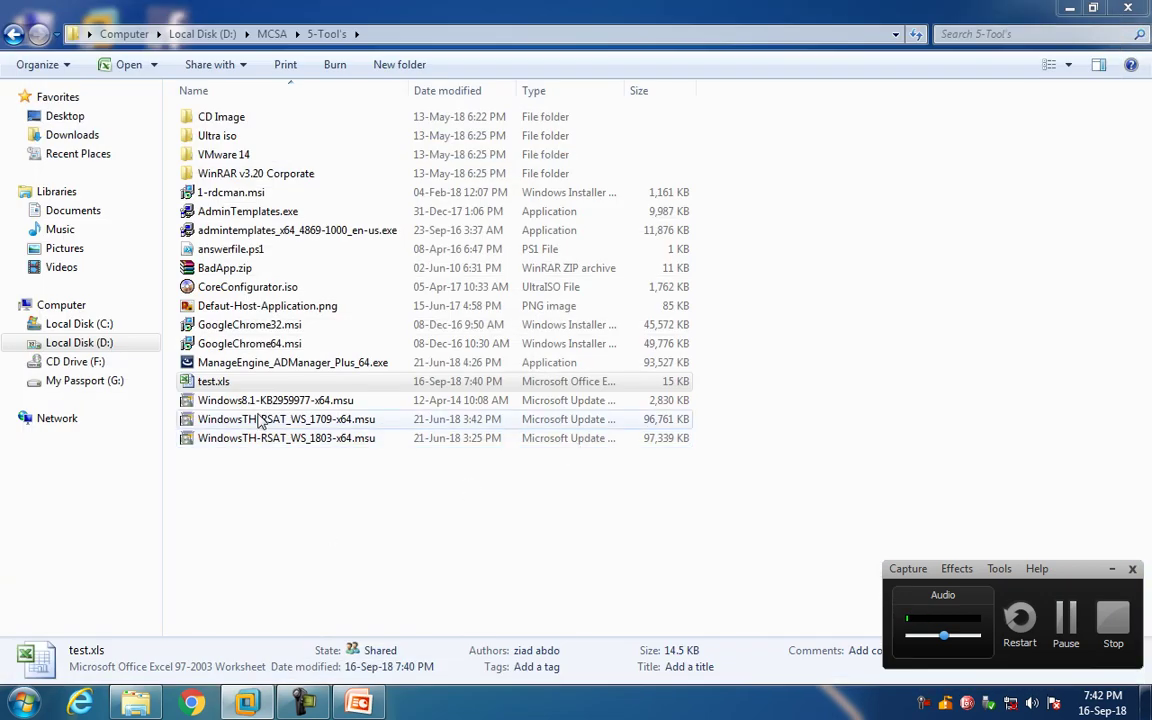
right_click(212, 381)
left_click(265, 577)
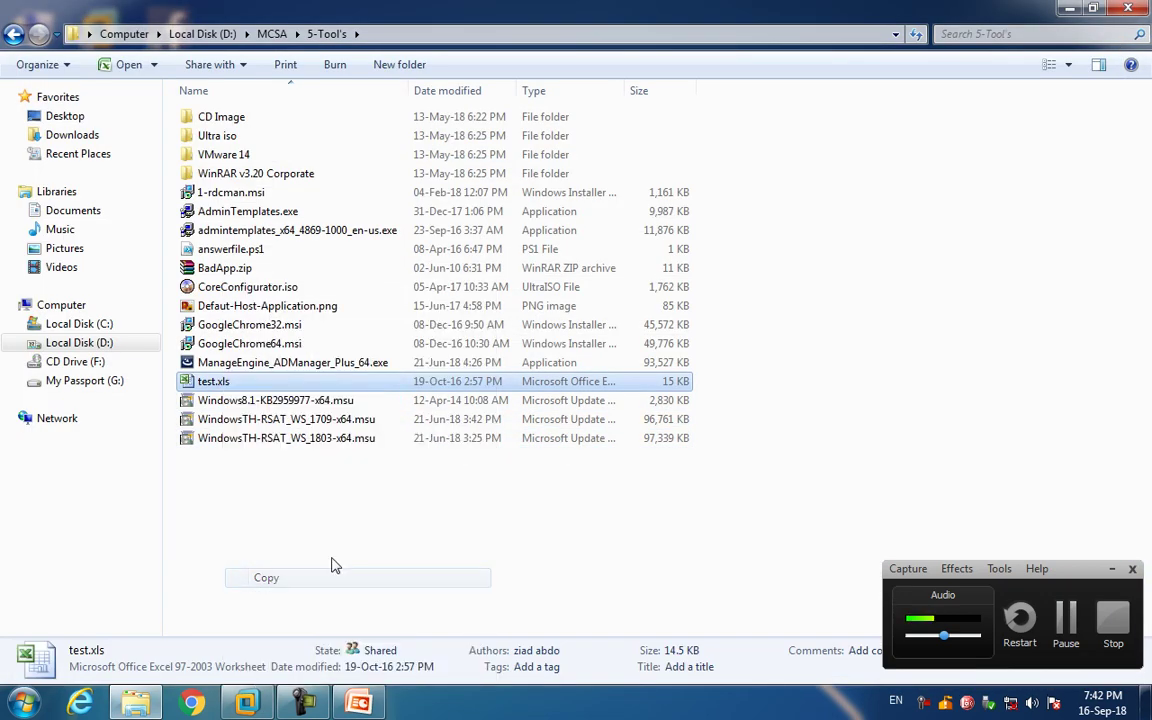
- Paste test.xls onto the desktop and open the desktop copy in Excel
left_click(1128, 8)
right_click(427, 191)
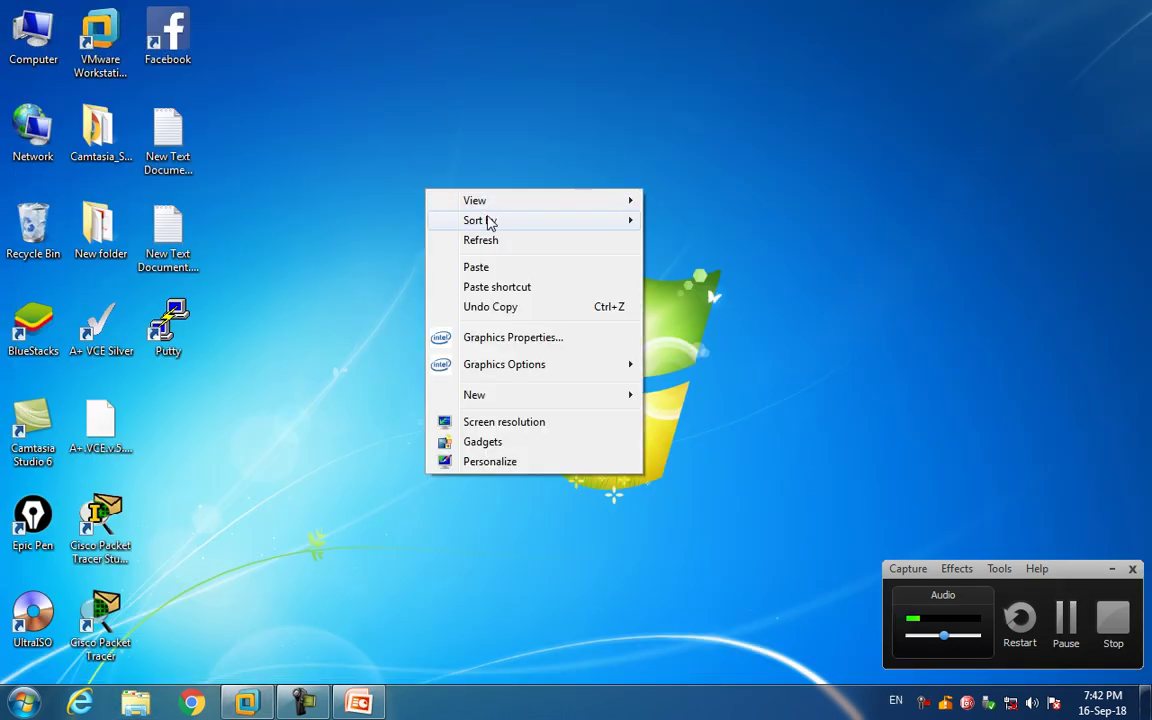
left_click(476, 267)
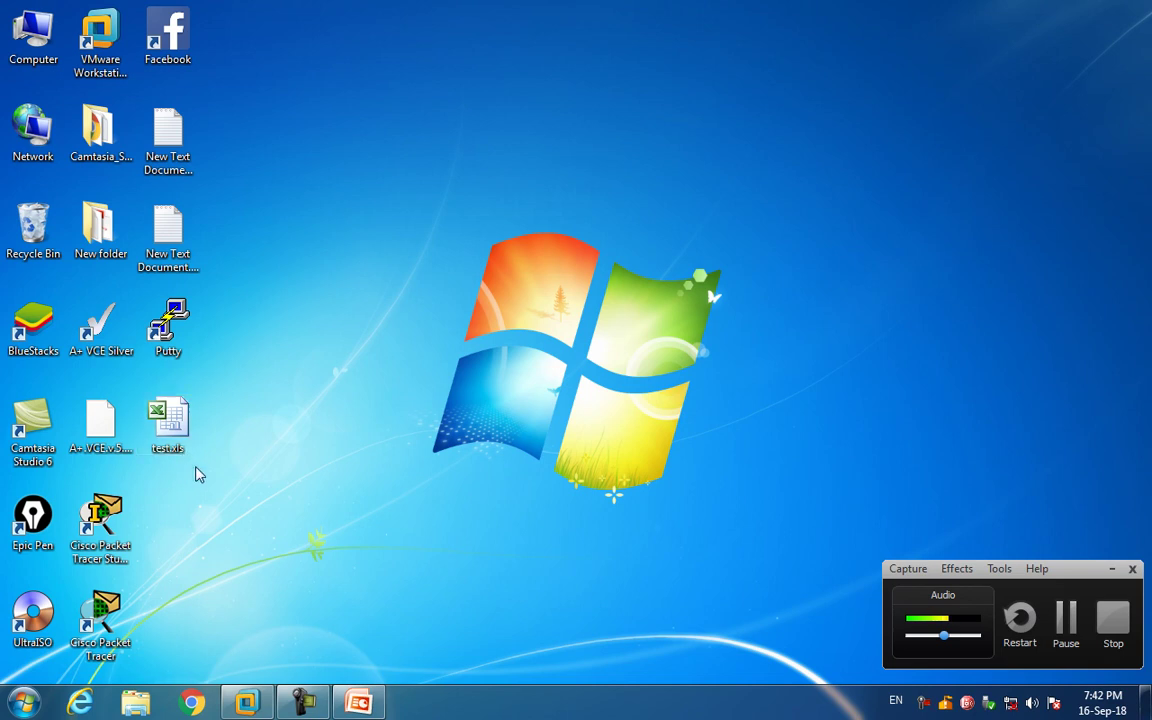
double_click(170, 420)
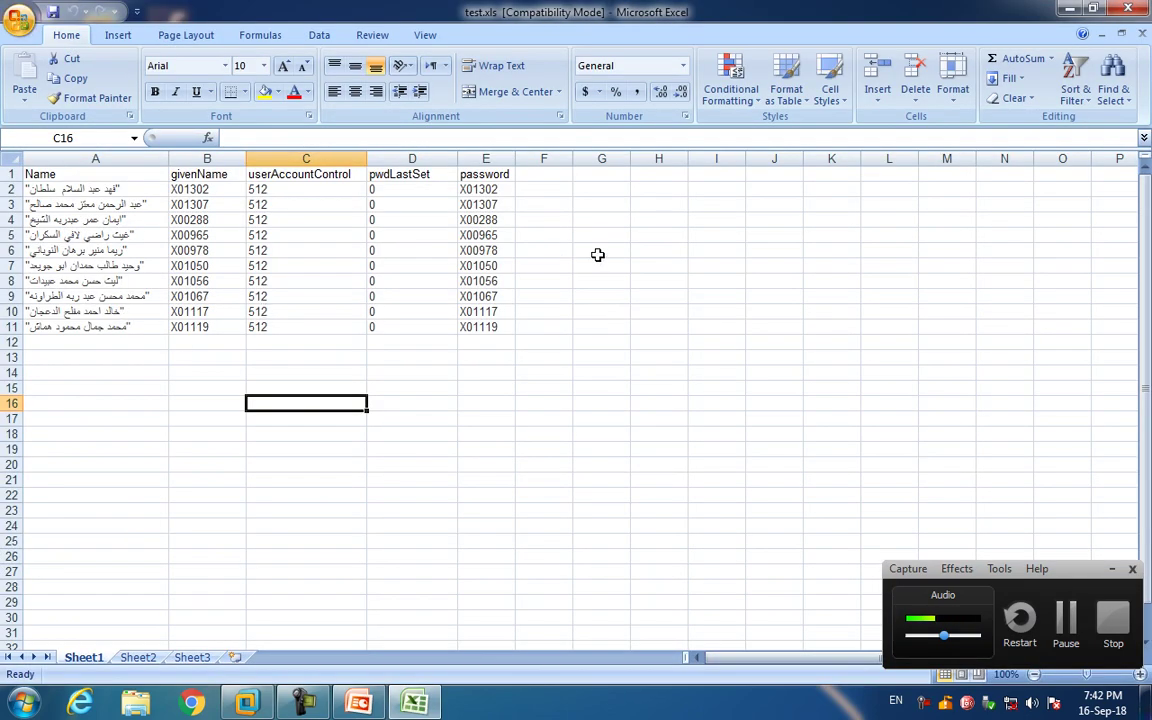
- Save the sheet to the Desktop as test.csv in CSV (Comma delimited) format
left_click(20, 22)
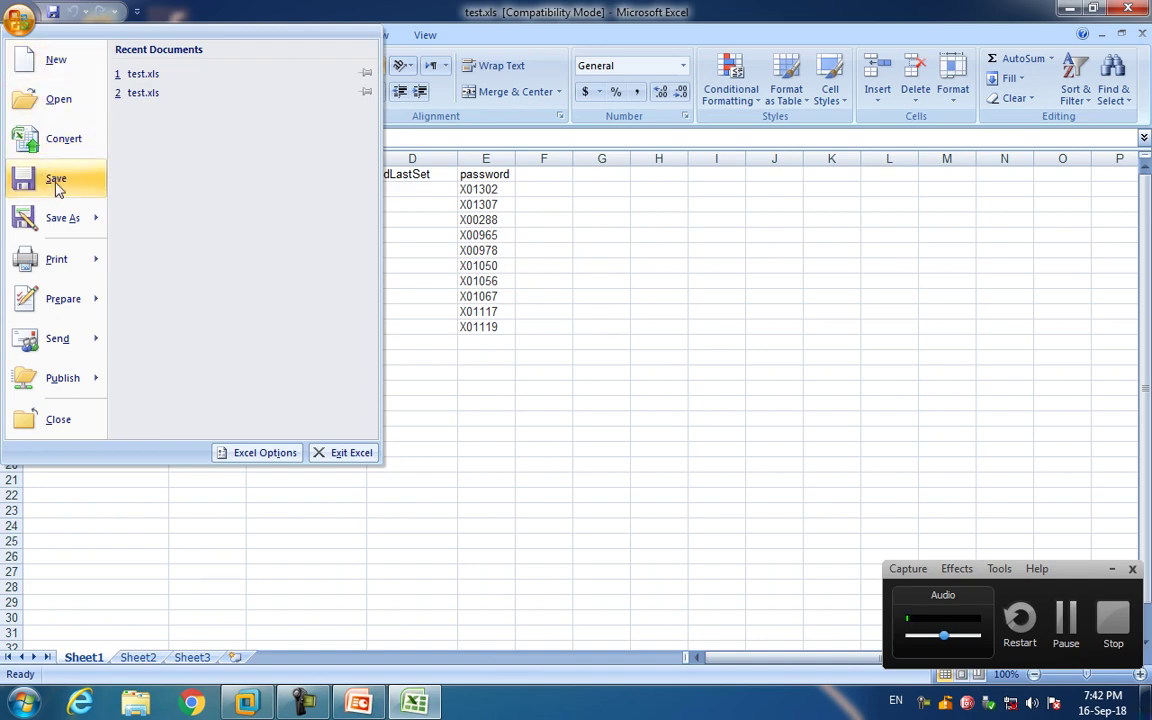
mouse_move(95, 218)
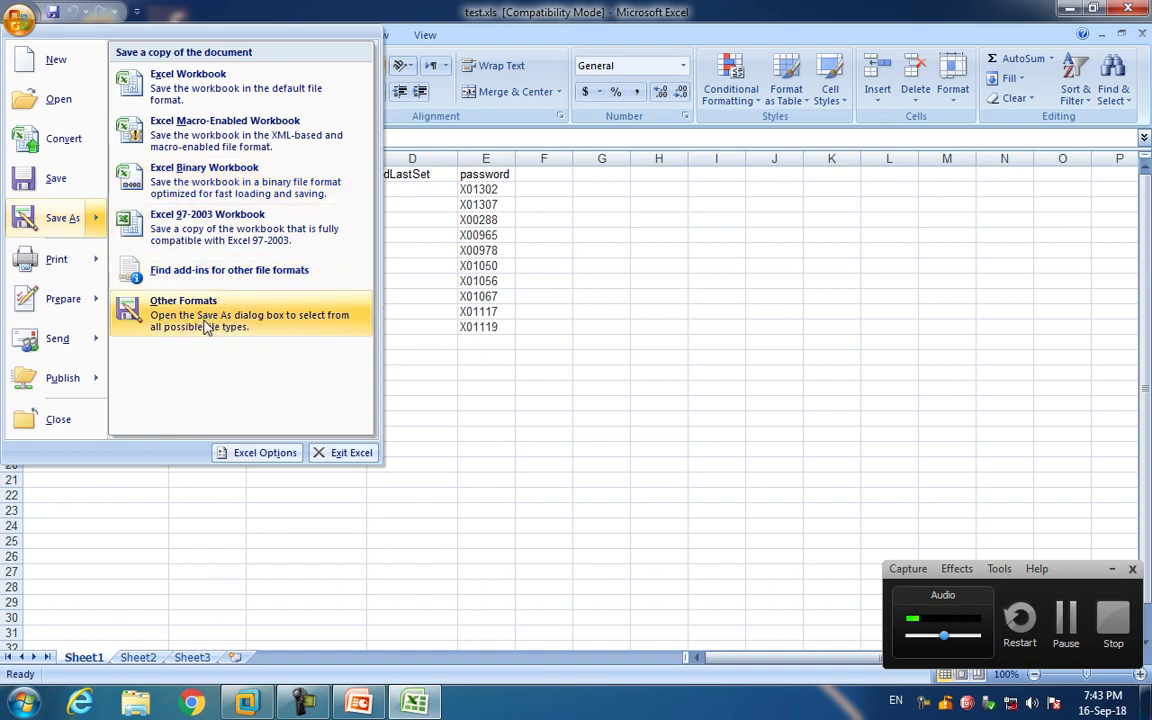
left_click(205, 326)
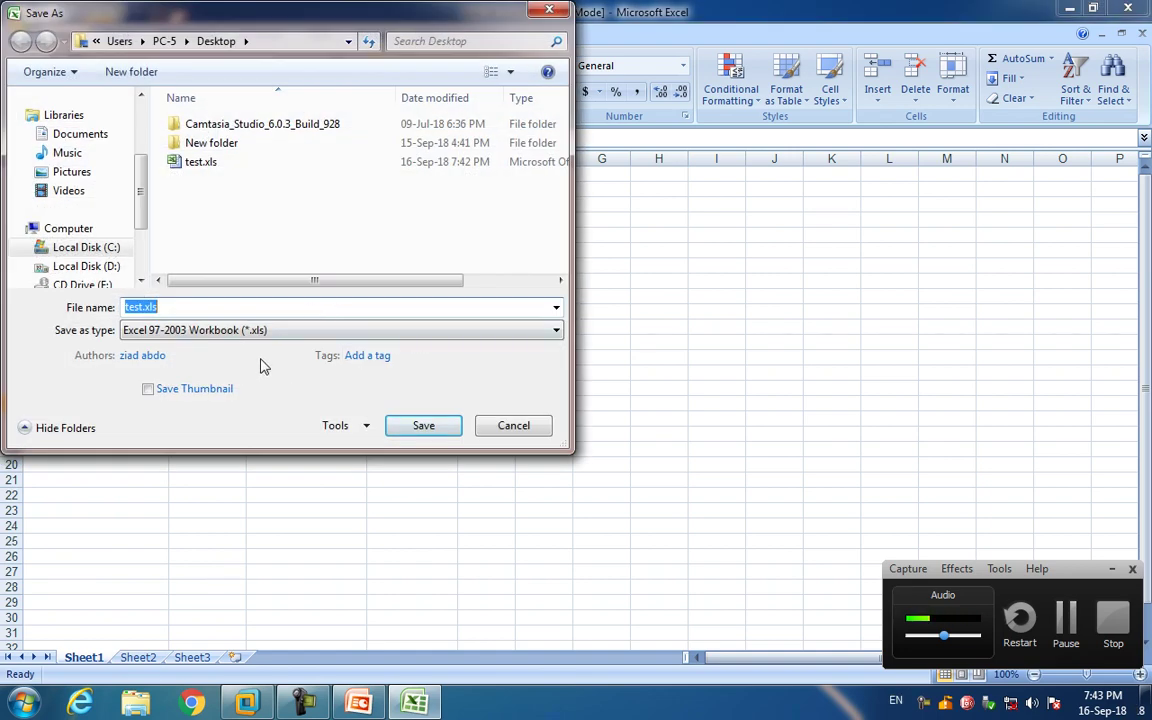
left_click(556, 330)
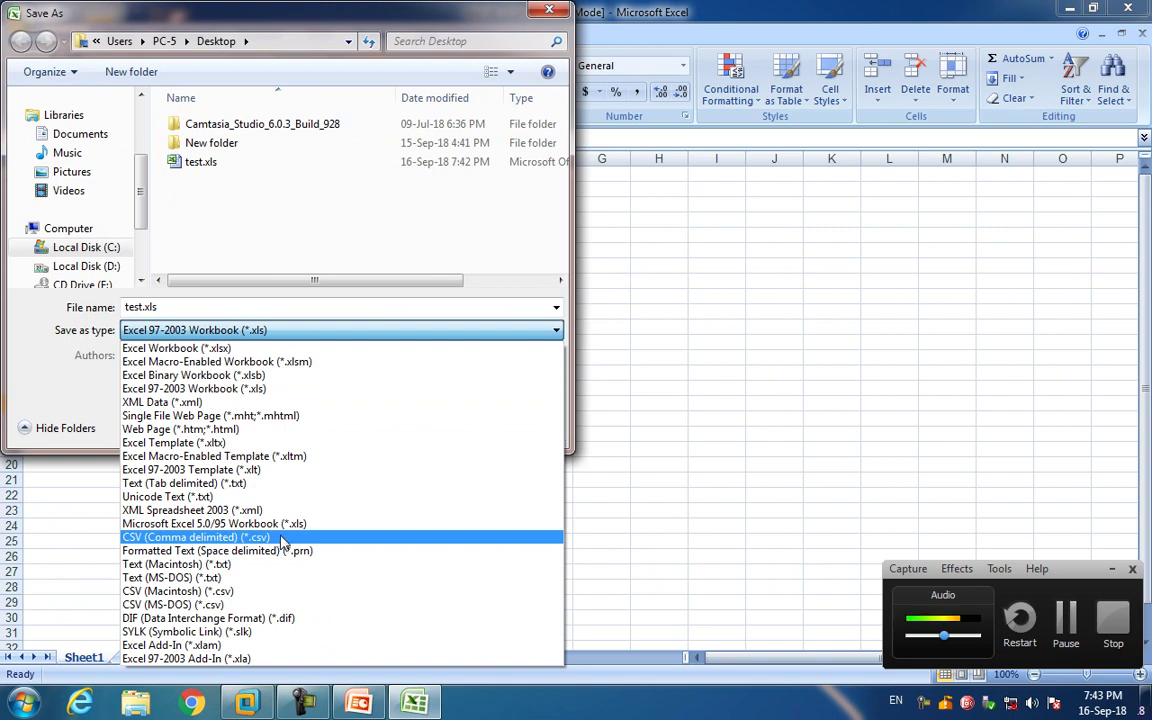
left_click(283, 540)
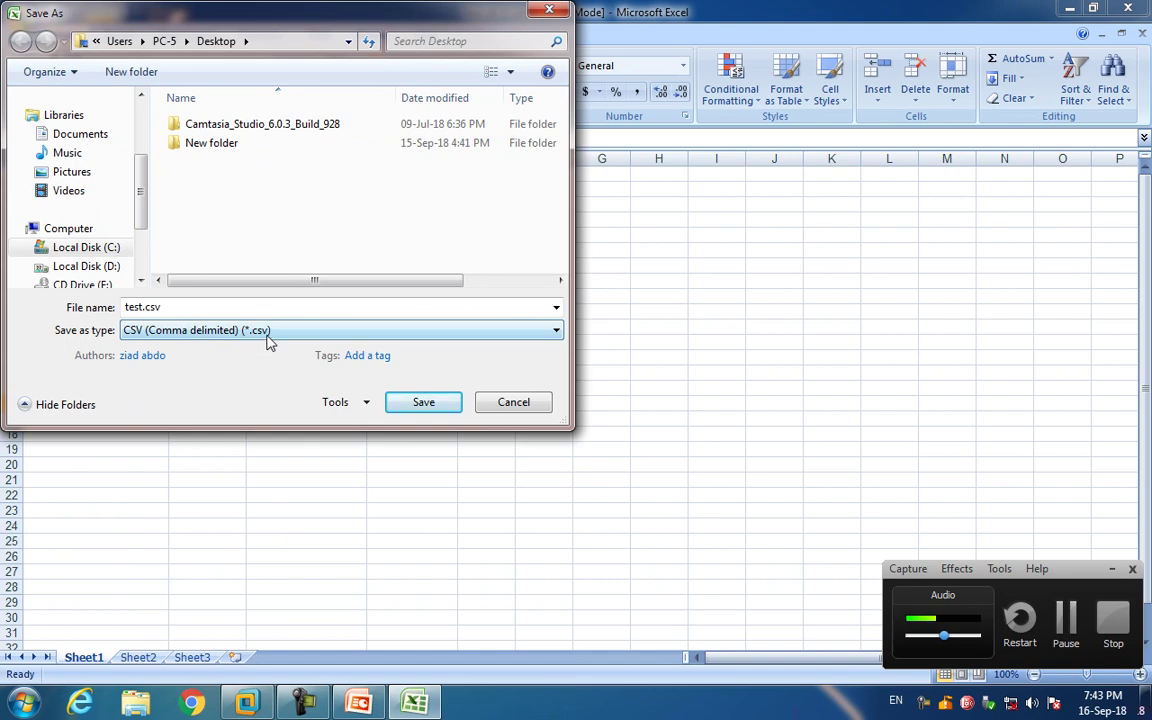
left_click_drag(140, 176, 108, 134)
left_click(80, 160)
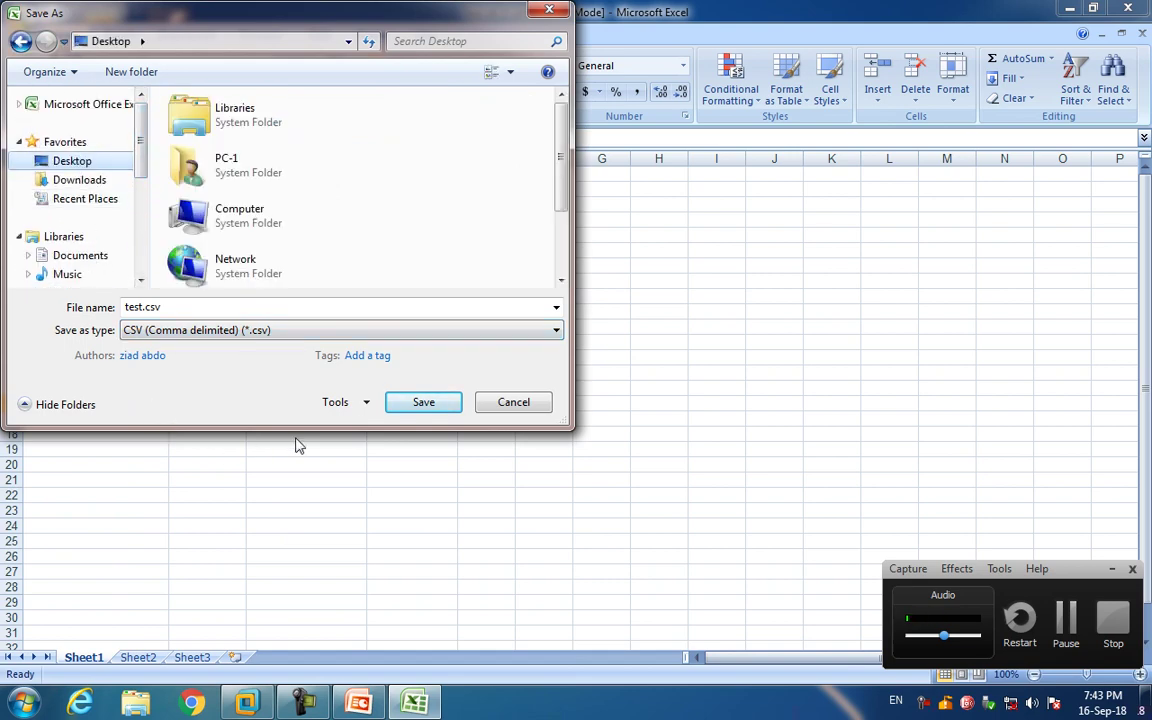
left_click(424, 402)
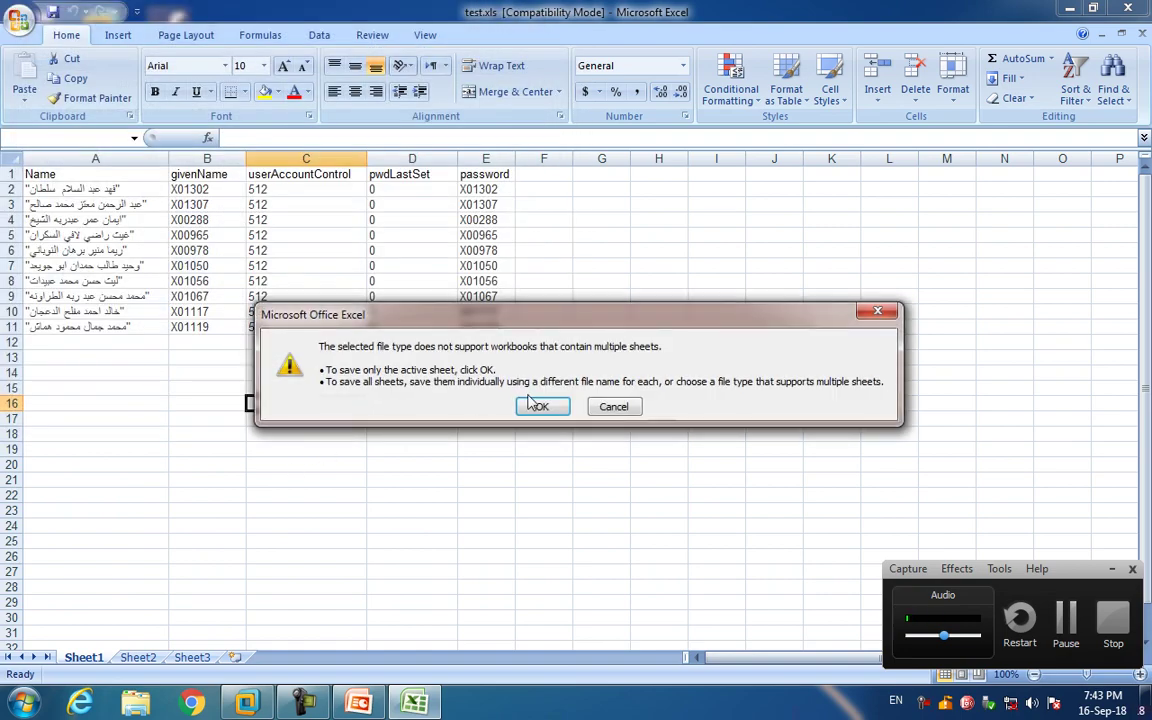
left_click(535, 405)
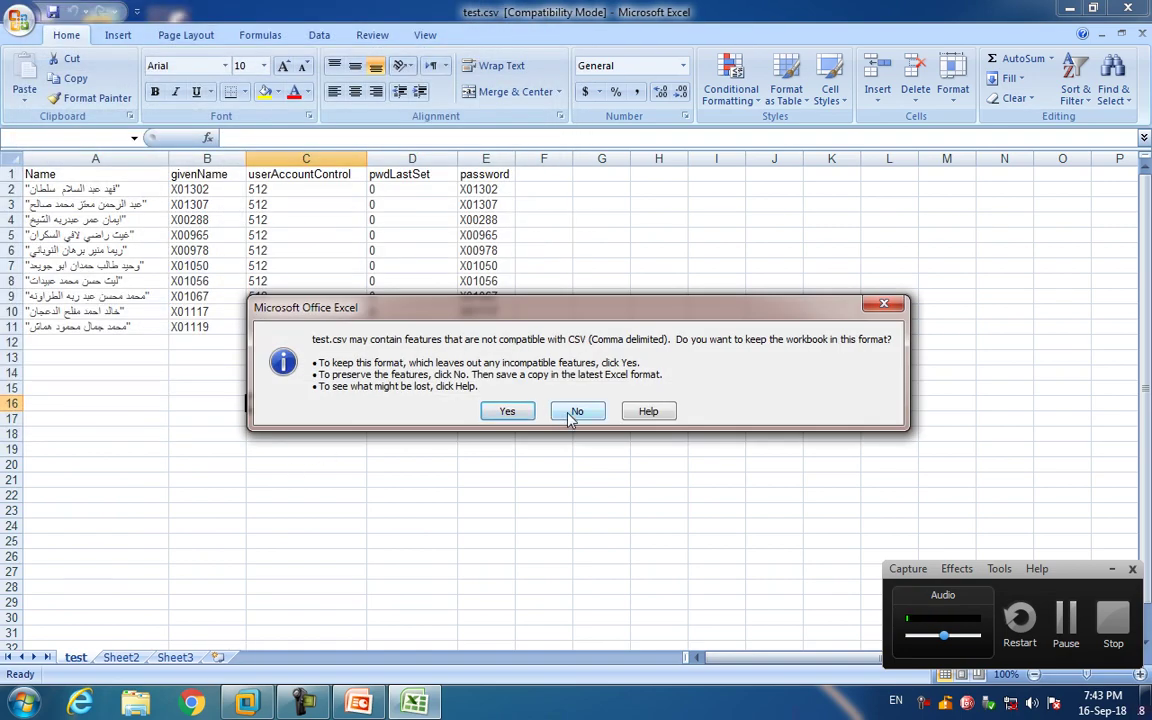
left_click(576, 412)
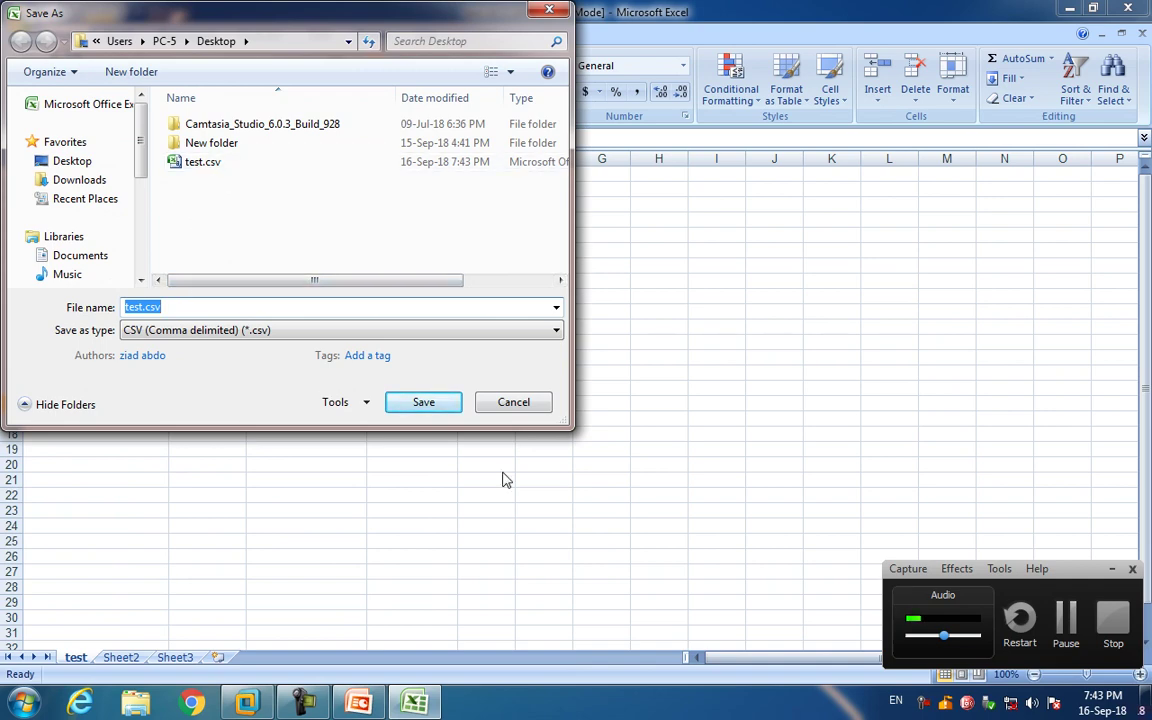
- Close Excel without saving test.xls and move the test.csv icon beside Network
left_click(515, 401)
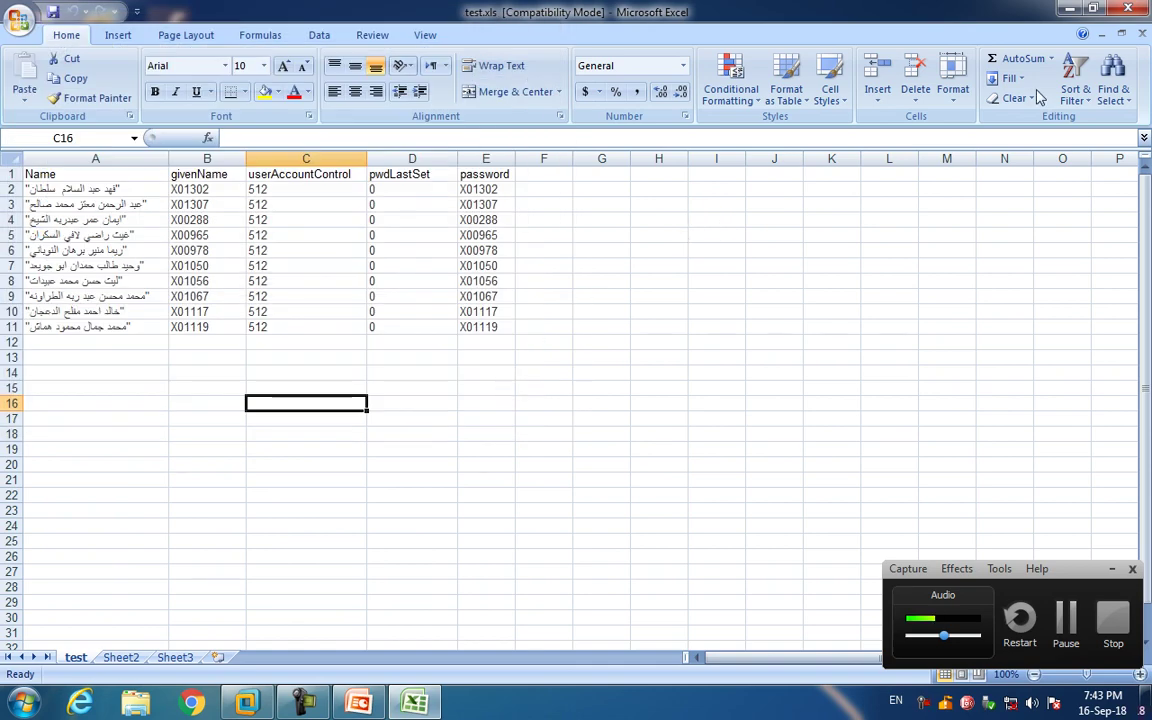
left_click(1128, 8)
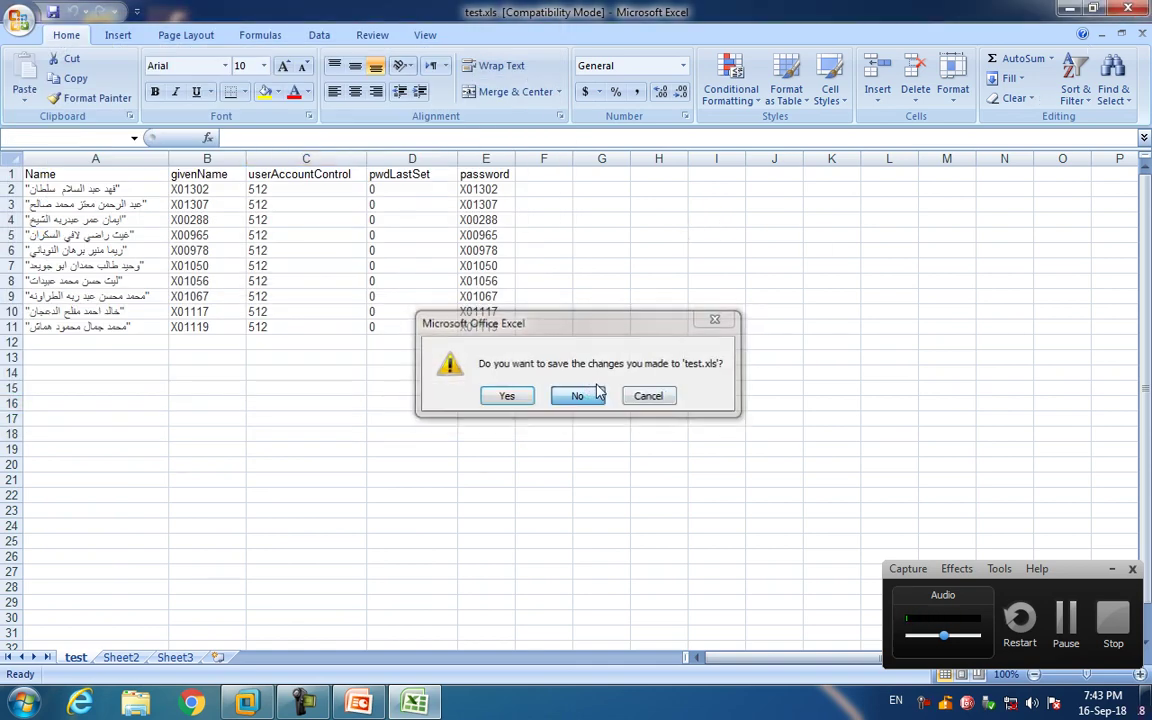
left_click(577, 395)
left_click_drag(168, 515, 382, 104)
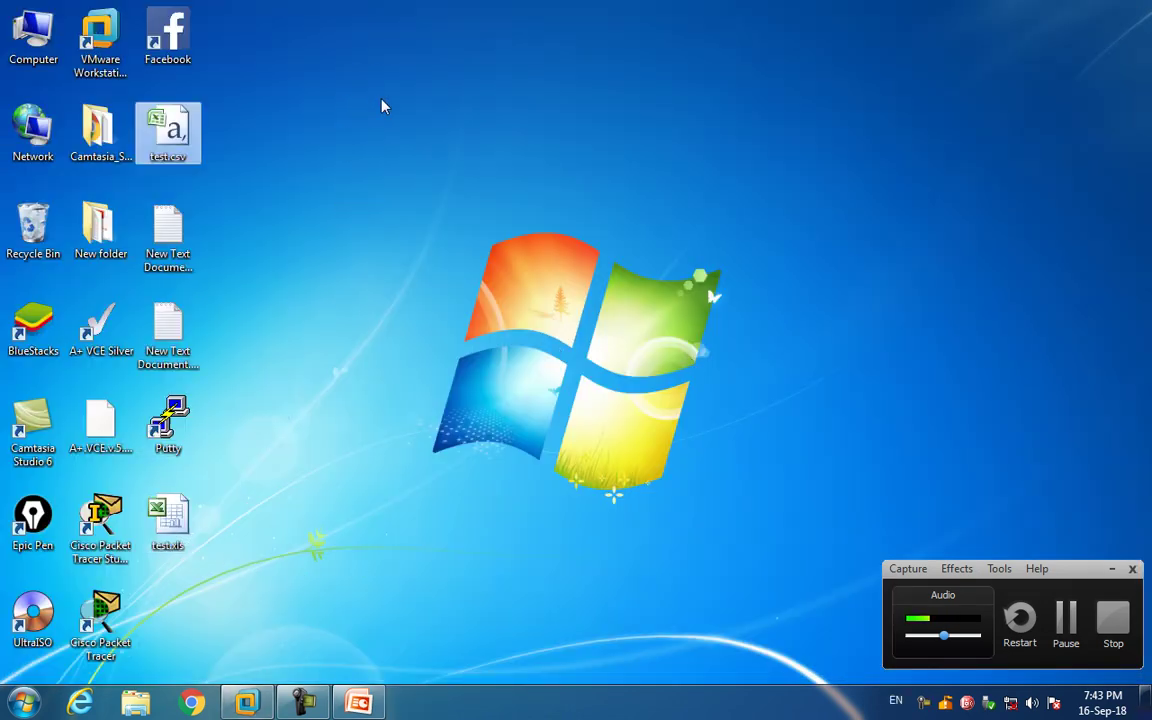
double_click(181, 155)
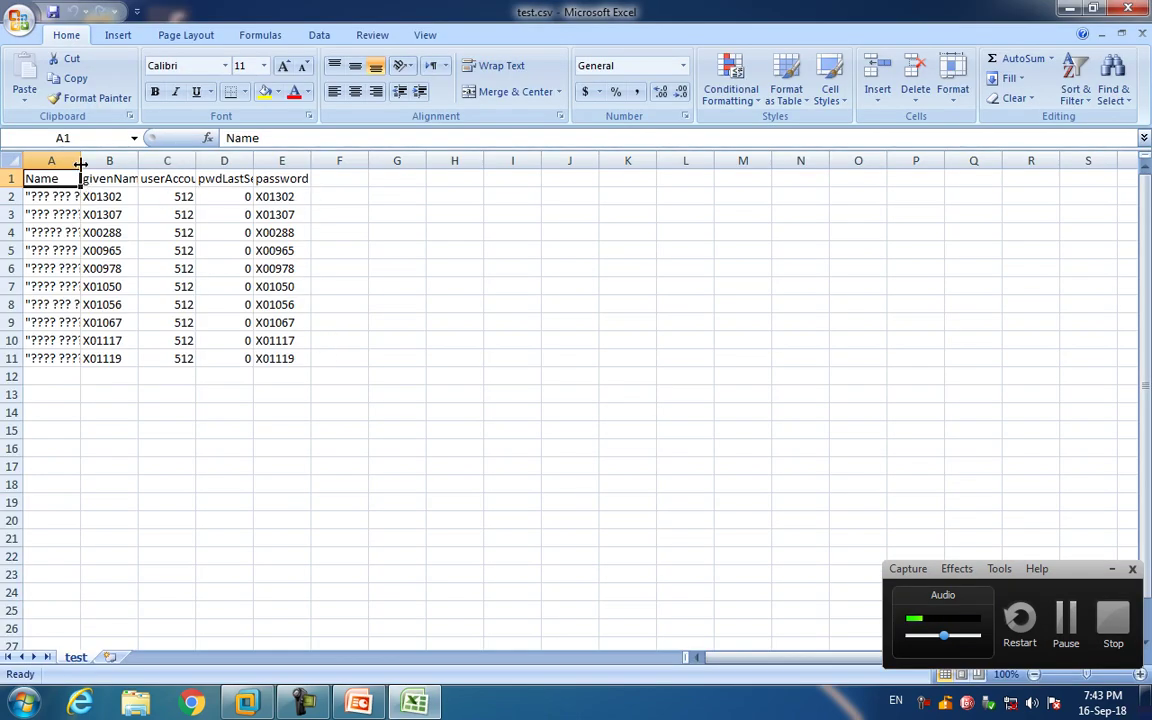
left_click_drag(80, 160, 233, 160)
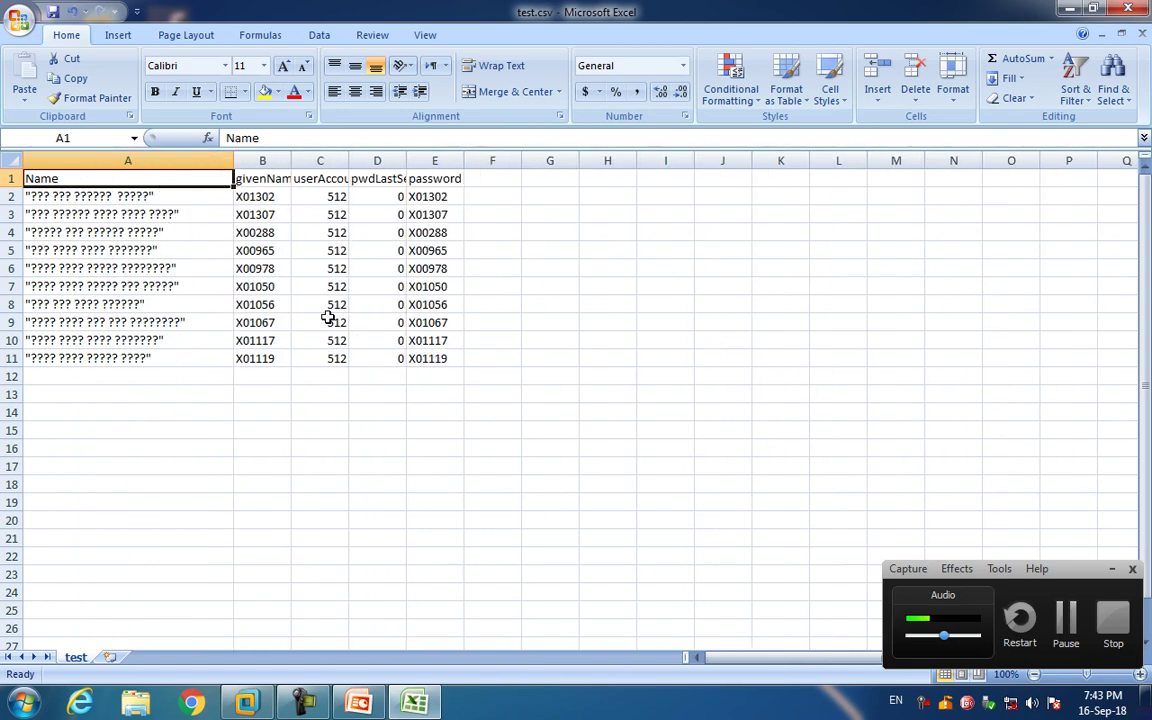
left_click_drag(294, 160, 353, 158)
left_click_drag(526, 160, 588, 160)
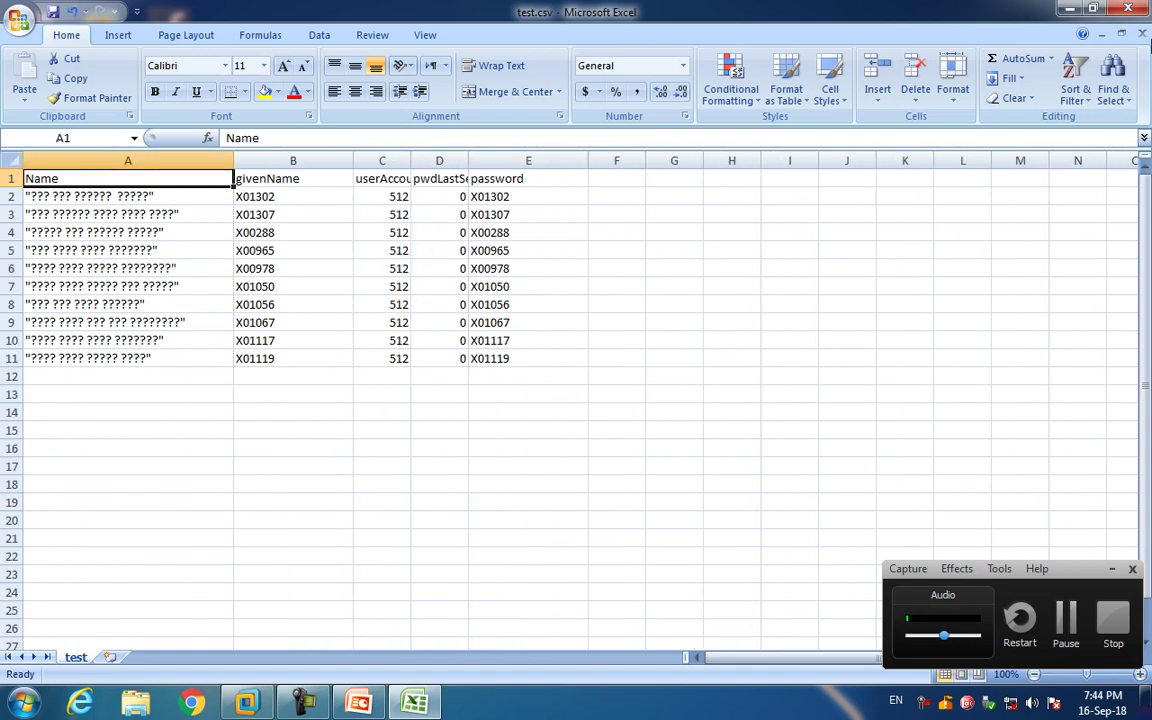
key("alt+F4")
left_click(575, 397)
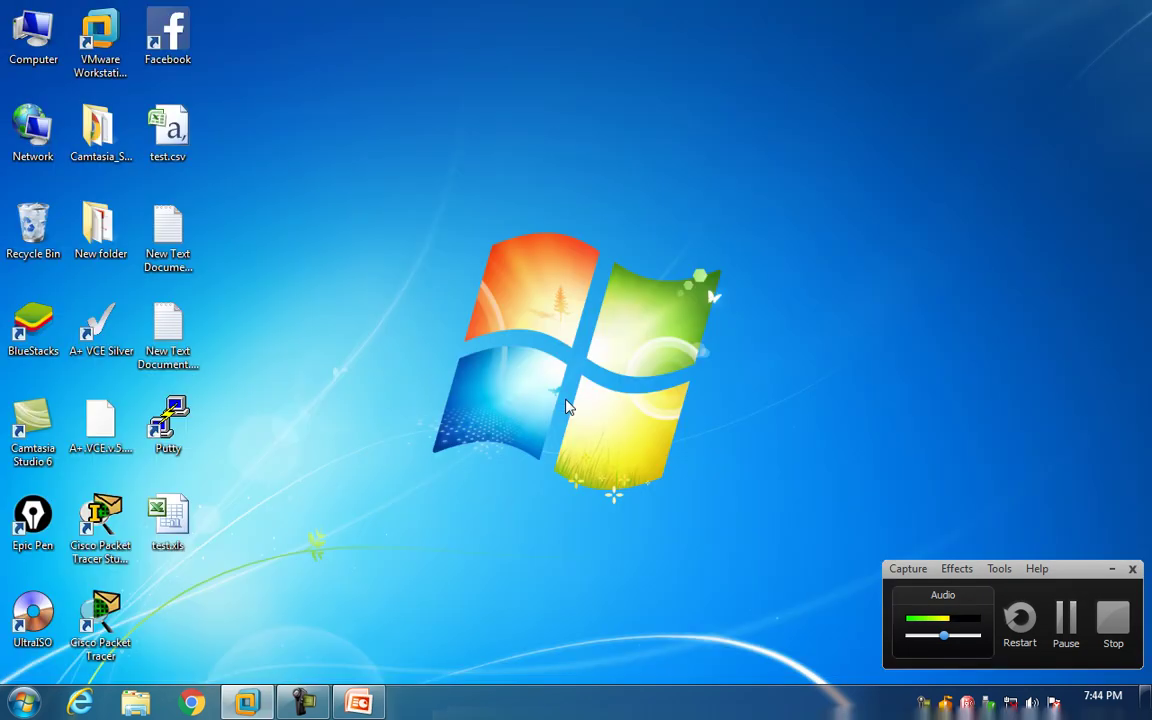
- Open test.csv in Notepad and bring up its Edit menu
right_click(177, 141)
mouse_move(250, 234)
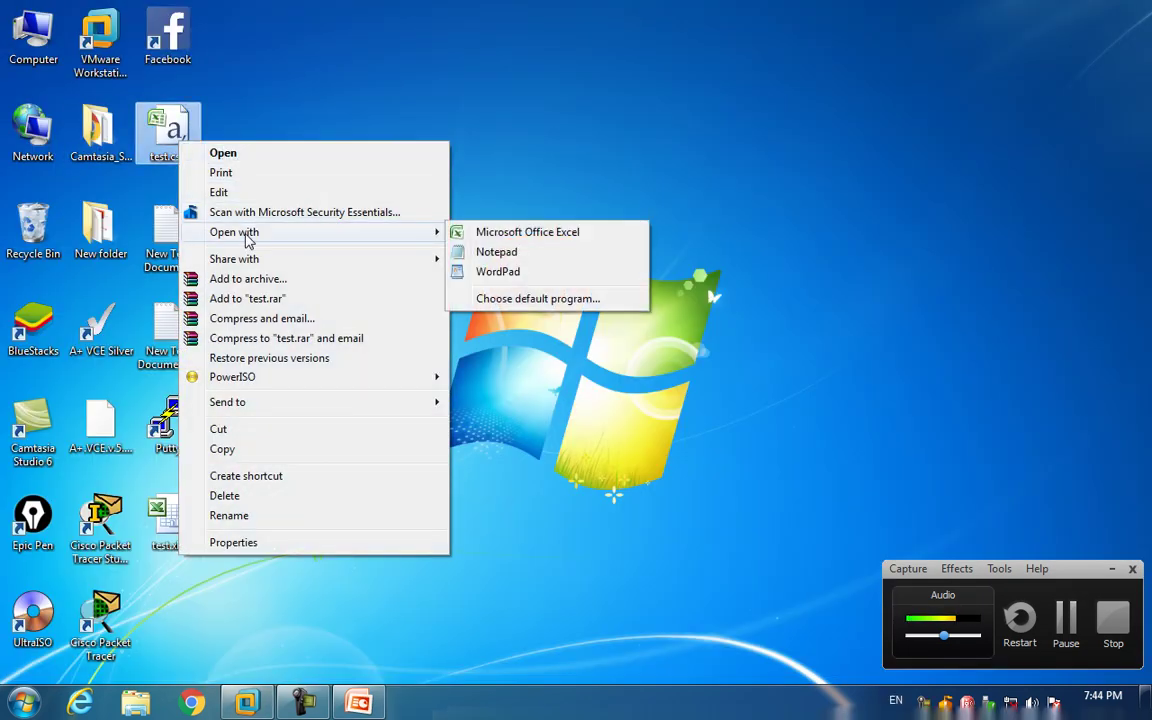
left_click(491, 256)
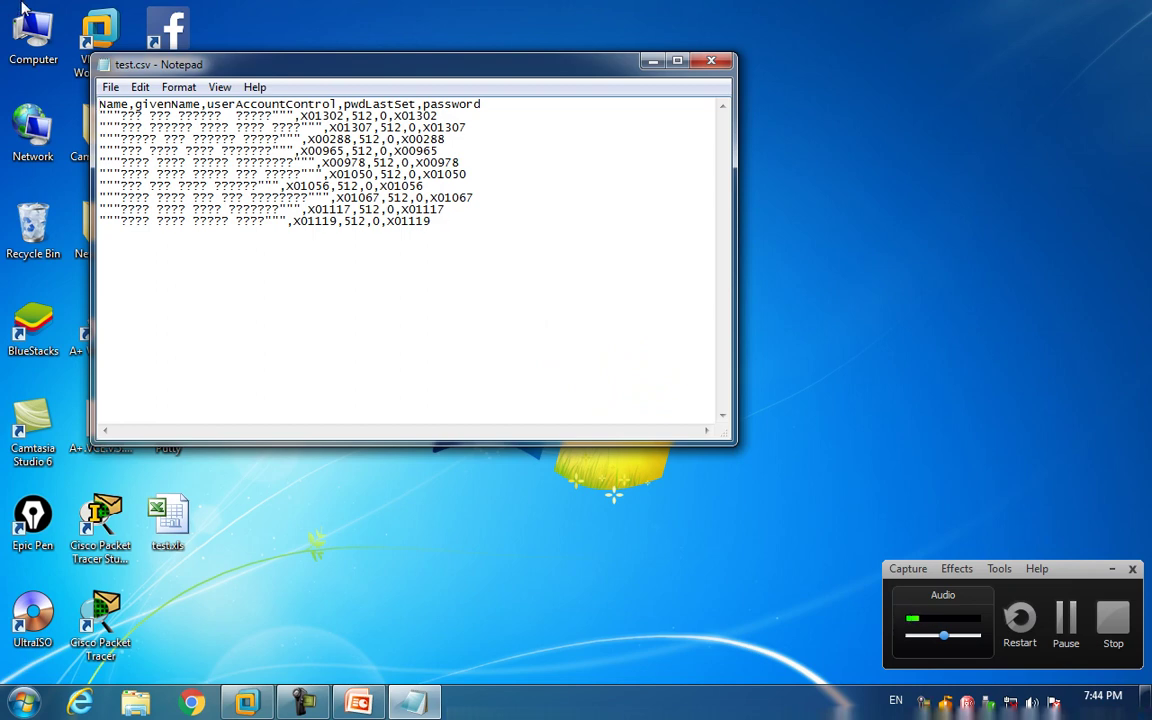
left_click(140, 87)
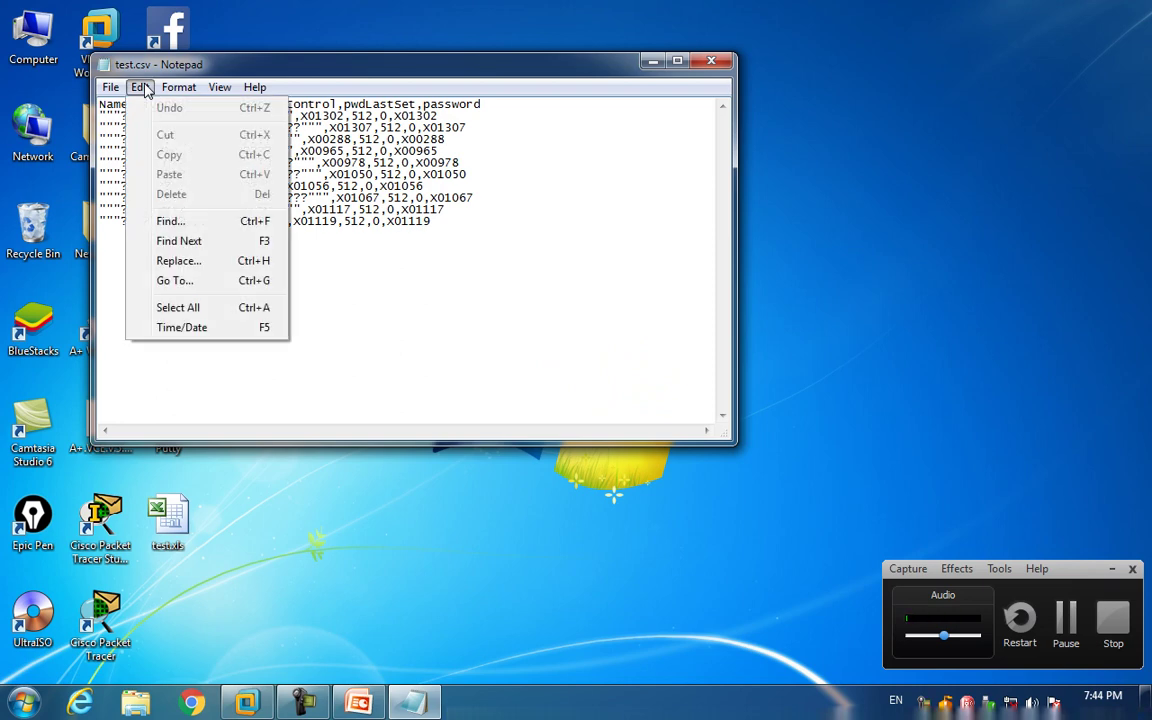
- Replace all tripled quotes (""") with single quotes (") in test.csv
left_click(192, 264)
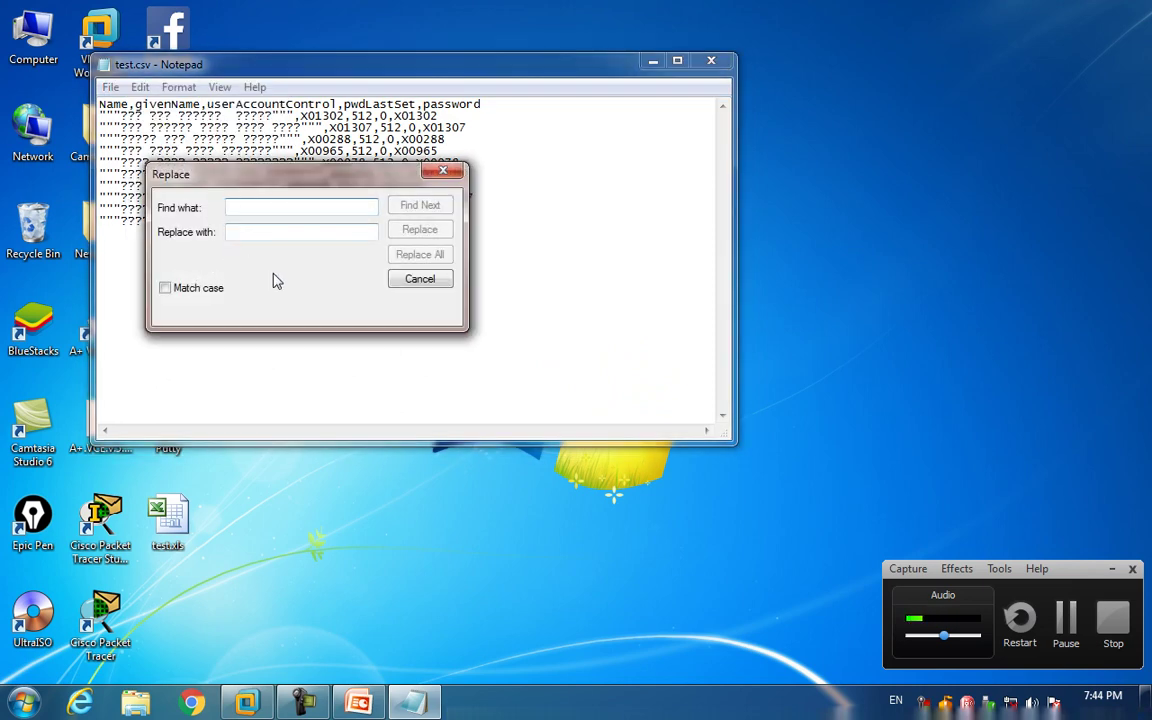
type("\"\"\"")
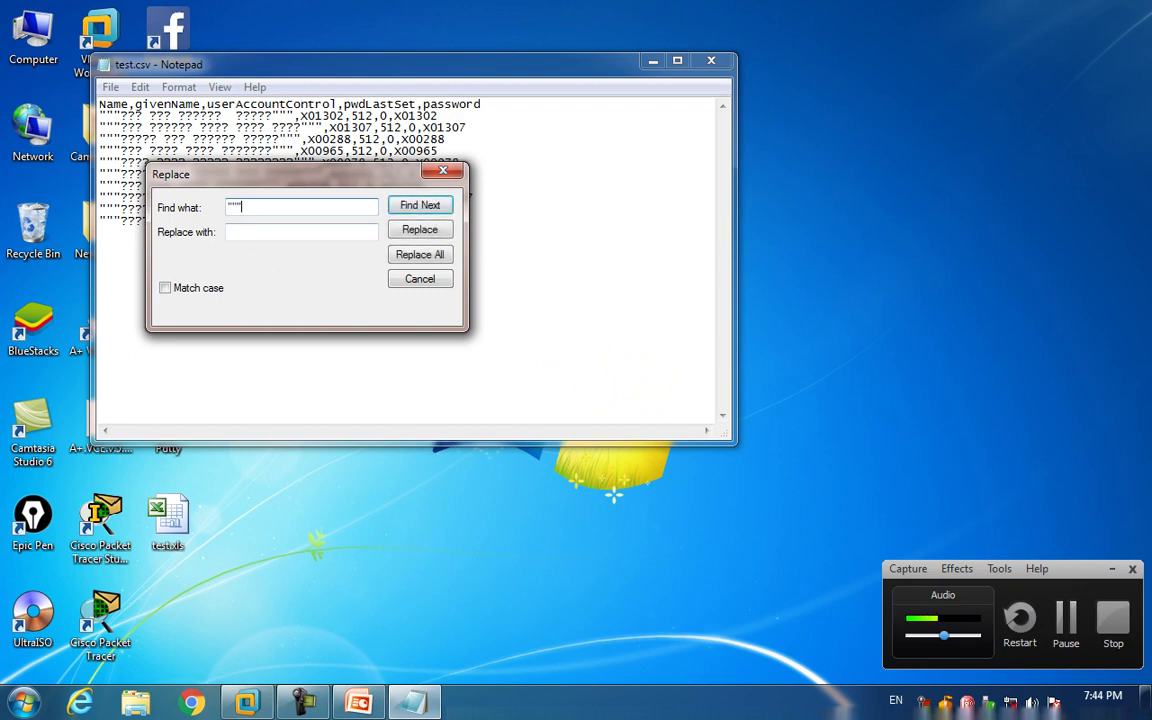
left_click(288, 232)
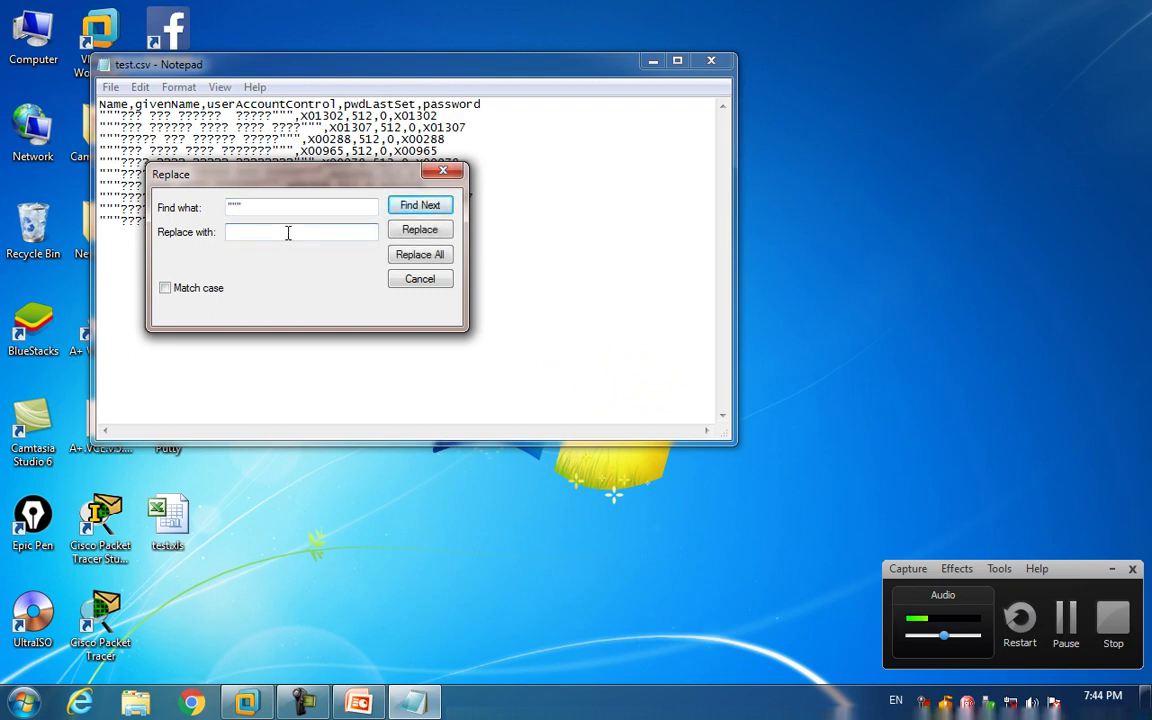
type("\"")
left_click_drag(334, 176, 599, 154)
left_click(684, 232)
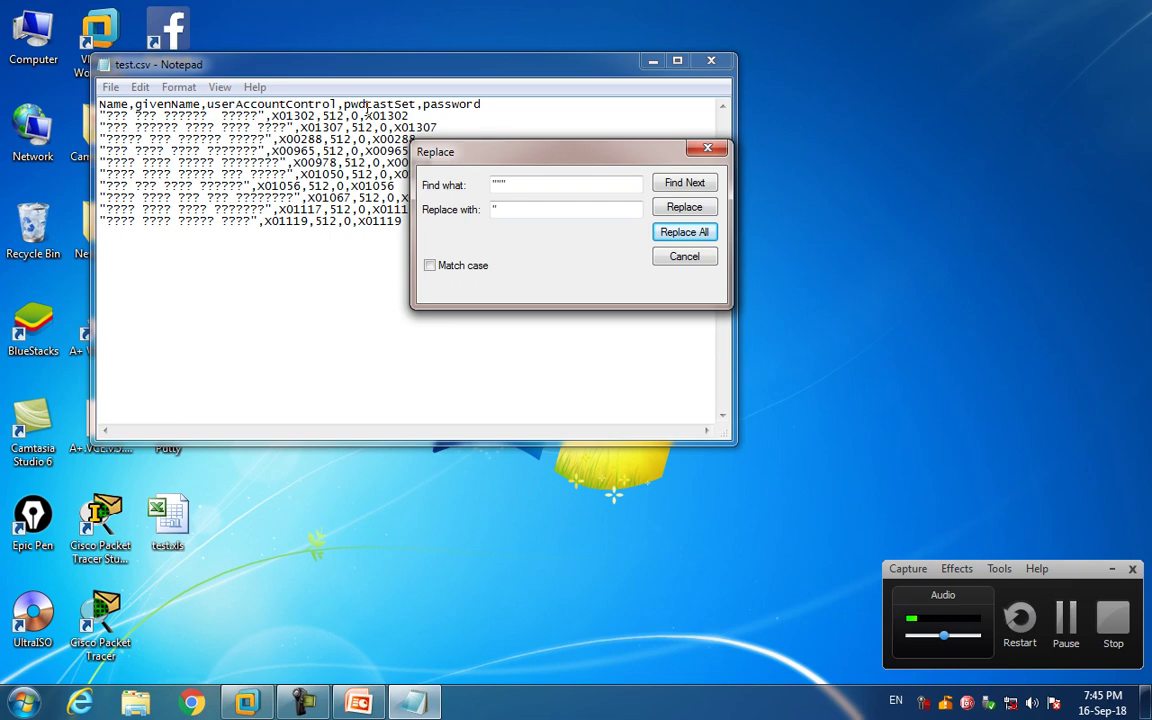
- Replace every uppercase X with lowercase x so the IDs read like x01302
left_click_drag(532, 183, 442, 195)
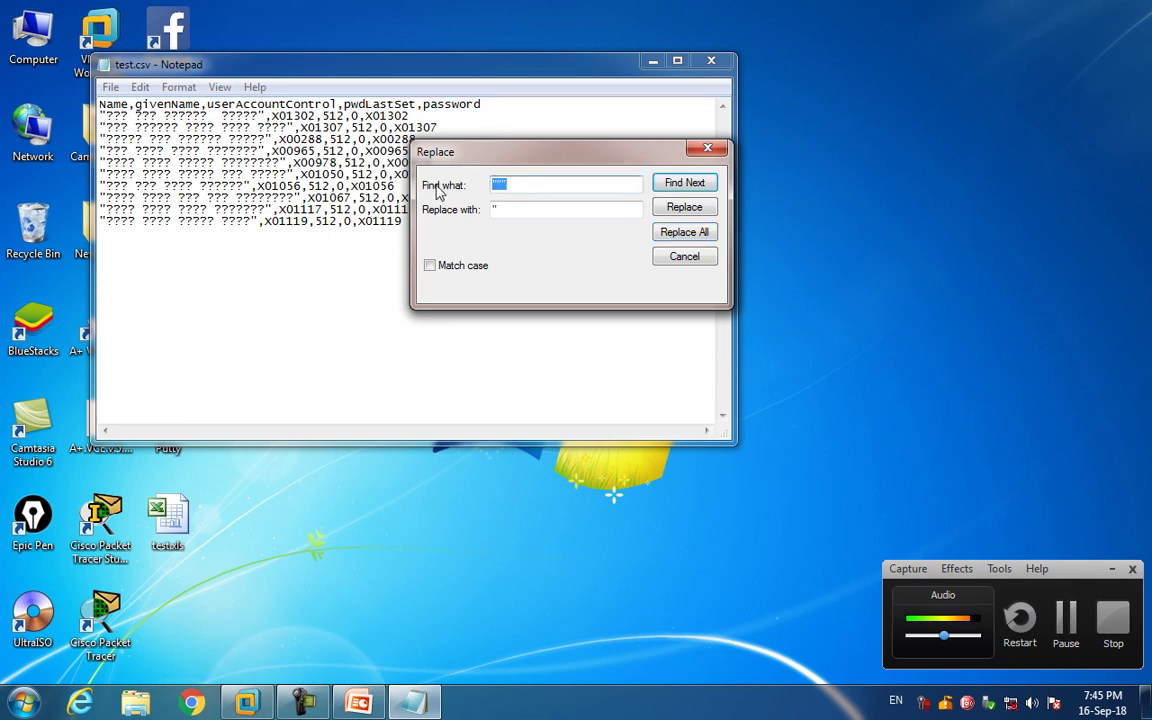
type("X")
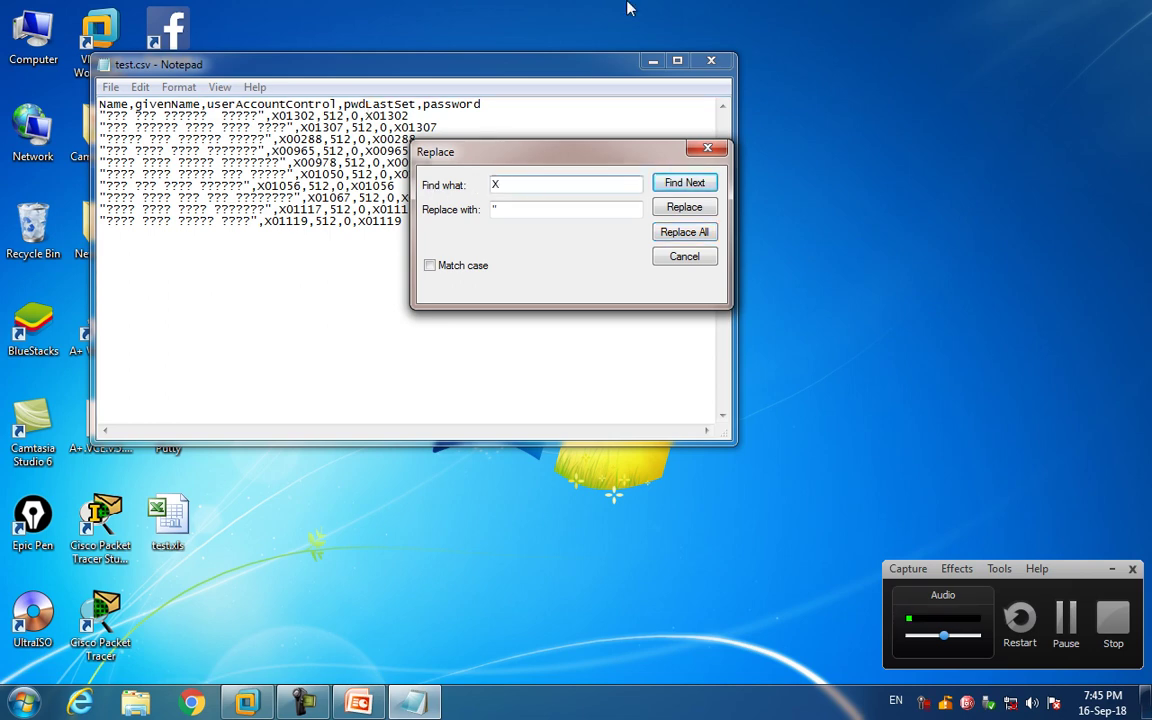
left_click(514, 210)
left_click_drag(514, 210, 375, 230)
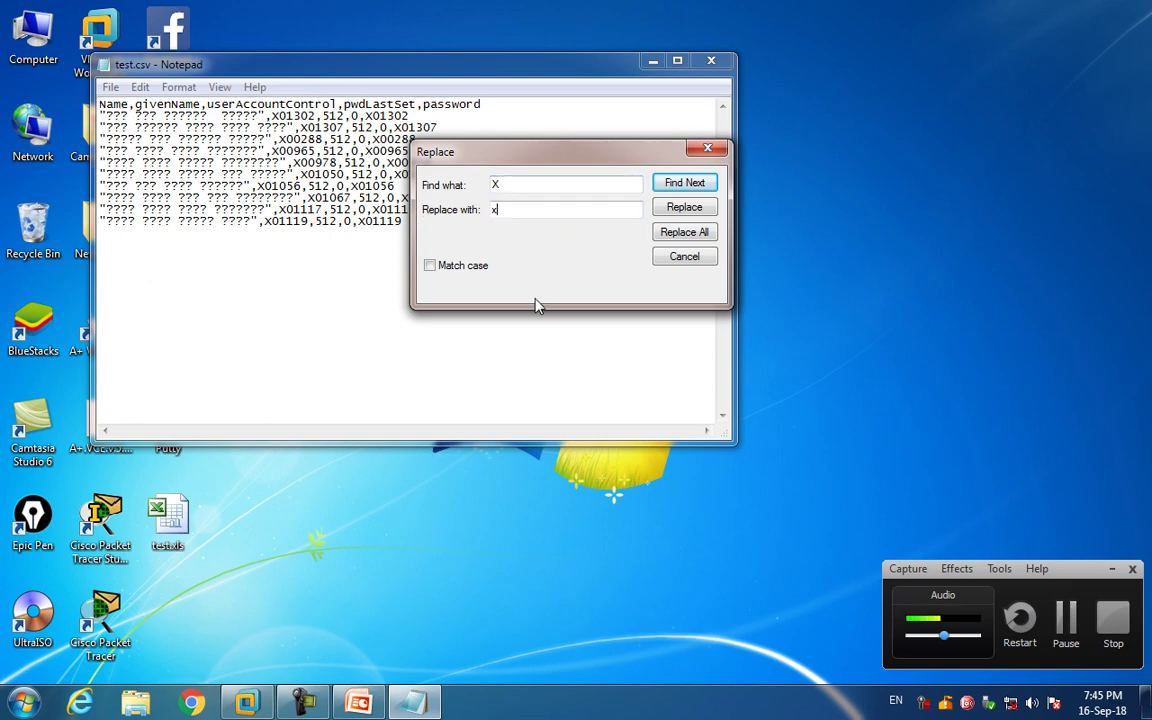
left_click(704, 233)
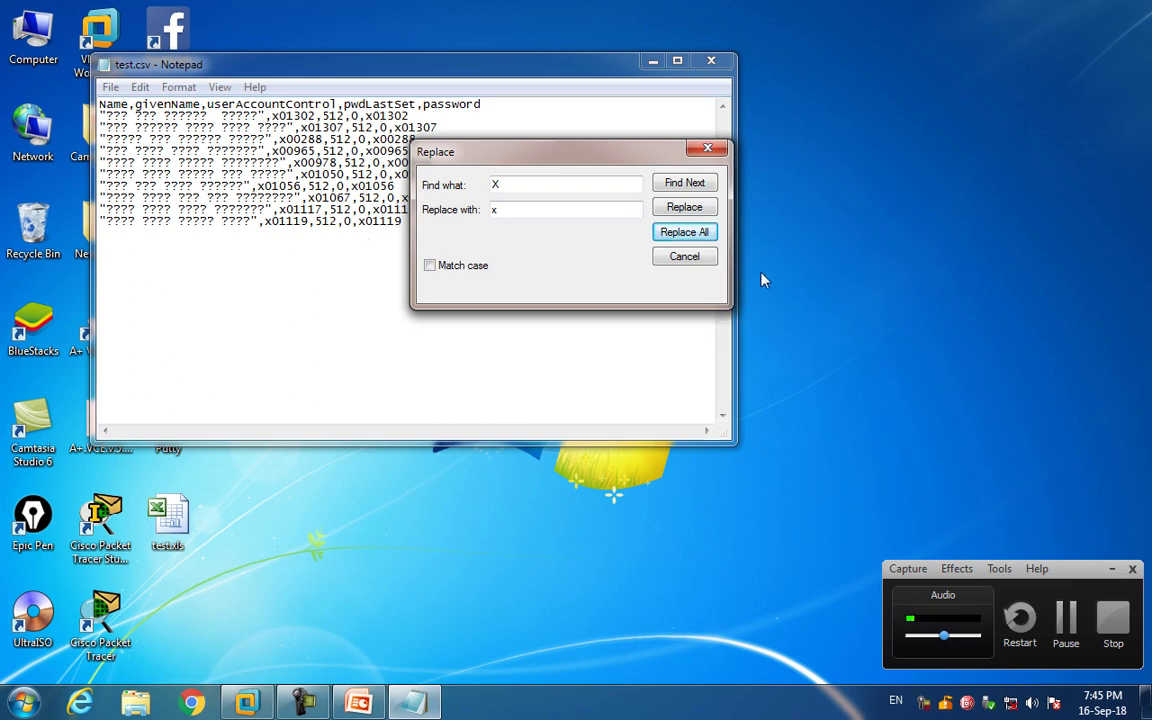
left_click(700, 257)
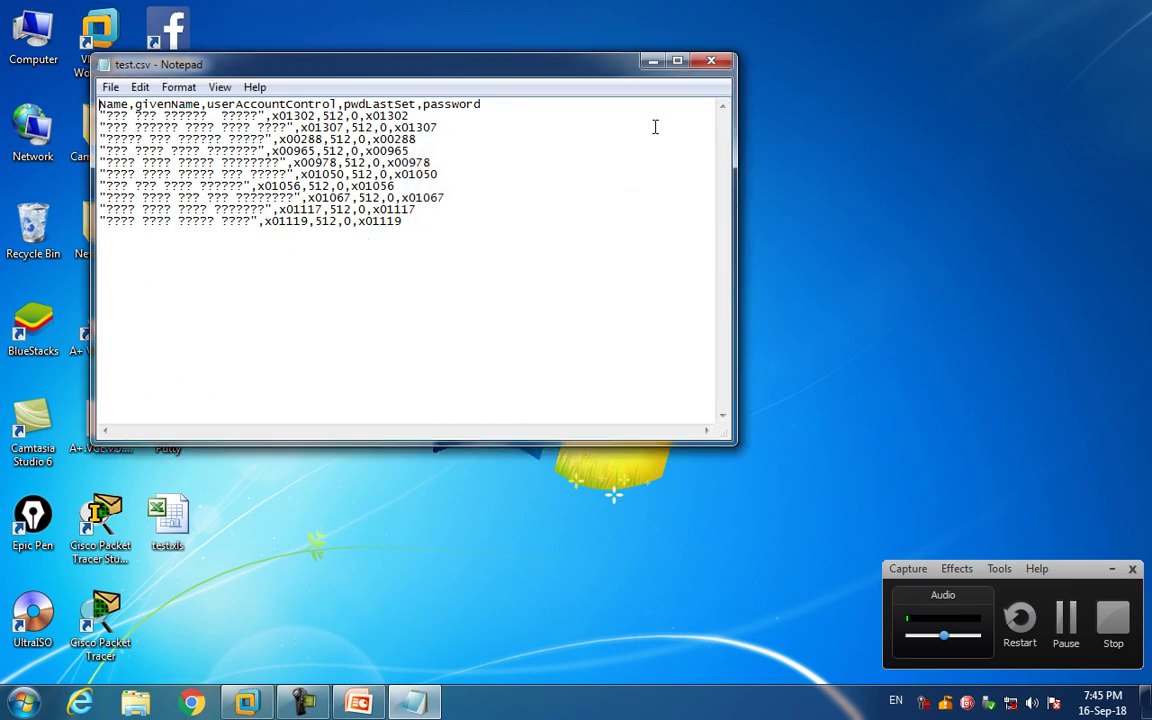
- Open Save As for test.csv and set the encoding to UTF-8
left_click(706, 63)
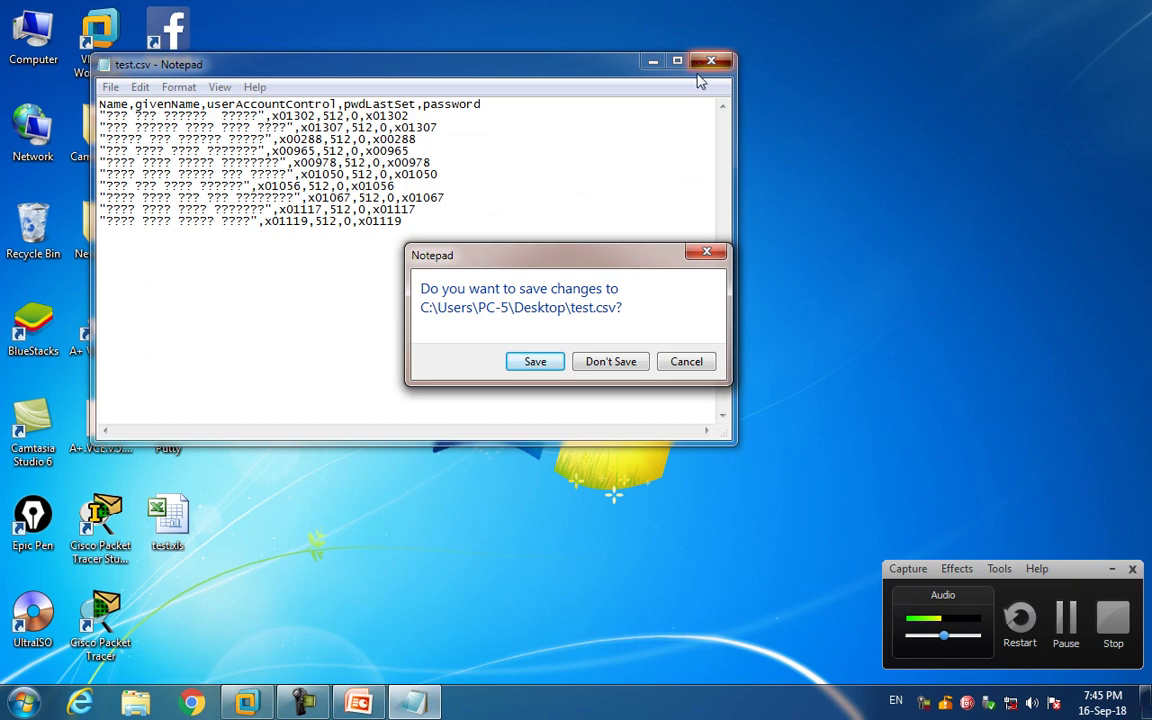
left_click(688, 361)
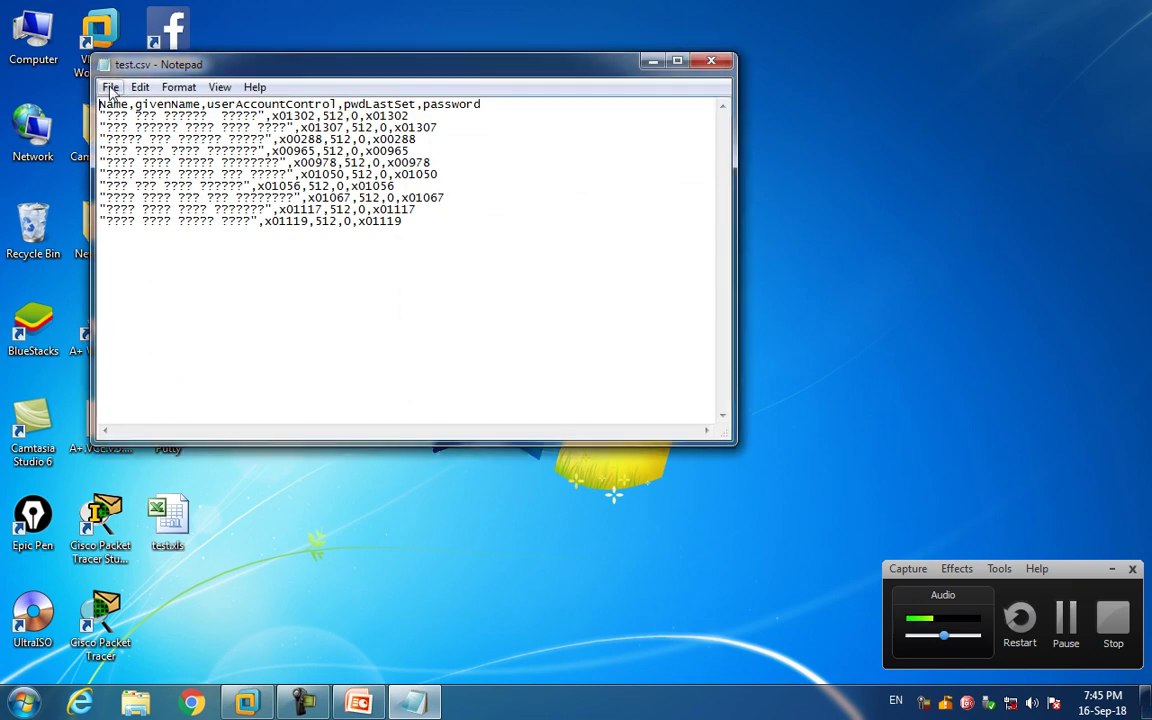
left_click(111, 88)
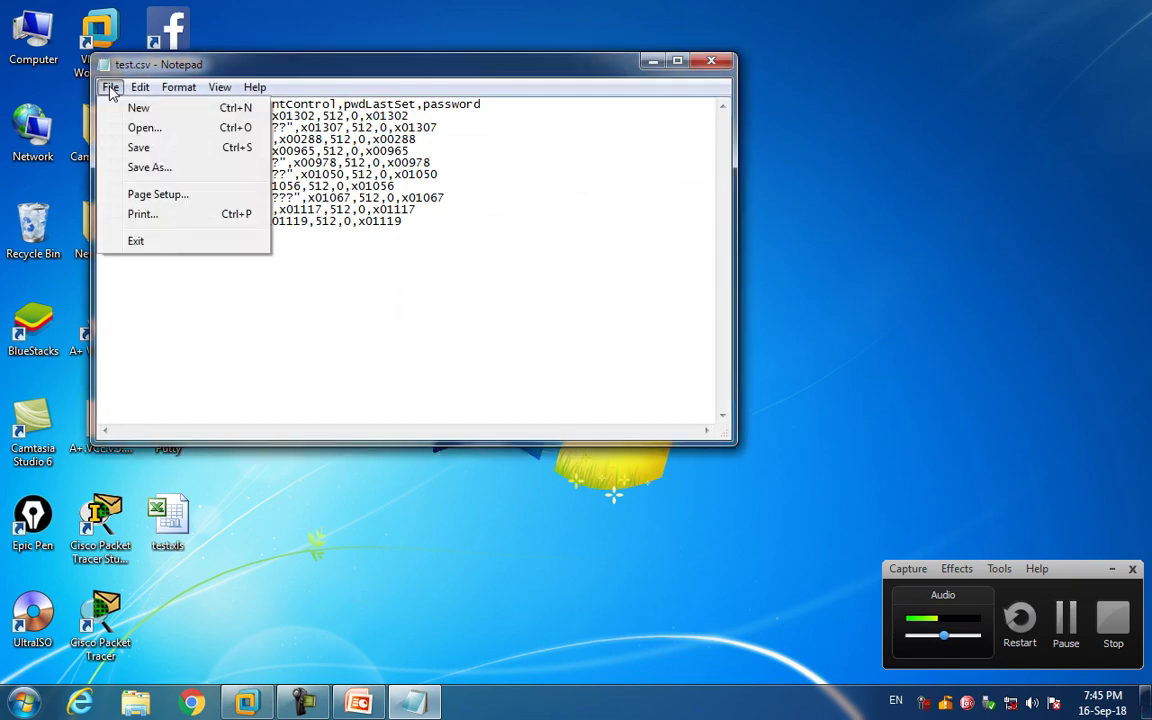
left_click(140, 168)
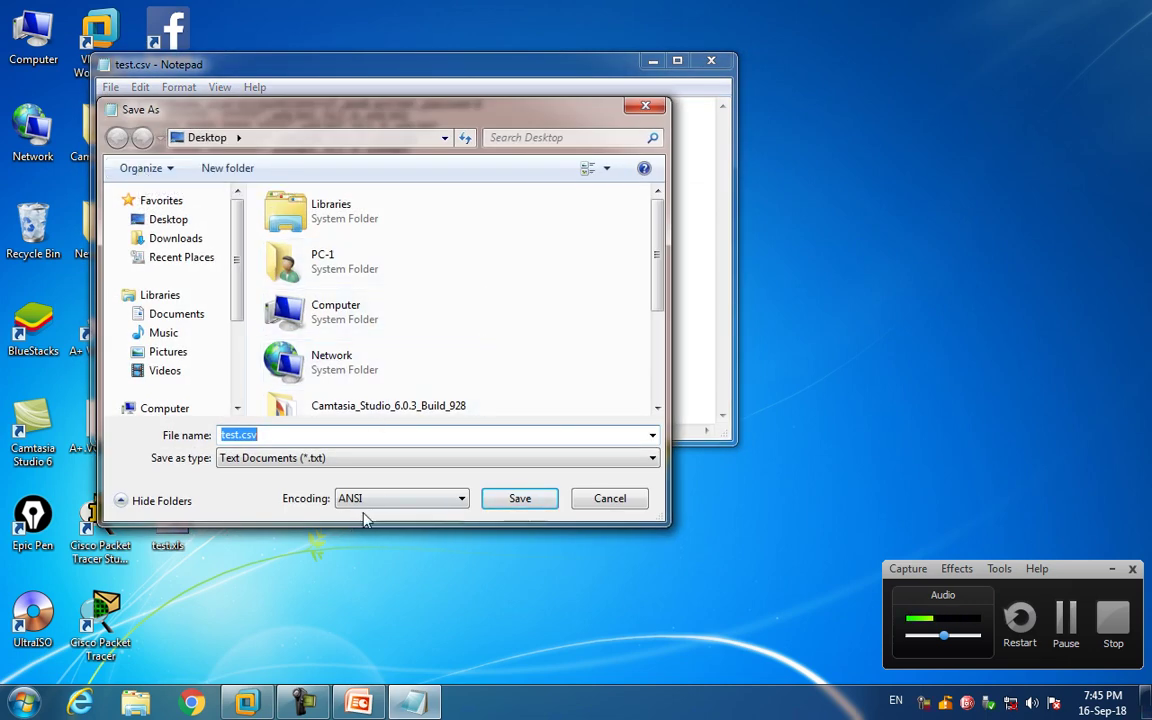
left_click(463, 499)
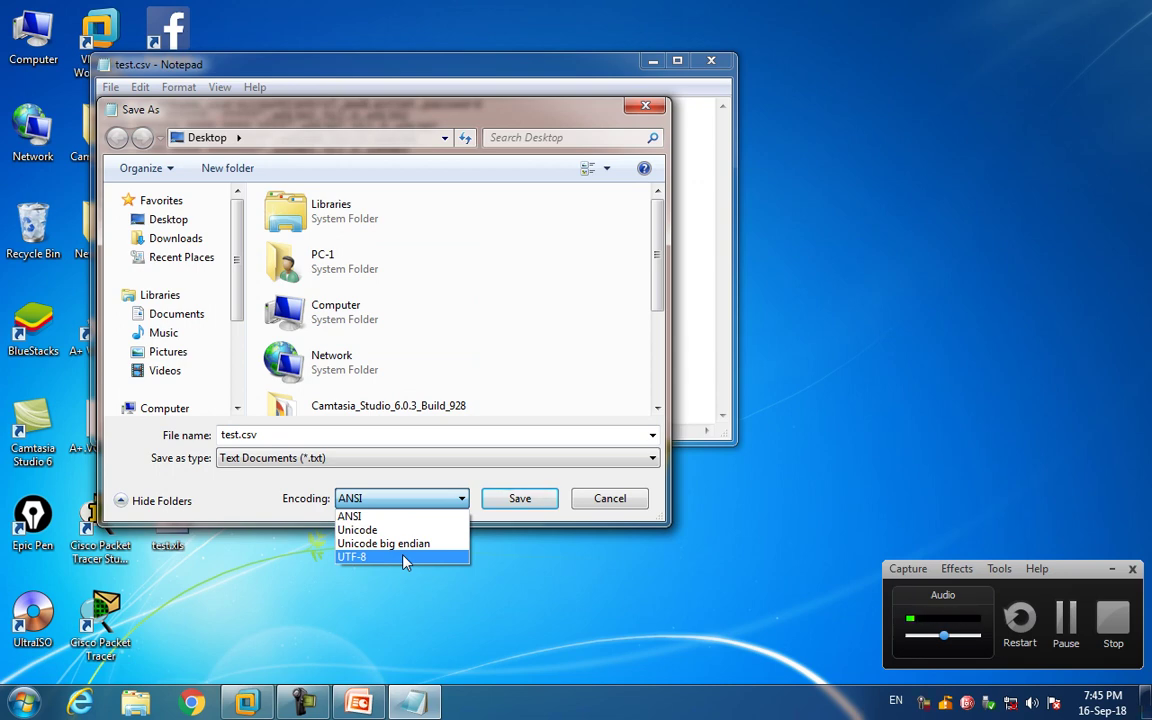
left_click(406, 563)
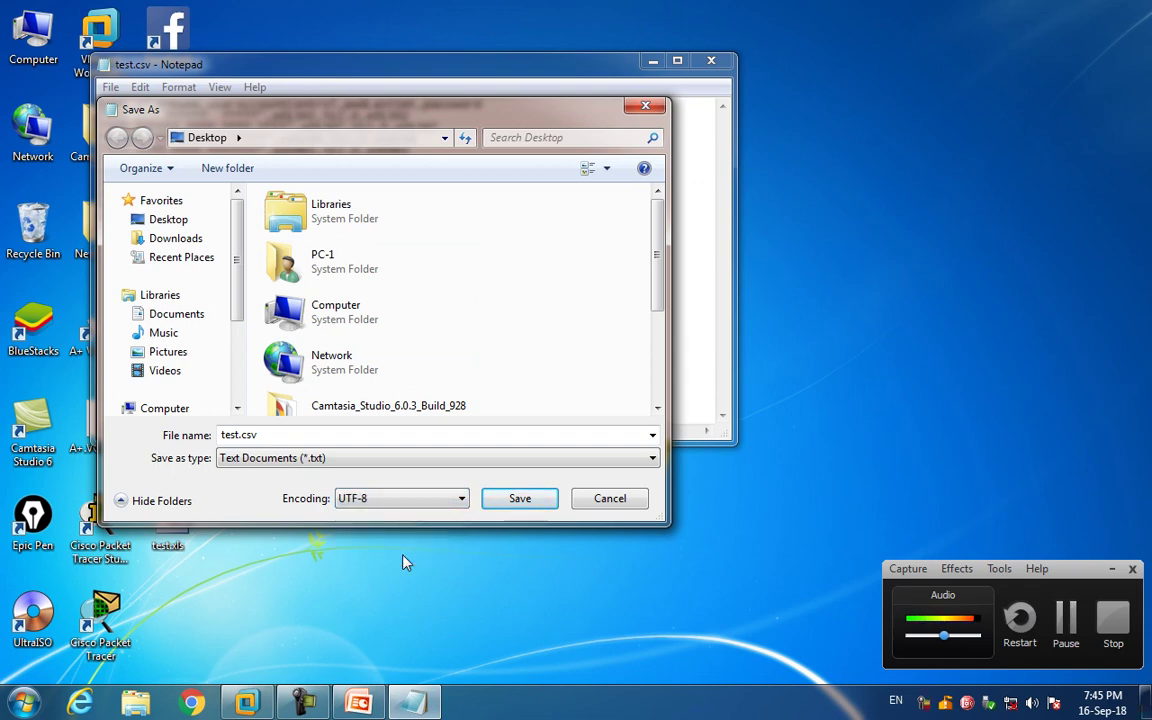
- Save over the existing test.csv and close Notepad
left_click(523, 500)
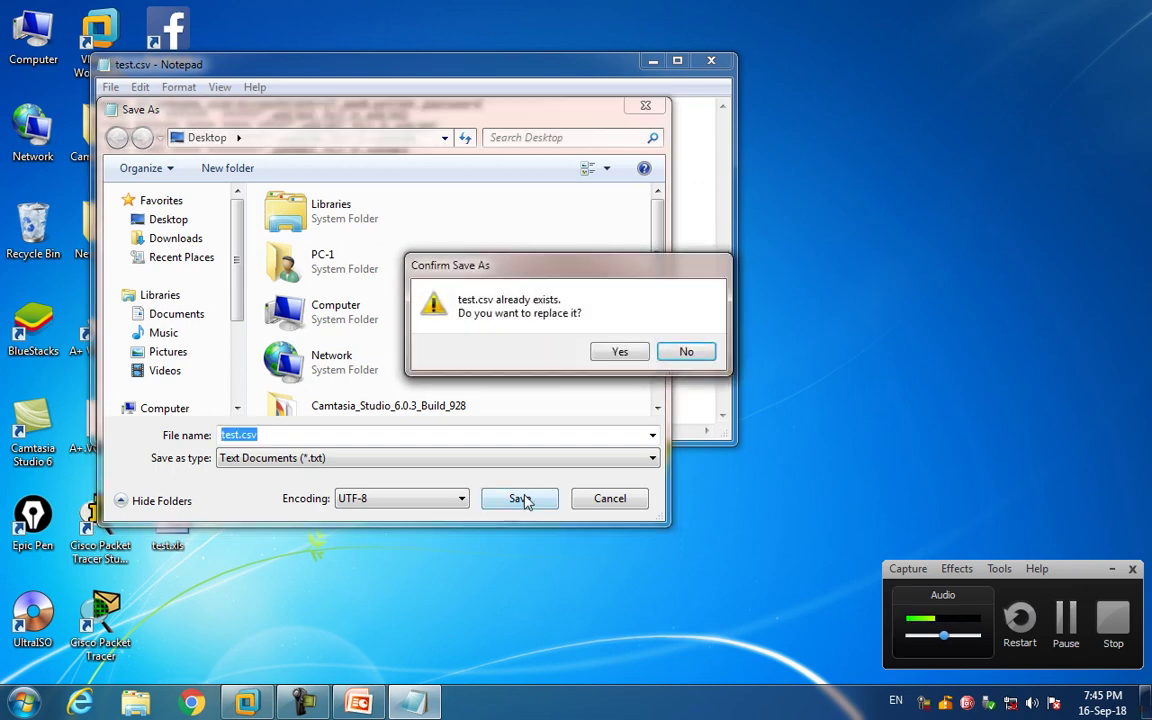
left_click(614, 351)
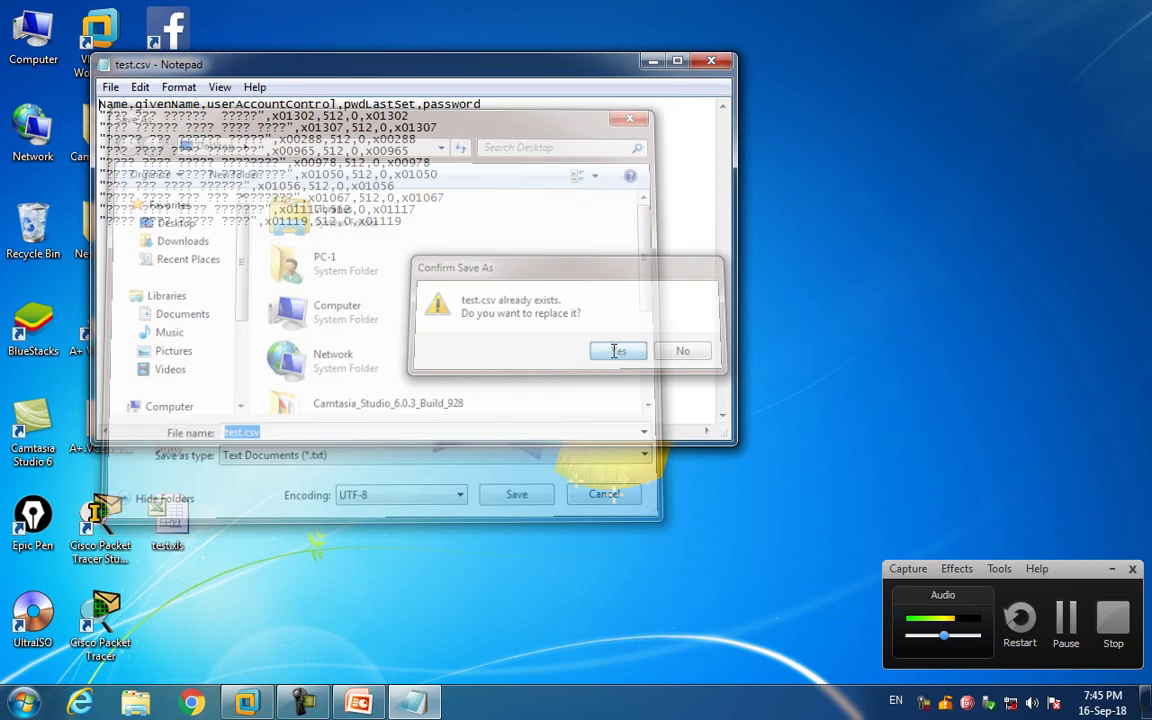
left_click(711, 61)
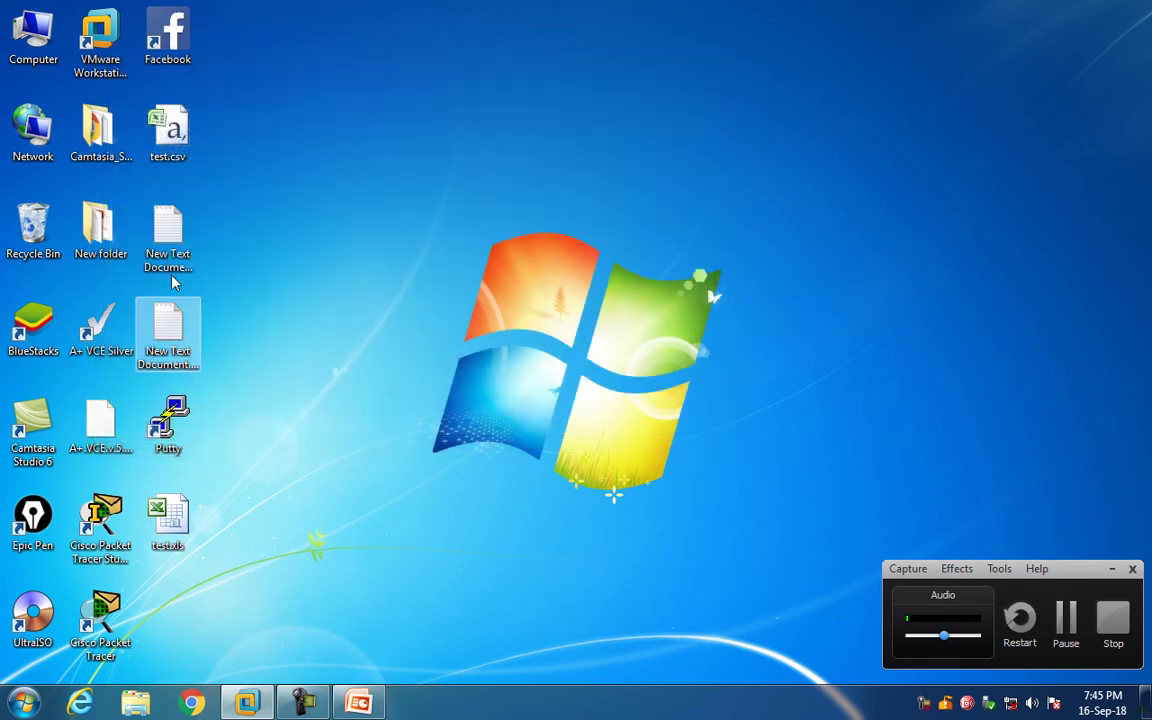
- Finish the ADManager Plus setup and copy test.csv from the host onto the server VM's desktop
left_click_drag(168, 130, 663, 298)
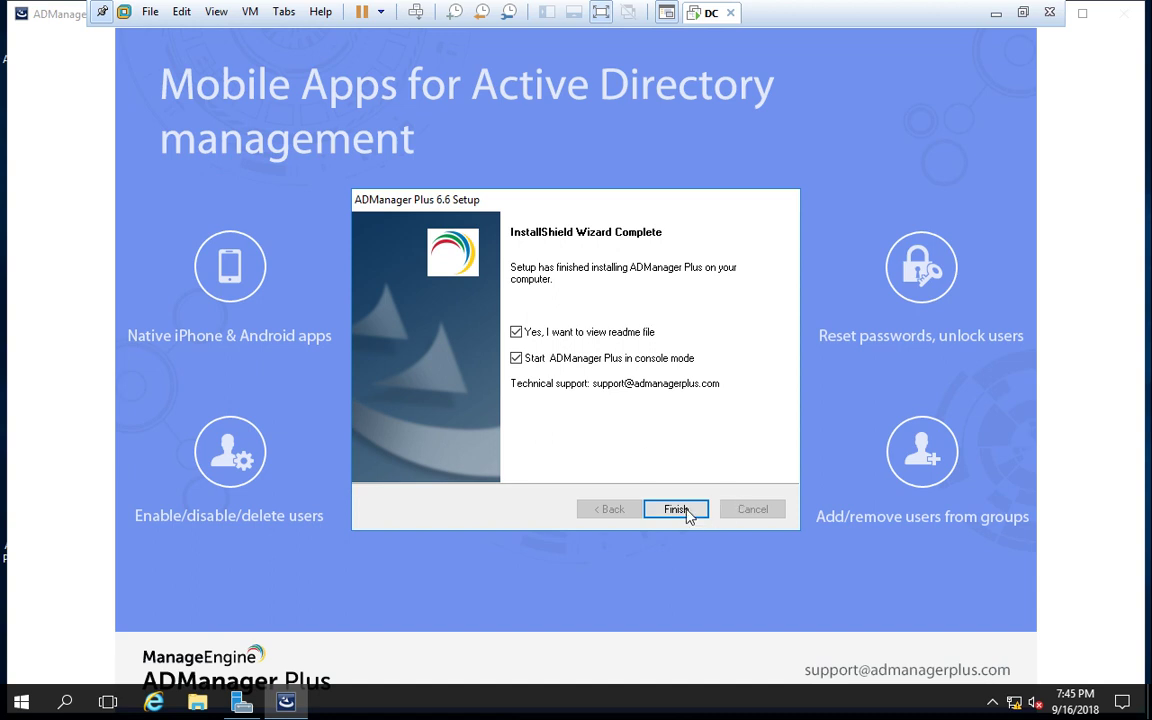
left_click_drag(687, 515, 684, 533)
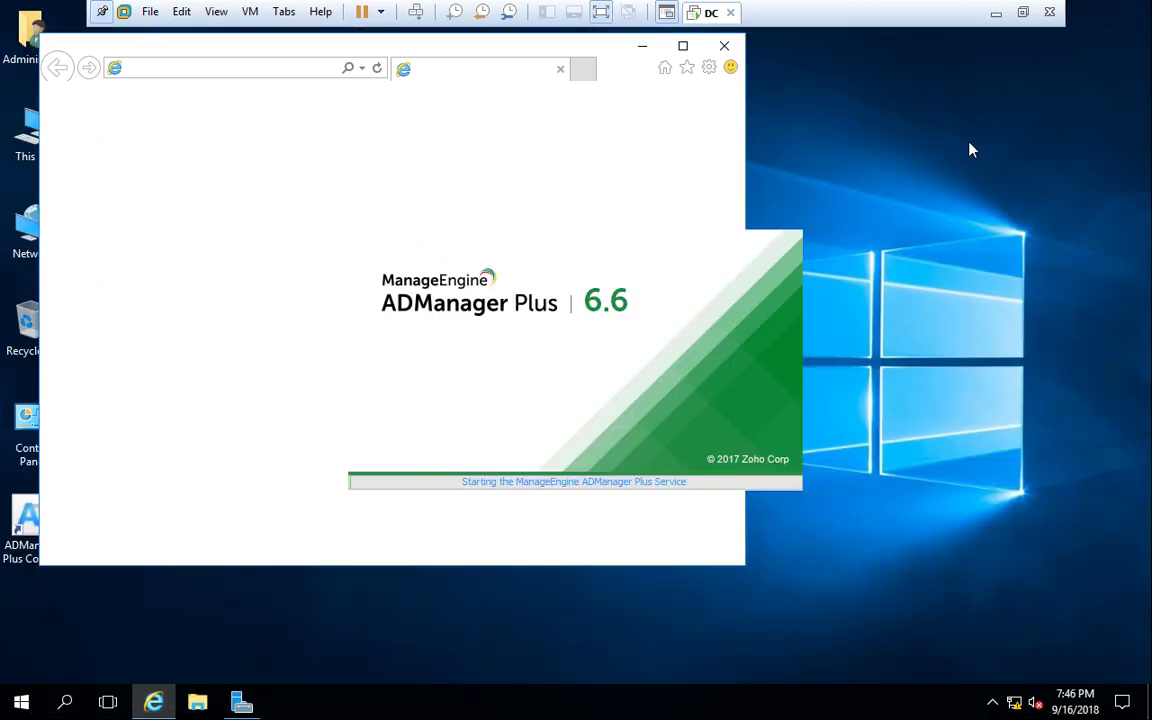
left_click(996, 12)
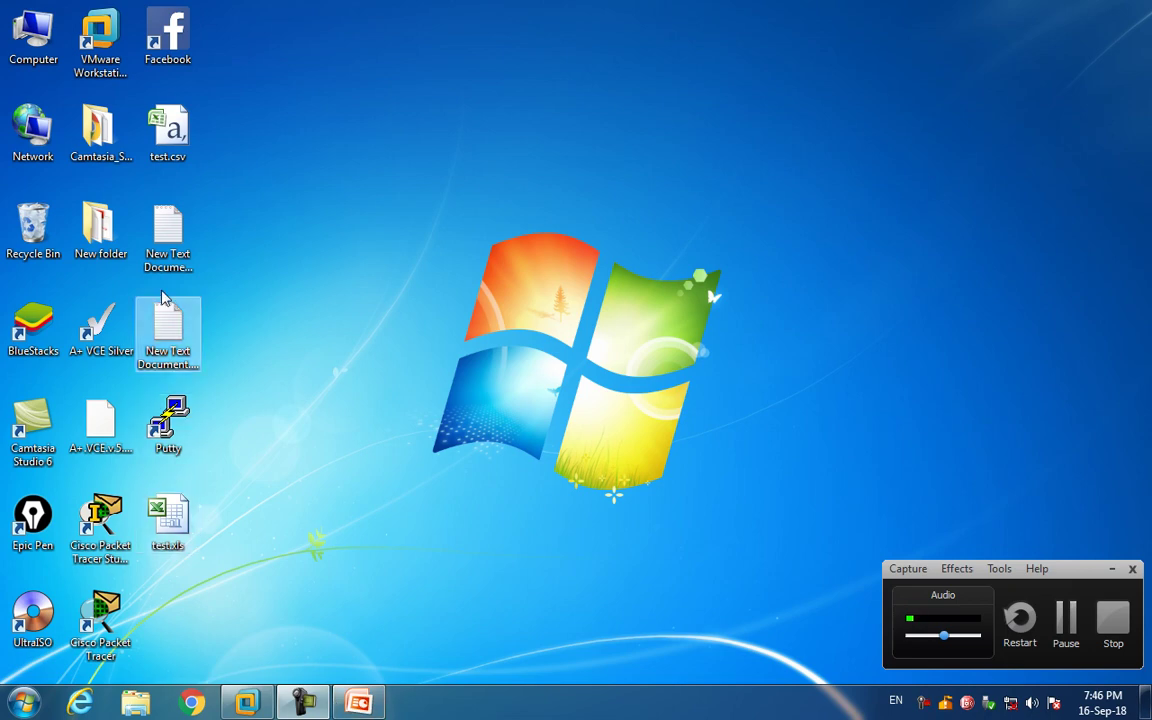
left_click_drag(168, 128, 912, 180)
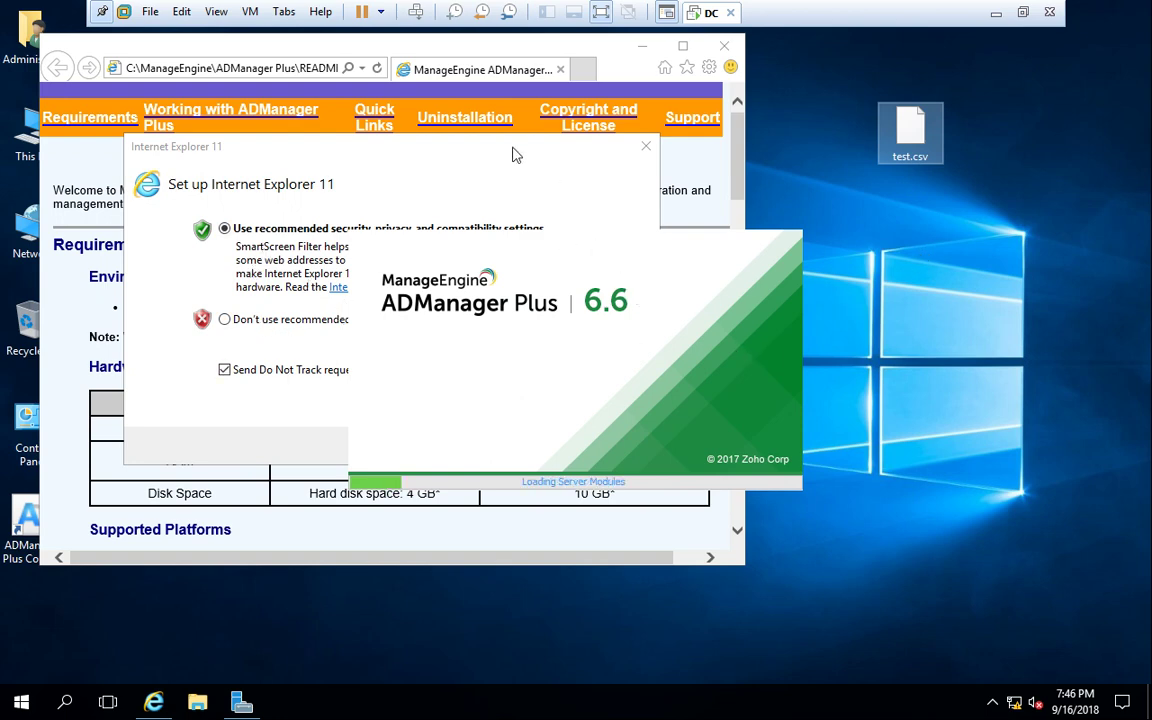
- Dismiss the Internet Explorer first-run setup and close the readme tab and browser window
left_click(540, 672)
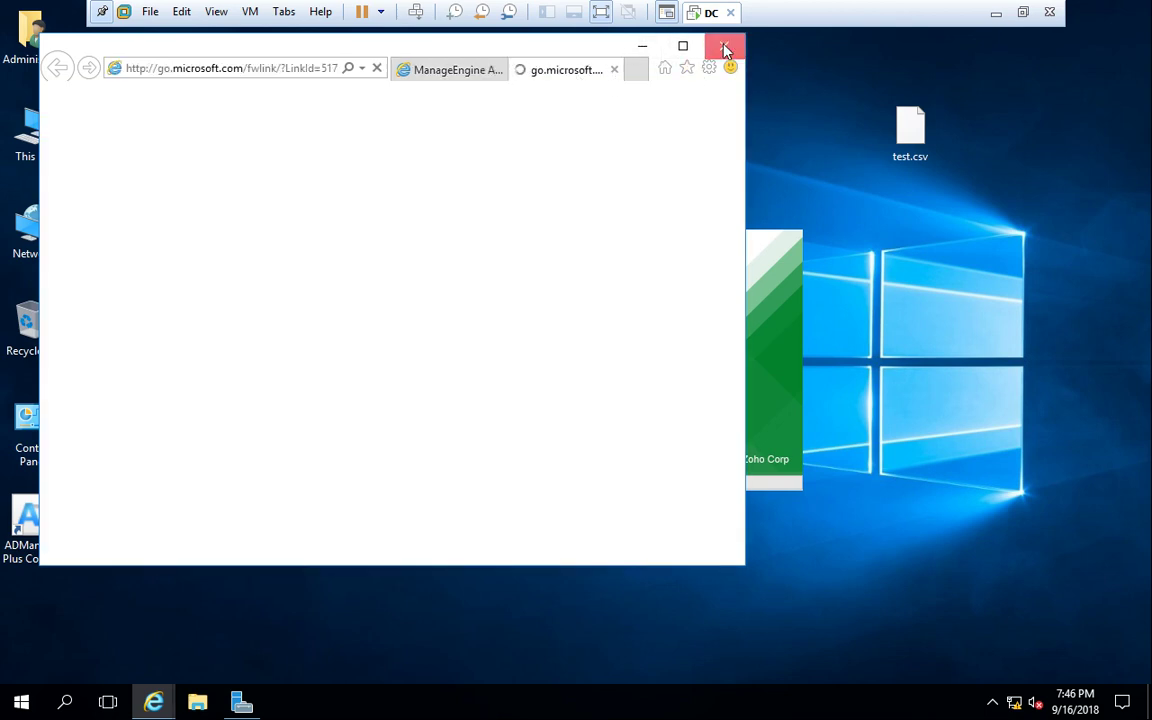
left_click(438, 76)
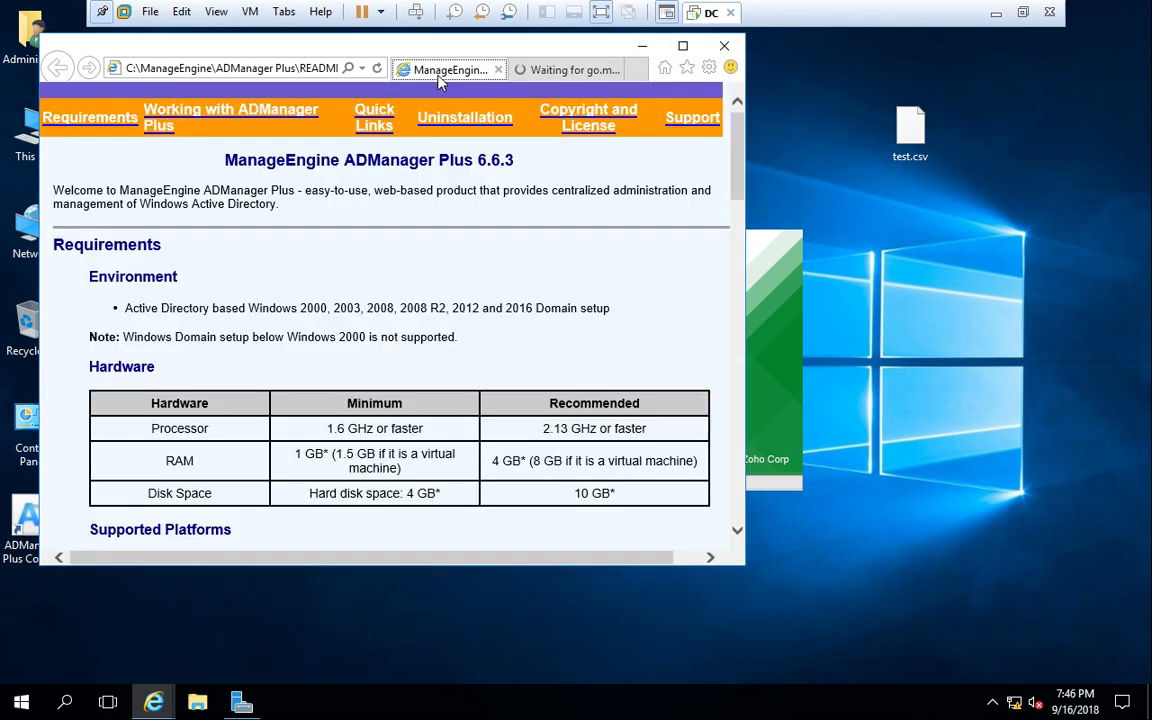
left_click(499, 70)
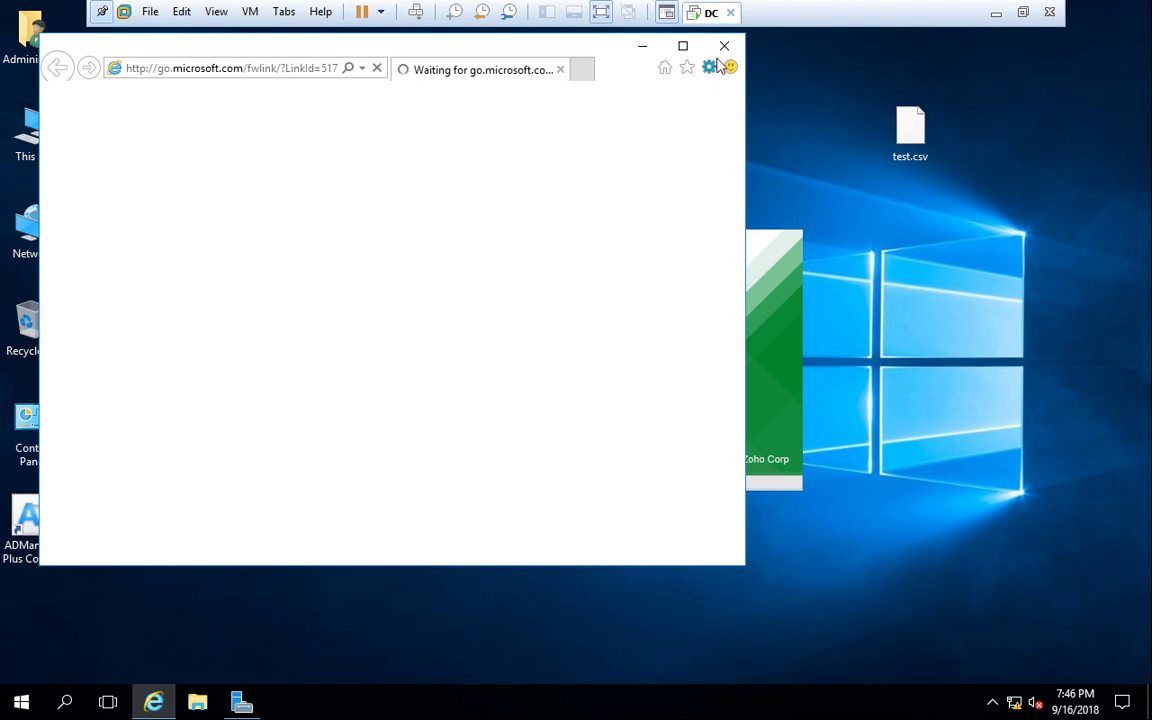
left_click(724, 46)
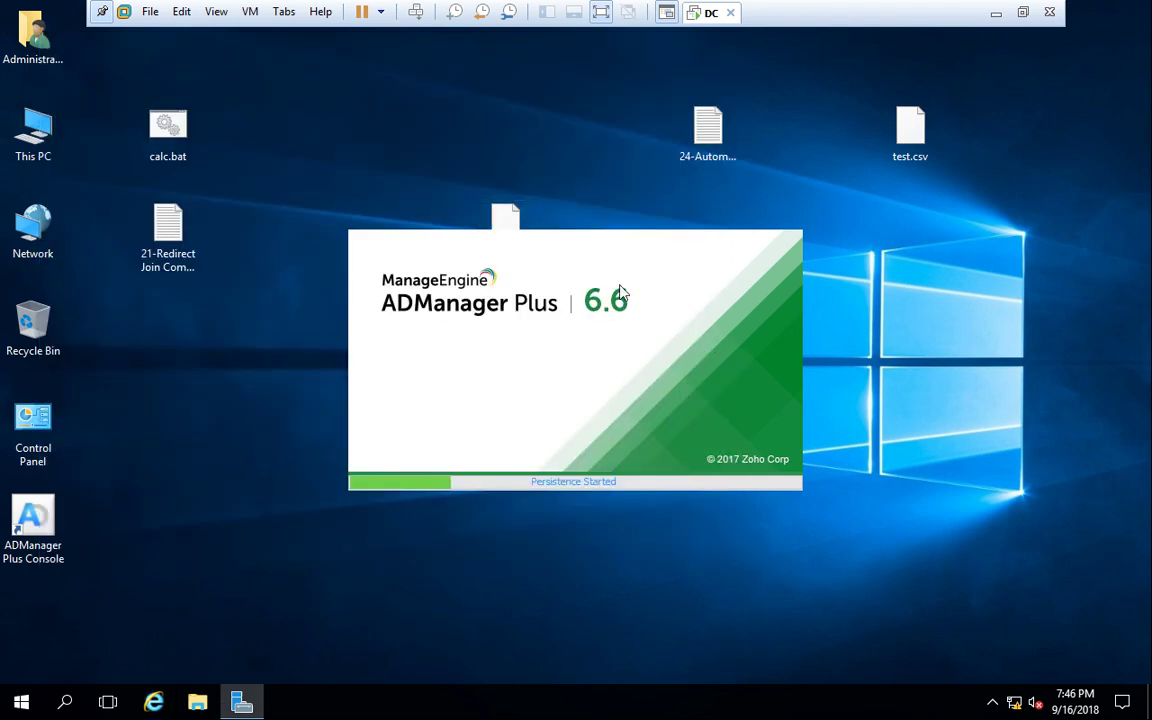
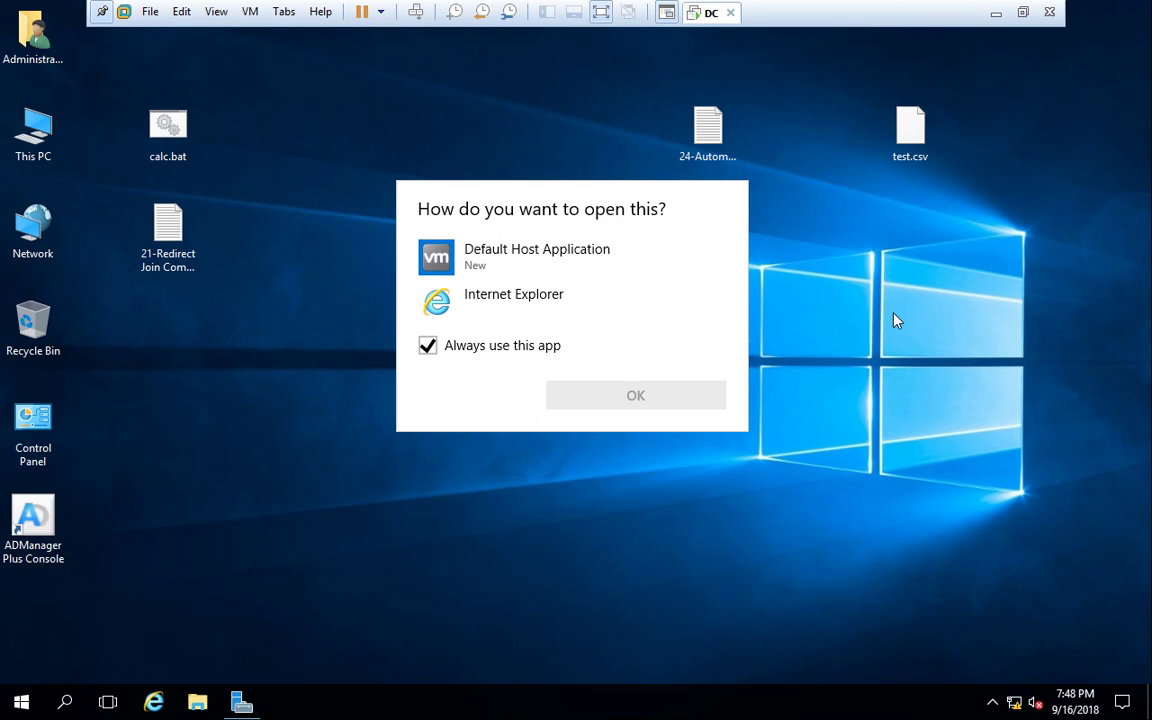
- Dismiss the leftover open-with prompt without remembering the app choice
left_click(427, 346)
left_click(656, 522)
left_click(333, 584)
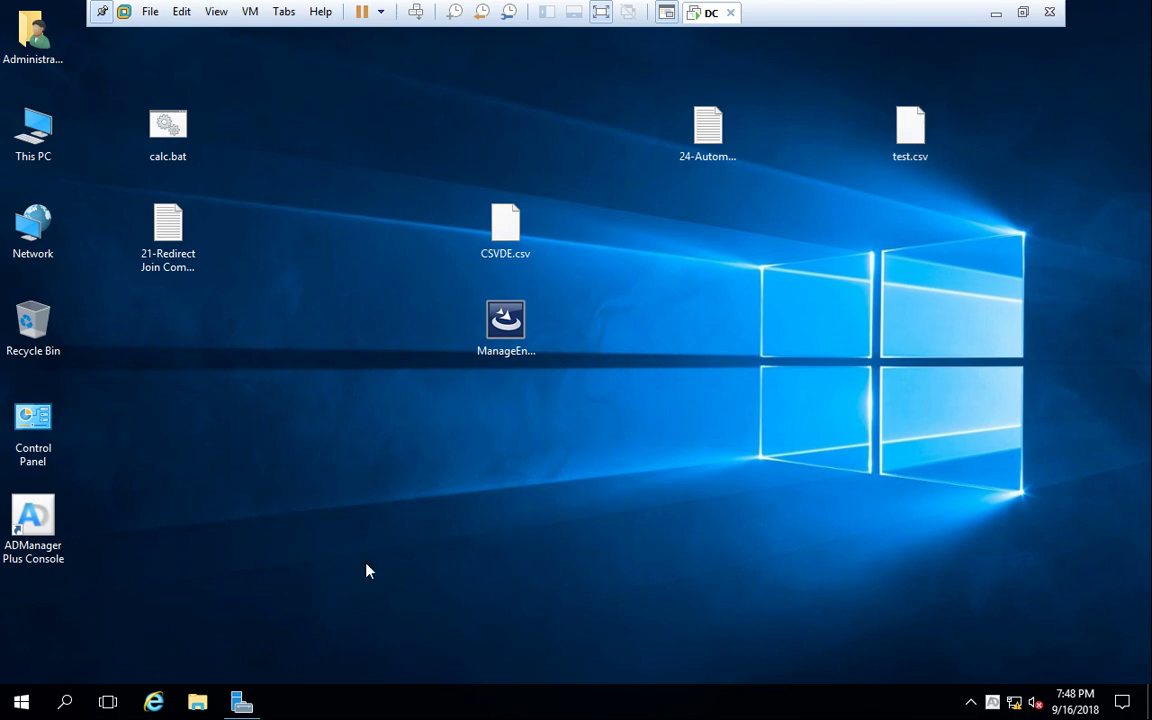
- Launch the ADManager Plus Console shortcut in Internet Explorer to reach the sign-in page
double_click(22, 540)
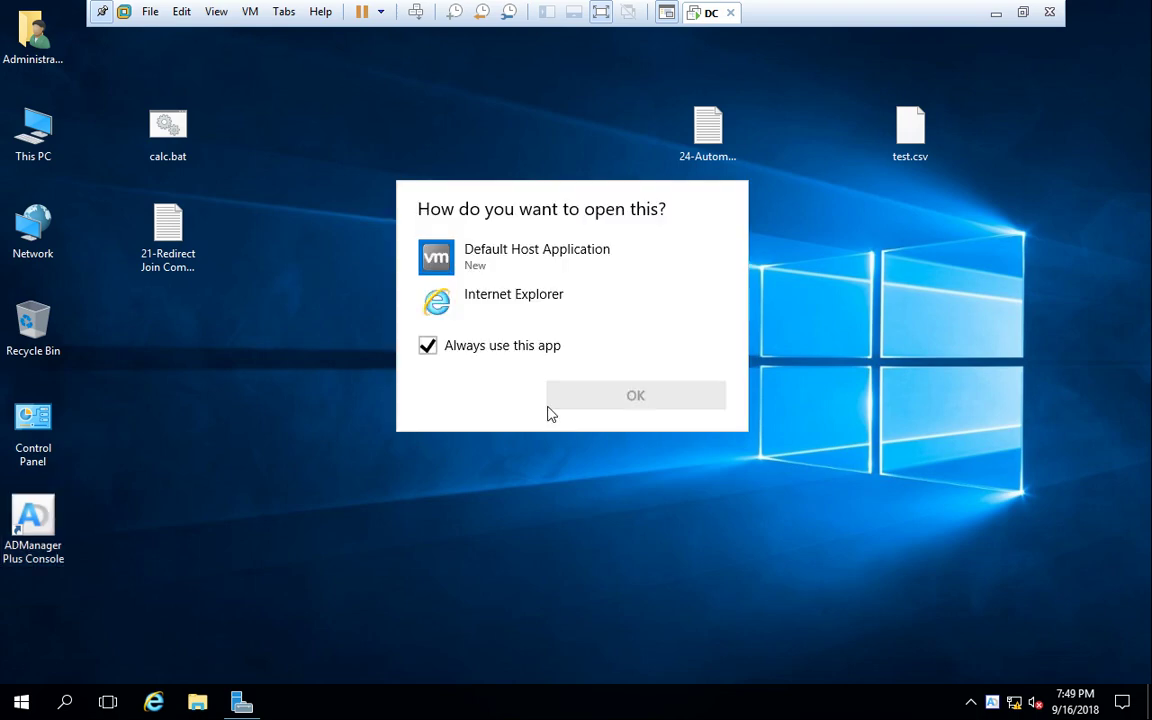
left_click(521, 302)
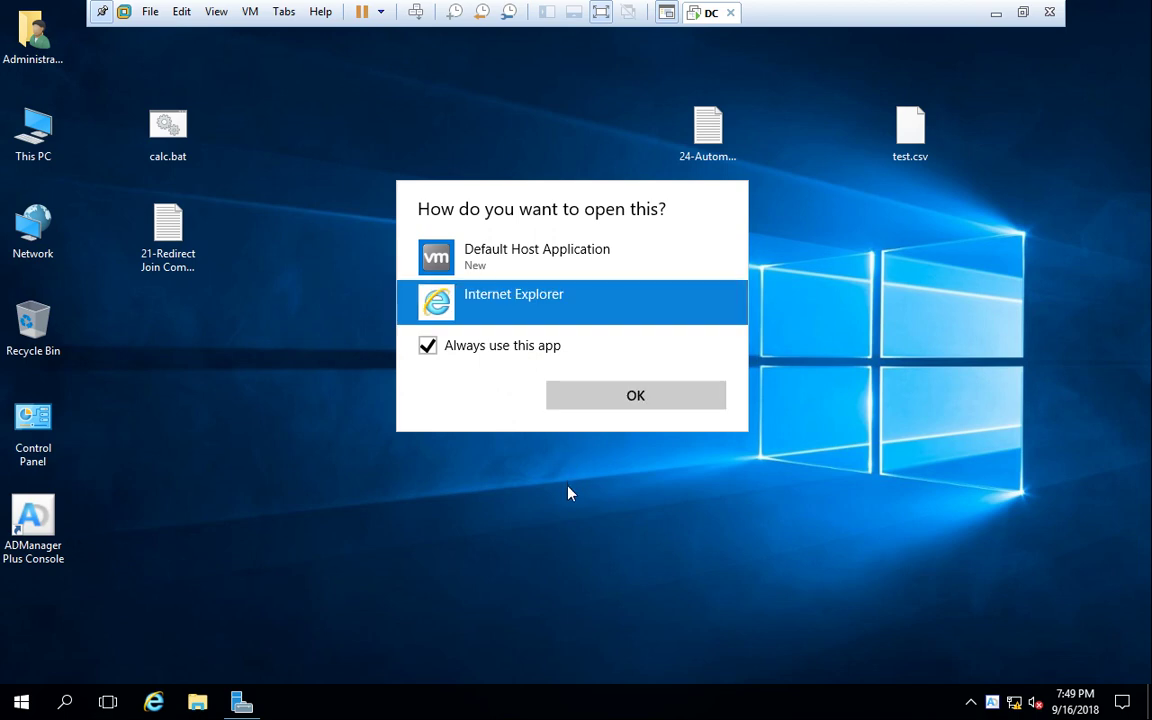
left_click(613, 398)
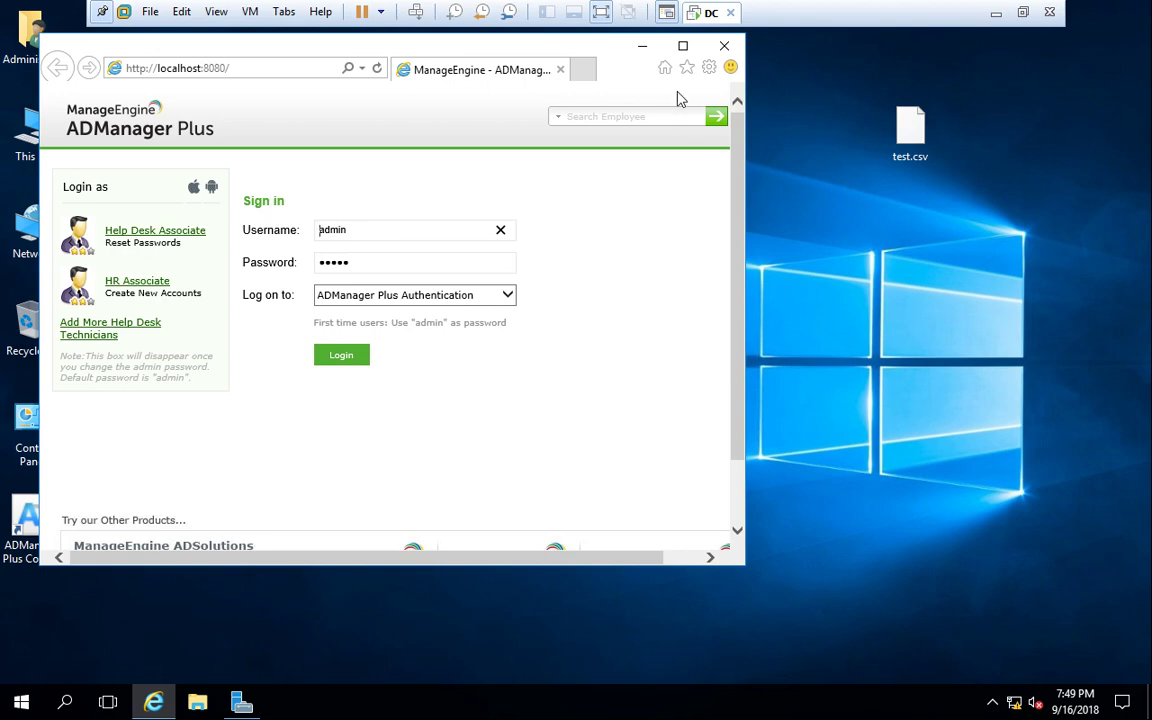
- Maximize the browser, sign in as admin, and dismiss the blocked-content warning
left_click(683, 46)
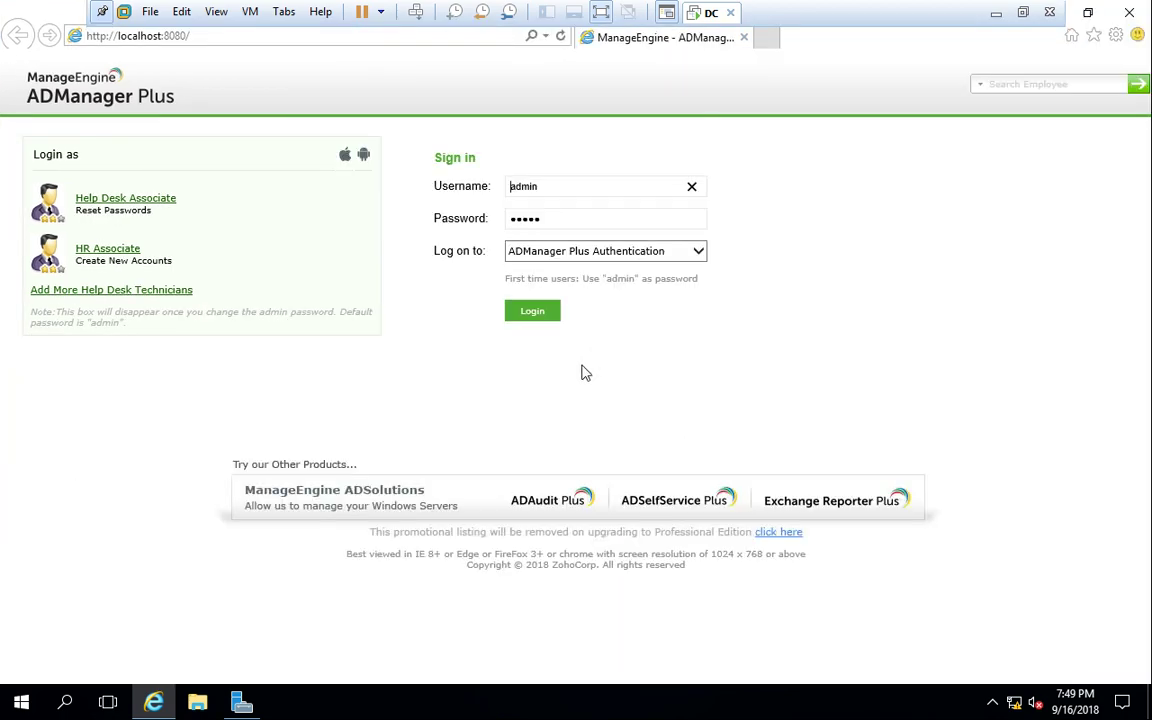
left_click(536, 318)
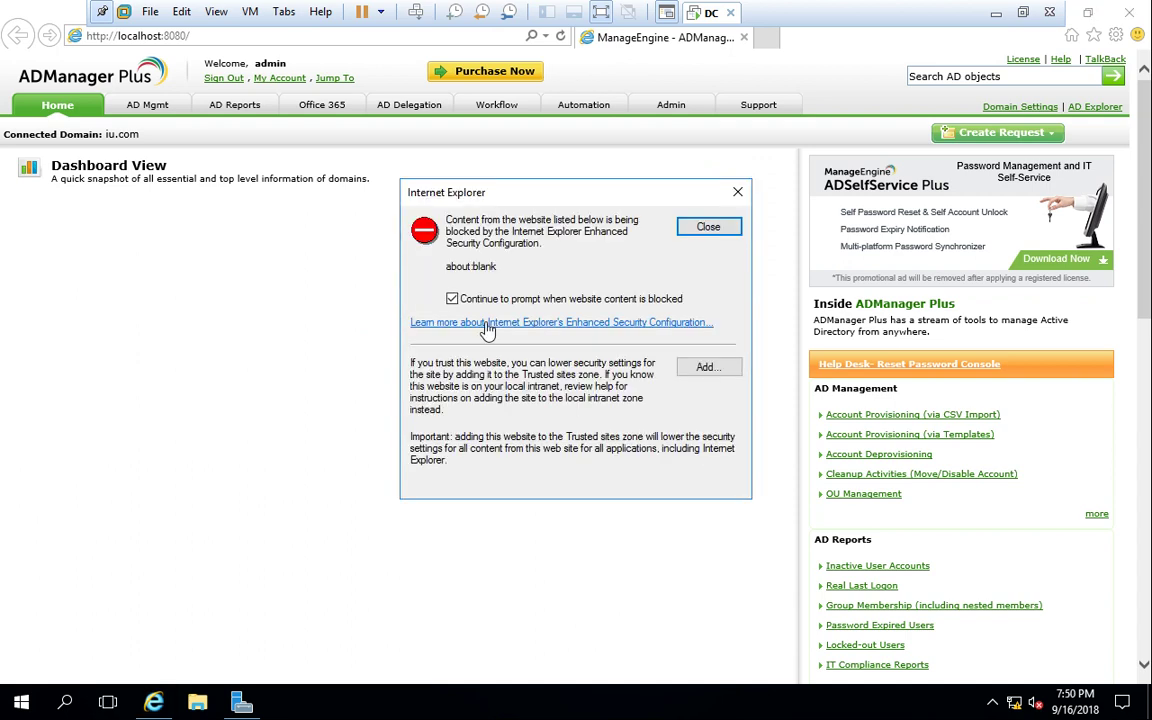
left_click(708, 228)
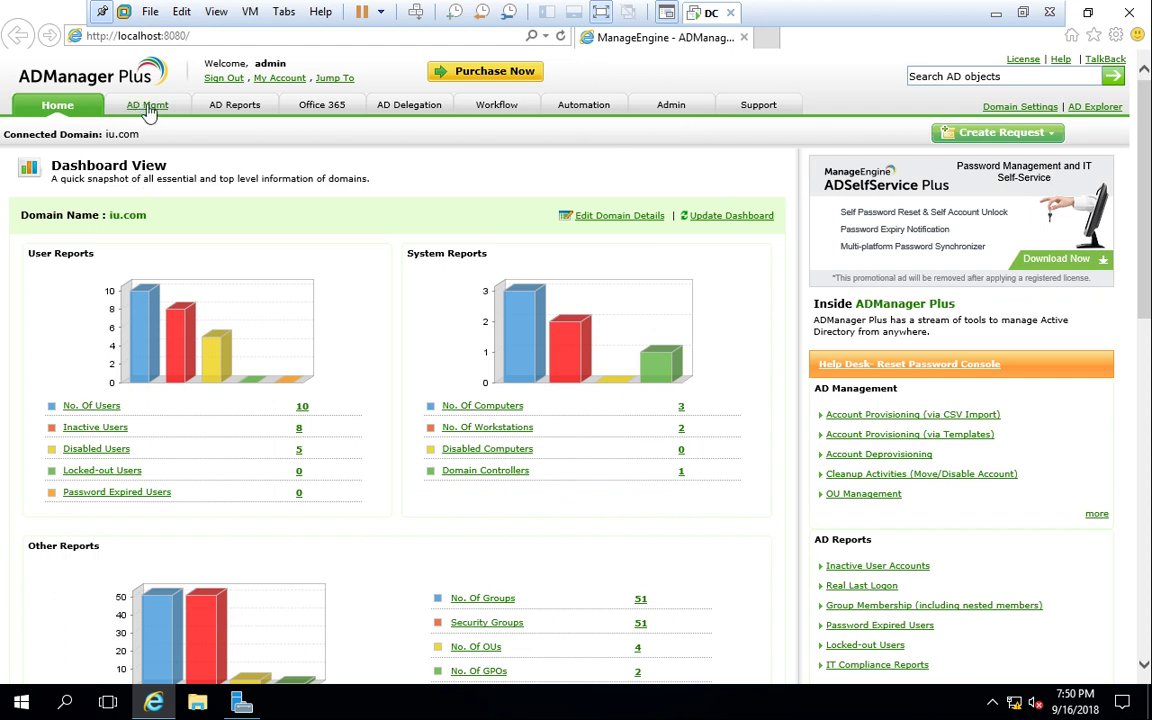
- Start a CSV import on the AD Mgmt Create Bulk Users page, then switch to Server Manager
left_click(147, 107)
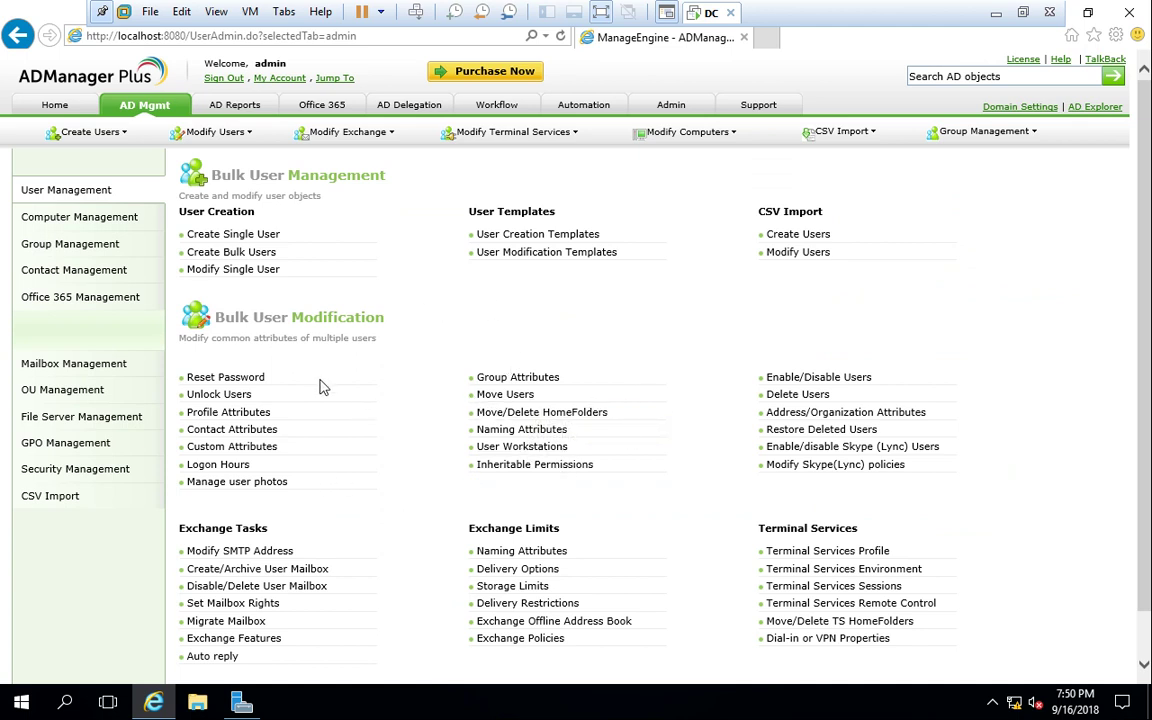
left_click(498, 258)
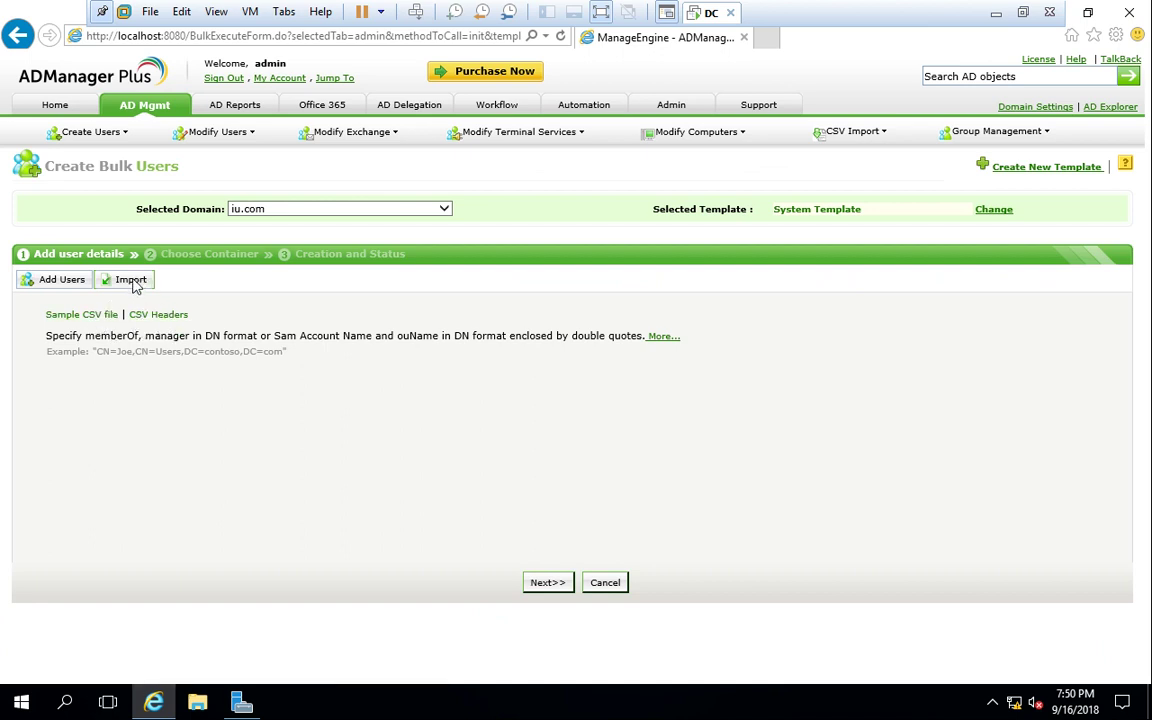
left_click(134, 282)
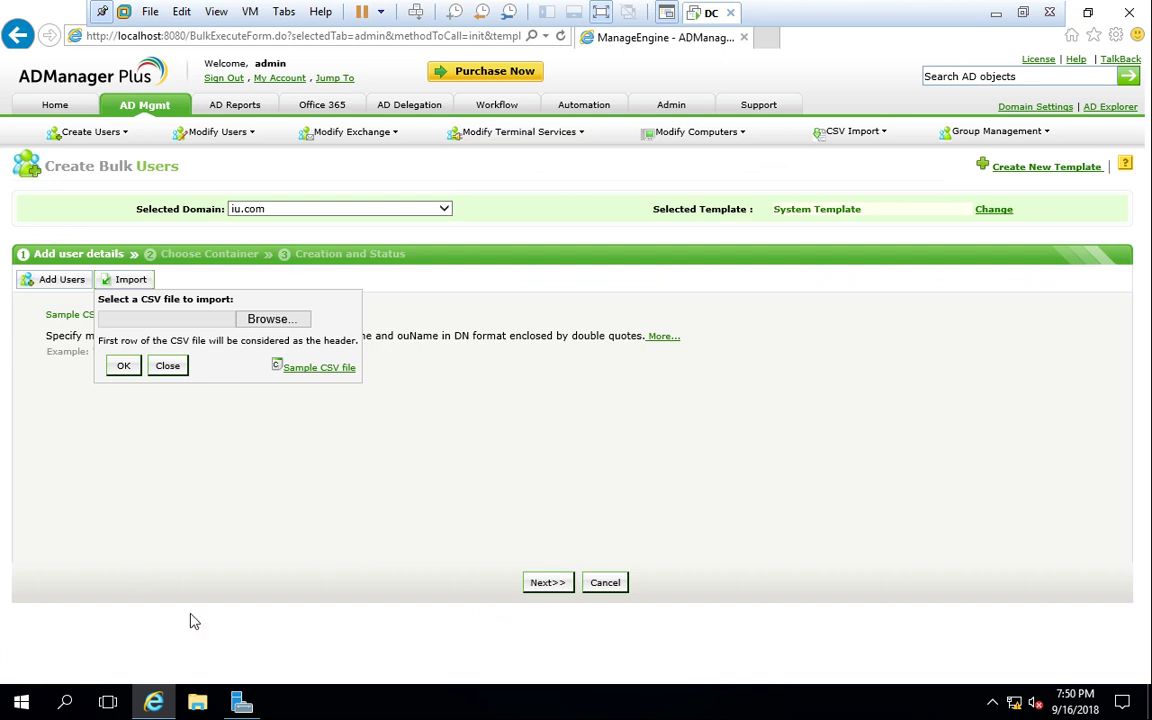
left_click(240, 706)
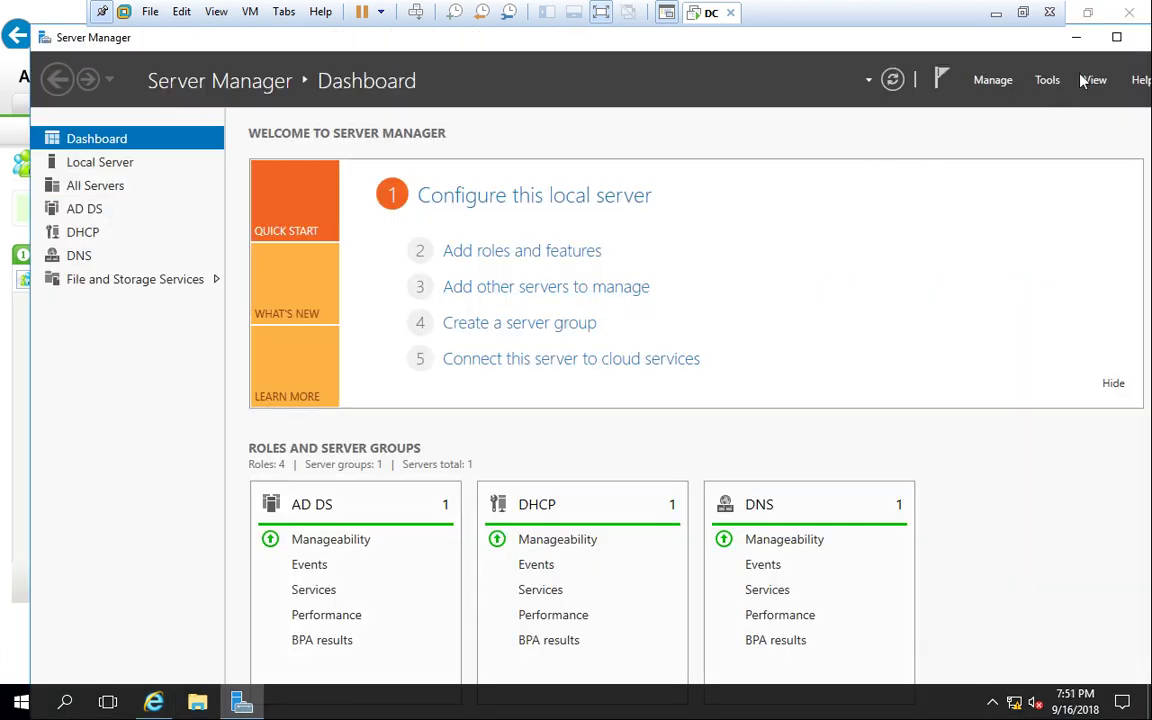
- Create an organizational unit named test under iu.com in Active Directory Users and Computers
left_click(1047, 80)
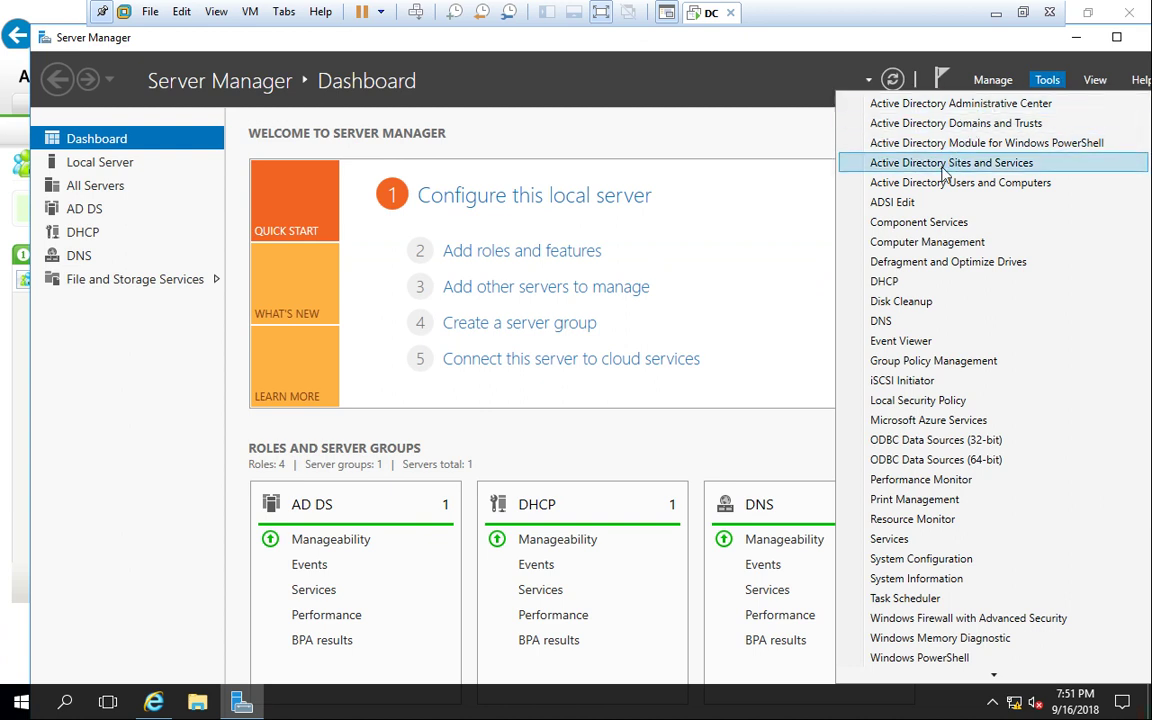
left_click(920, 183)
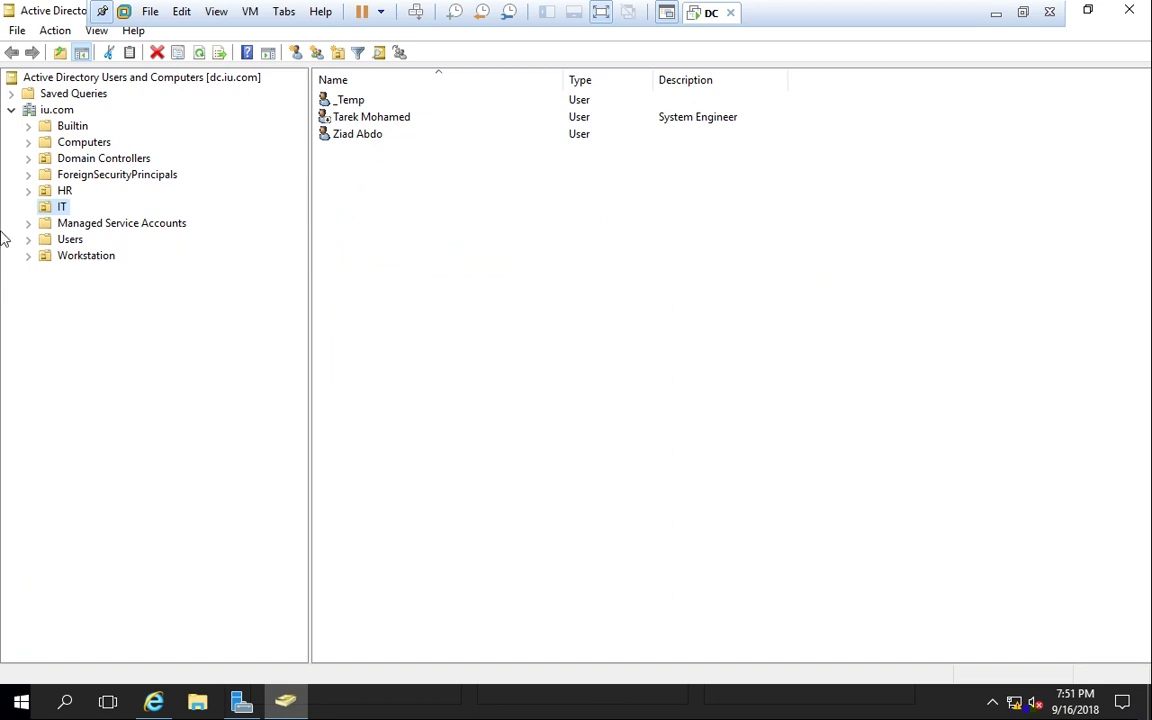
right_click(68, 112)
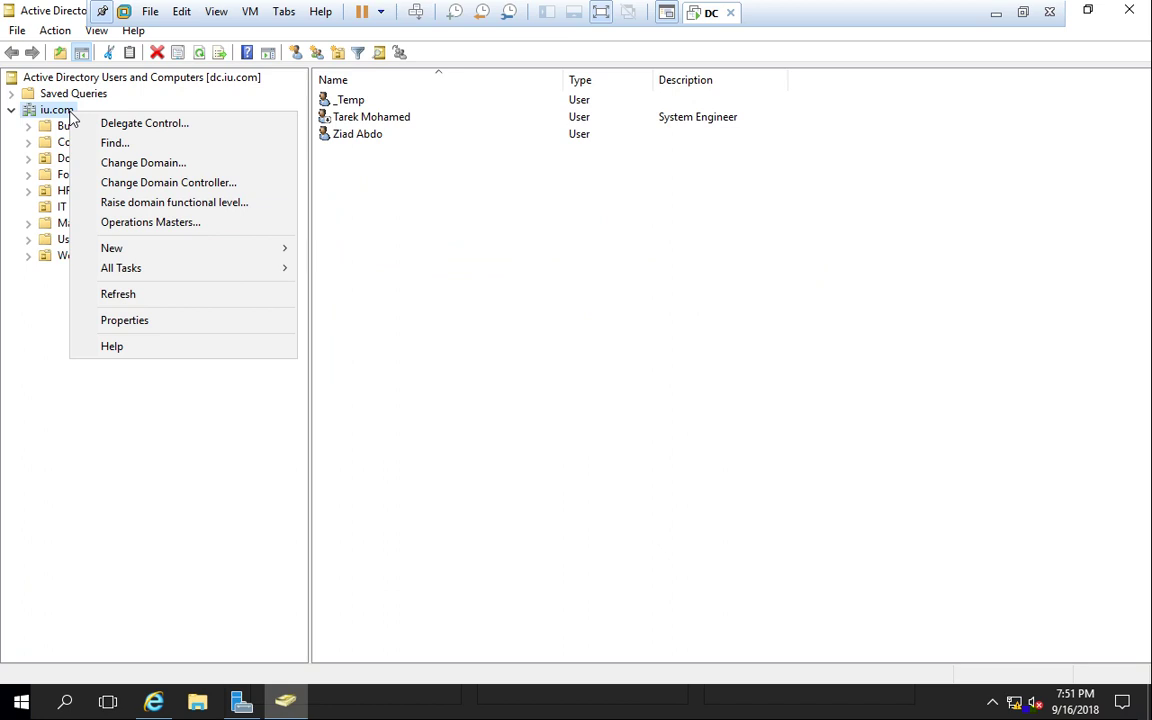
mouse_move(234, 247)
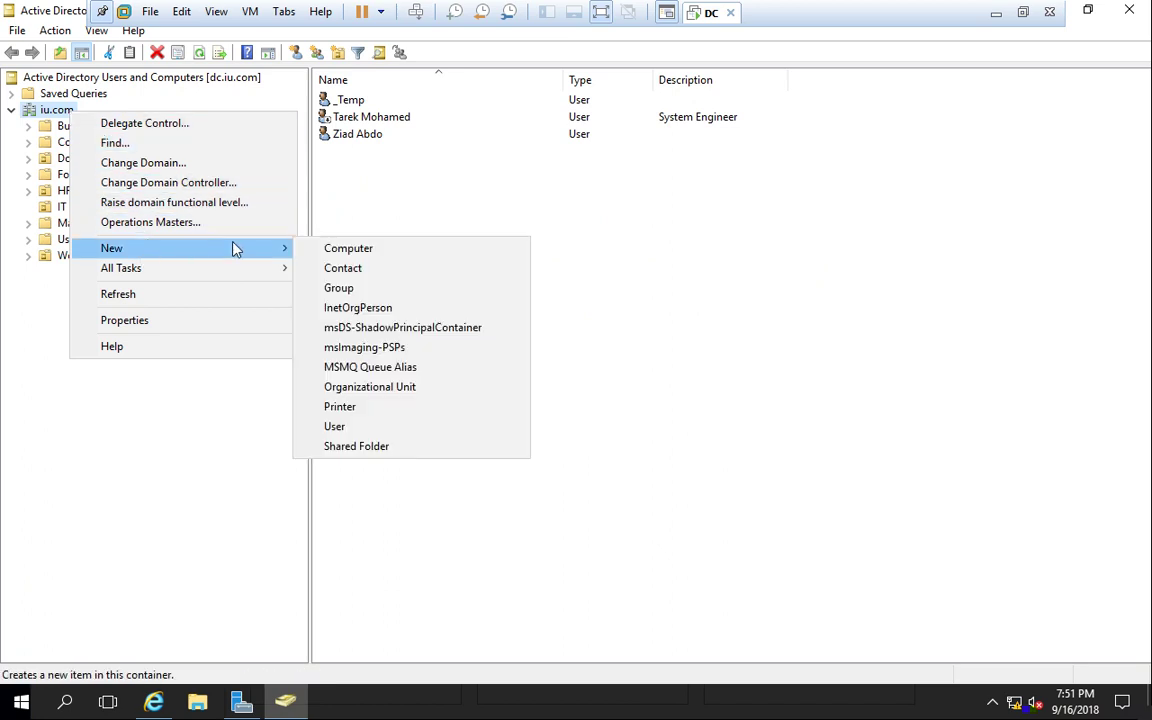
left_click(372, 387)
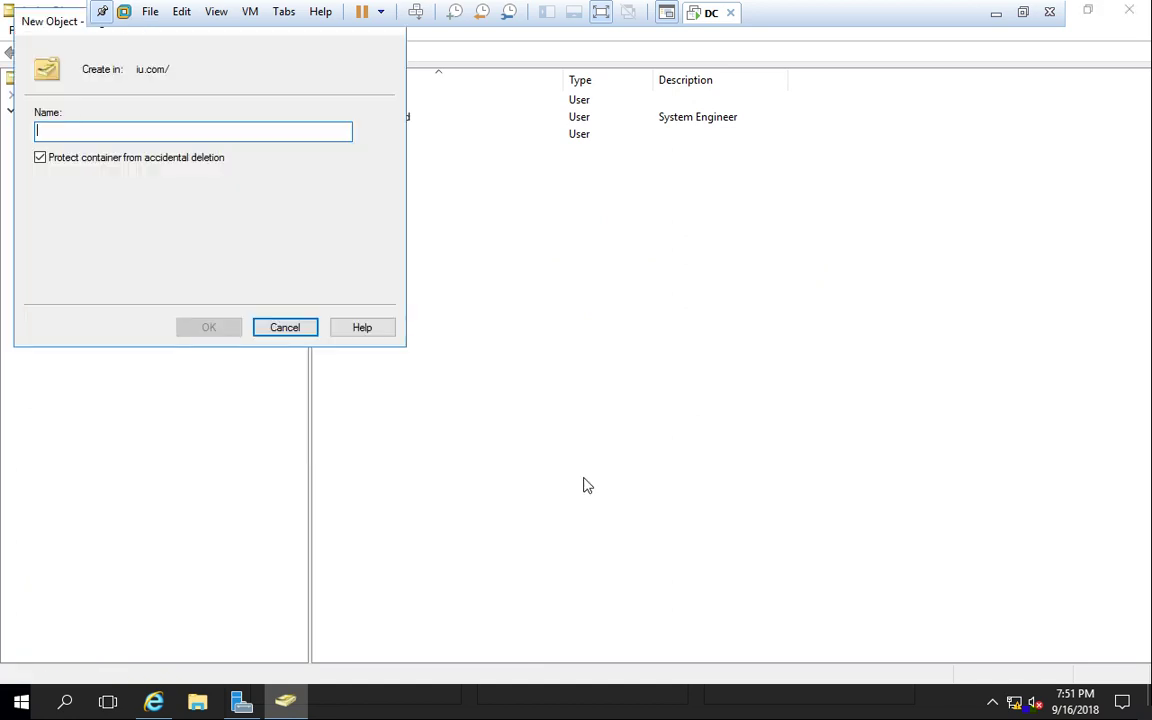
type("Iest")
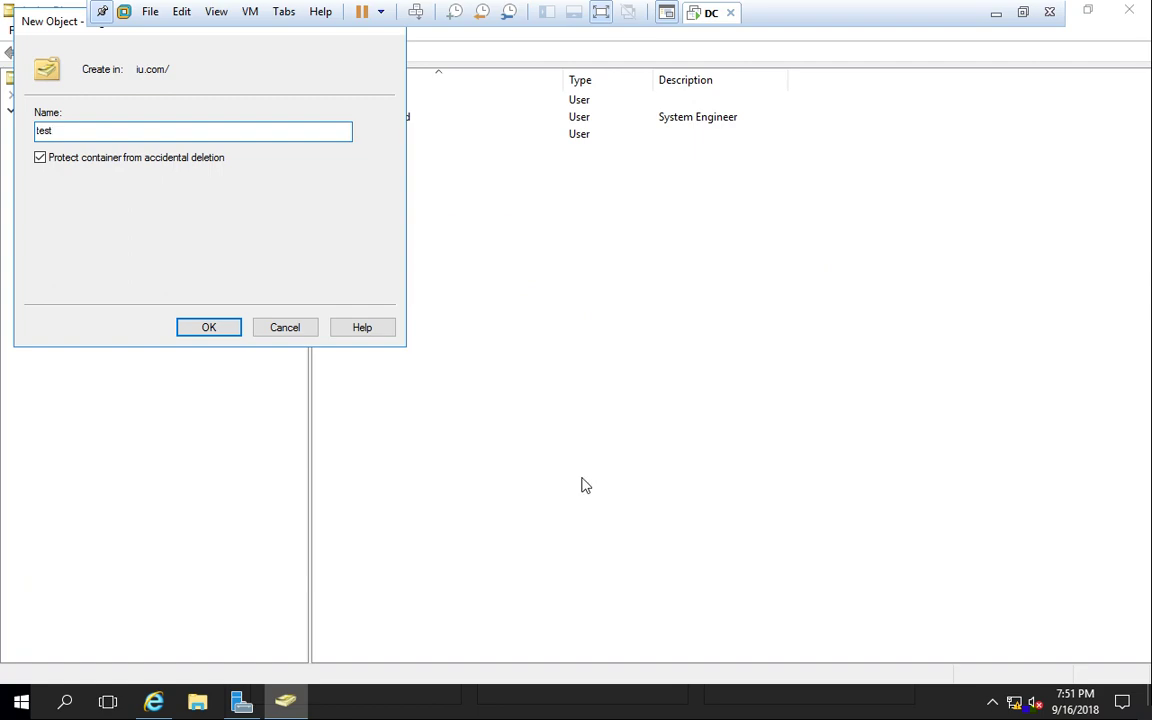
key("Return")
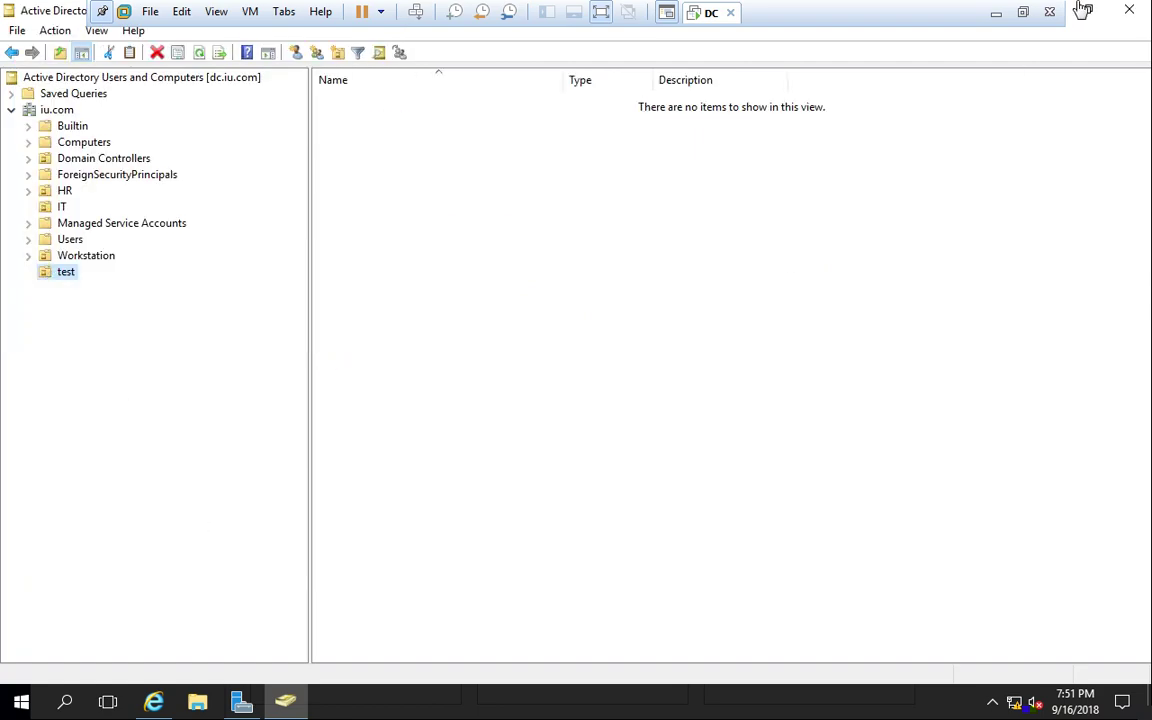
left_click(1128, 12)
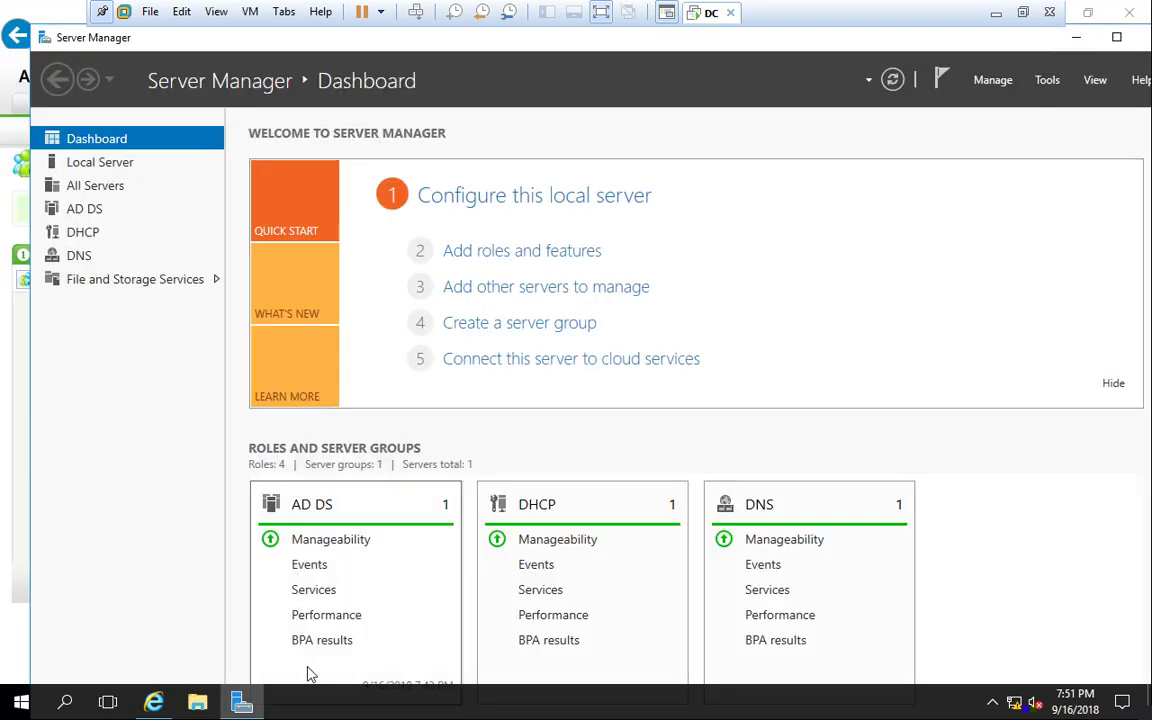
left_click(153, 702)
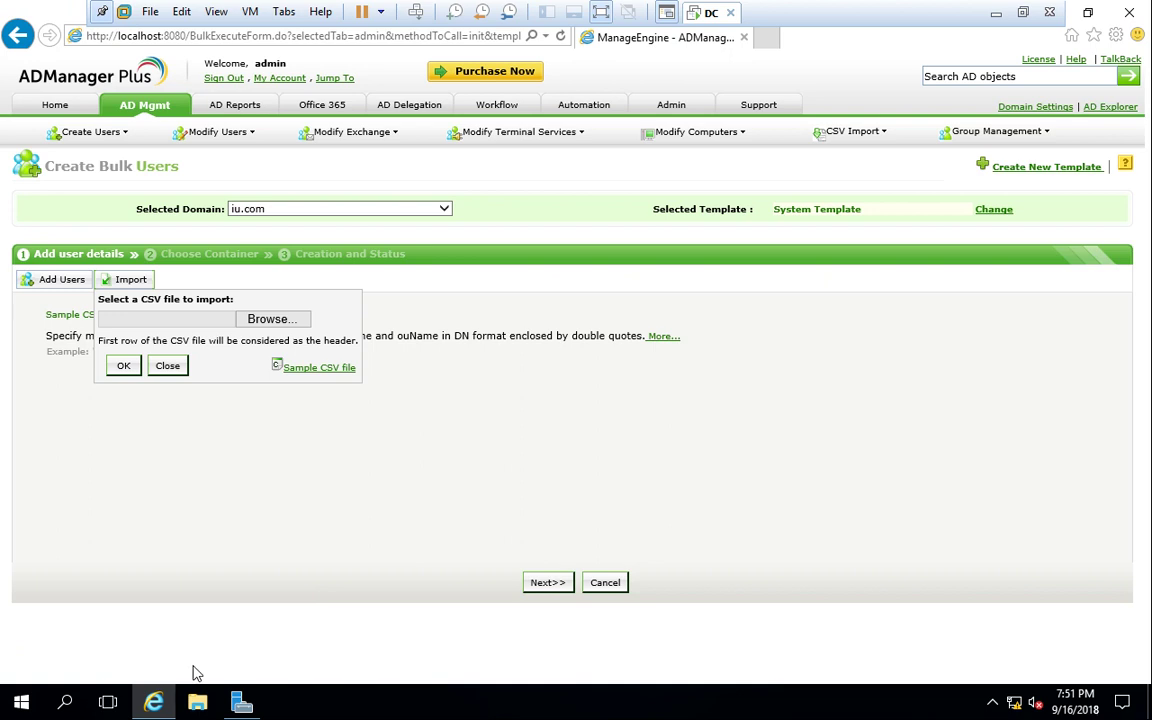
- Import test.csv from the Desktop into the Create Bulk Users table
left_click(260, 330)
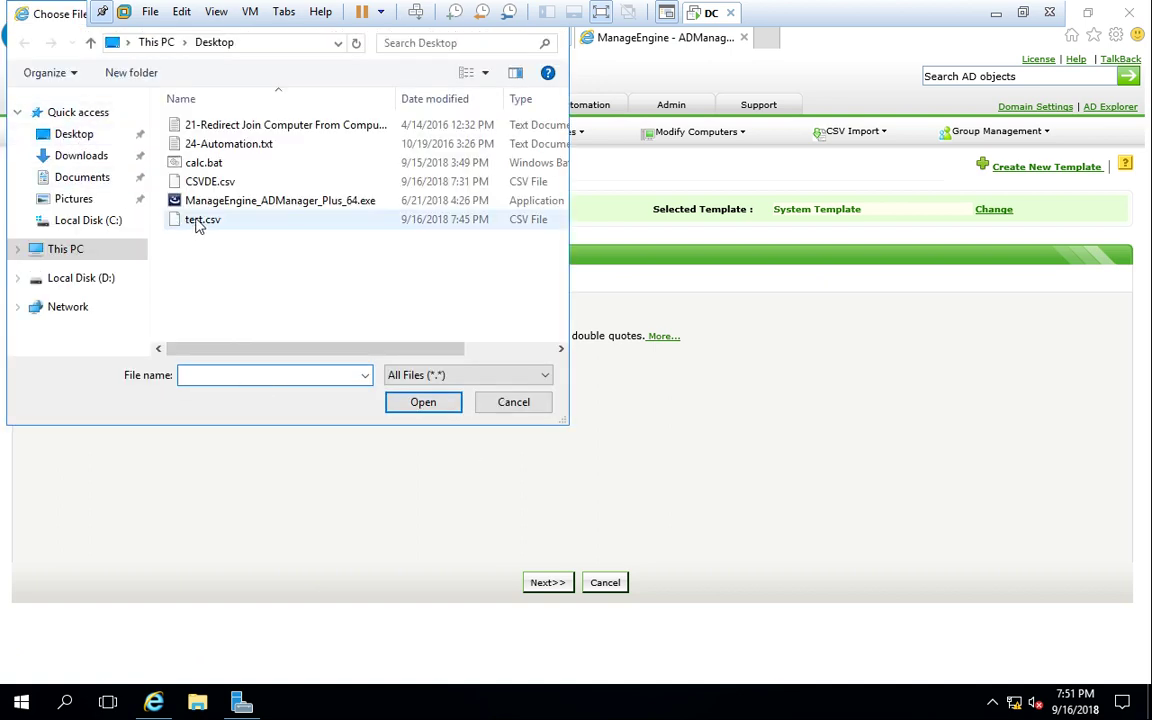
left_click(200, 220)
left_click(78, 138)
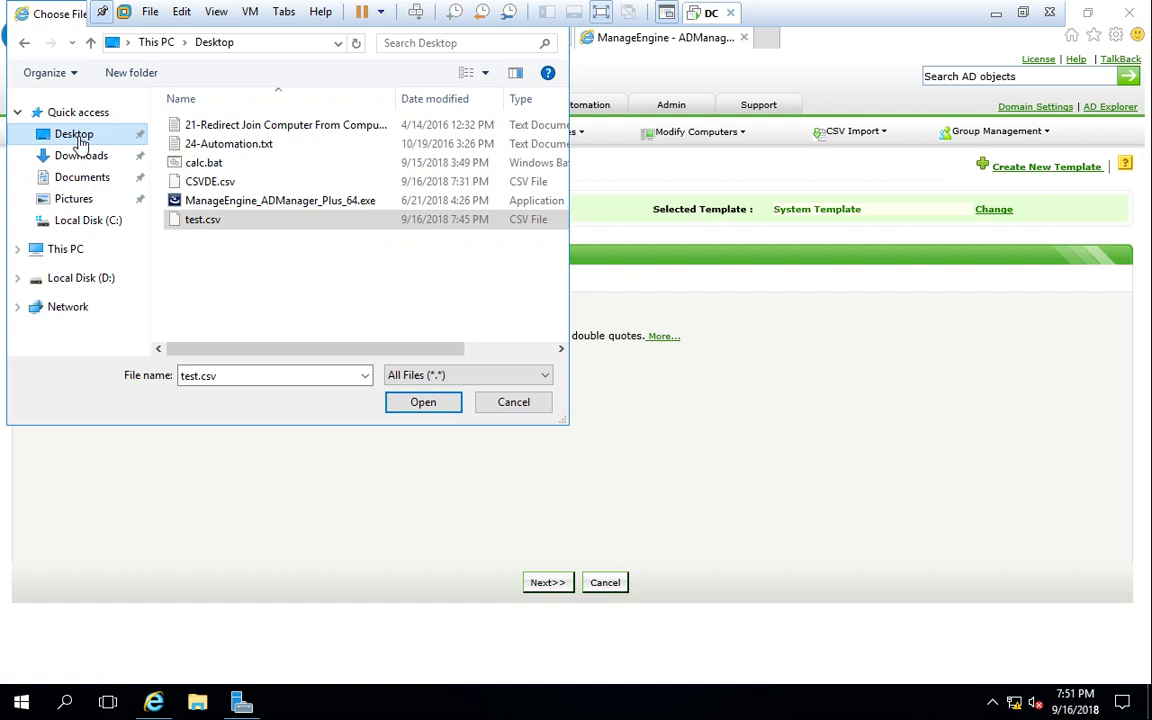
left_click(206, 222)
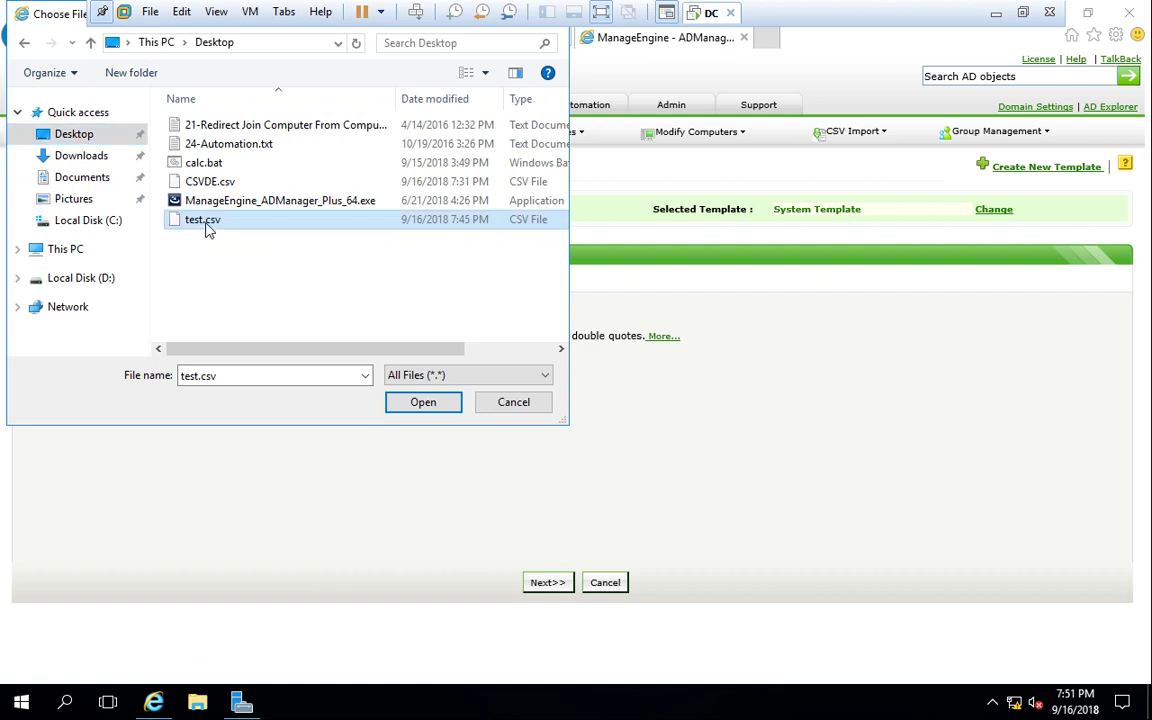
left_click(411, 403)
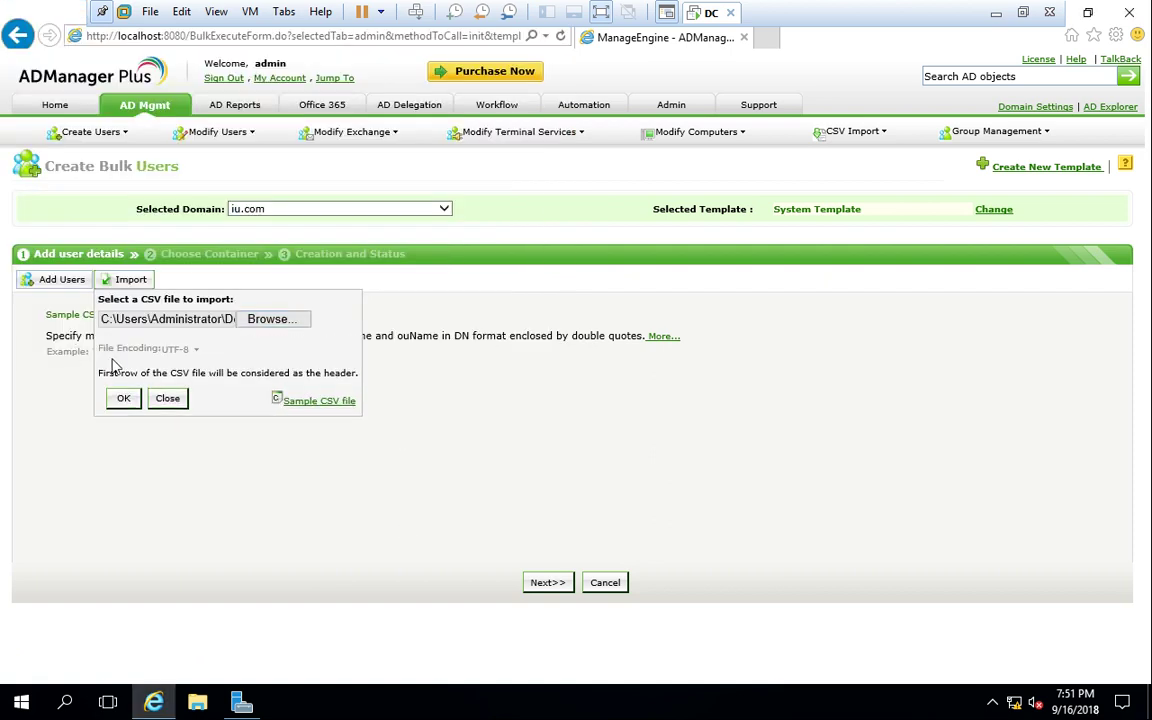
left_click(124, 399)
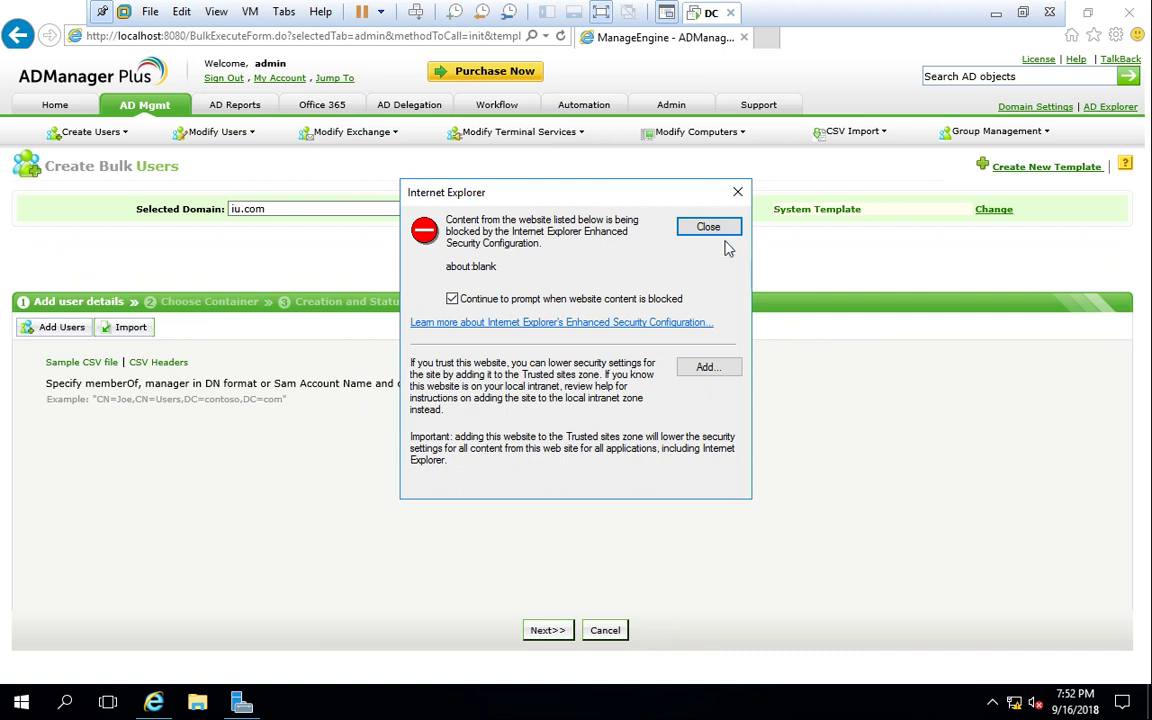
- Dismiss the blocked-content warning and scroll the table right to review the user columns
left_click(720, 227)
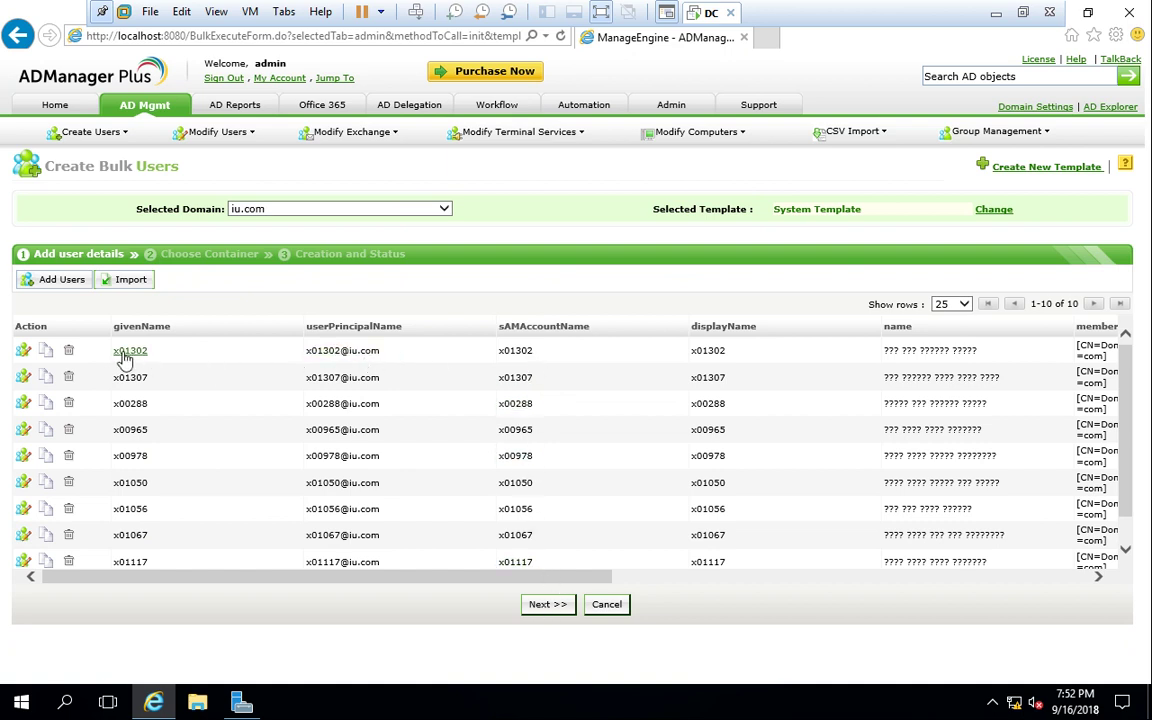
left_click_drag(604, 578, 657, 580)
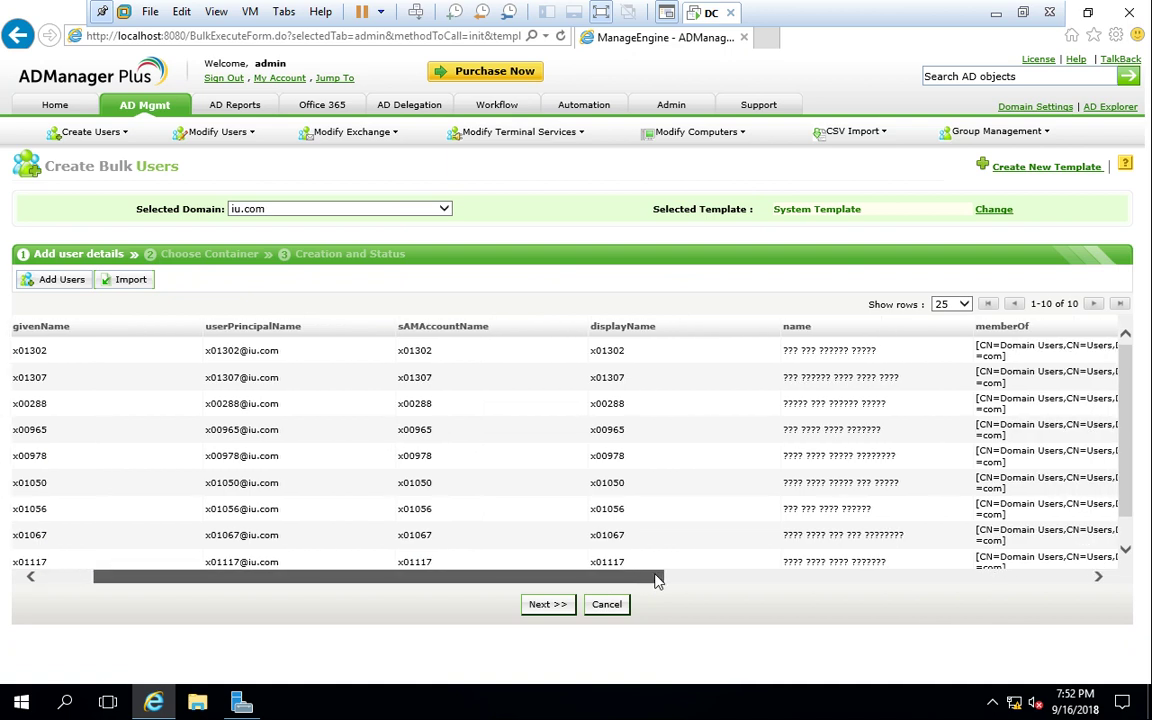
scroll(740, 445, "right", 3)
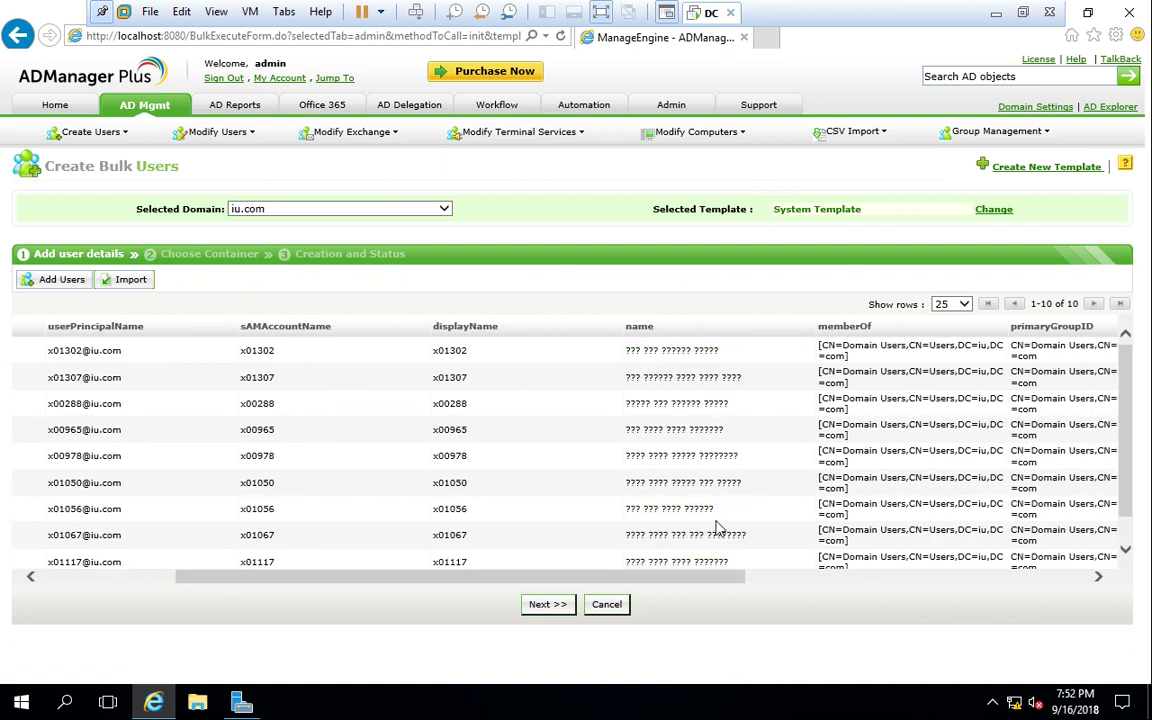
left_click_drag(725, 578, 1044, 581)
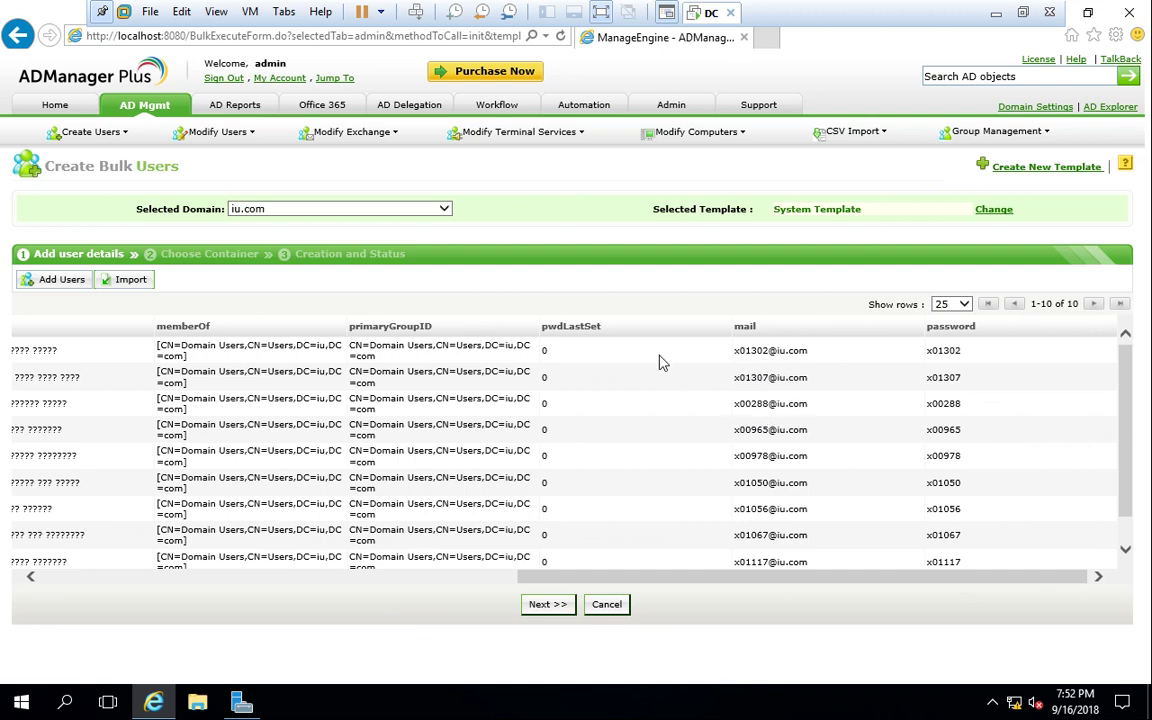
- Open the Default Domain Policy for editing in Group Policy Management
left_click(241, 703)
left_click(1047, 80)
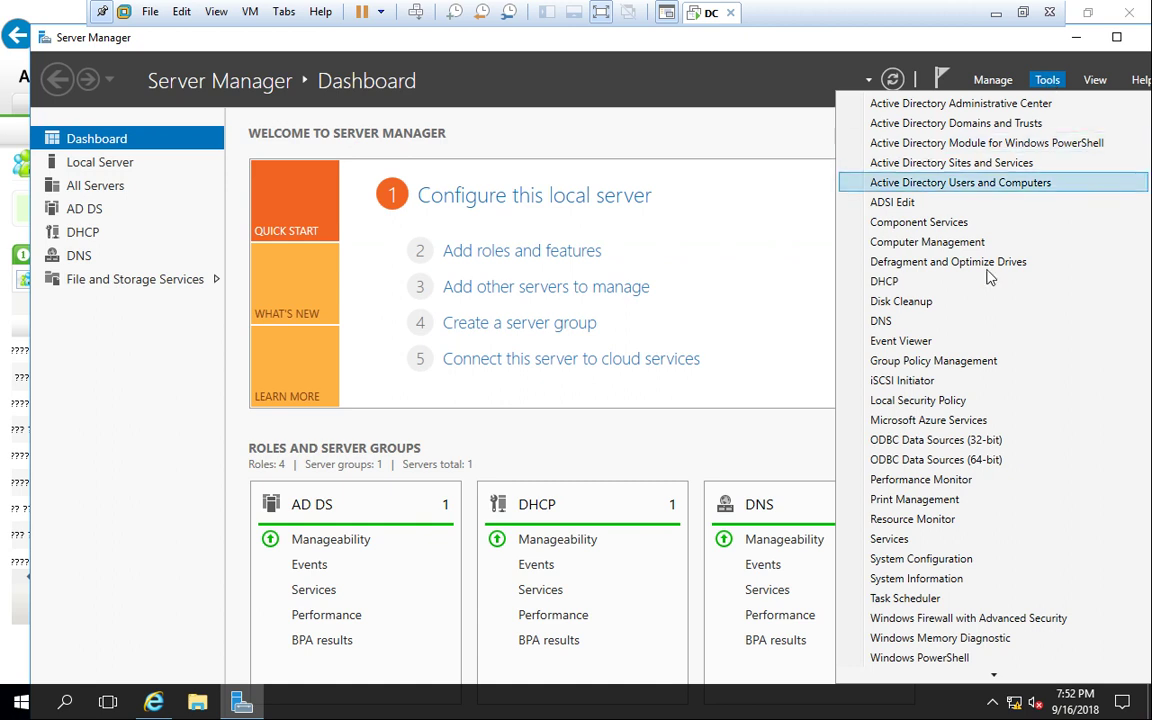
left_click(958, 365)
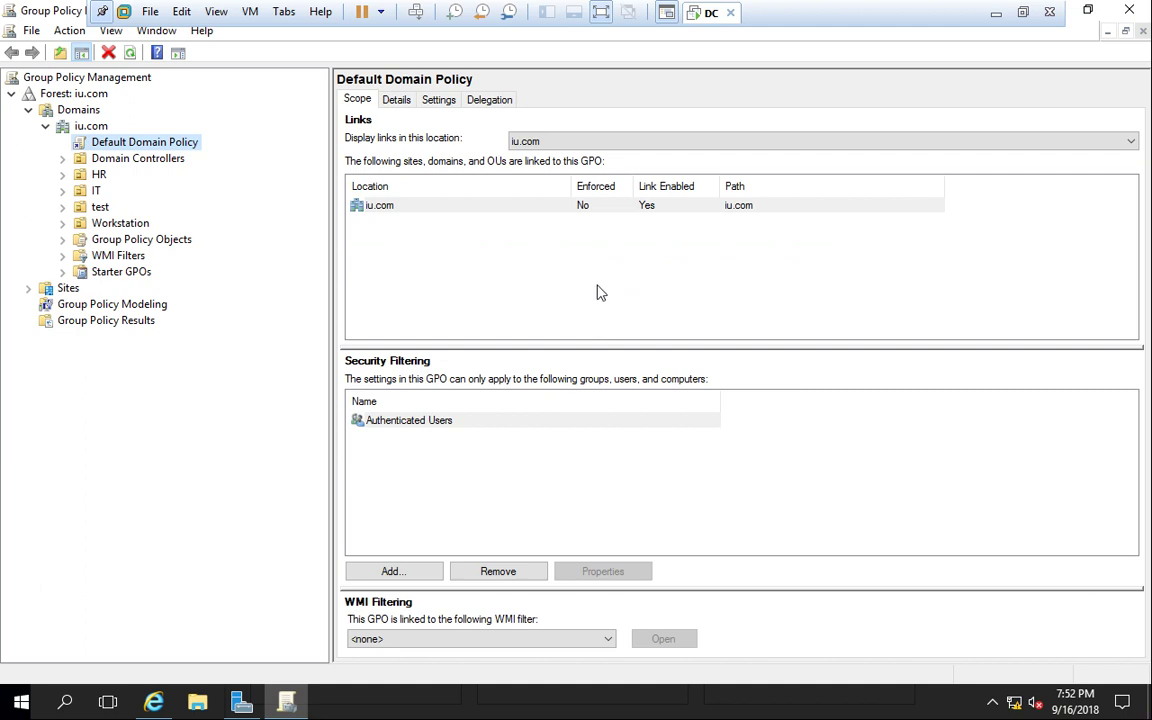
right_click(143, 147)
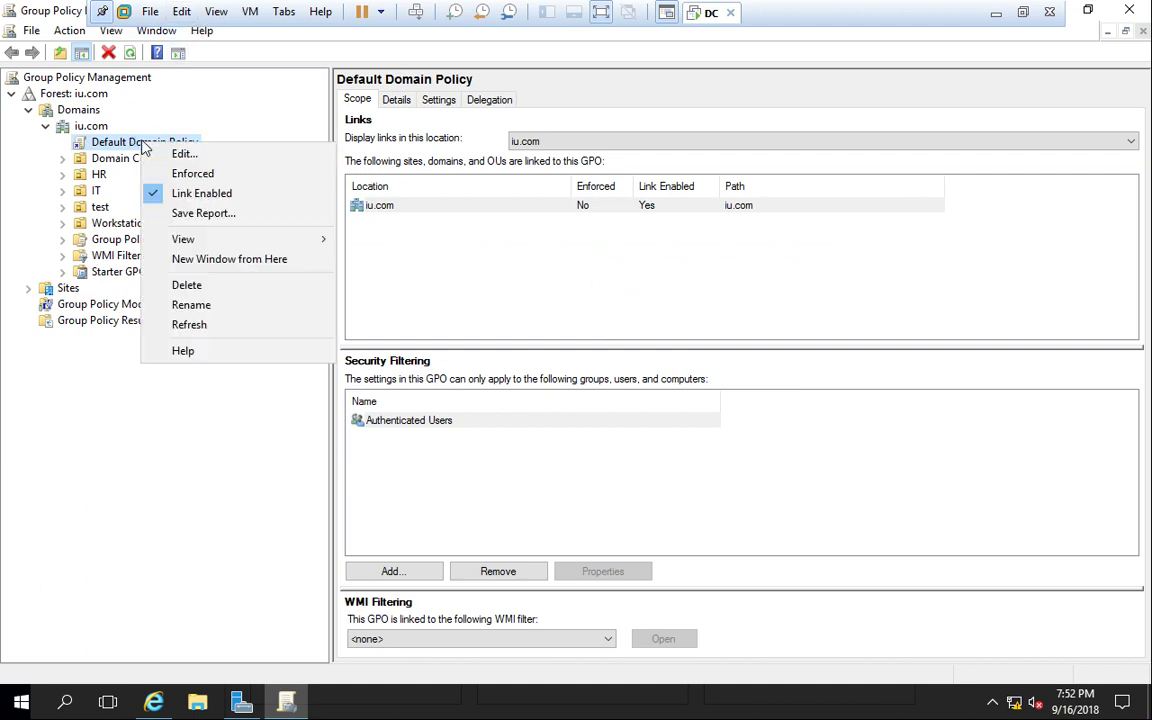
left_click(180, 152)
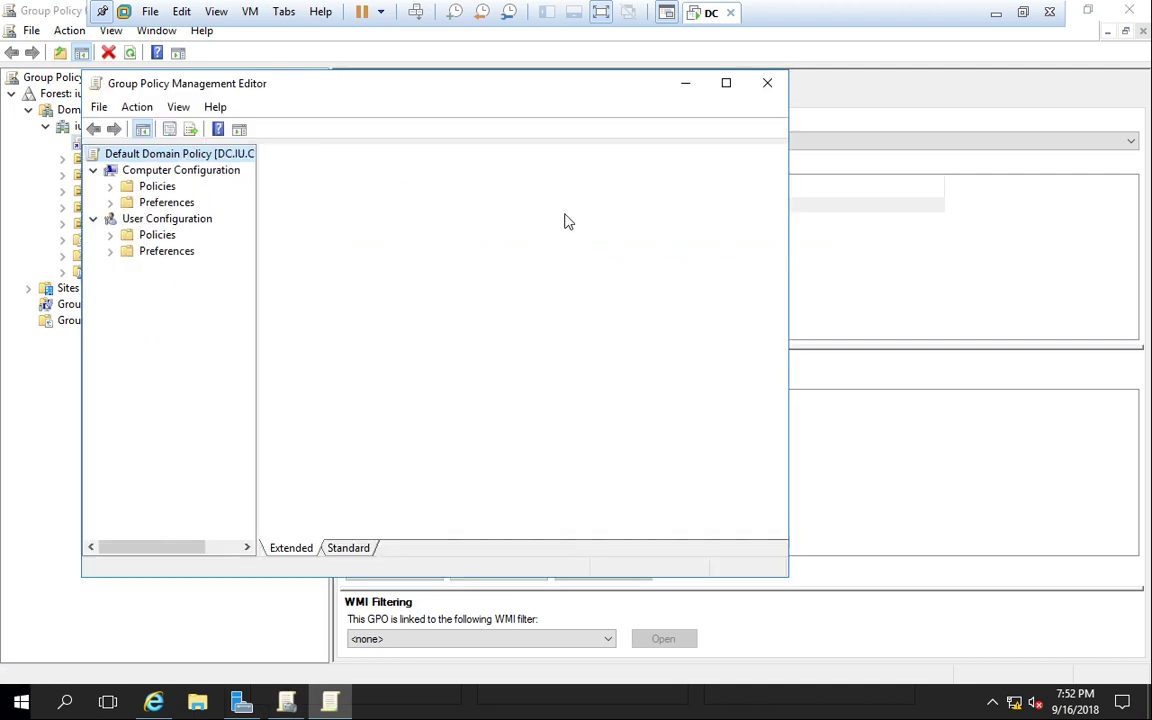
- Check the Password Policy (4-character minimum, complexity disabled), then close the policy windows
double_click(158, 188)
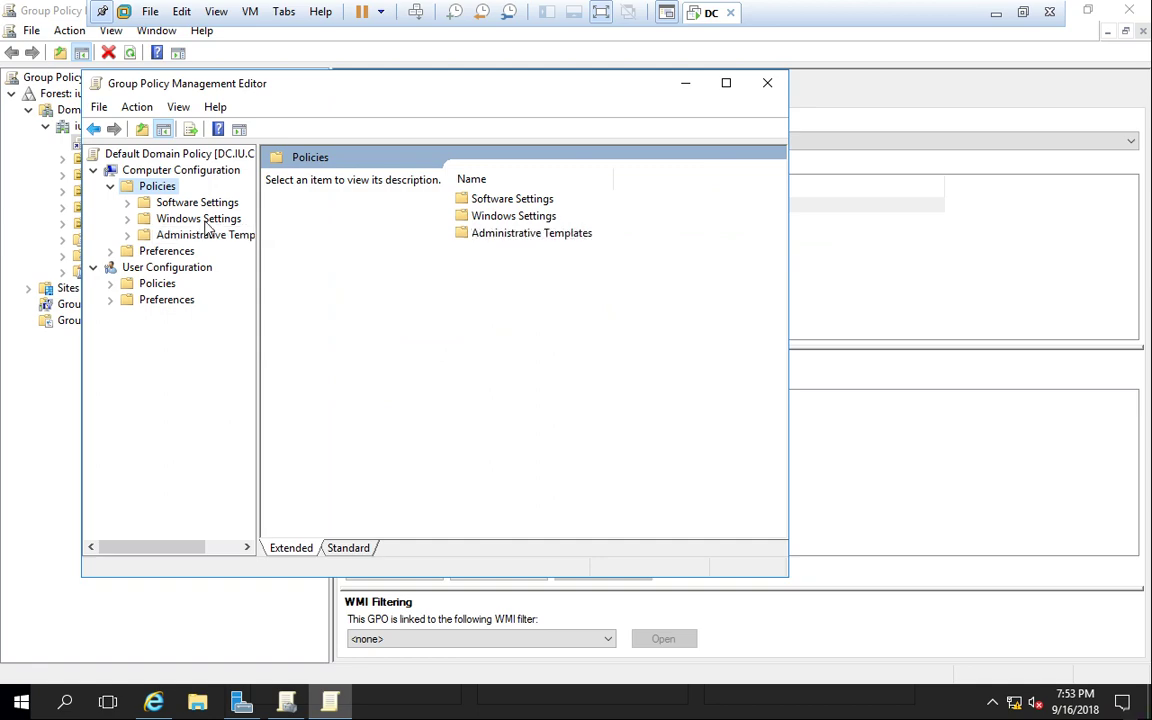
double_click(199, 219)
double_click(205, 284)
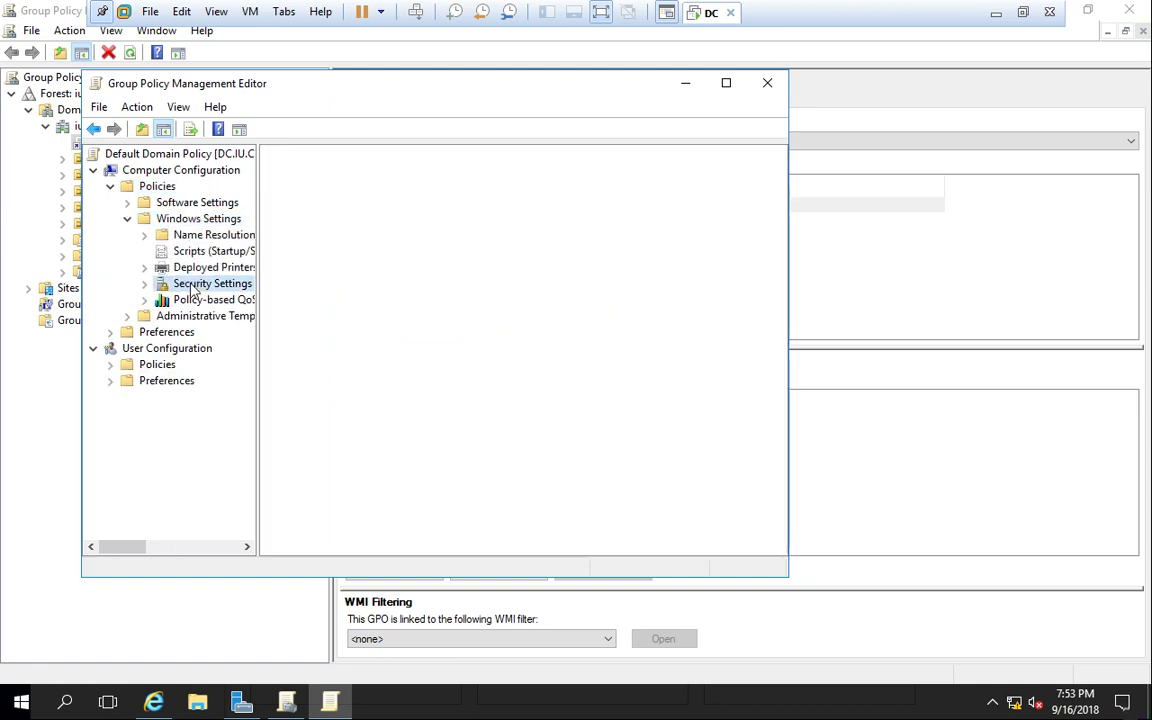
double_click(316, 180)
double_click(290, 177)
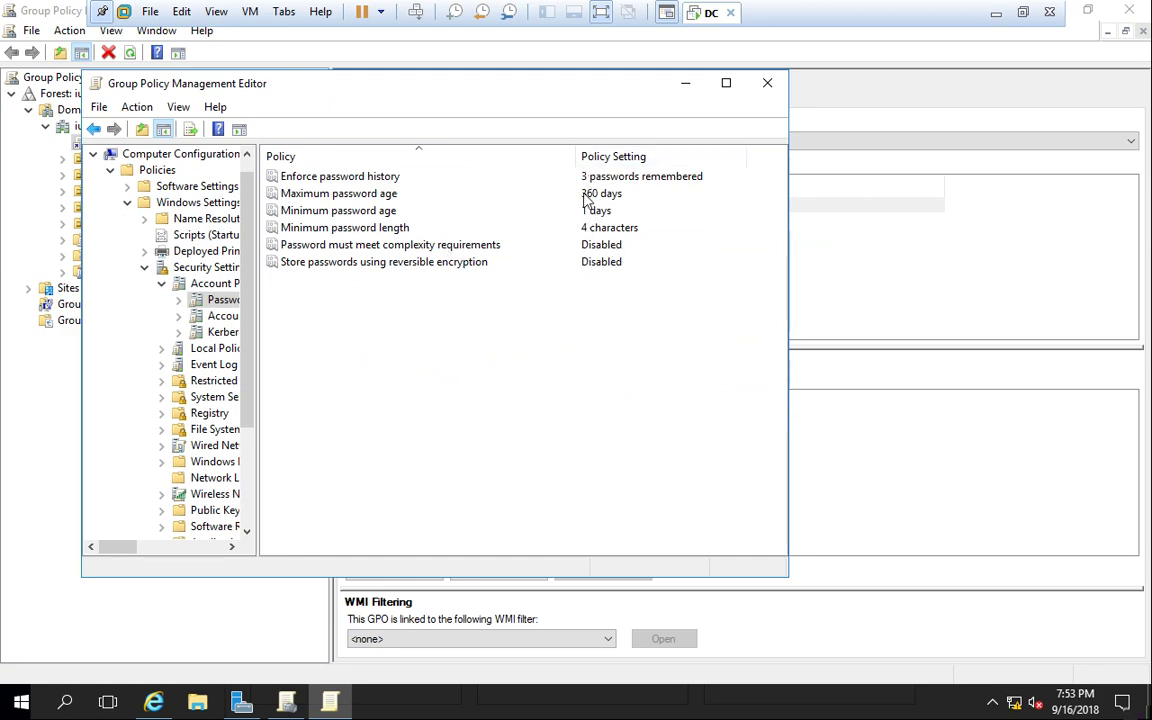
left_click(767, 83)
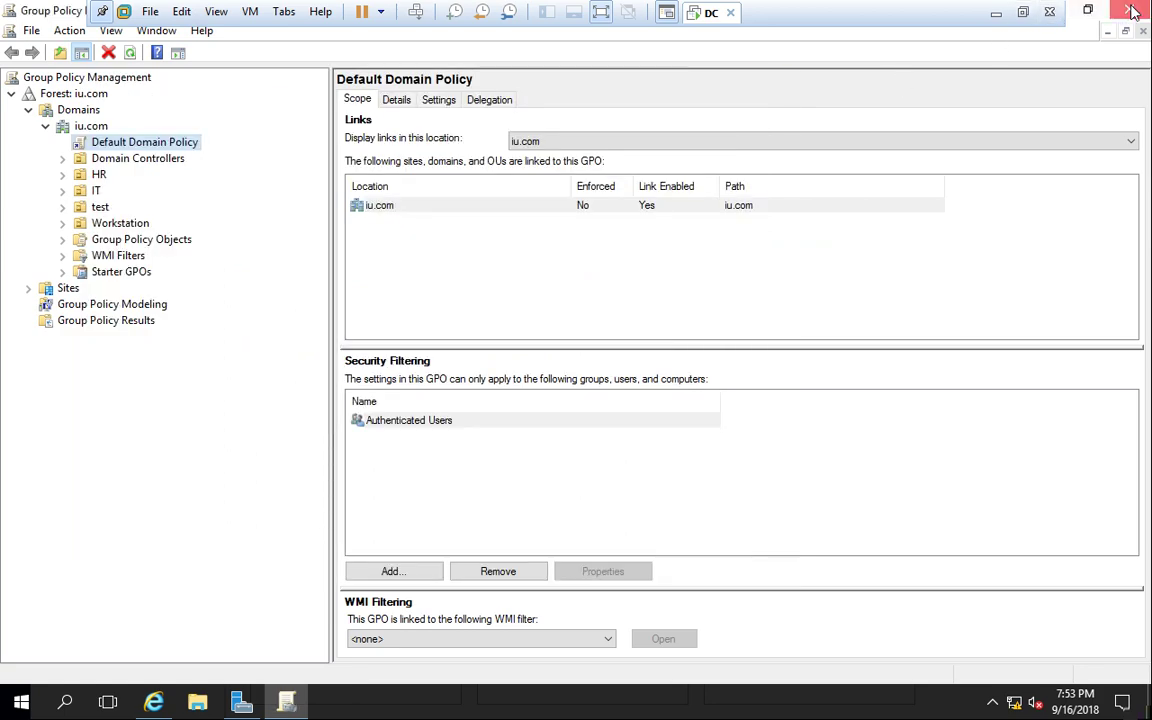
left_click(996, 12)
left_click(241, 702)
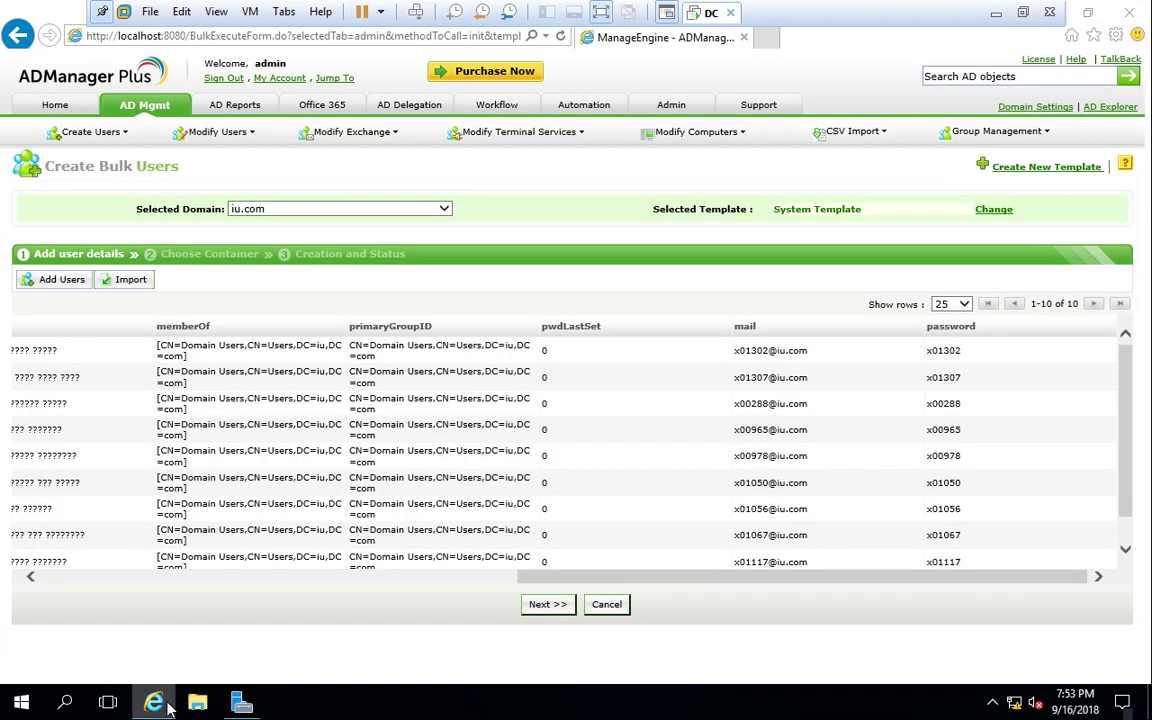
- Pick OU=test,DC=iu,DC=com as the container and create the ten imported users
left_click(153, 702)
left_click(153, 702)
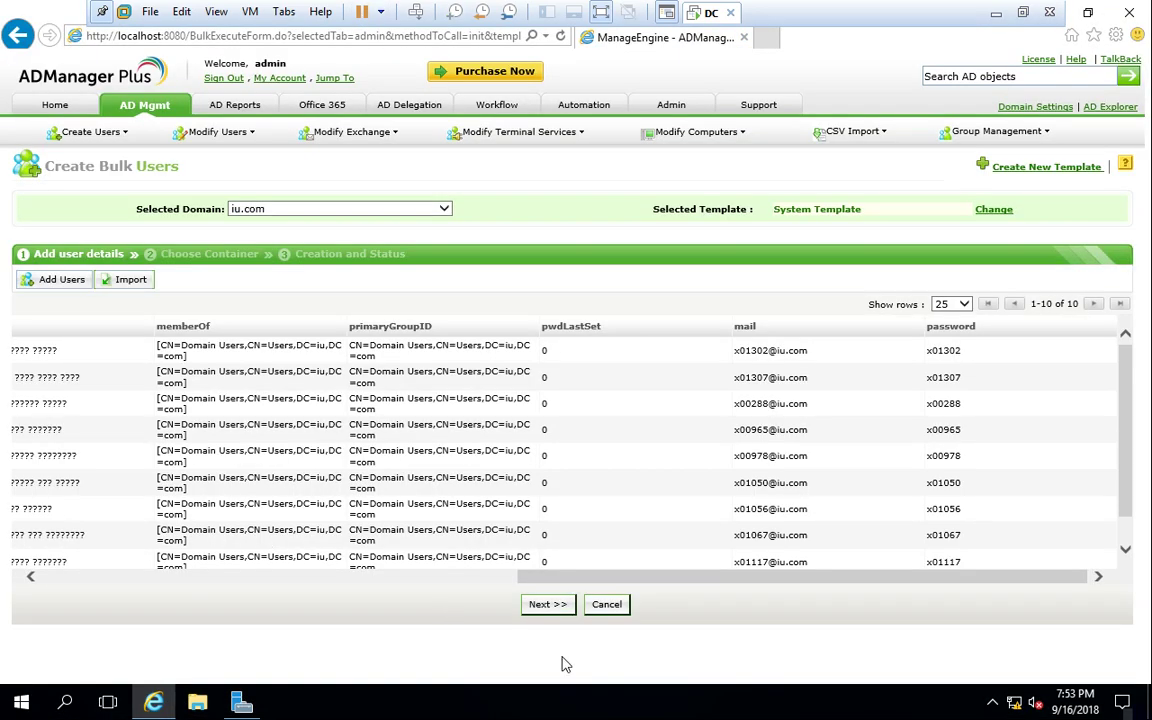
left_click(548, 605)
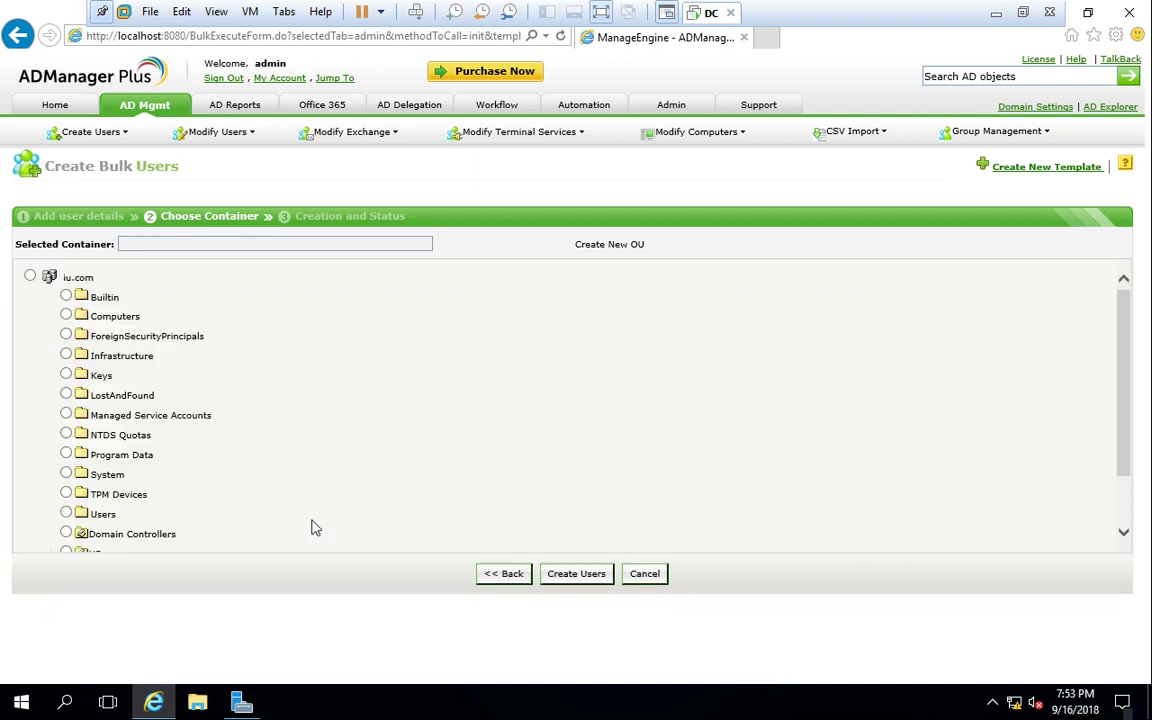
scroll(90, 442, "down", 2)
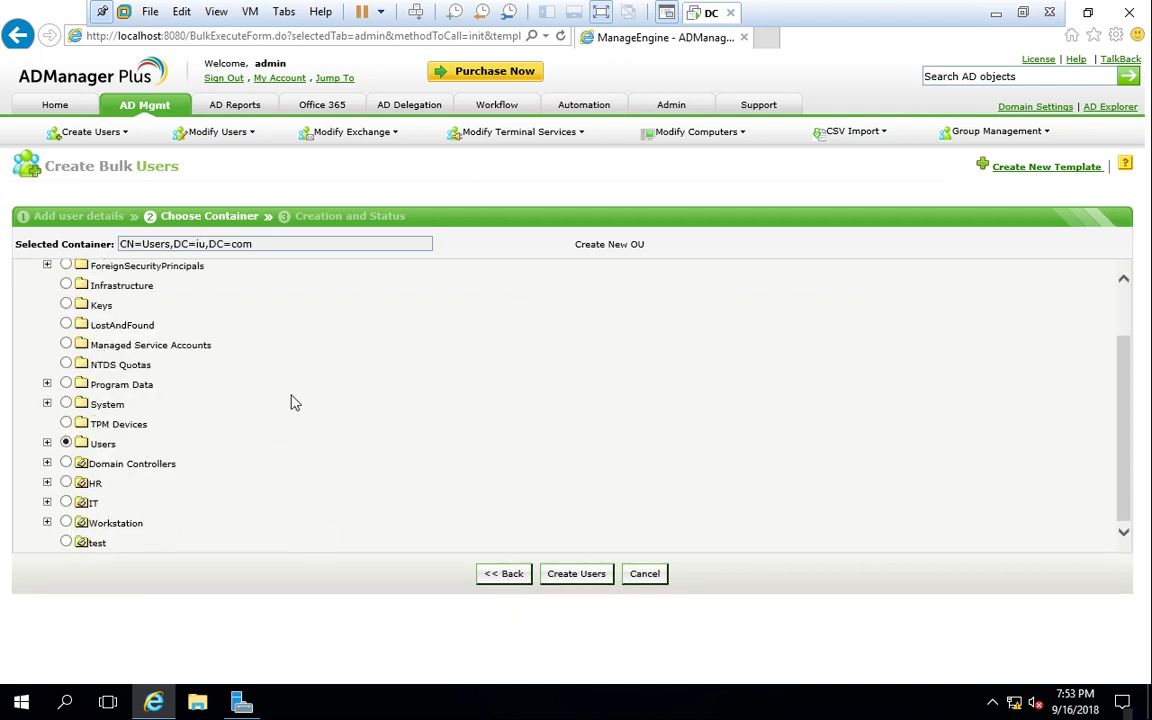
scroll(287, 437, "up", 1)
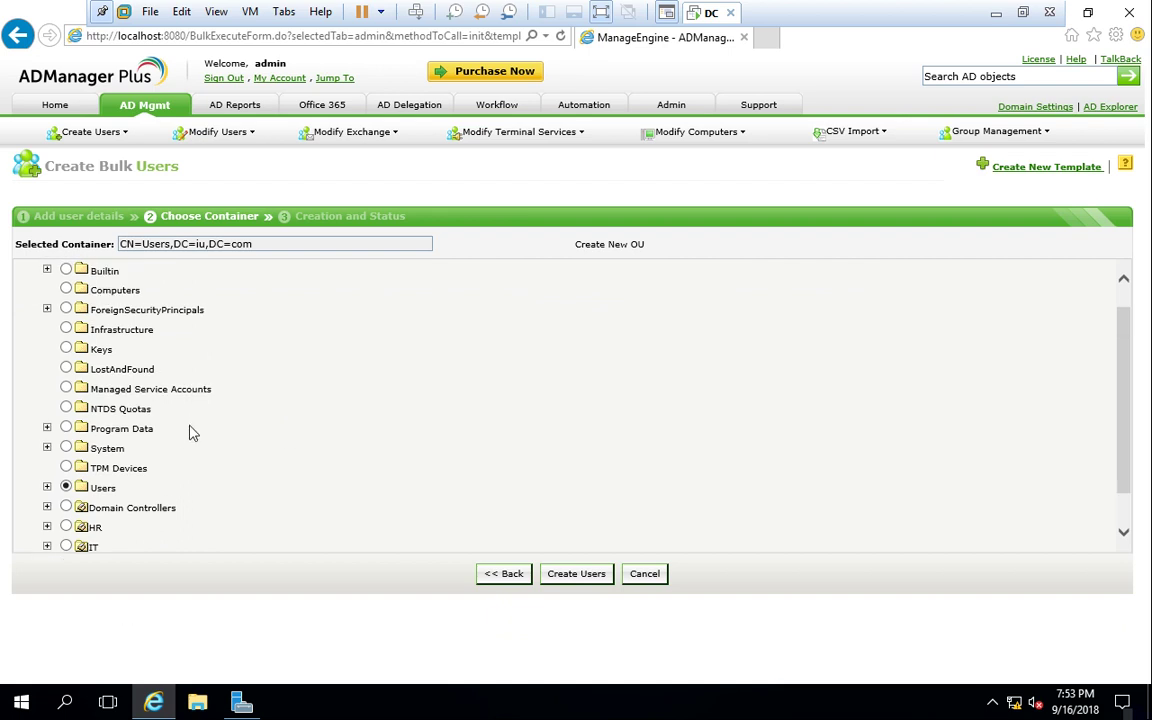
scroll(245, 530, "down", 1)
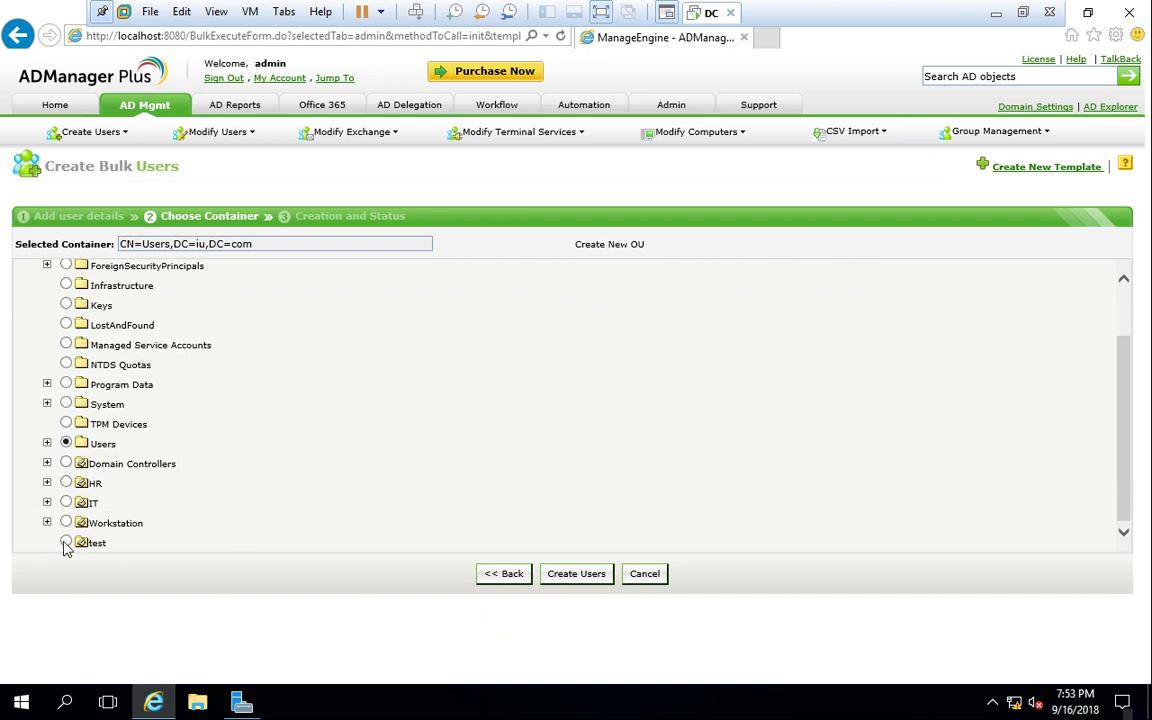
left_click(66, 542)
left_click(597, 579)
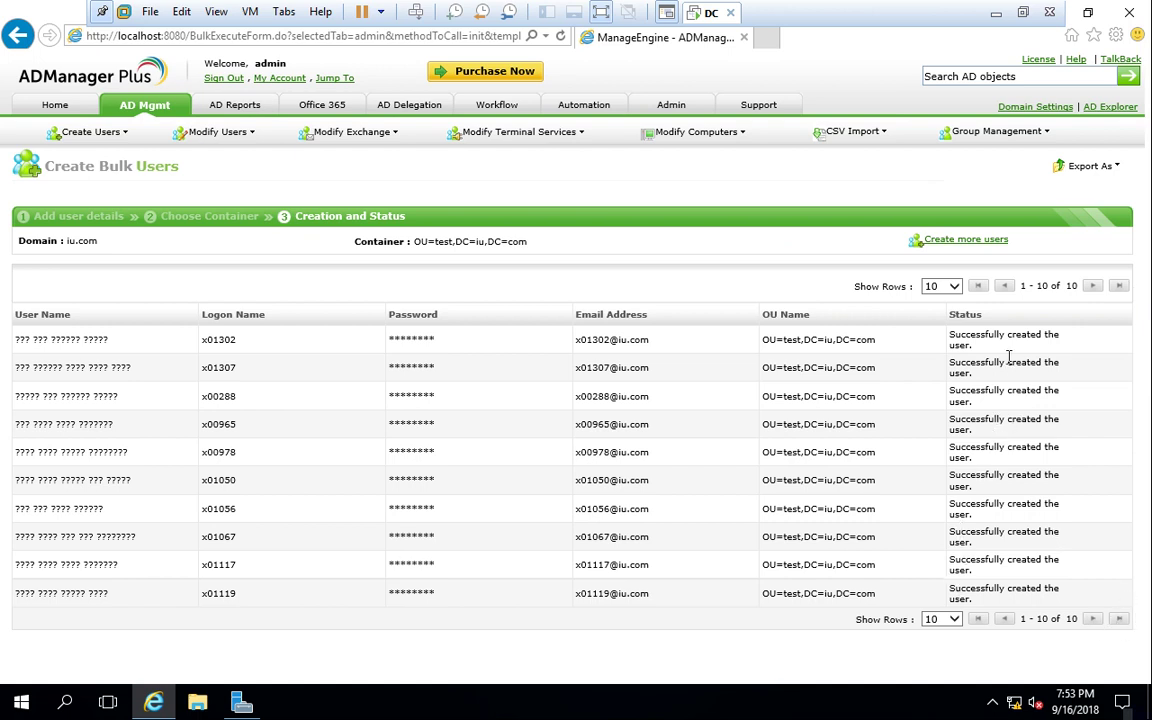
- Close Internet Explorer after reviewing the ten successful creation results
left_click(1134, 12)
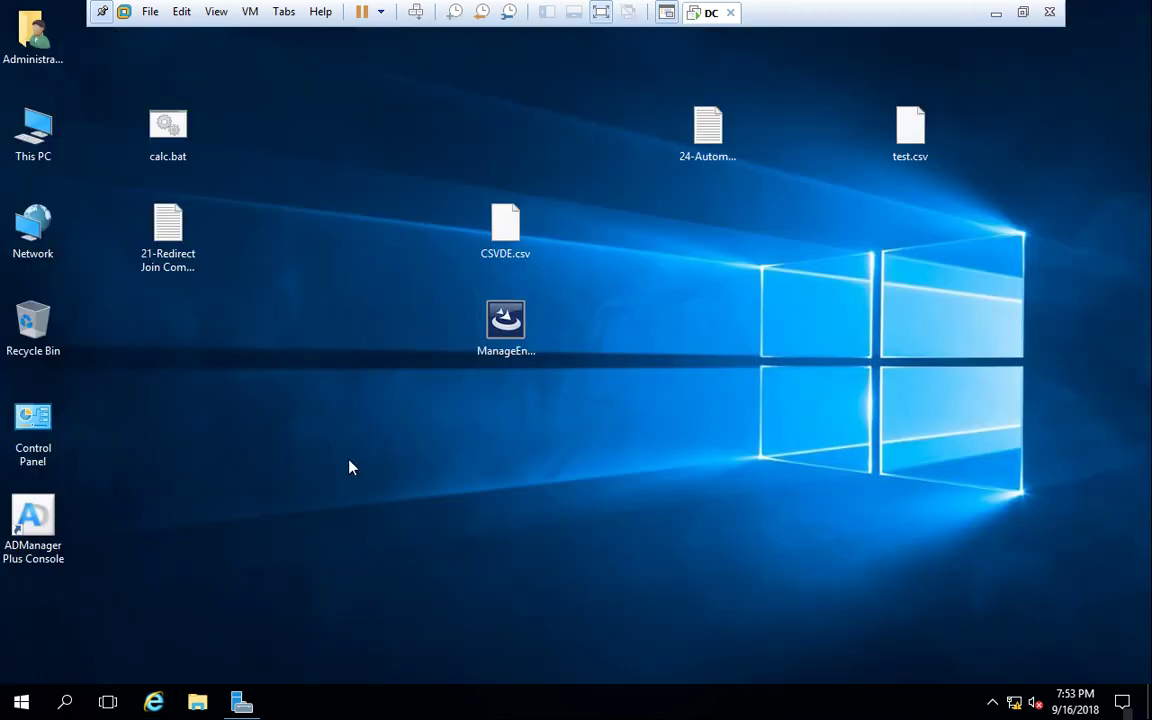
- Launch Active Directory Users and Computers from Server Manager to view the test OU's users
left_click(241, 703)
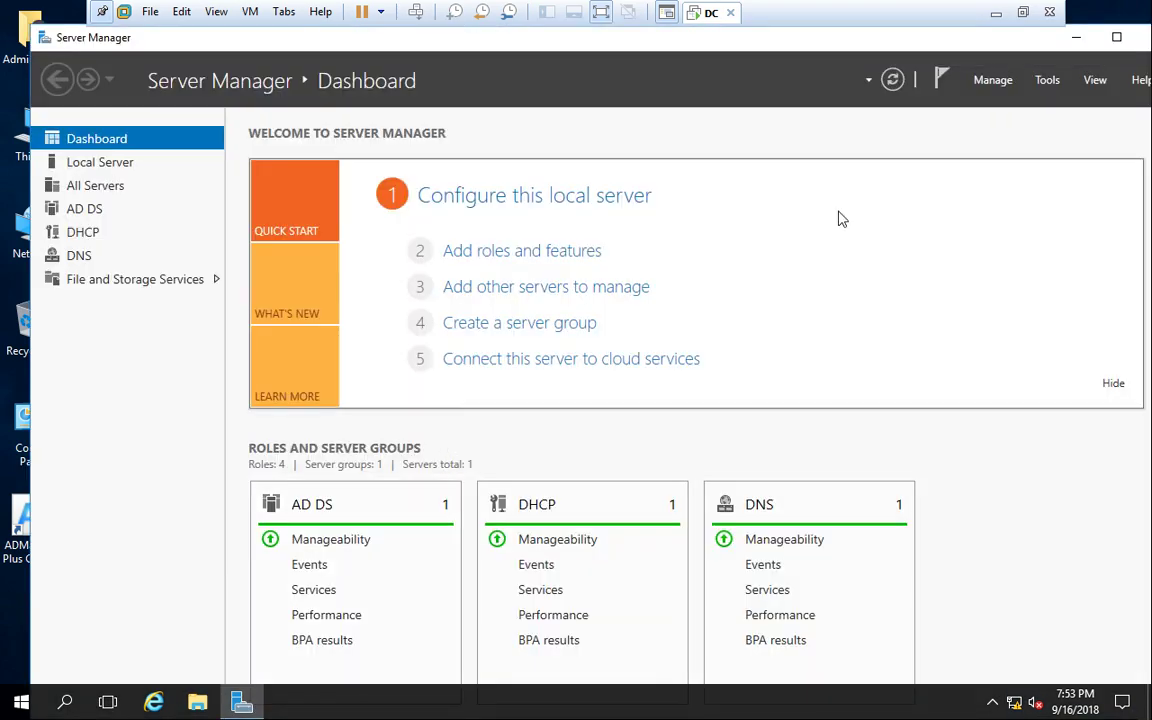
left_click(1056, 79)
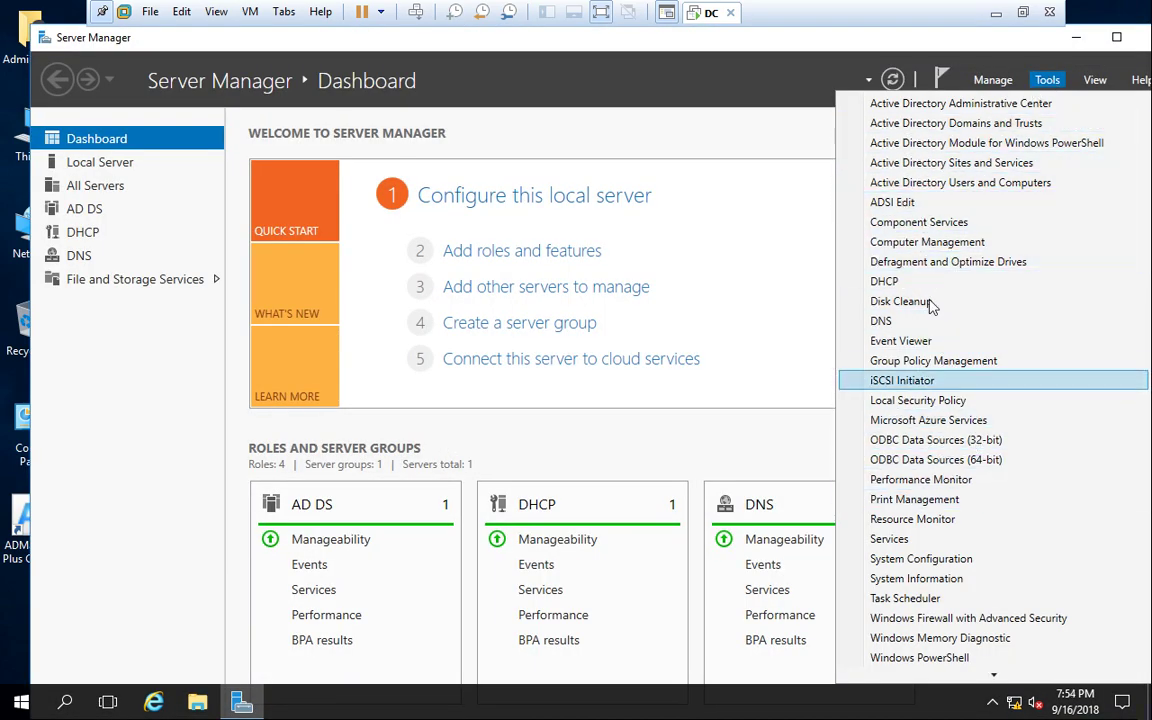
left_click(960, 183)
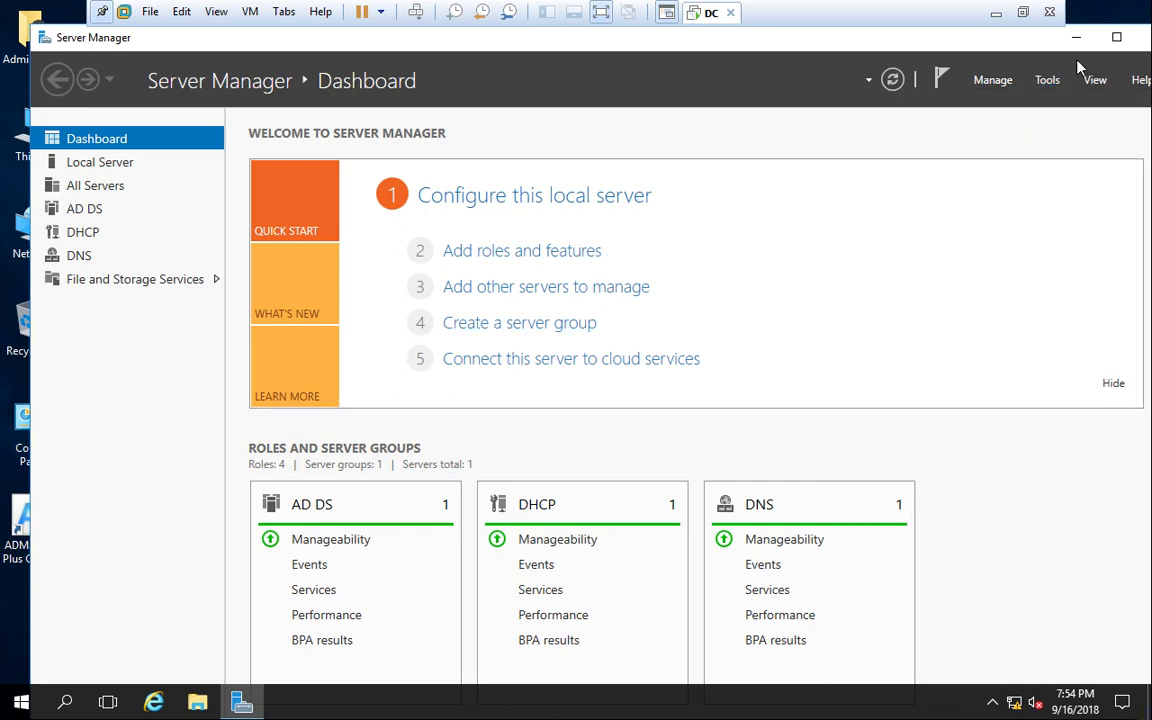
left_click(1116, 38)
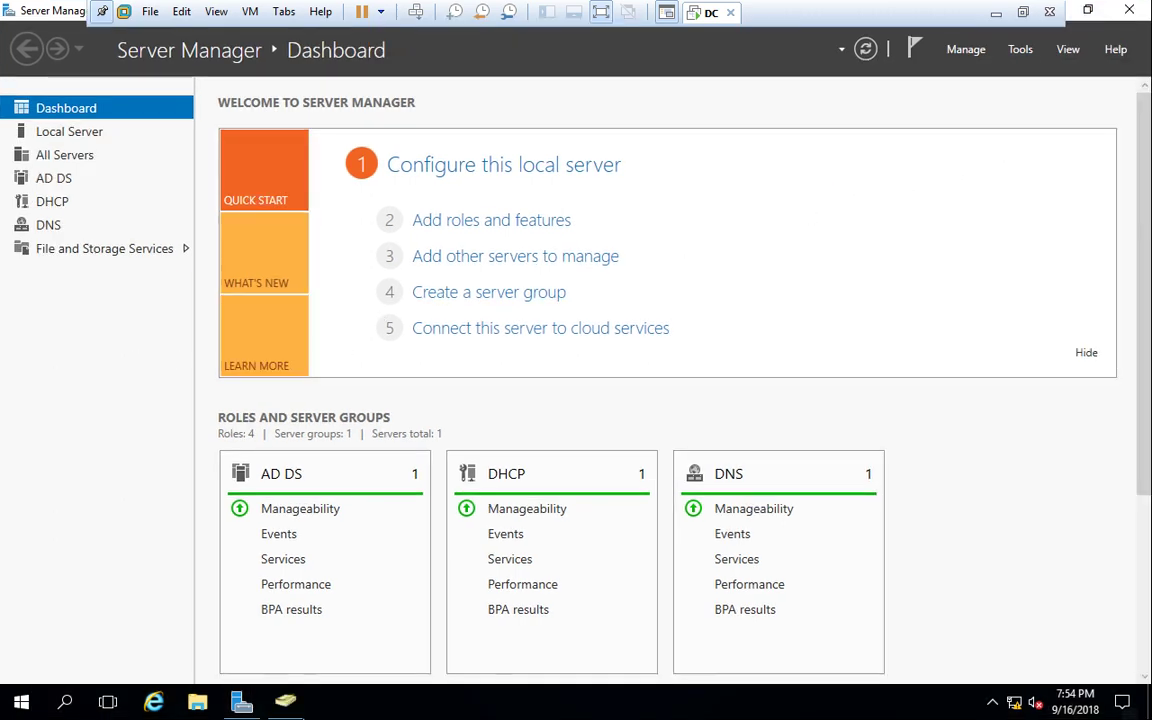
left_click(272, 692)
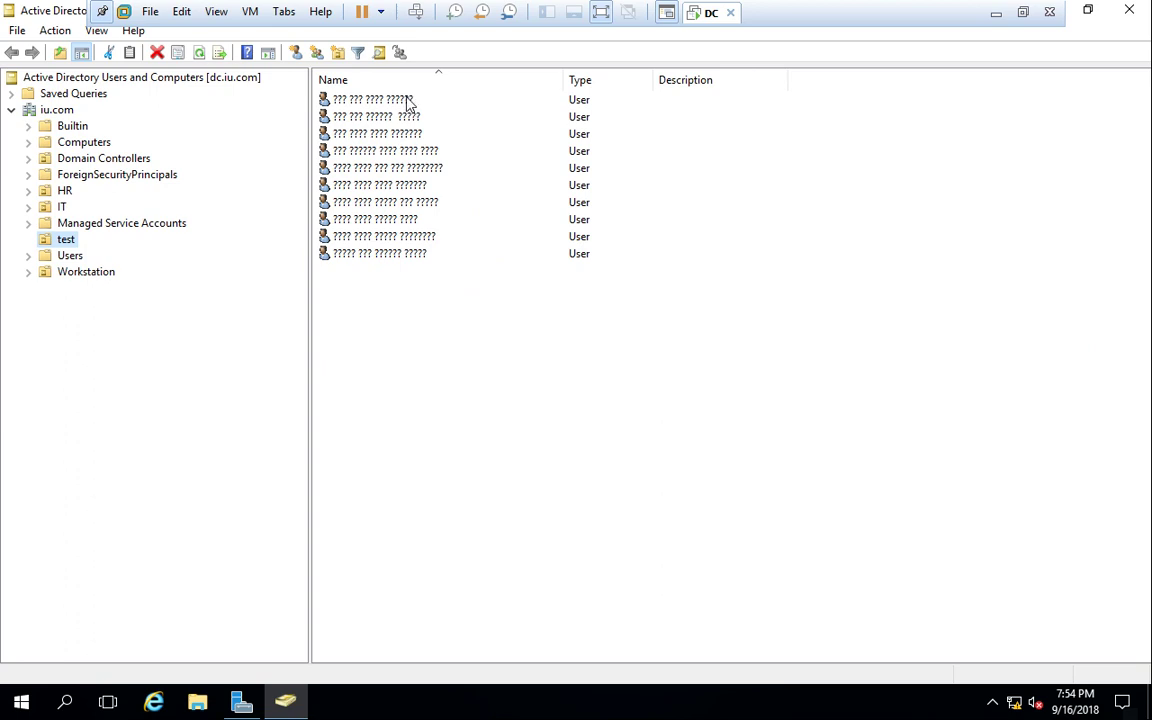
double_click(408, 101)
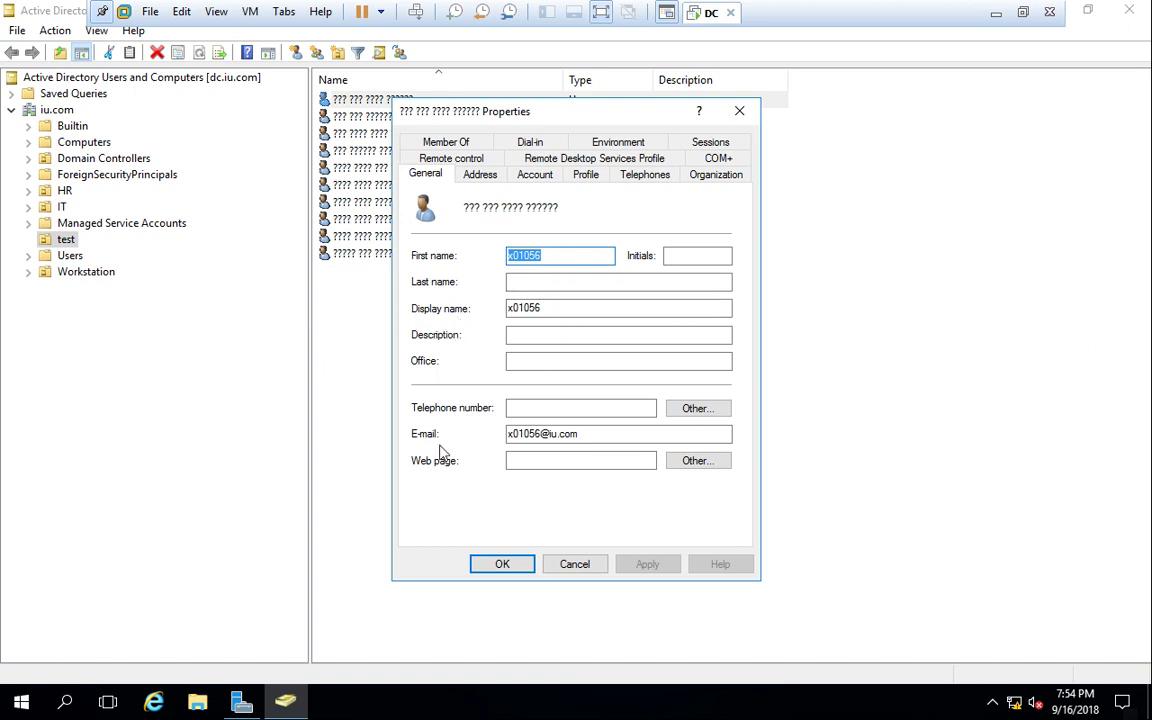
left_click(479, 176)
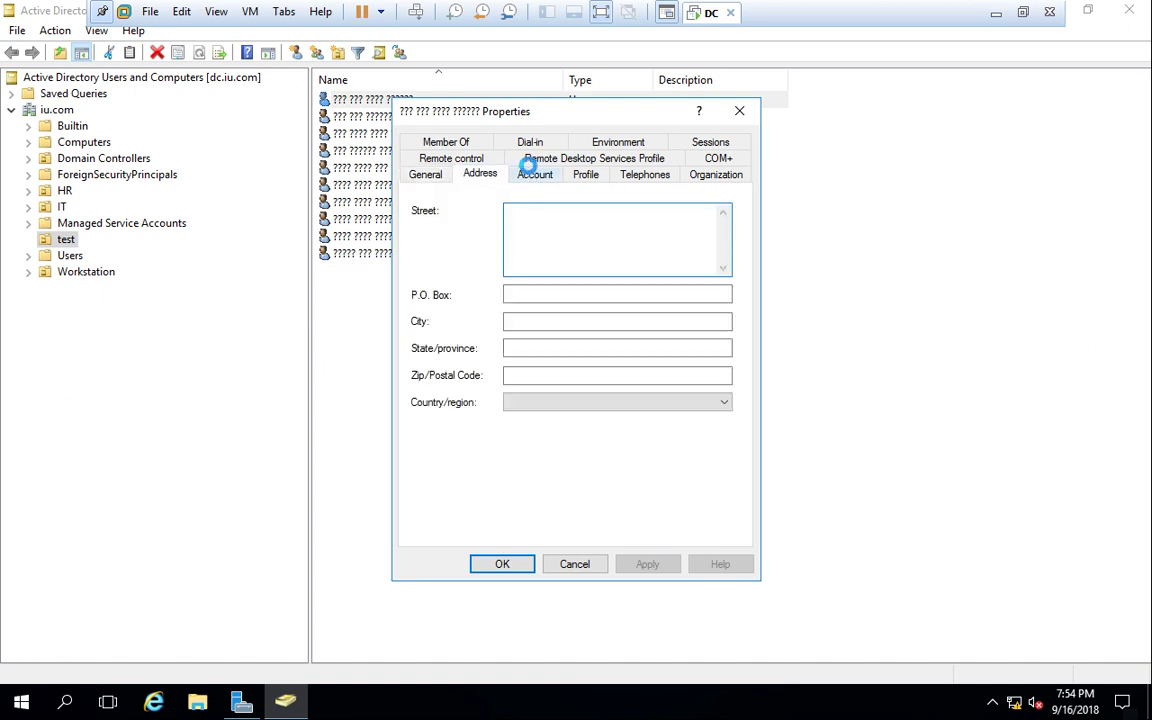
left_click(530, 172)
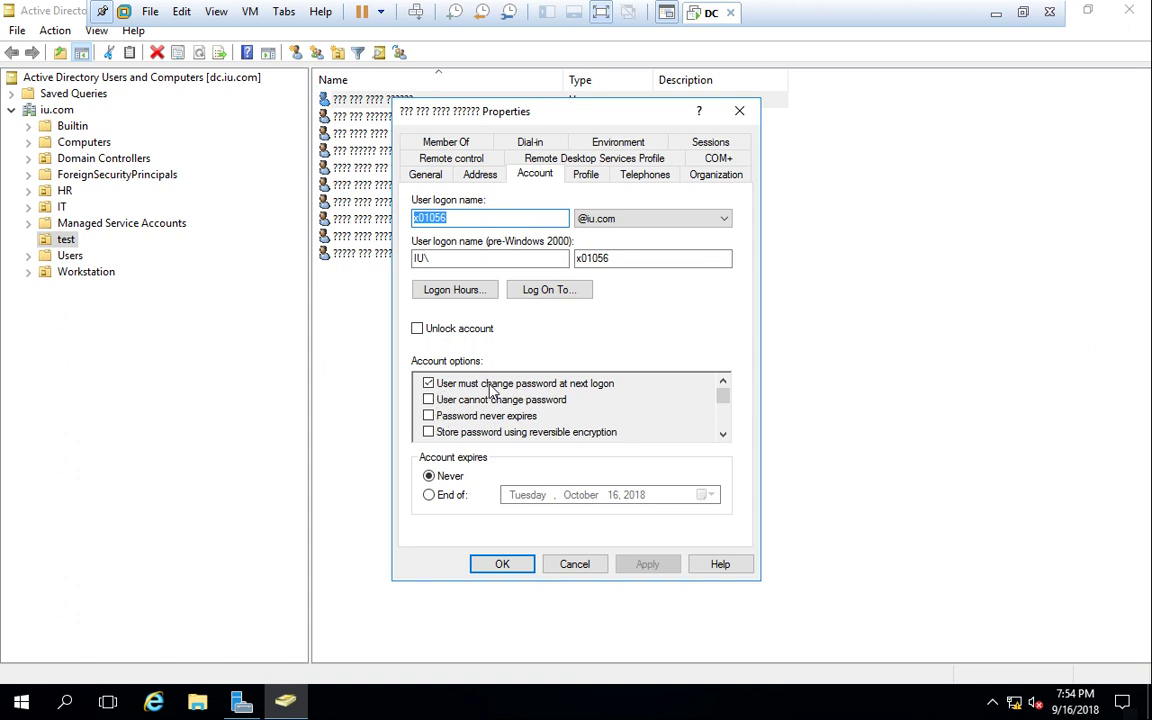
left_click(584, 175)
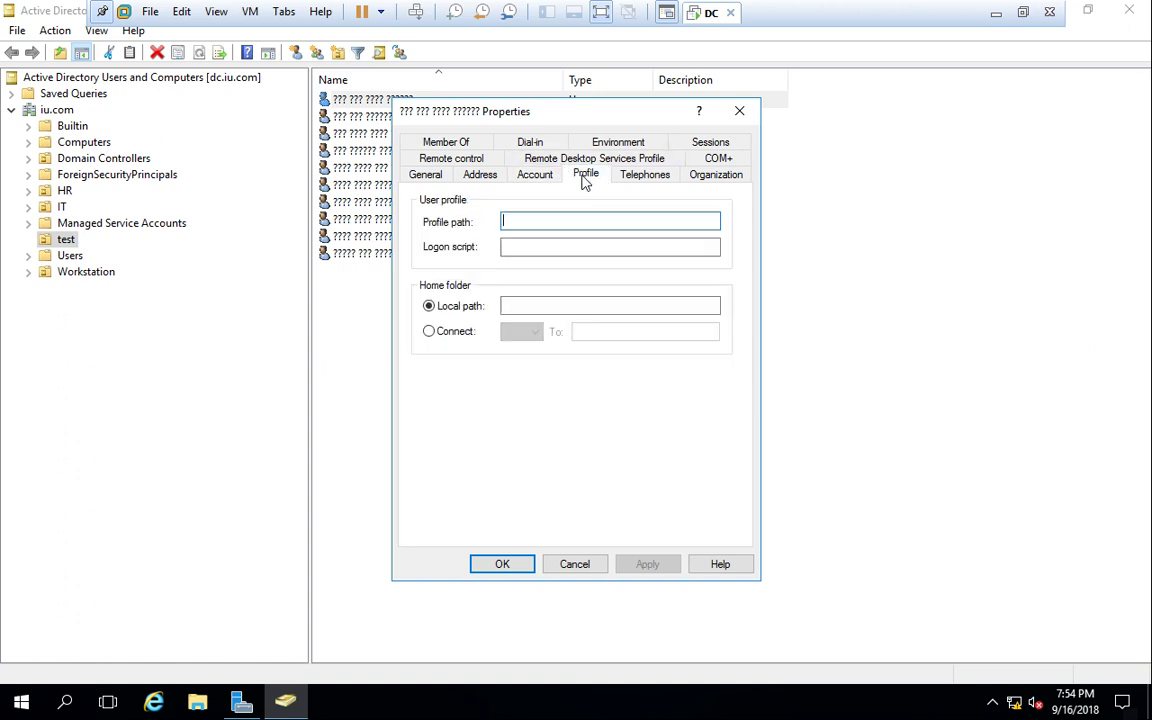
left_click(642, 175)
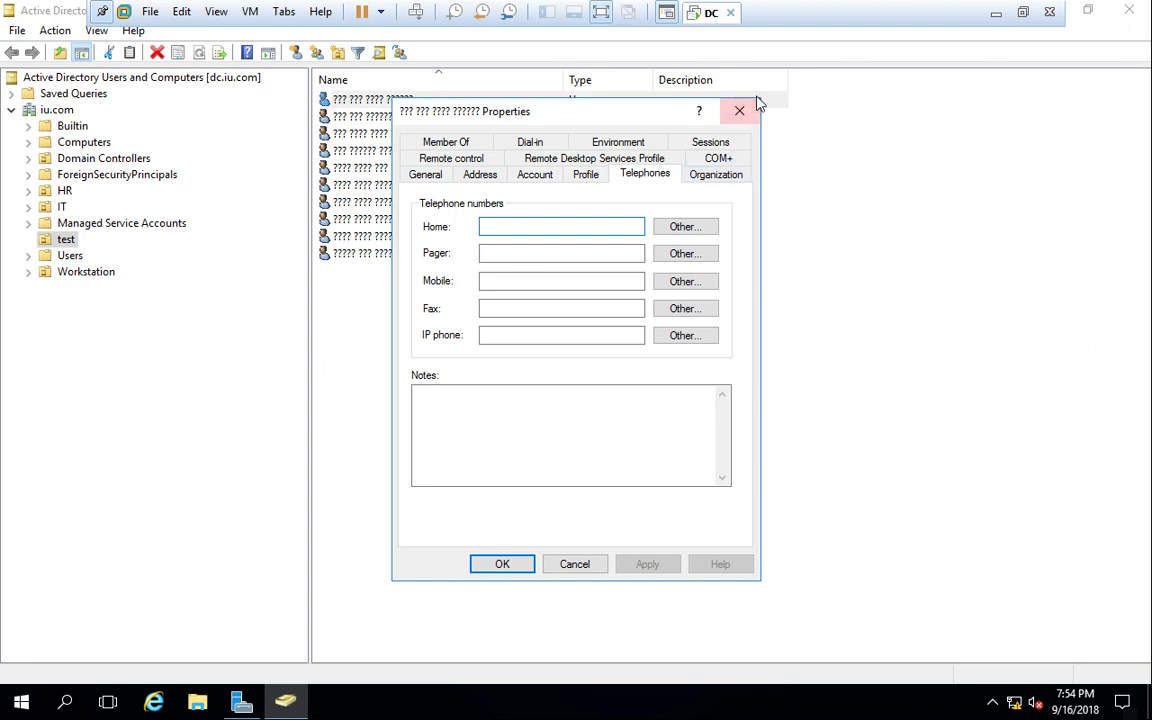
left_click(741, 110)
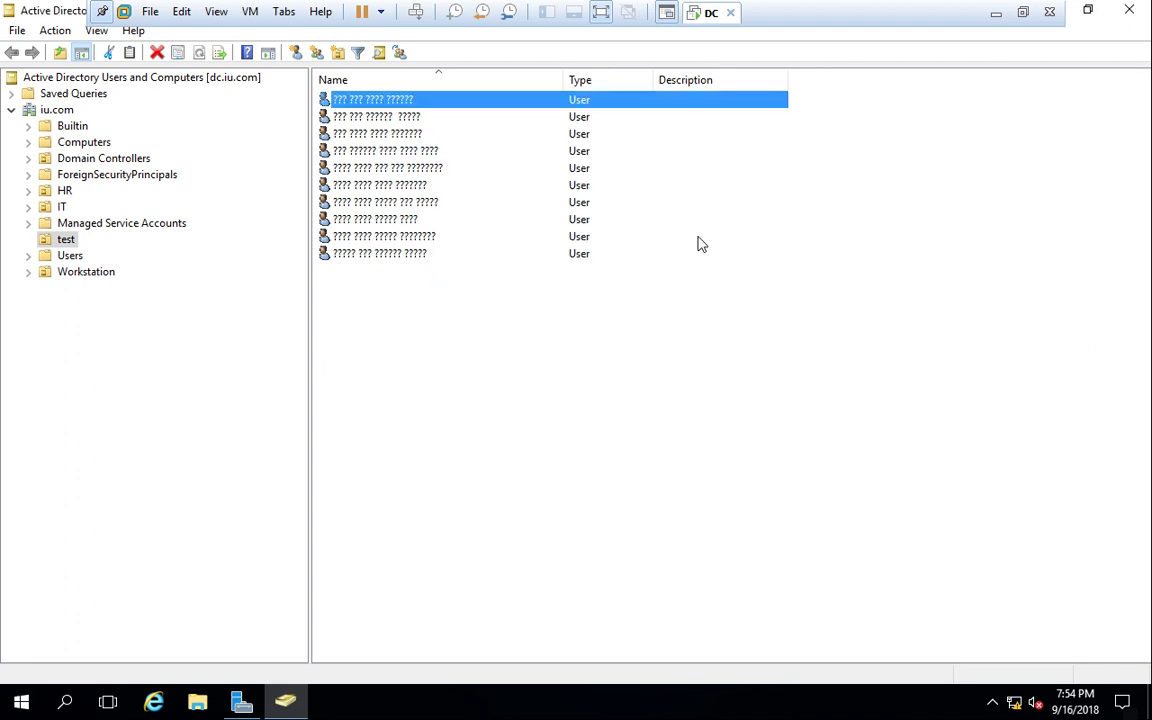
left_click(475, 342)
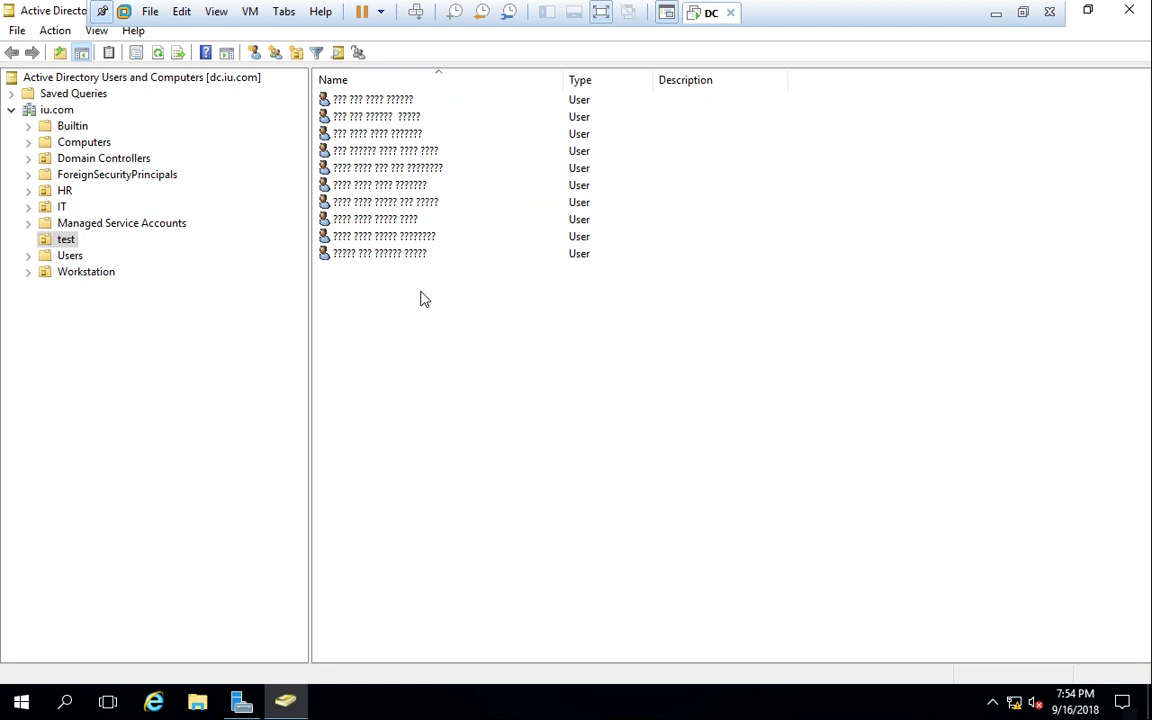
- Give all ten test users a Z: home folder at \\192.168.0.1\Home\%username%
left_click_drag(414, 325, 383, 100)
right_click(375, 107)
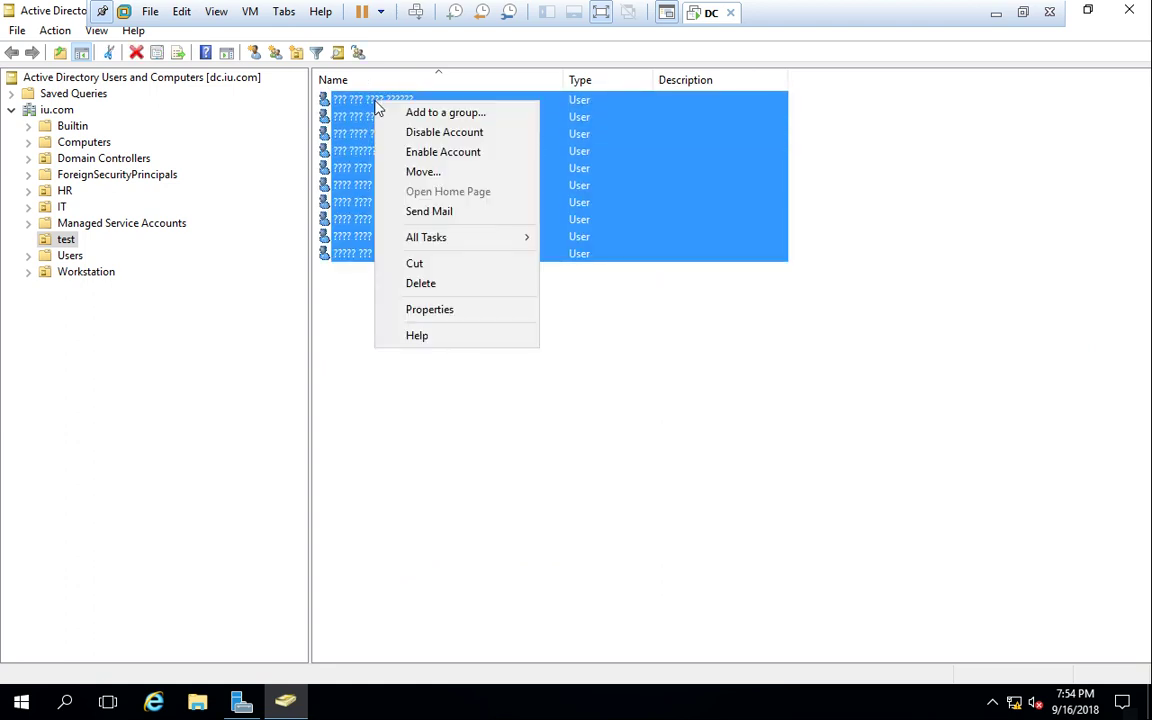
left_click(447, 309)
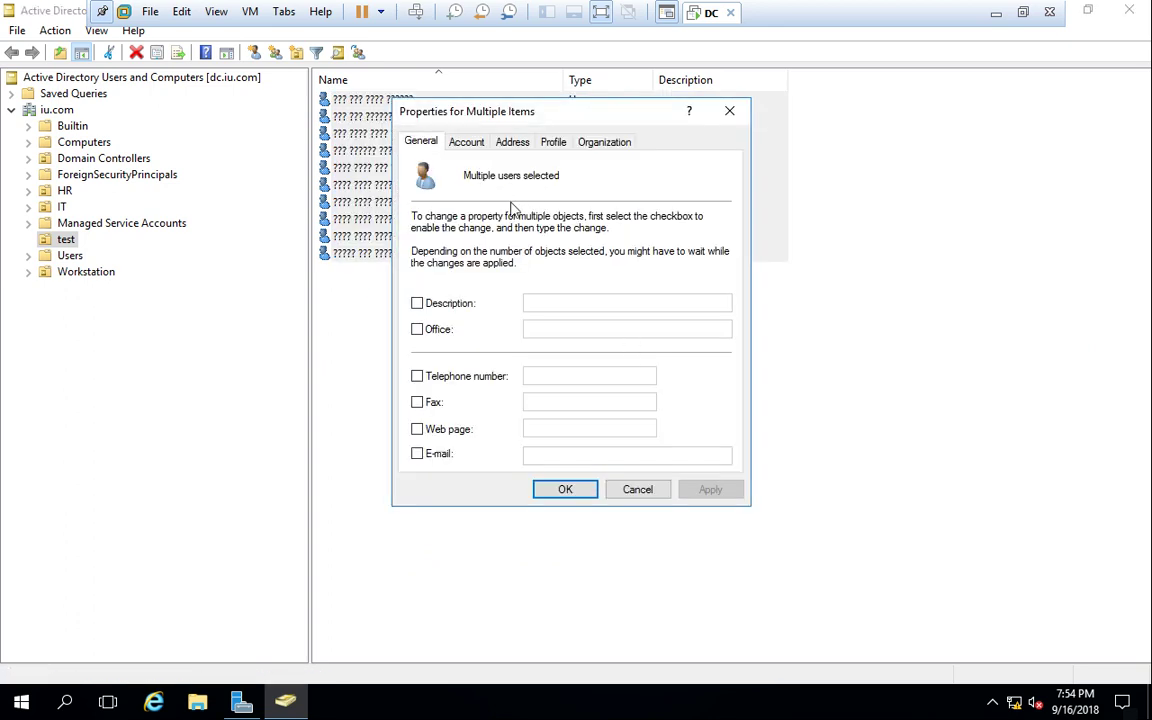
left_click(554, 143)
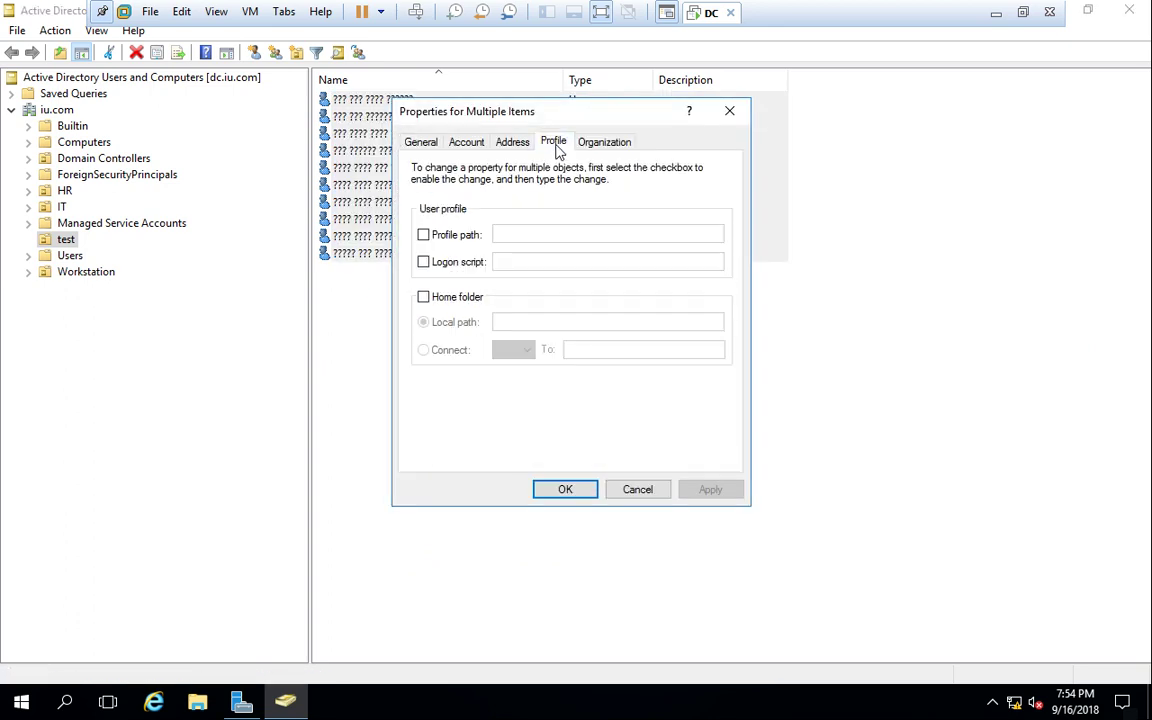
left_click(423, 297)
left_click(423, 350)
left_click(580, 350)
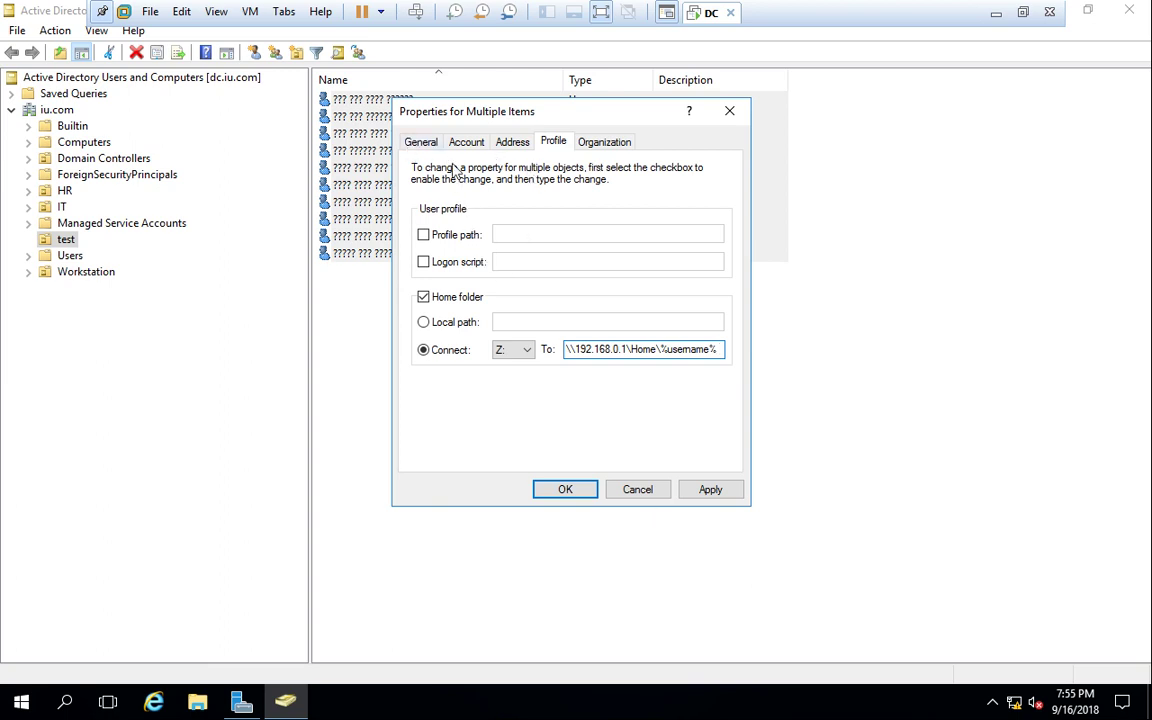
left_click(421, 144)
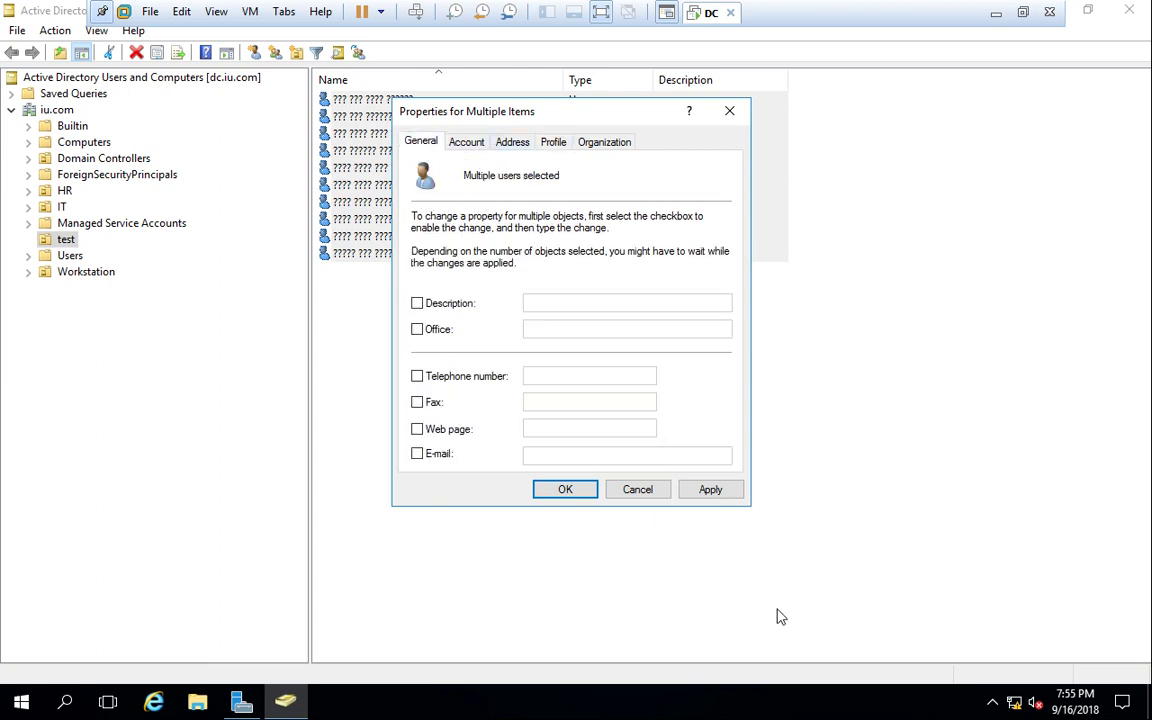
left_click(640, 490)
- Add the ten selected test users to the 'all' group after the name 'it' fails lookup
right_click(388, 200)
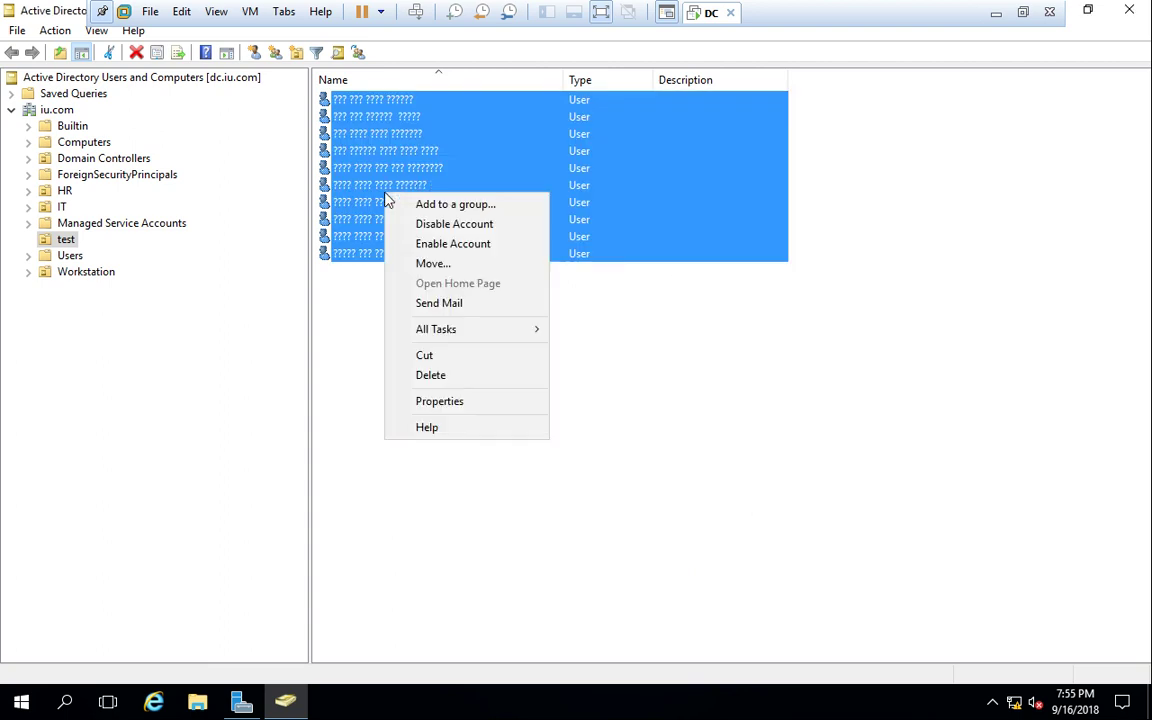
left_click(438, 205)
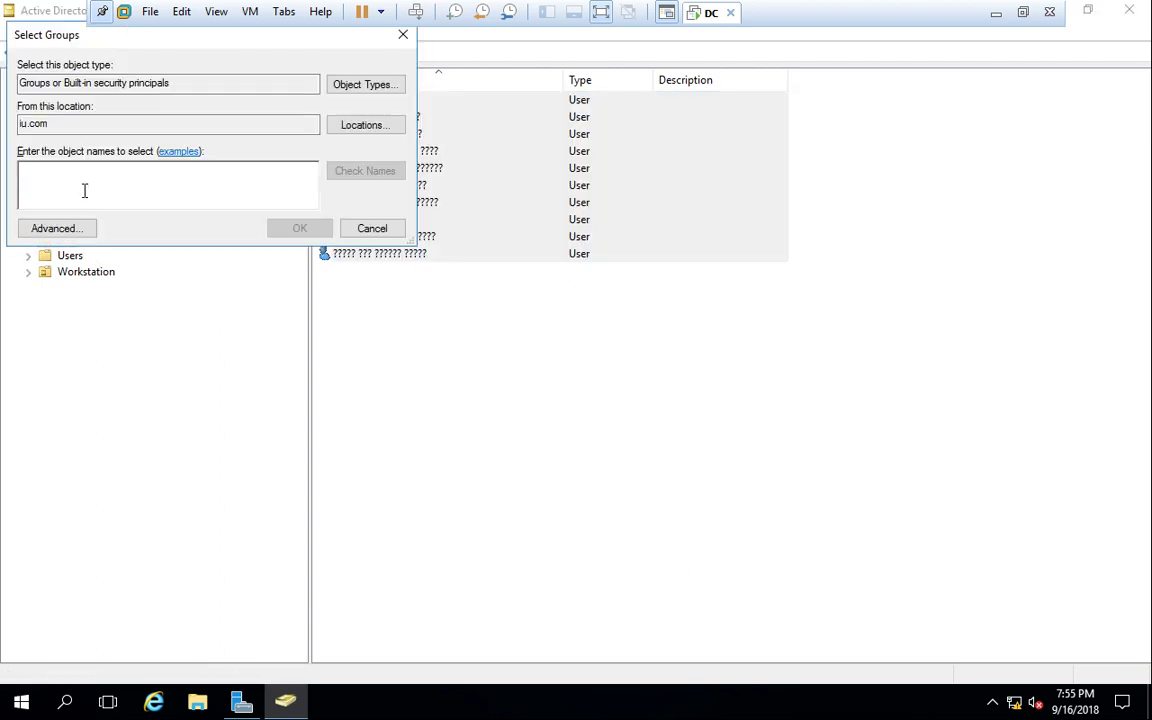
type("it")
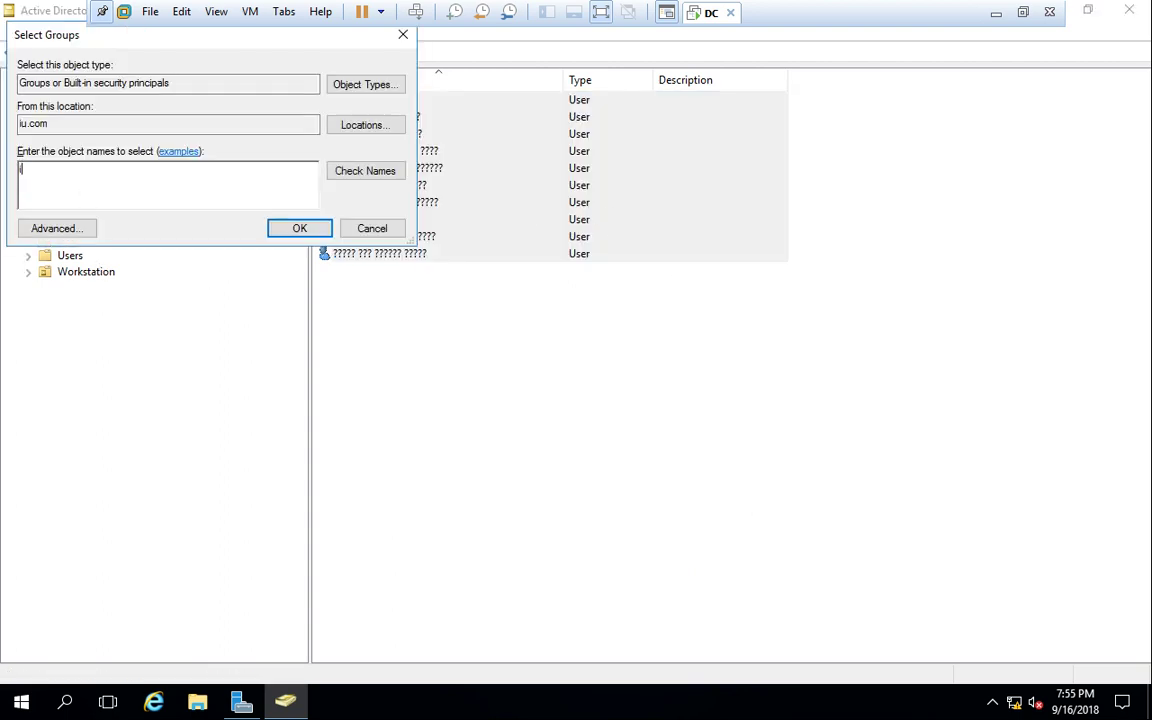
left_click(358, 171)
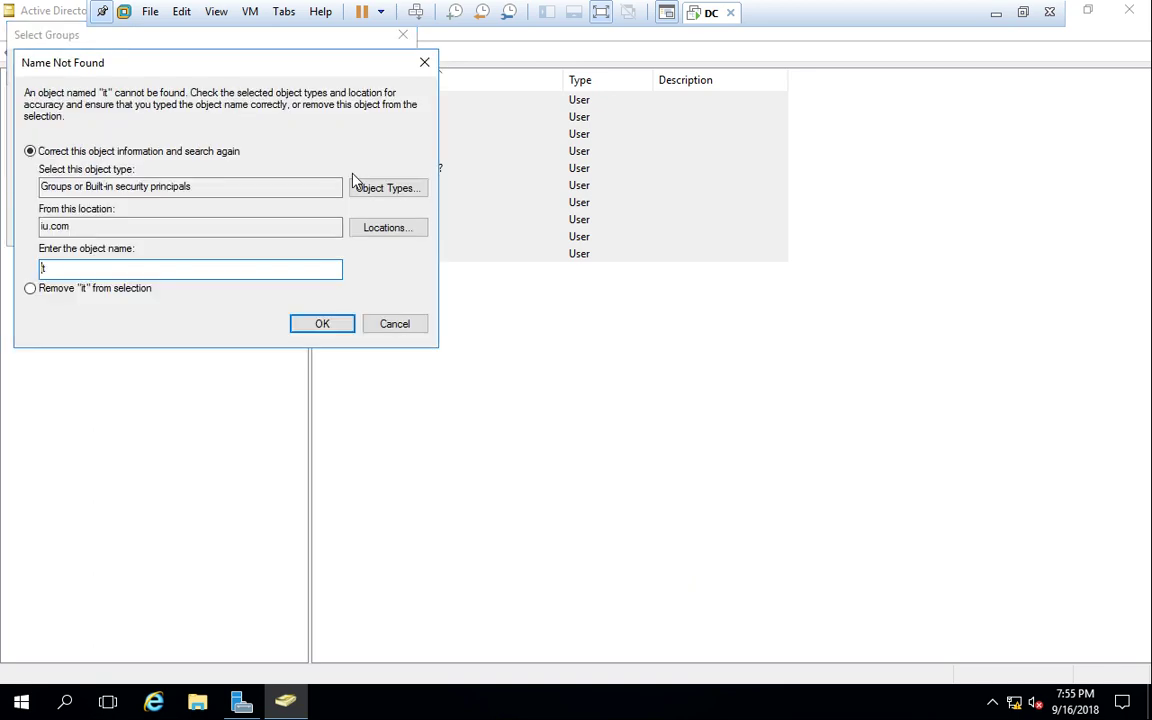
left_click(386, 327)
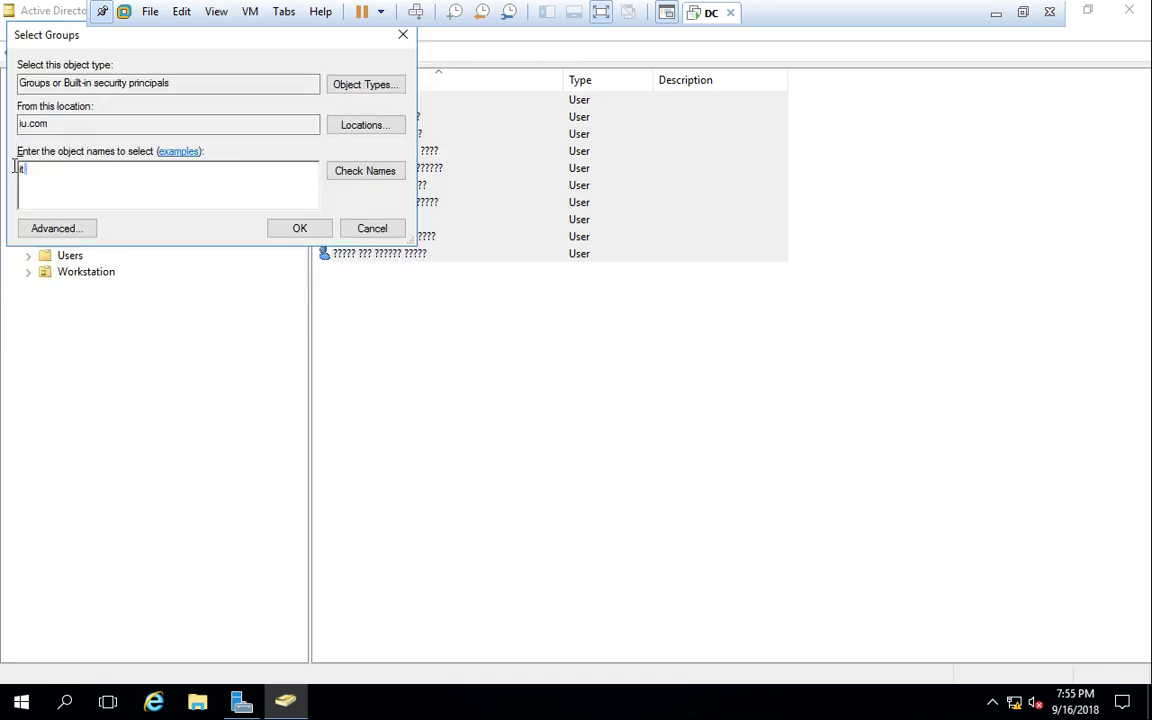
left_click_drag(16, 169, 42, 169)
type("all")
left_click(304, 228)
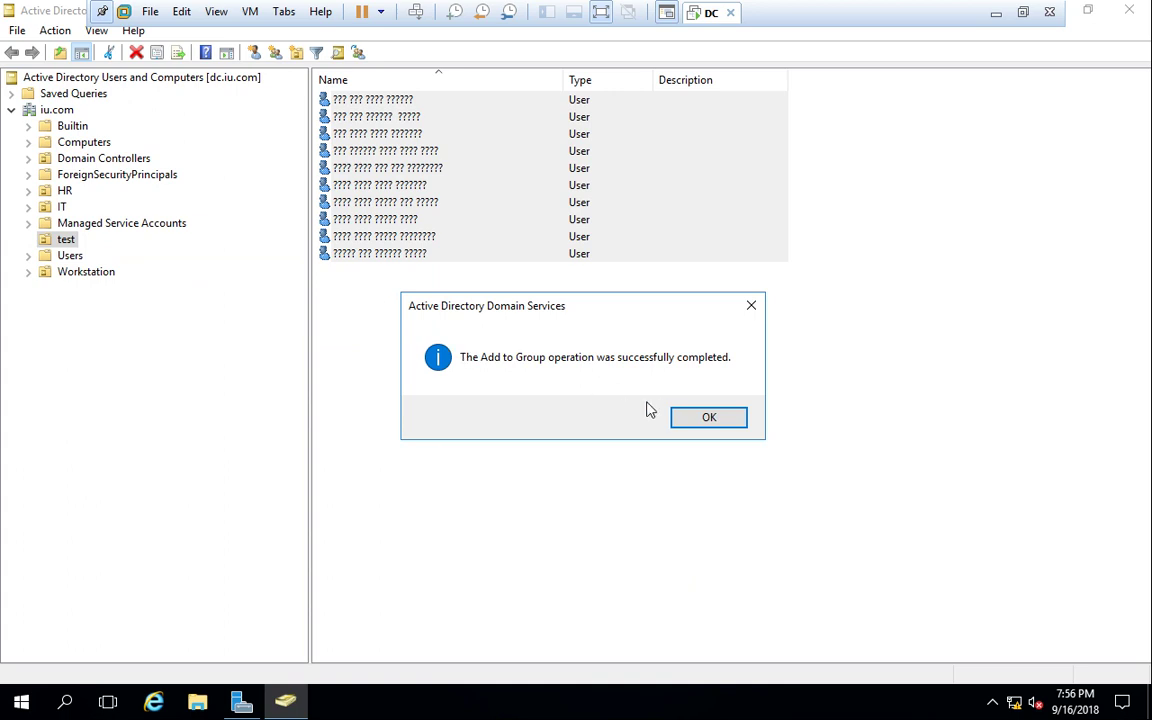
left_click(707, 420)
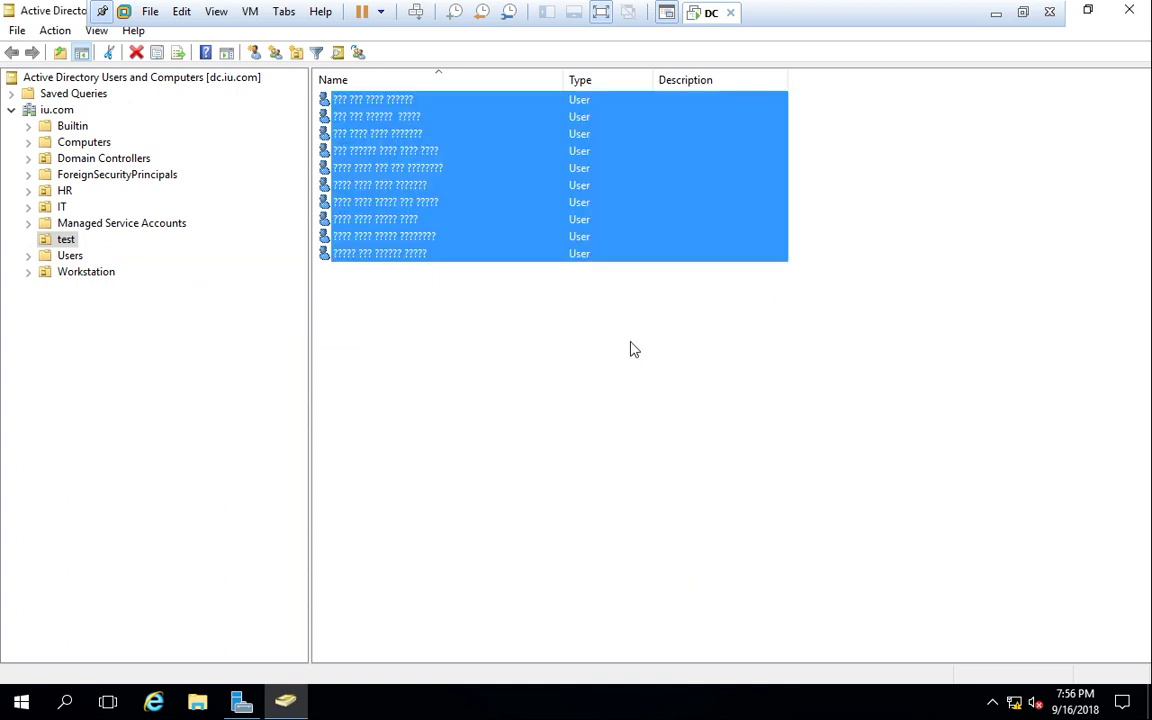
- Review the IT, HR, test and Users containers, then close Active Directory Users and Computers
left_click(63, 208)
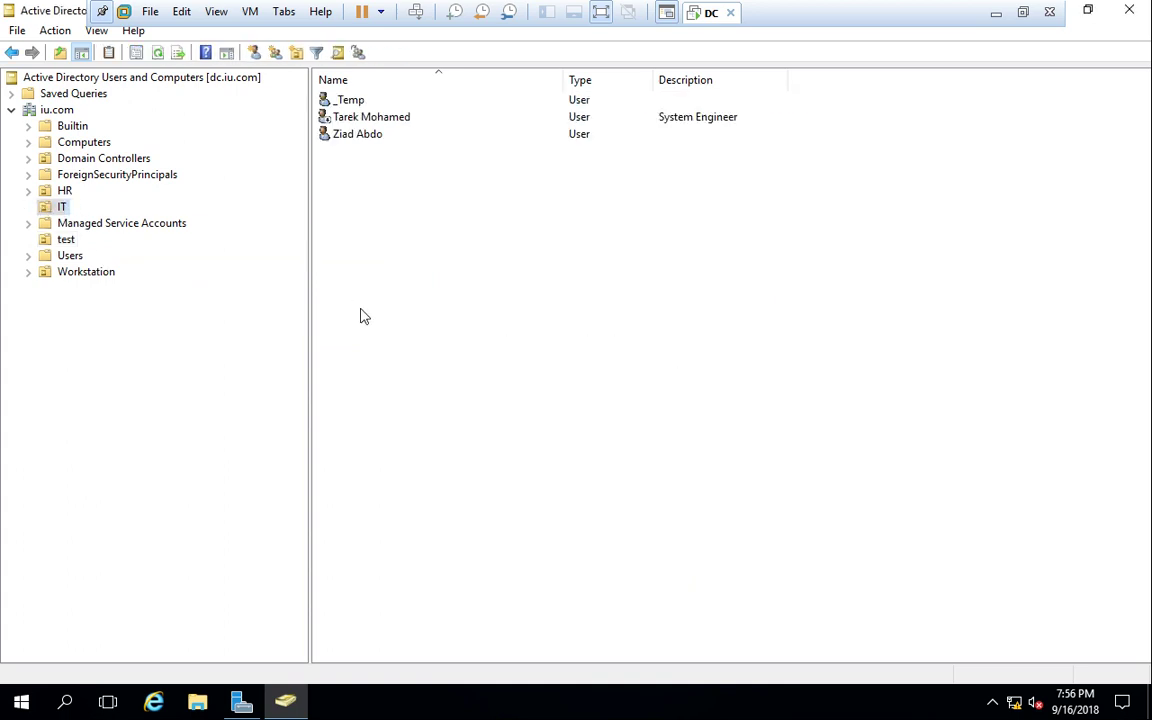
left_click(65, 191)
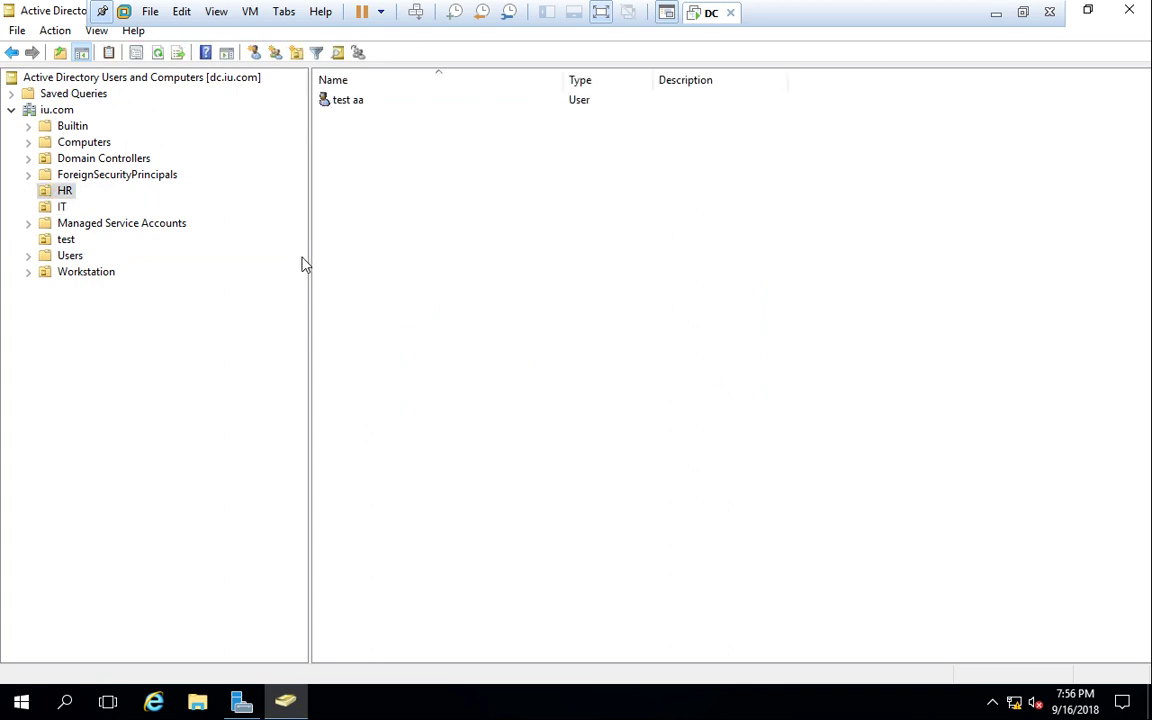
left_click(66, 240)
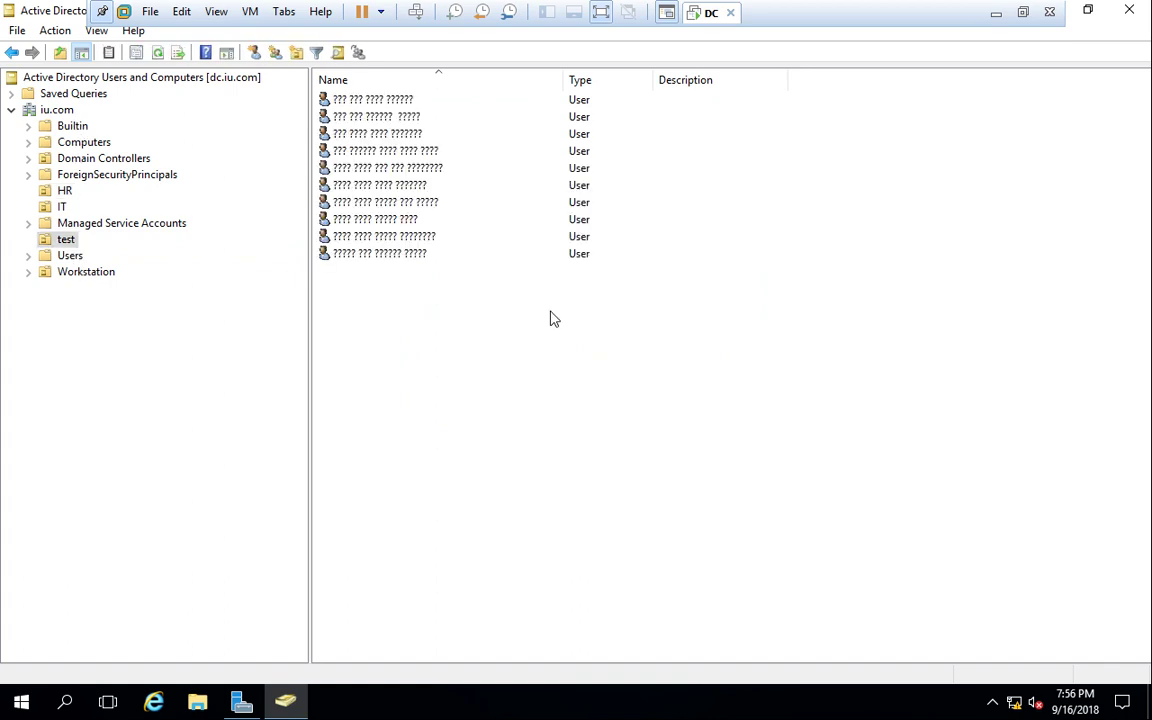
left_click(62, 258)
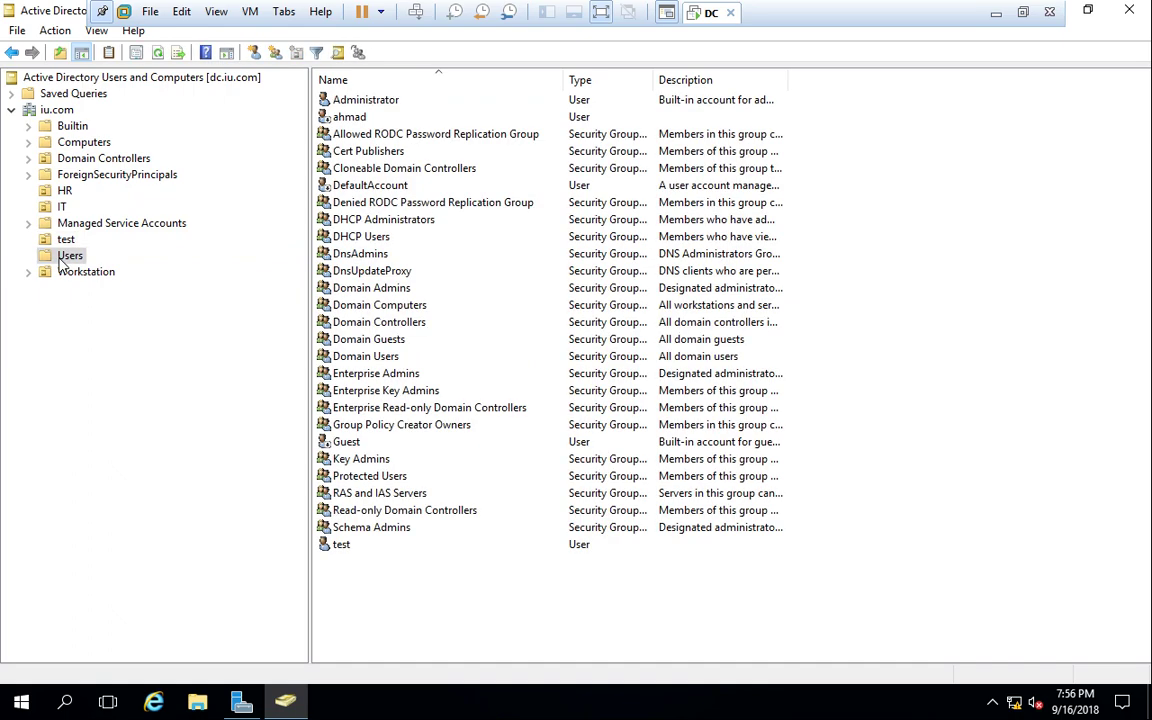
left_click(66, 240)
left_click(57, 205)
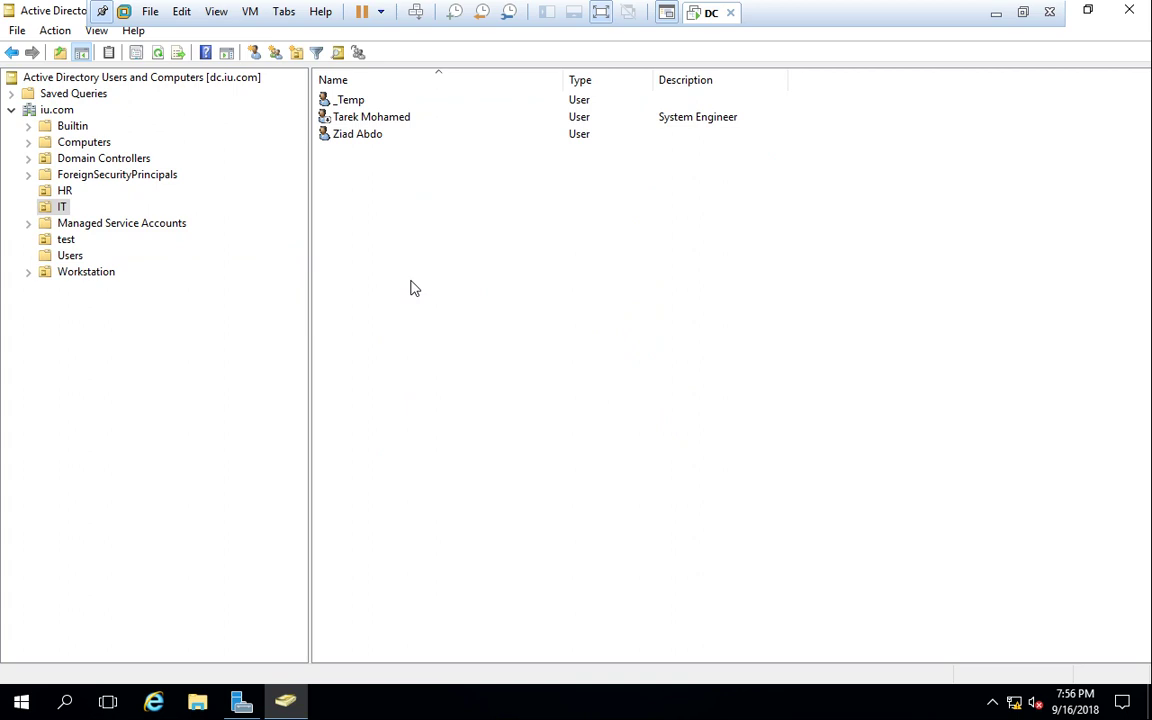
left_click(1129, 10)
- Minimize Server Manager, then read the 24-Automation.txt csvde and LDIF notes and close them
left_click(1087, 10)
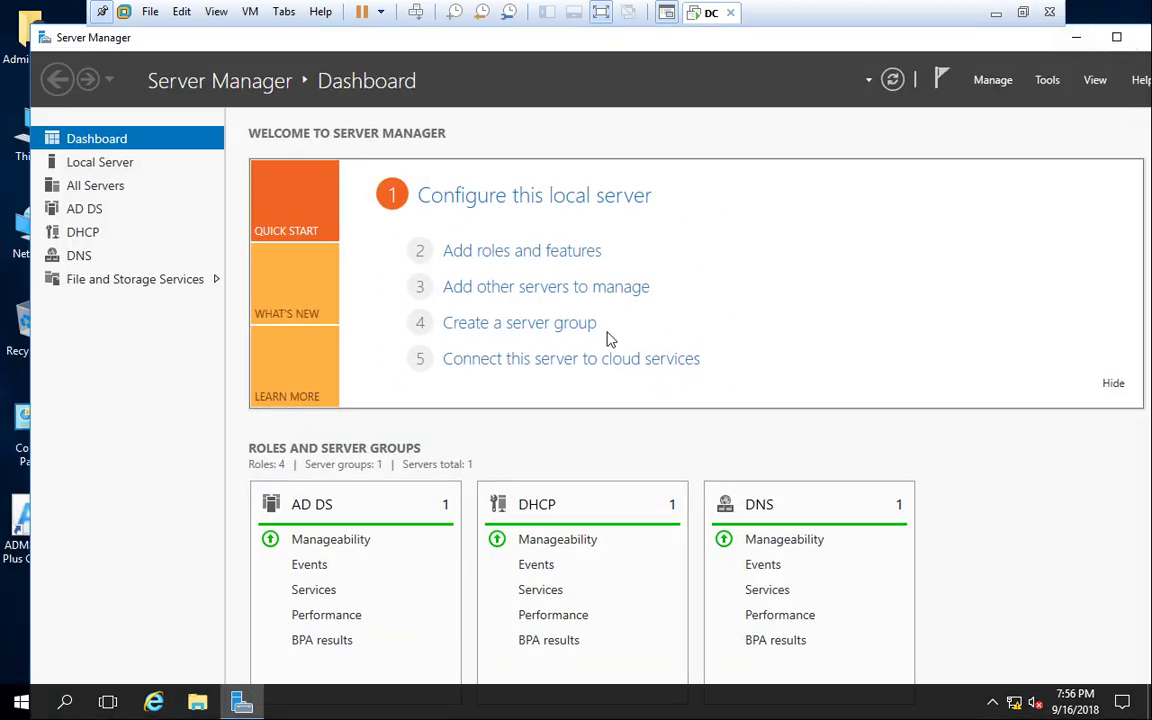
left_click(1075, 38)
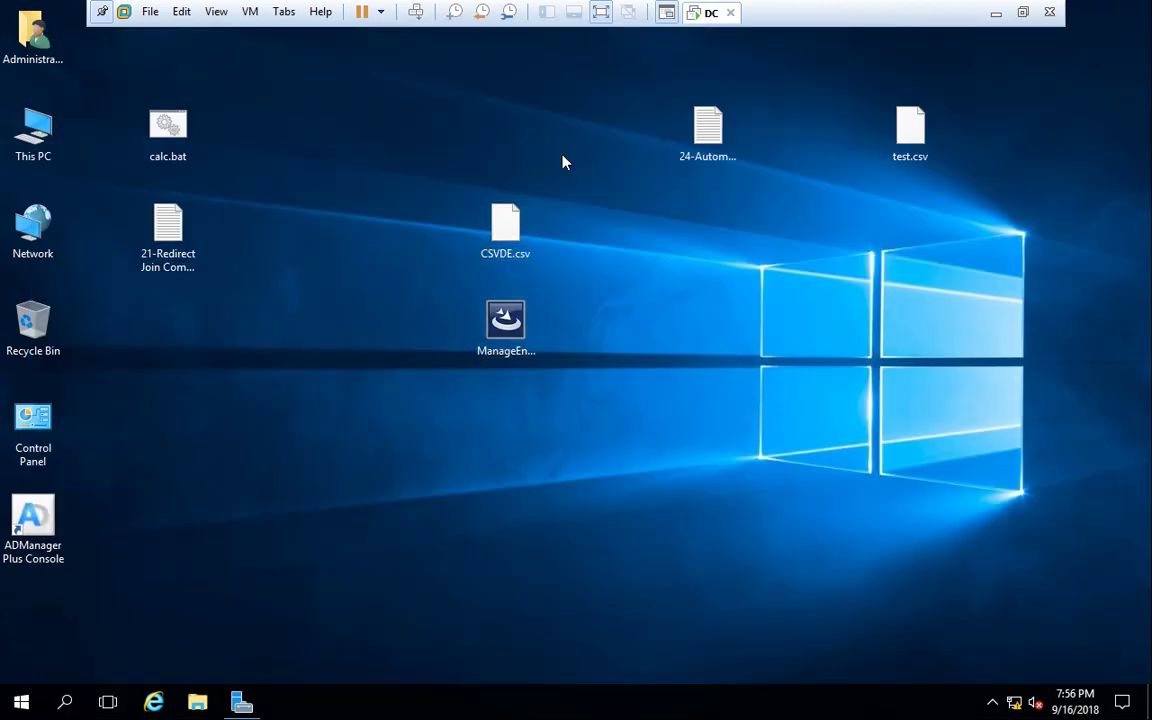
double_click(713, 140)
scroll(239, 444, "down", 3)
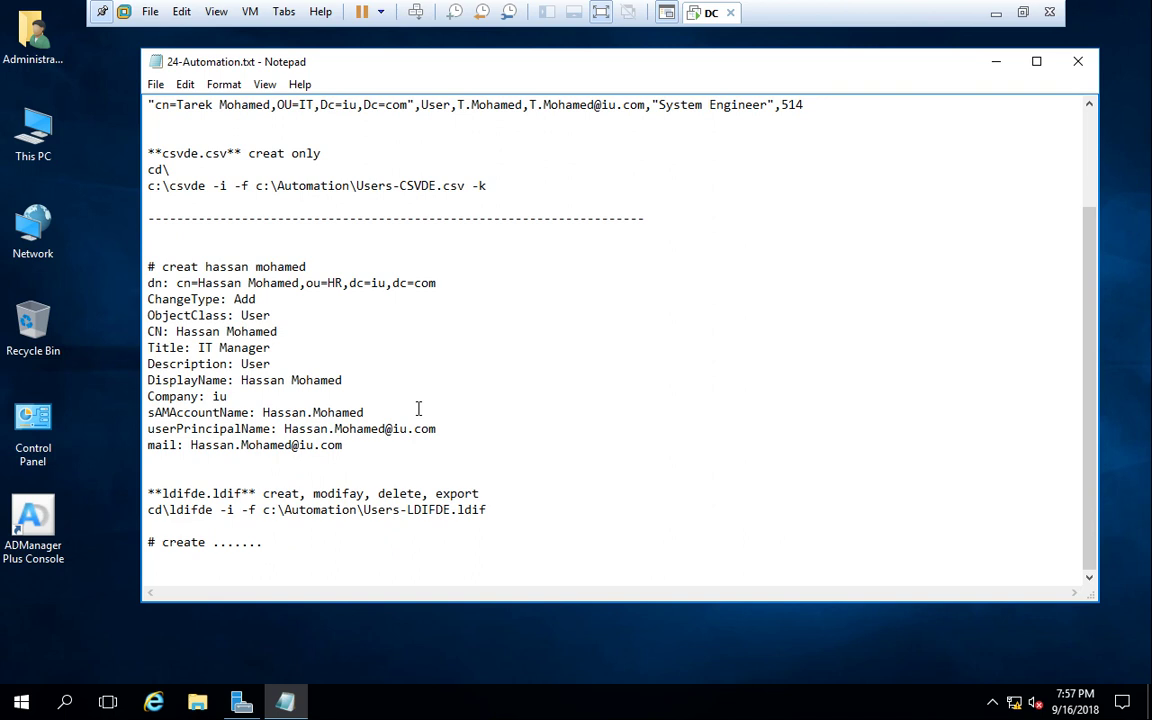
scroll(400, 390, "up", 3)
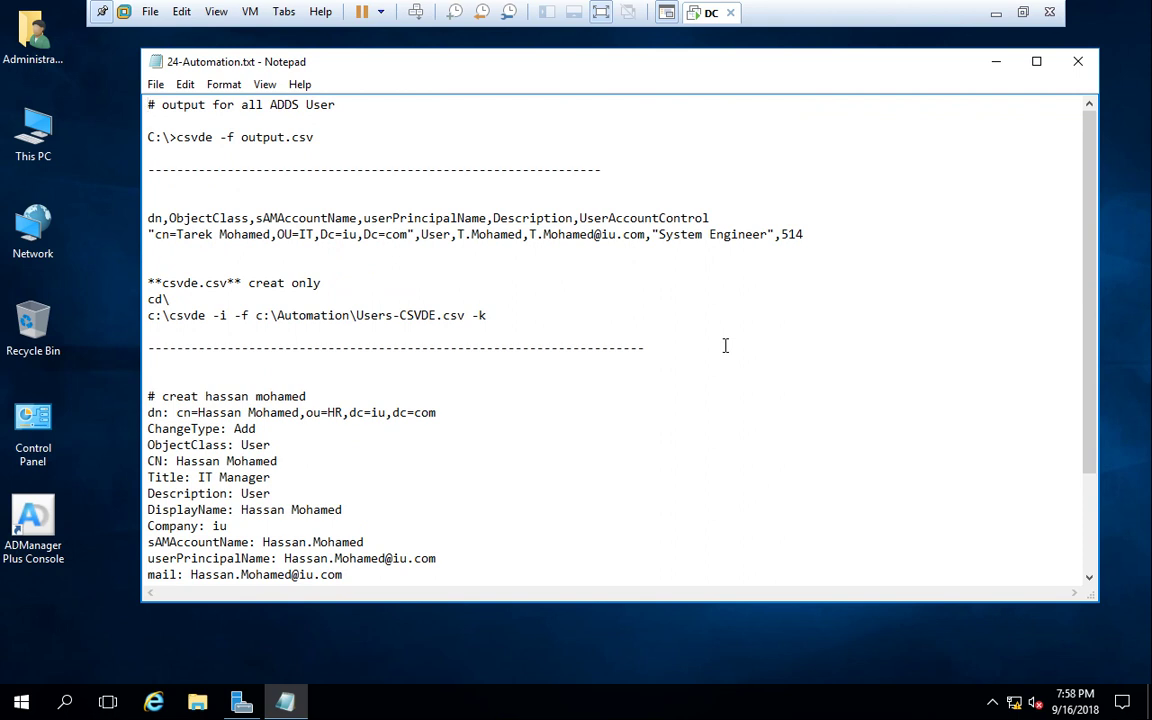
left_click(1078, 61)
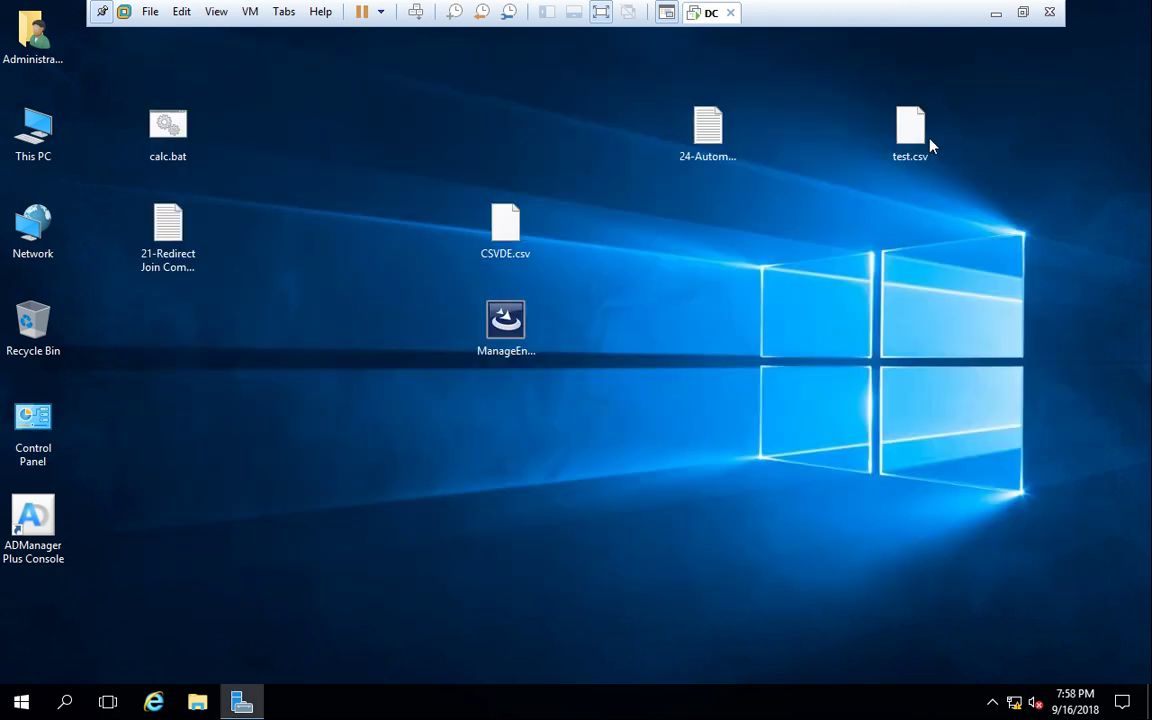
- Place the test.csv icon beside CSVDE.csv and maximize the Server Manager window
left_click_drag(910, 130, 775, 230)
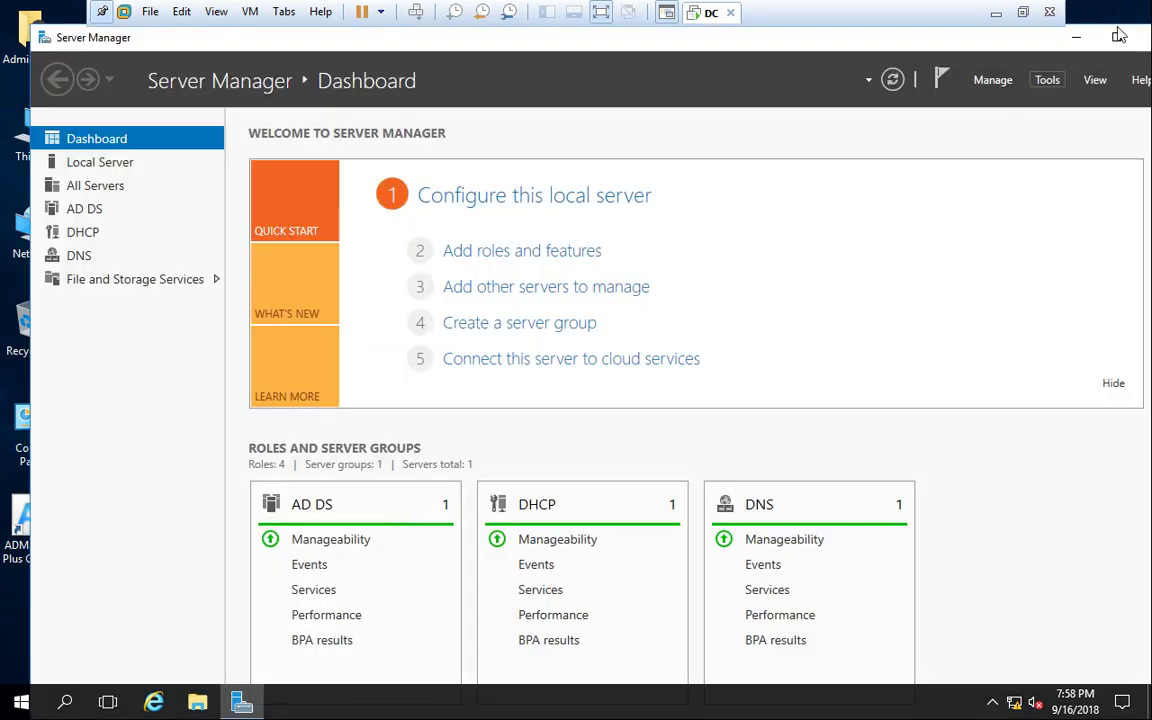
double_click(1006, 37)
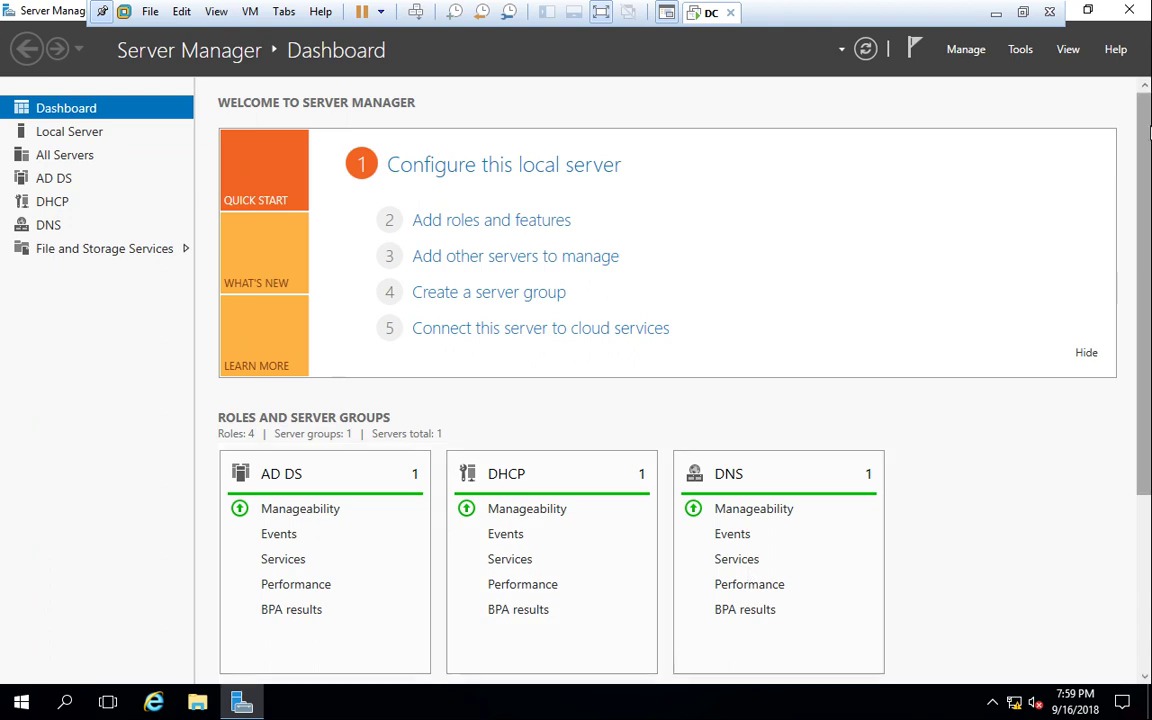
- Launch Active Directory Users and Computers and select all ten users in the test OU
left_click(1020, 49)
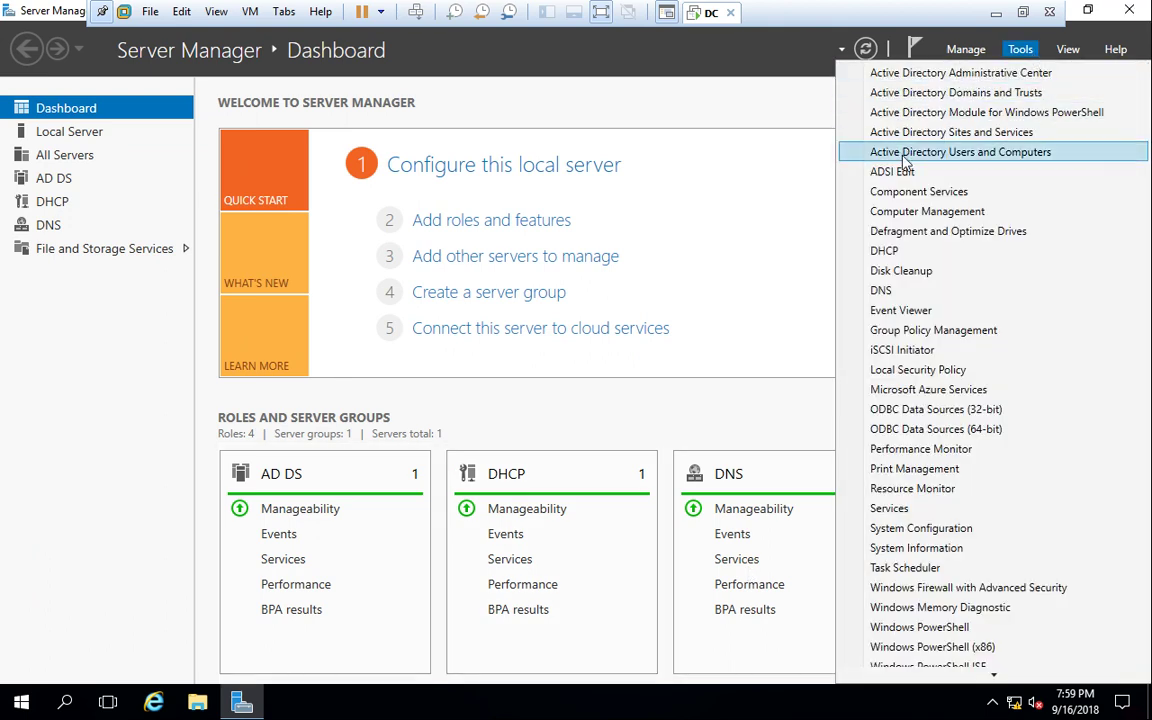
left_click(880, 152)
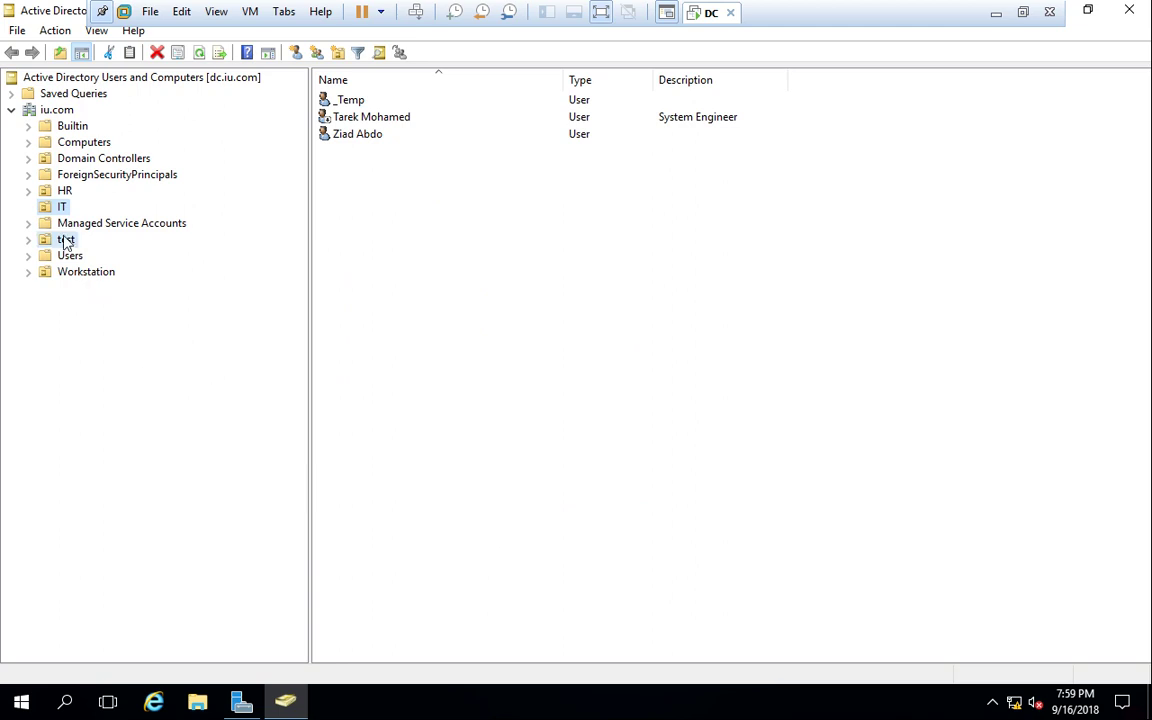
left_click(66, 243)
left_click_drag(357, 326, 383, 110)
- Move the ten users into the IT container and view its 13 users
right_click(383, 110)
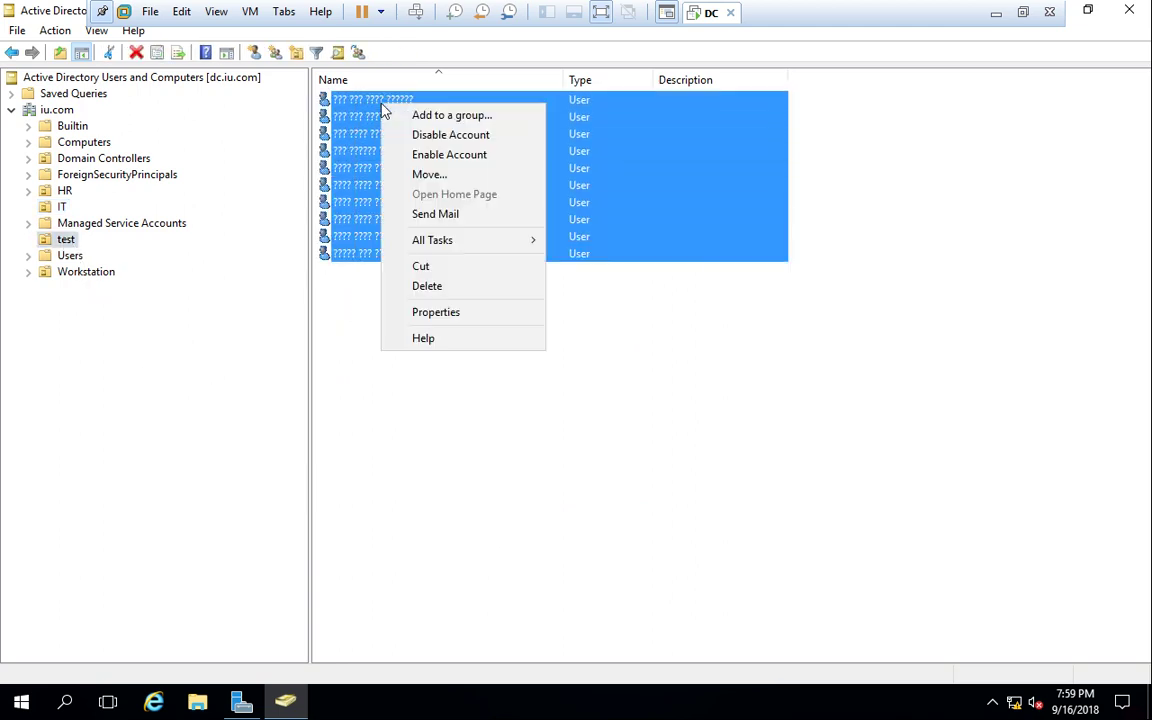
left_click(435, 175)
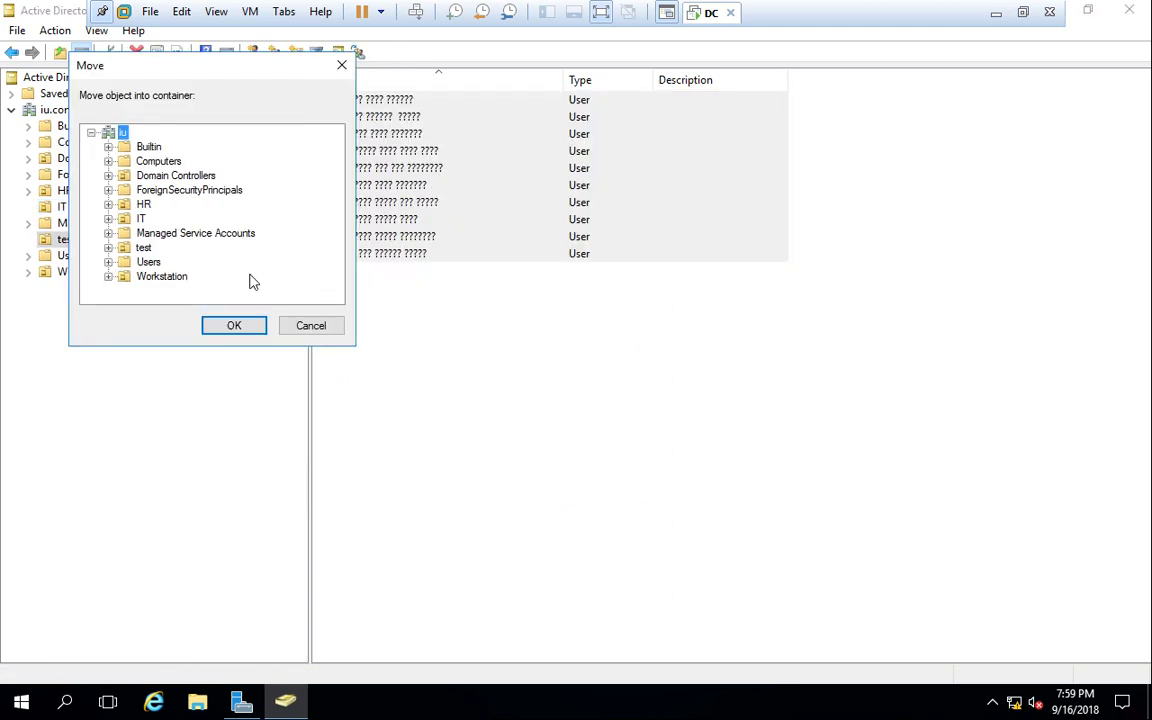
left_click(138, 219)
left_click(222, 328)
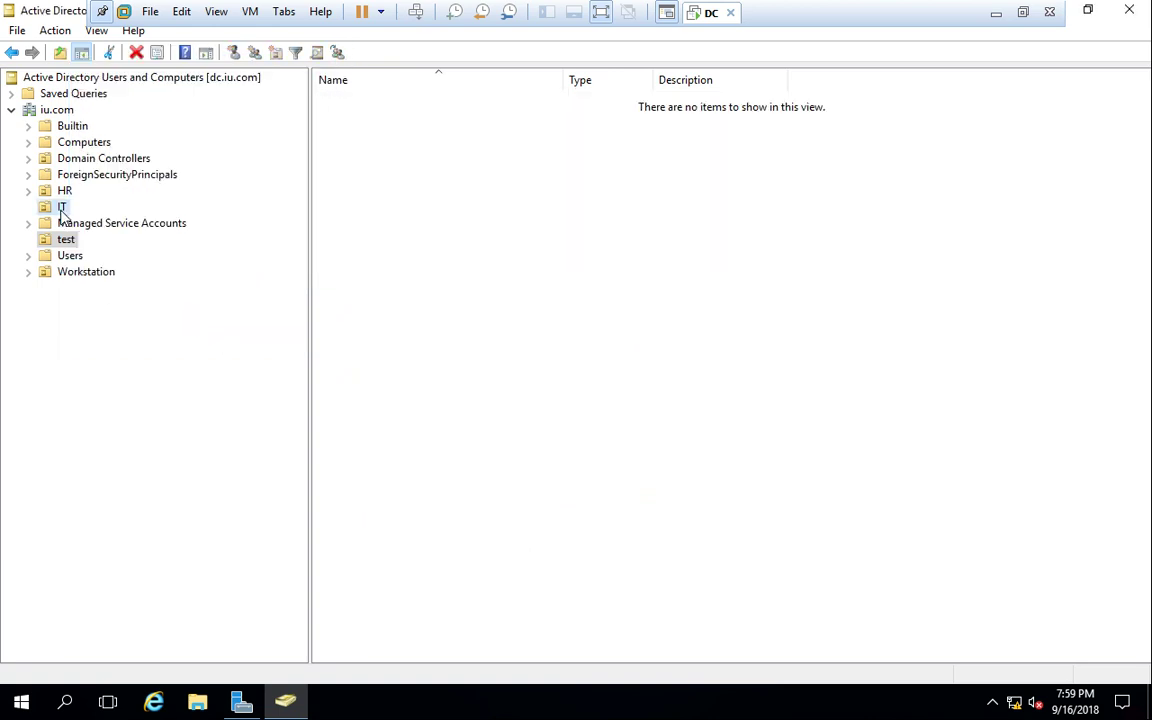
left_click(62, 208)
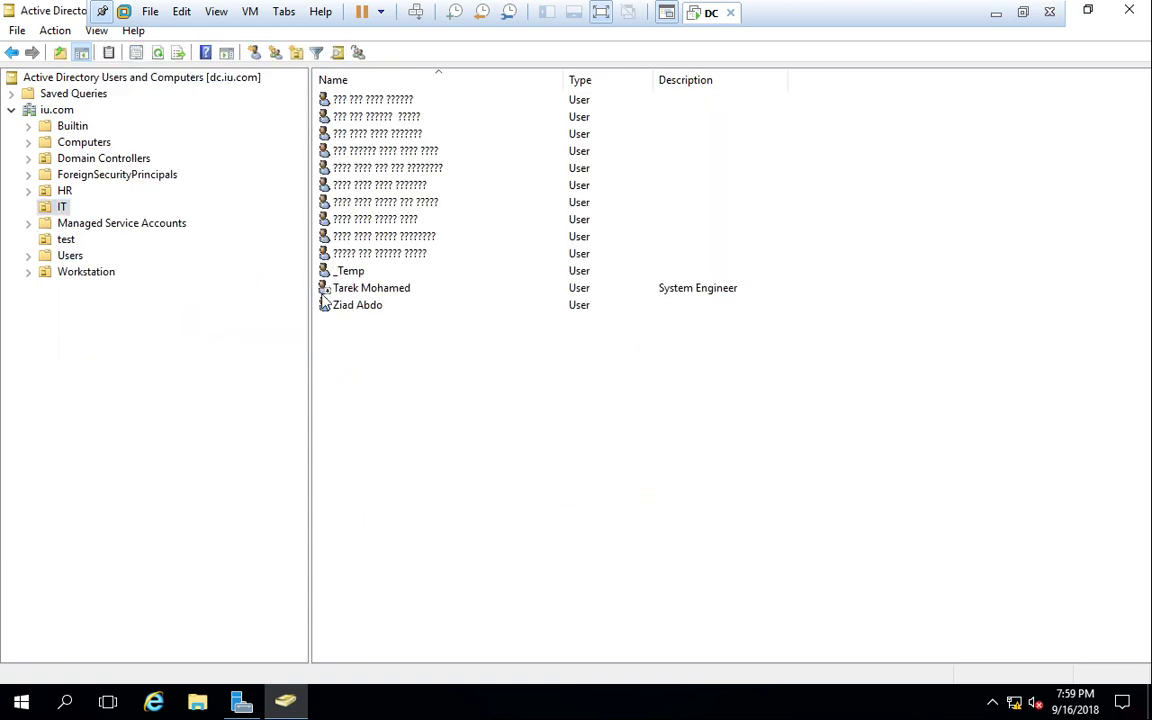